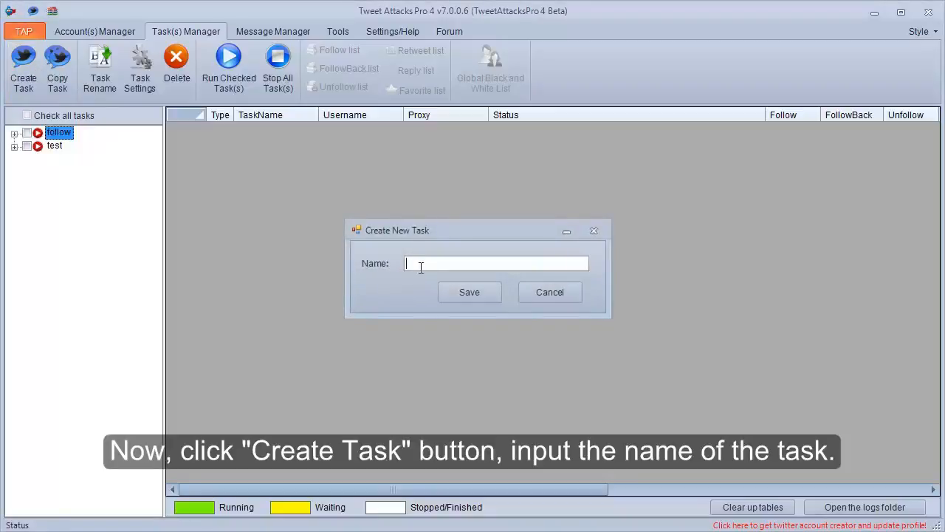
Step: Create a task named mytest and look over its module notes and advanced settings
text(mytest)
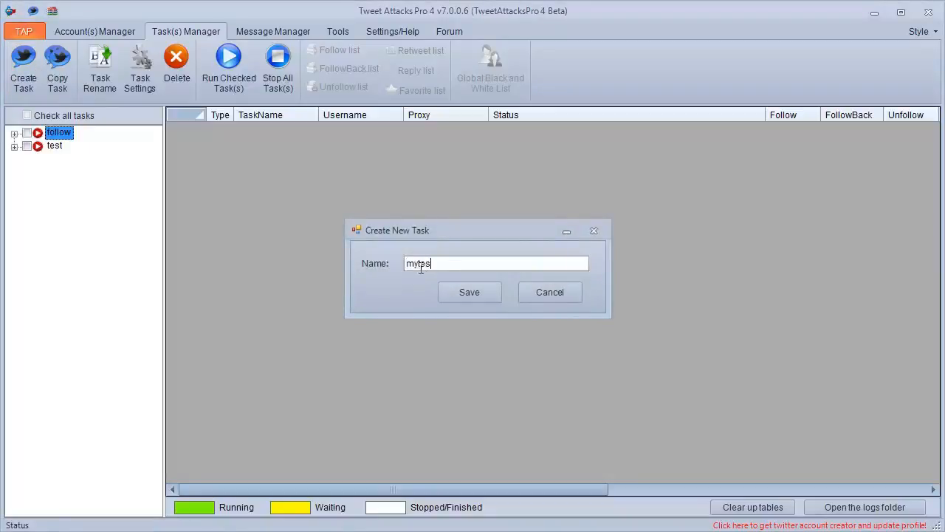
click(459, 292)
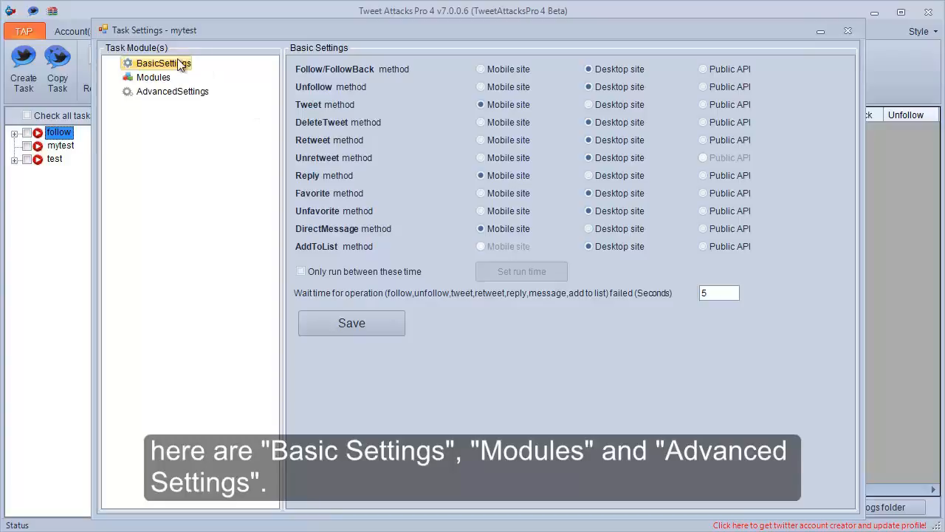
click(166, 78)
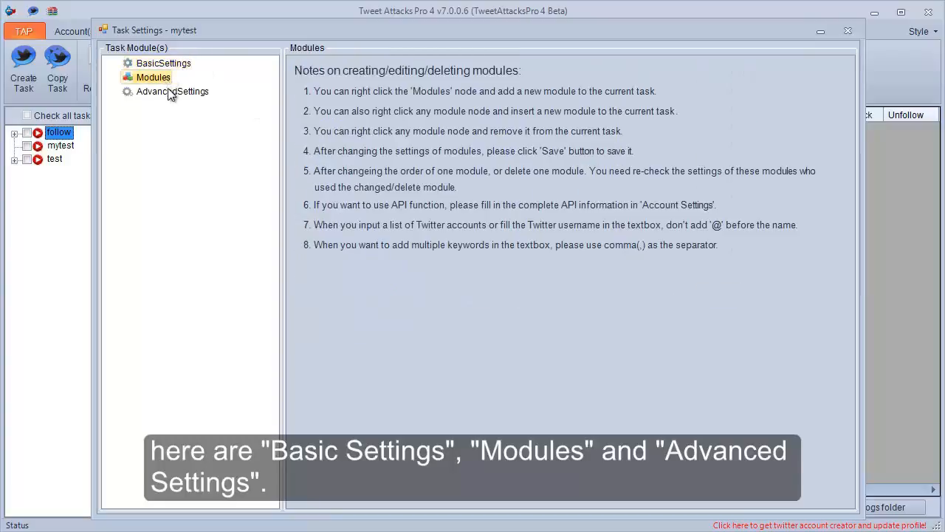
click(170, 96)
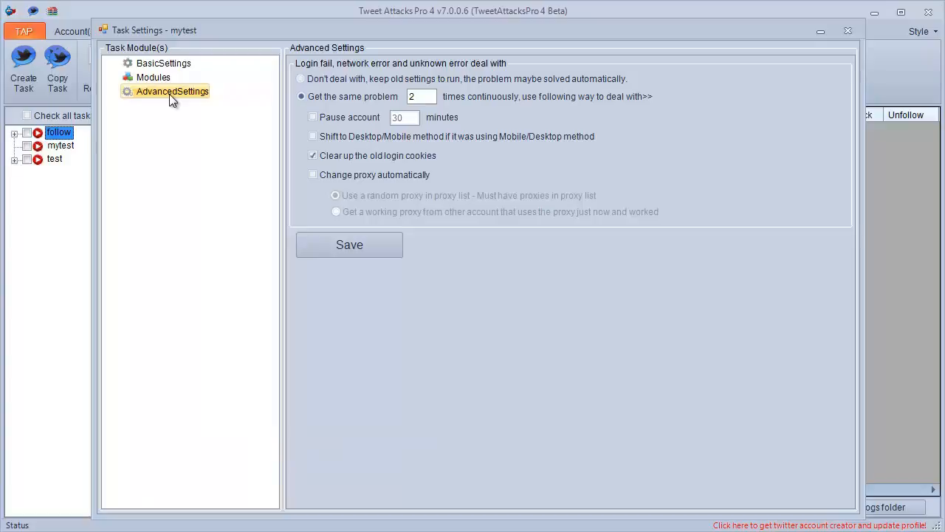
Step: In mytest's basic settings, set Follow/FollowBack and Unfollow to Mobile site, Reply and Tweet to Desktop site, Favorite and Unfavorite to Public API
click(174, 64)
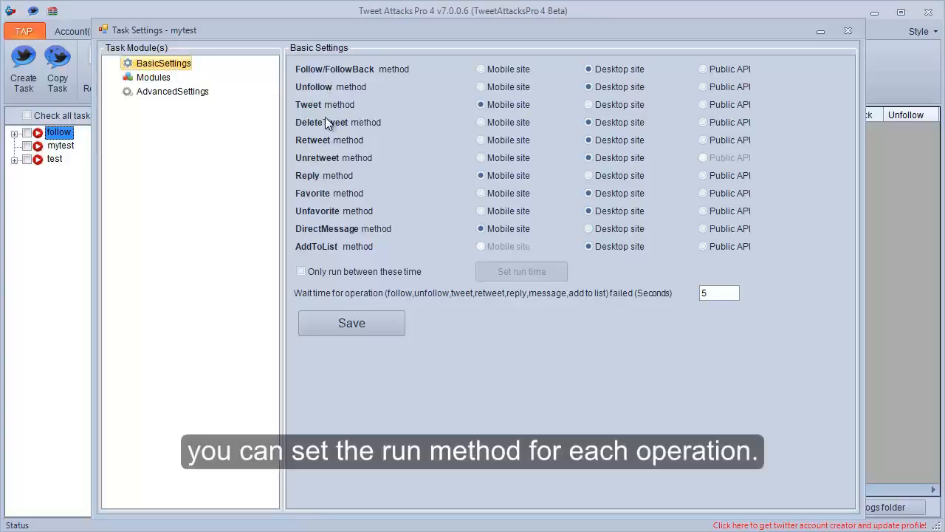
click(506, 70)
click(507, 87)
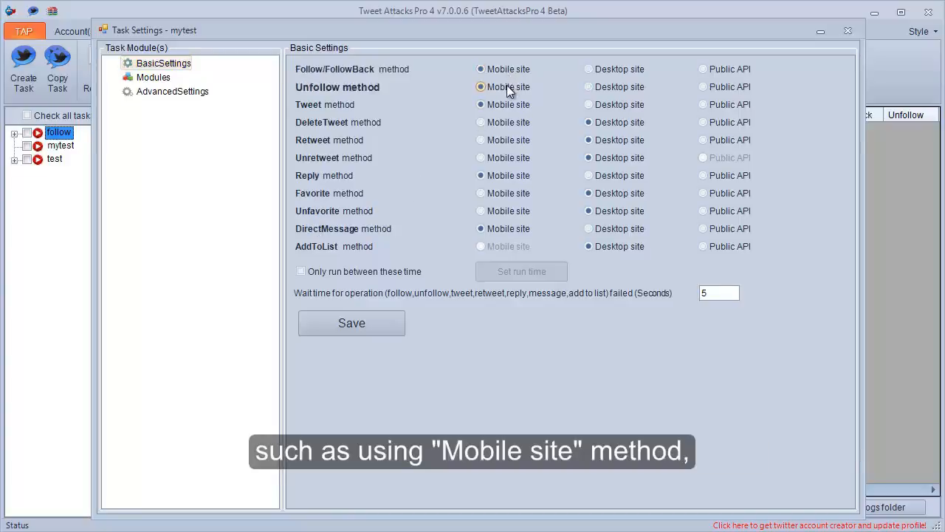
click(598, 172)
click(604, 103)
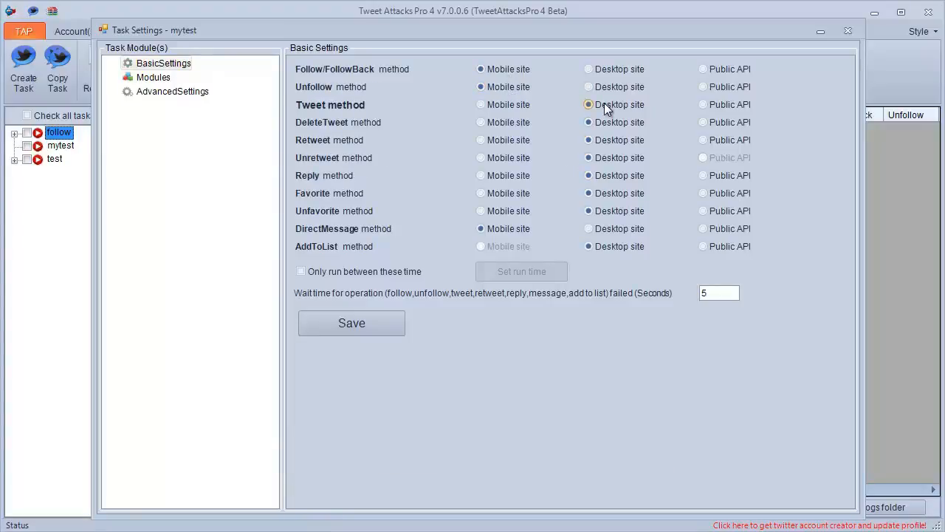
click(720, 193)
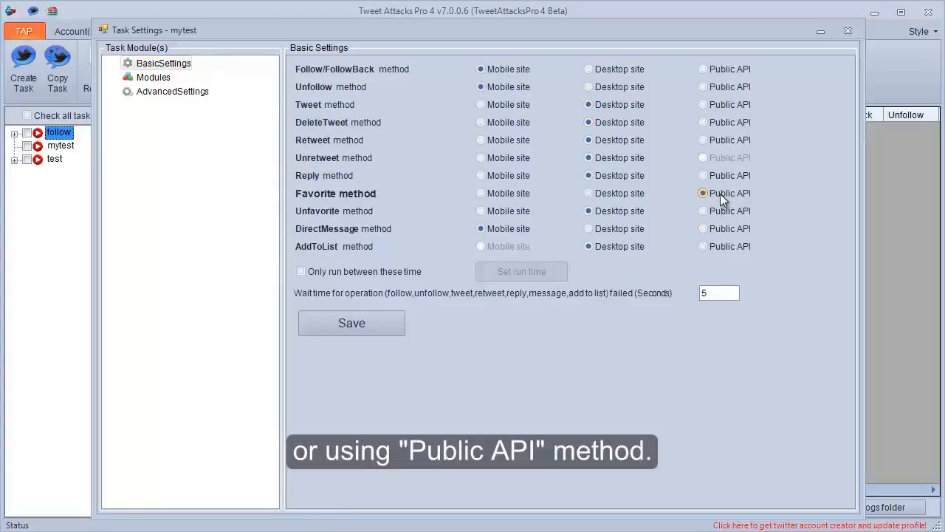
click(720, 211)
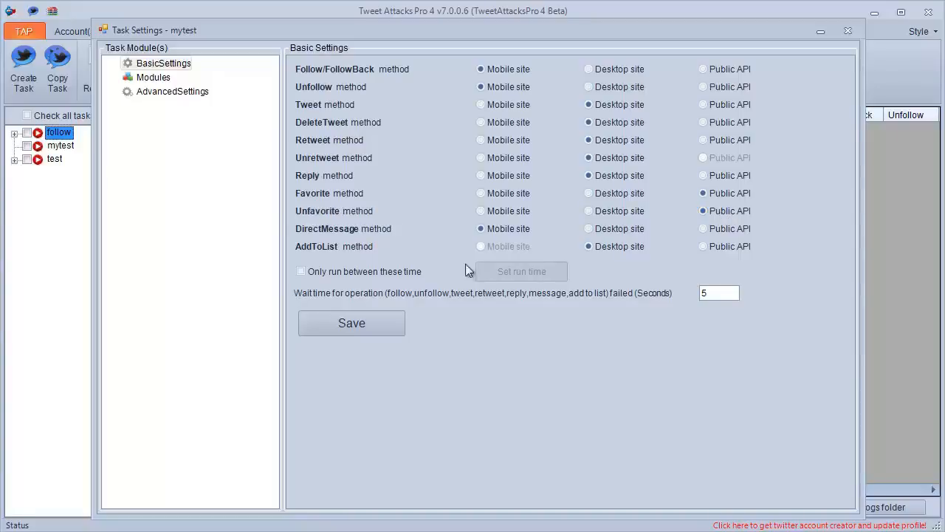
Step: Restrict the mytest task to set run times and add a period from 13:24 to 14:45
click(356, 273)
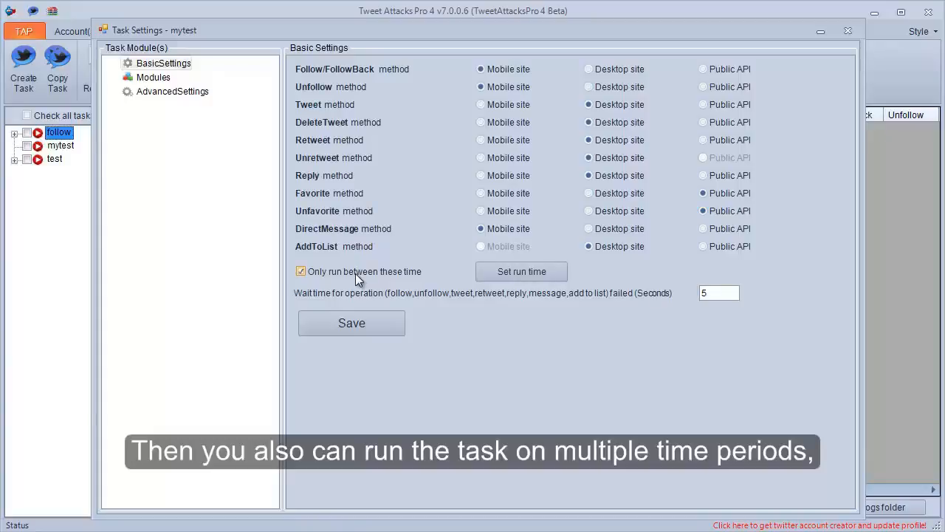
click(501, 273)
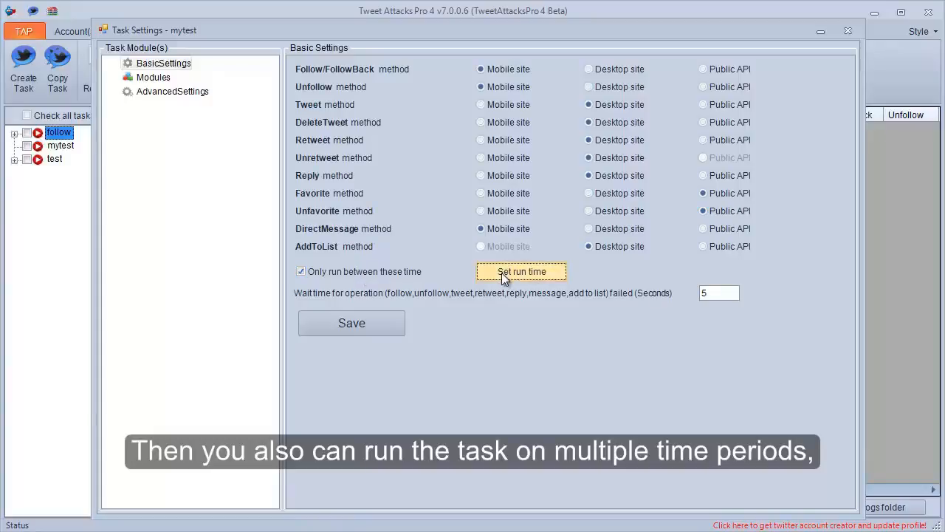
click(421, 359)
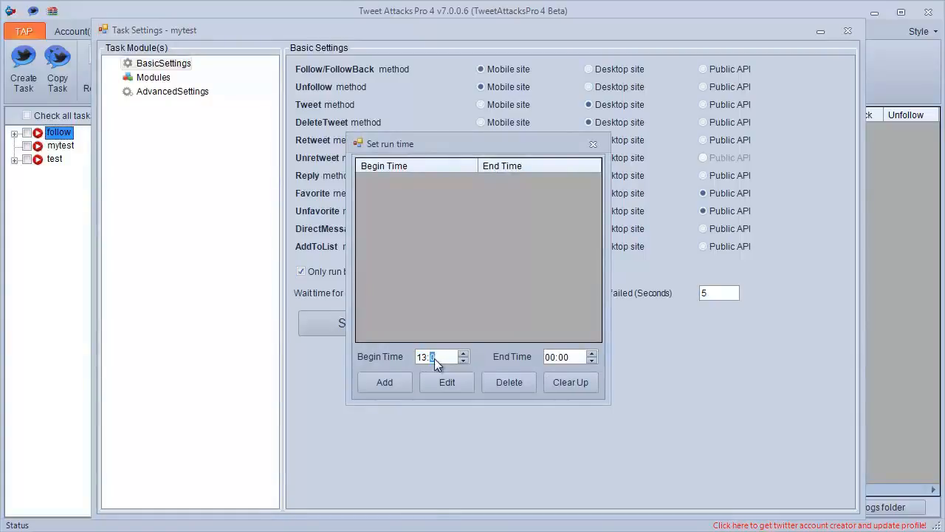
click(550, 357)
text(14:45)
click(384, 382)
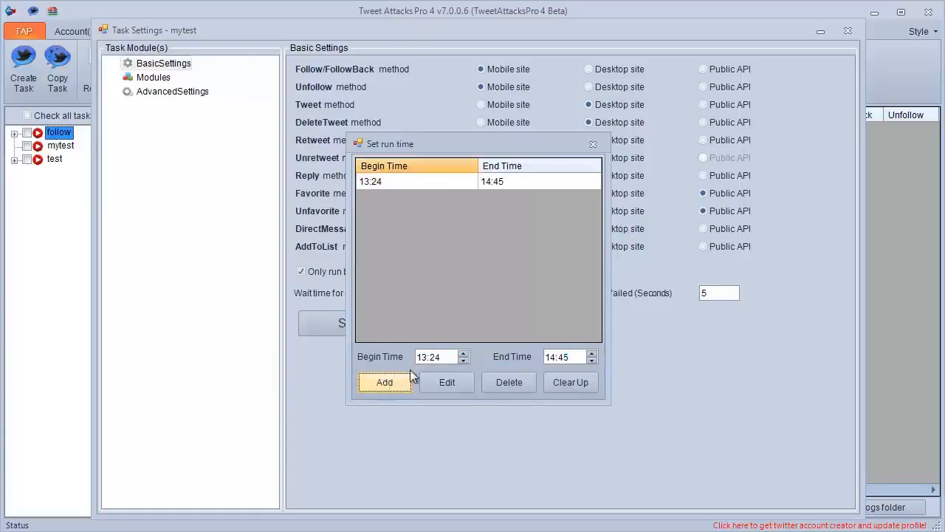
Step: Add a second run period from 14:55 to 16:20 and close the run time list
click(425, 360)
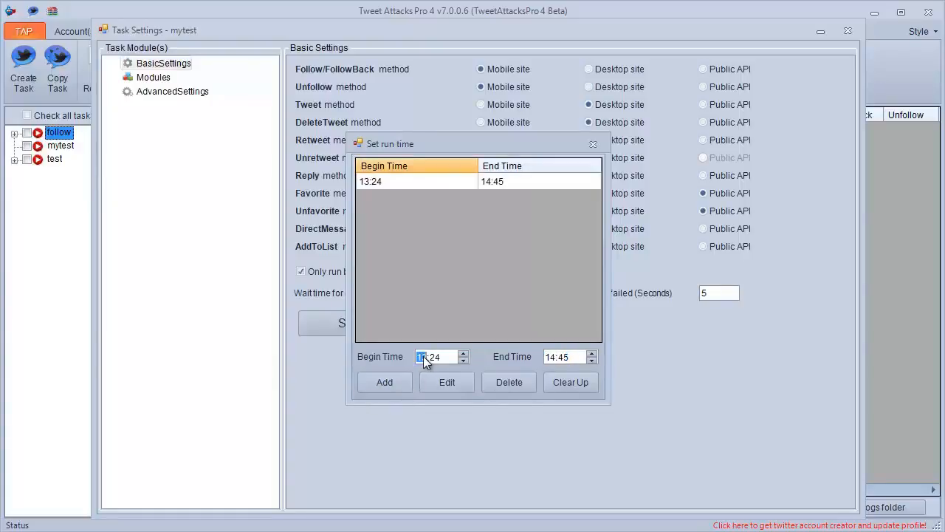
text(14:)
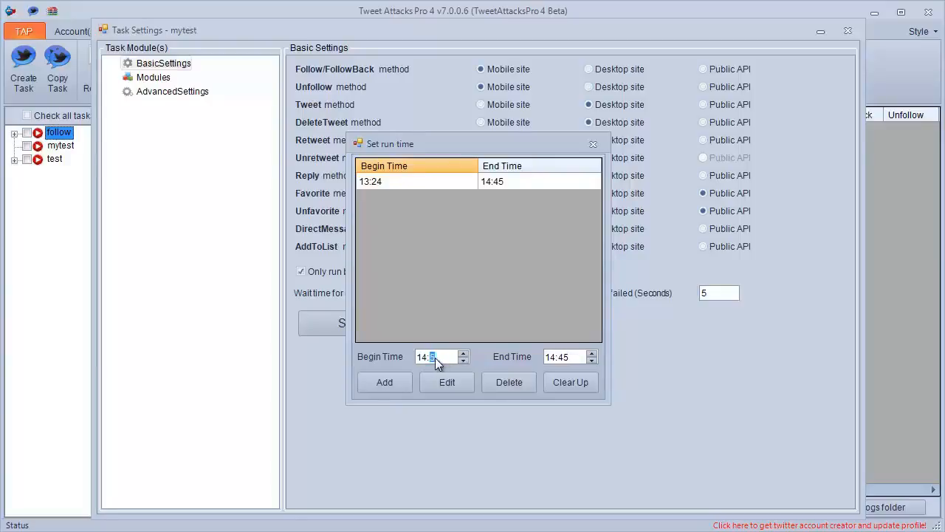
text(55)
click(548, 359)
text(16:20)
click(393, 382)
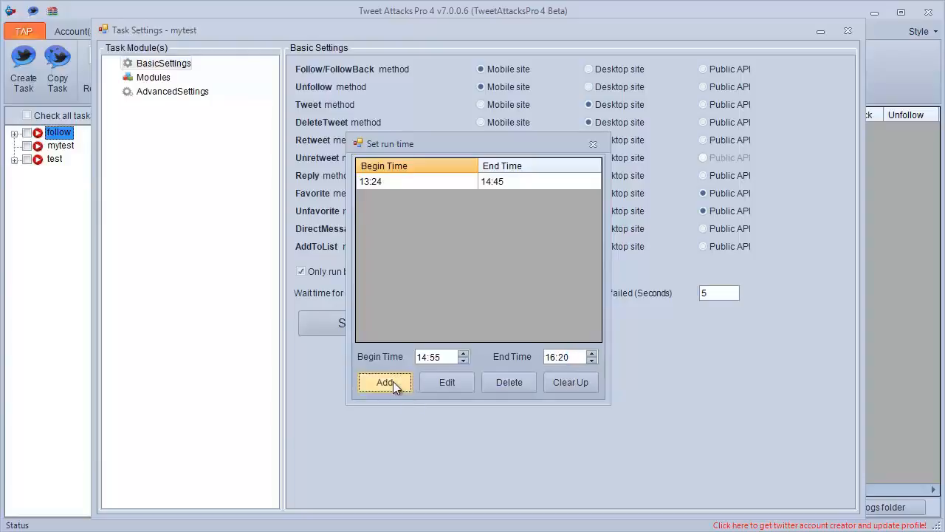
click(591, 144)
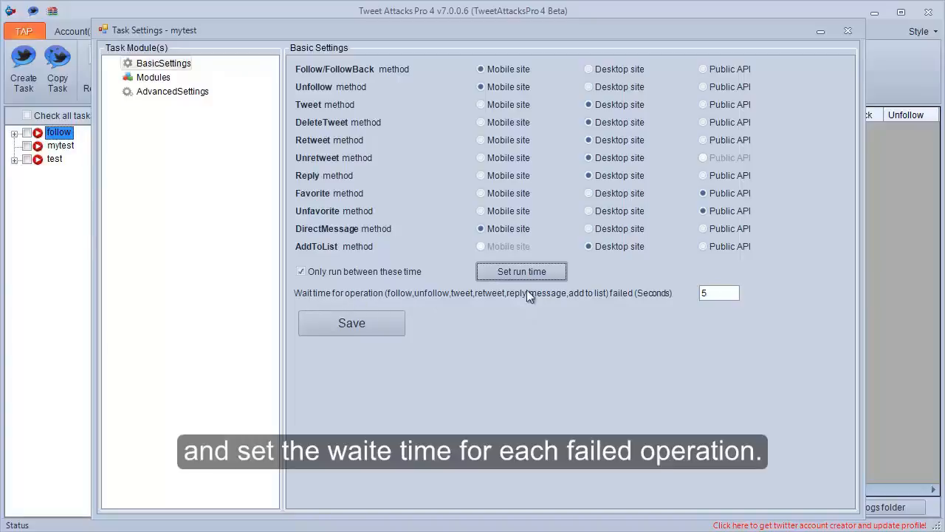
Step: Set the wait time for failed operations to 3 seconds and save the basic settings
double_click(709, 295)
text(3)
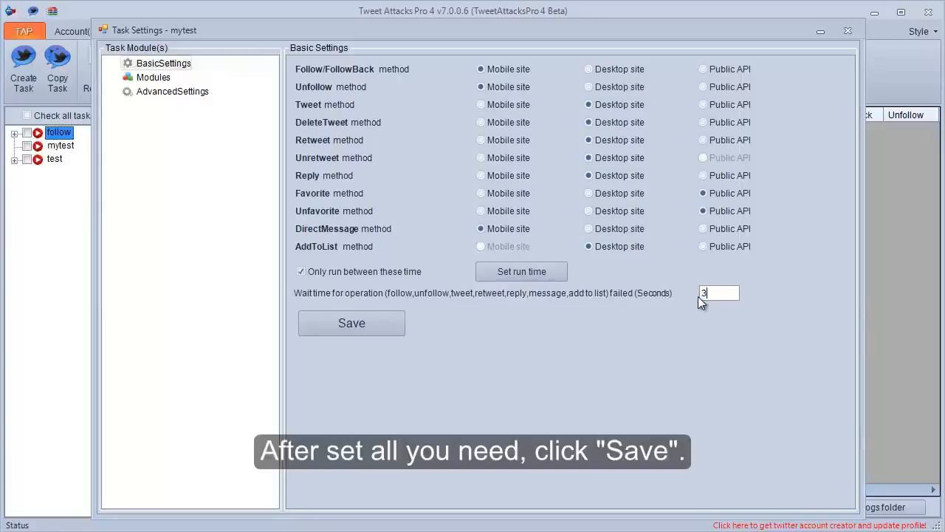
click(353, 322)
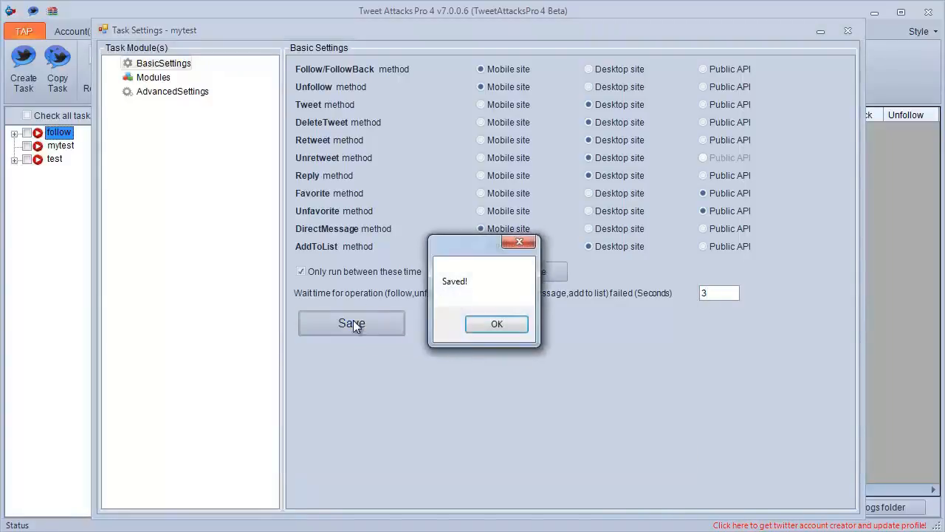
click(483, 325)
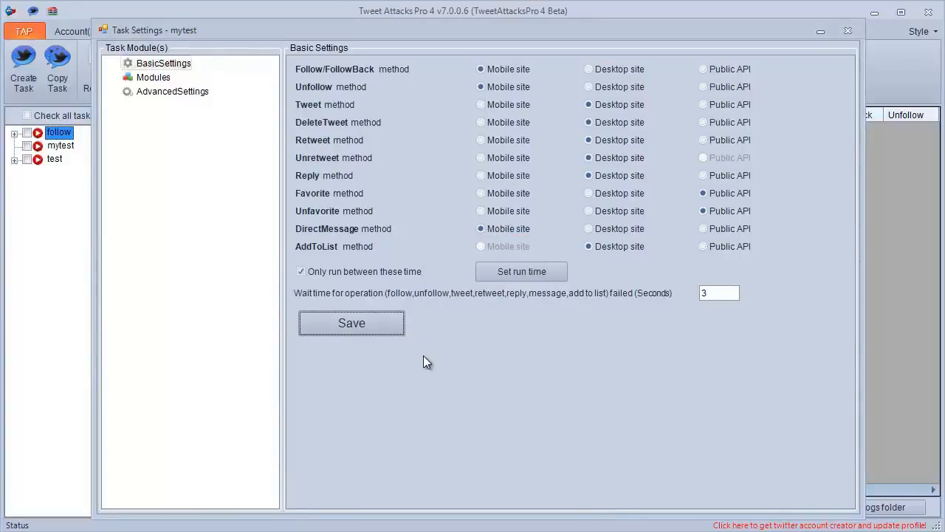
Step: Check the advanced settings, and add a Search module and an AccountRunThread module to the mytest task
click(150, 92)
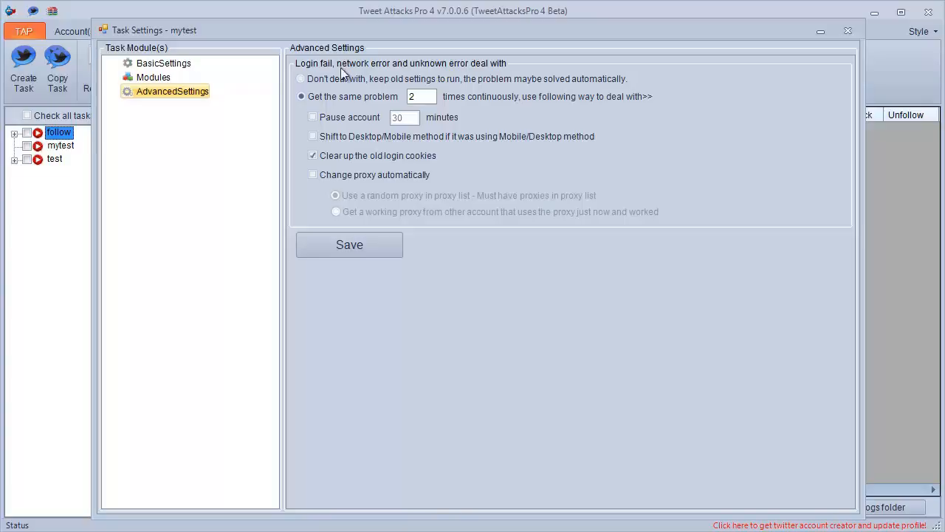
click(143, 80)
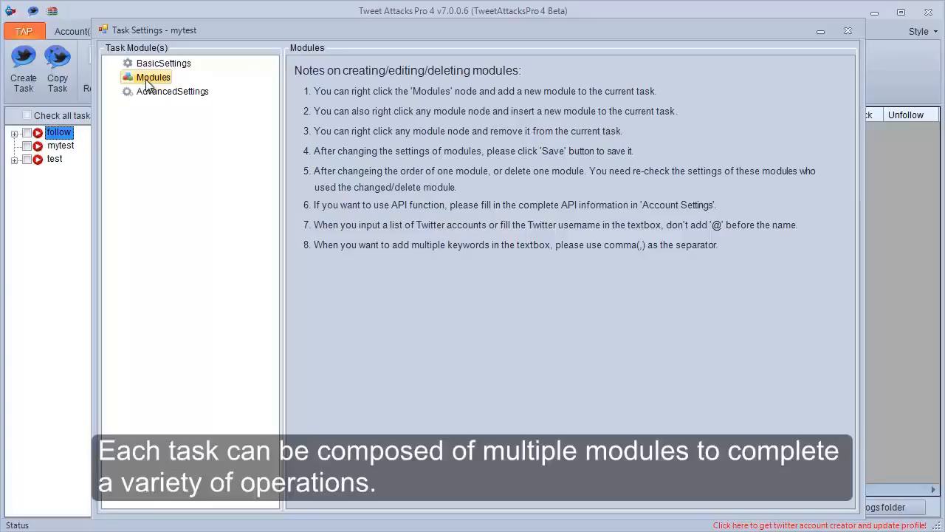
right_click(147, 83)
mouse_move(187, 91)
click(285, 89)
right_click(154, 84)
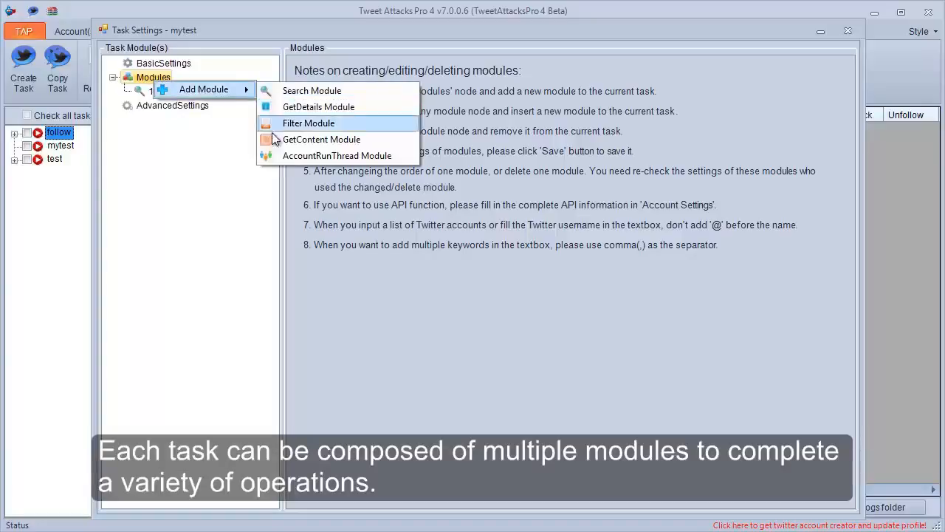
click(271, 156)
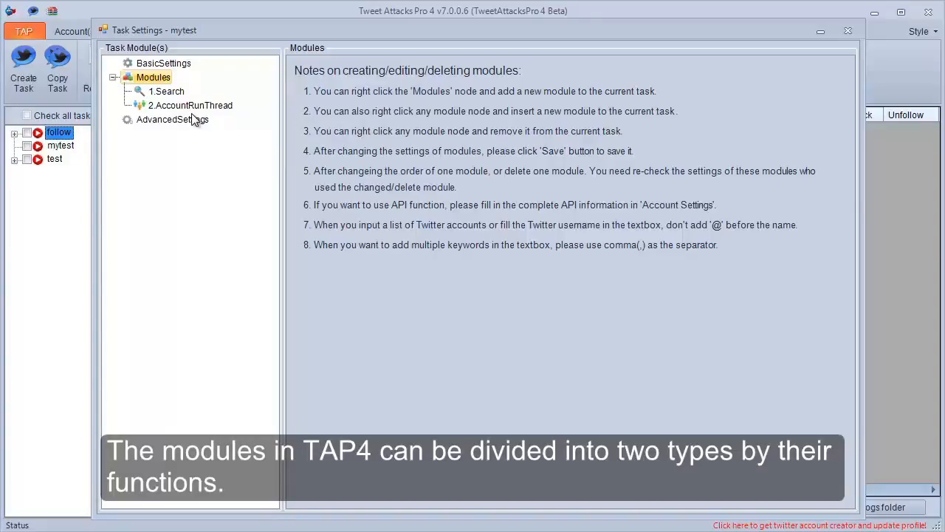
Step: Examine which modules can be inserted at the Search module and added under AccountRunThread, and close the mytest settings
click(174, 95)
right_click(175, 96)
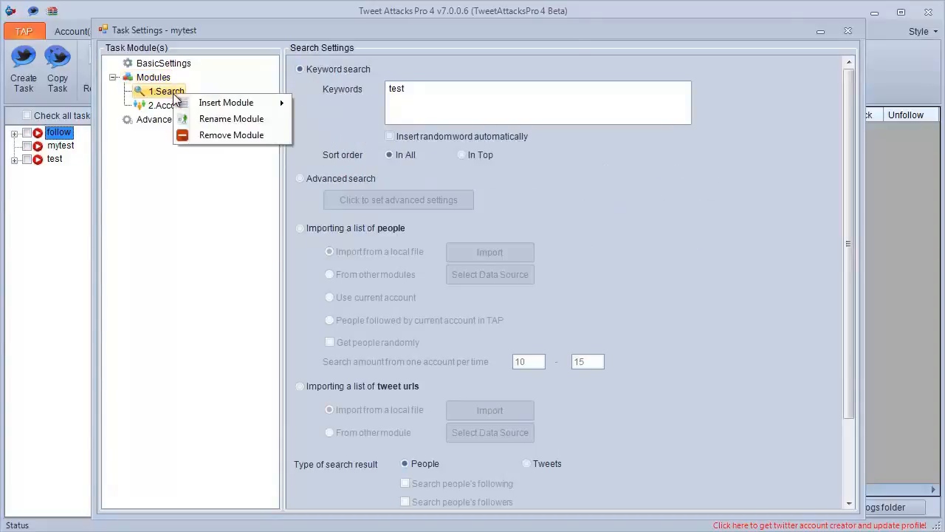
mouse_move(262, 101)
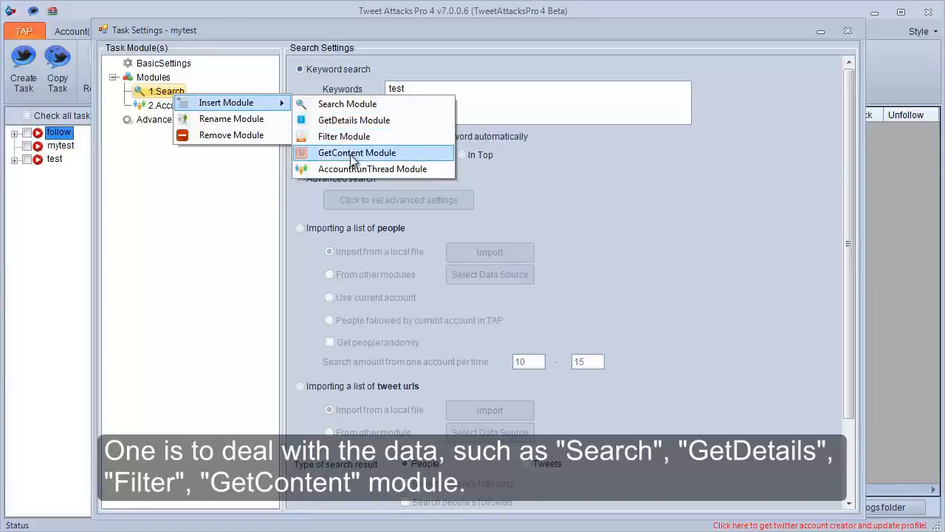
click(240, 172)
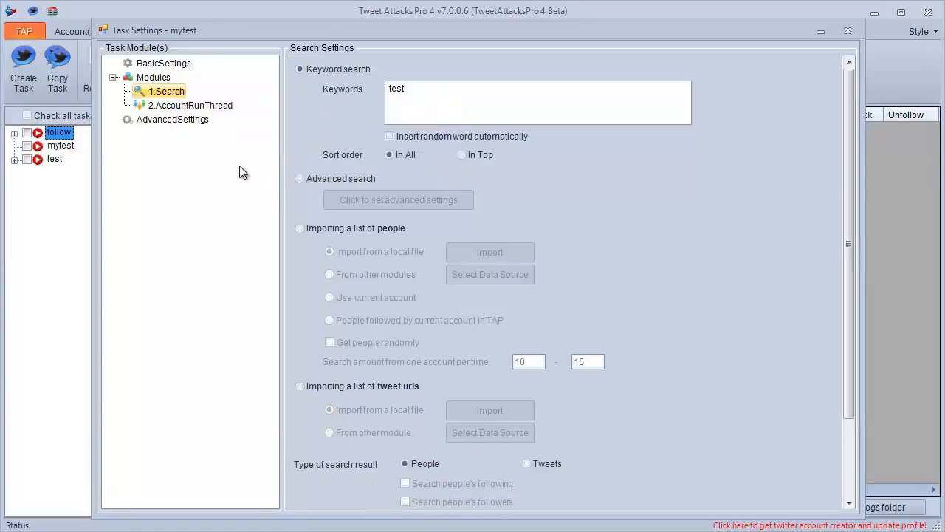
click(206, 107)
right_click(205, 107)
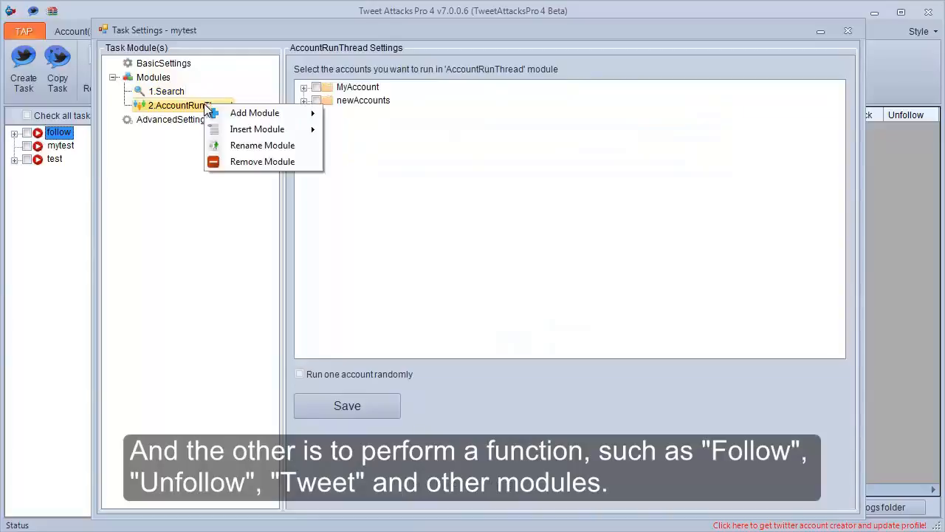
mouse_move(214, 112)
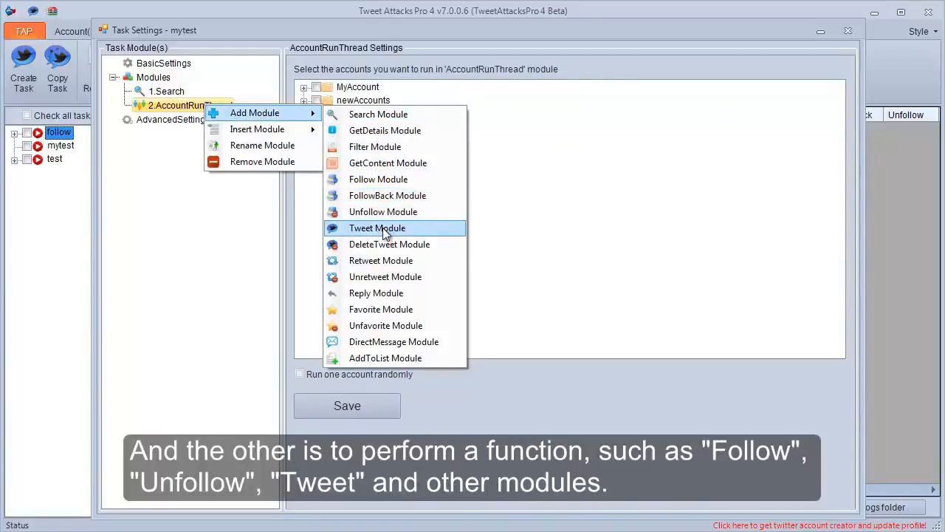
click(245, 223)
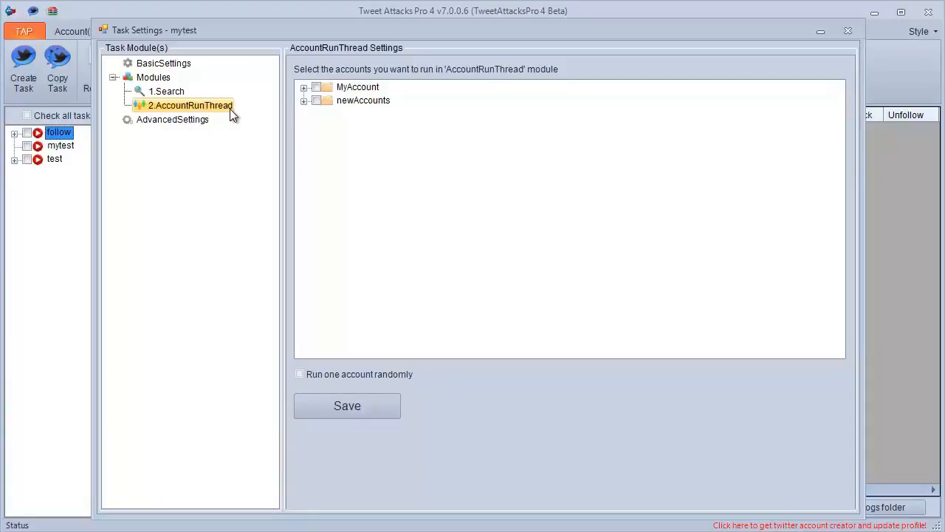
click(854, 35)
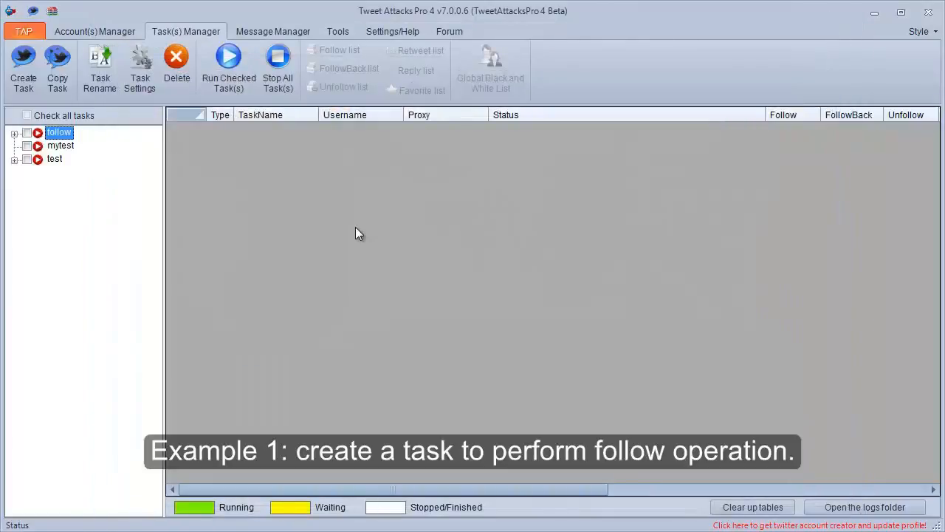
Step: Create another task named follow1
key(Down)
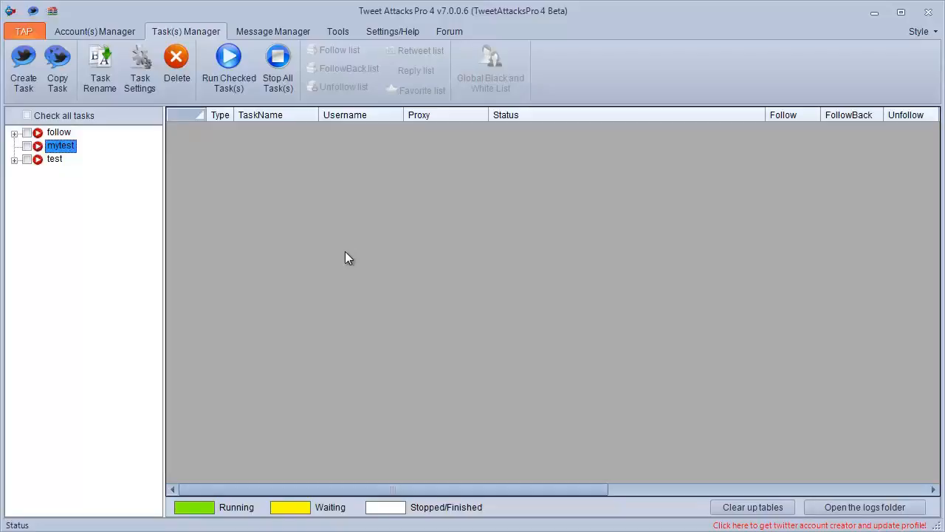
click(28, 80)
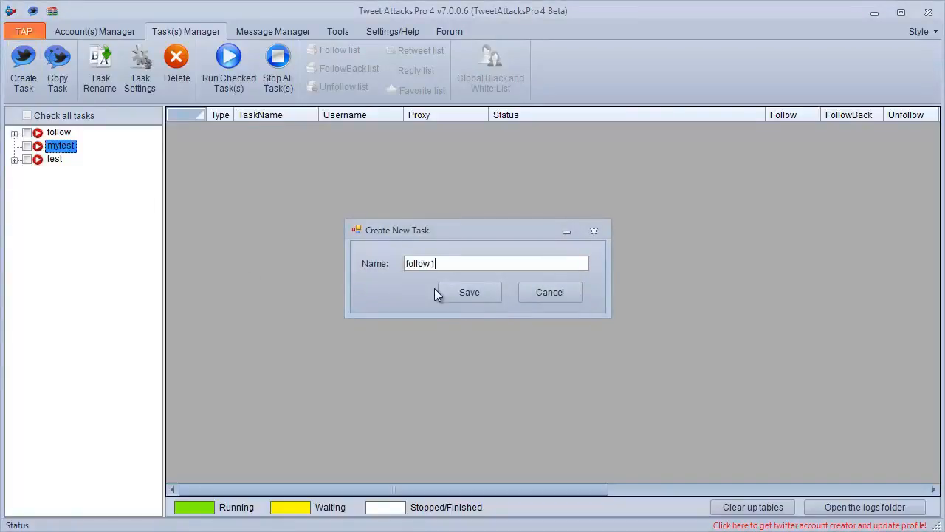
text(follow1)
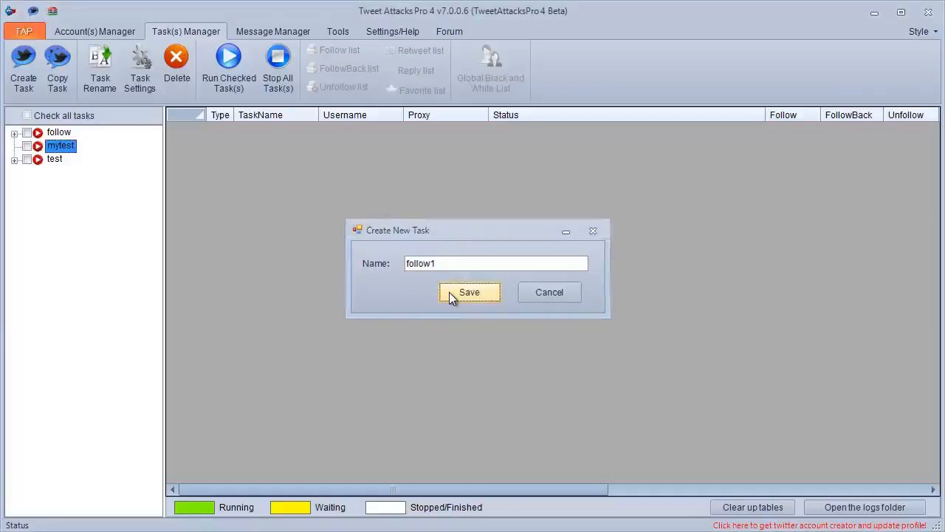
click(449, 293)
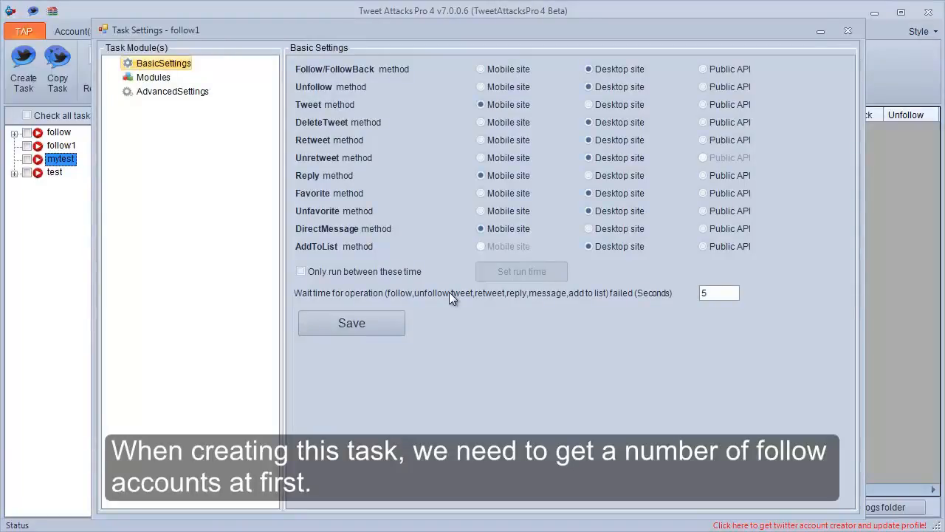
Step: Add a Search module to the follow1 task and look through its settings
click(161, 79)
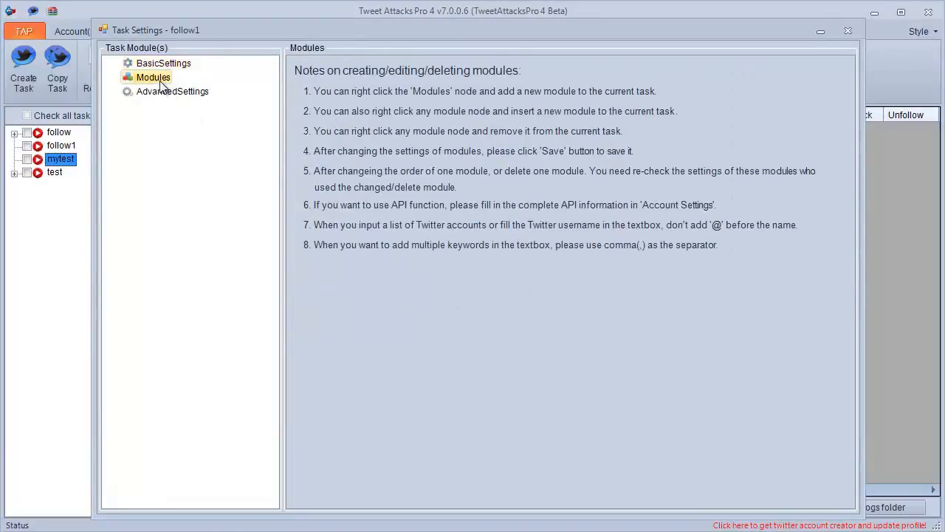
right_click(163, 82)
mouse_move(248, 90)
click(288, 92)
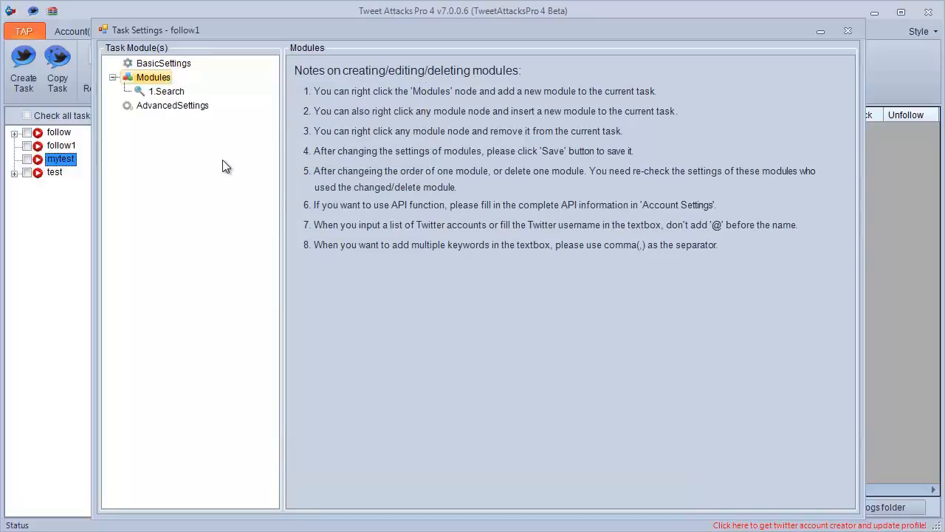
click(164, 94)
drag(849, 403, 855, 467)
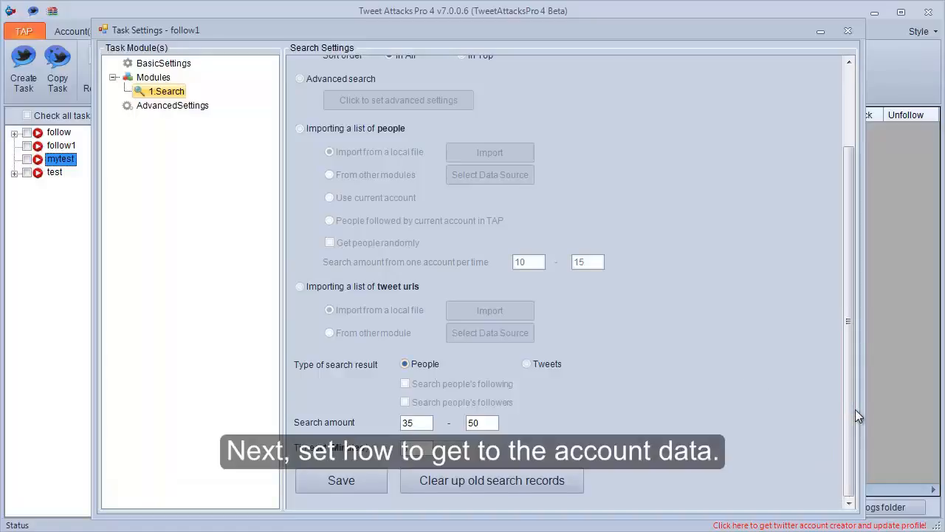
drag(848, 410, 847, 294)
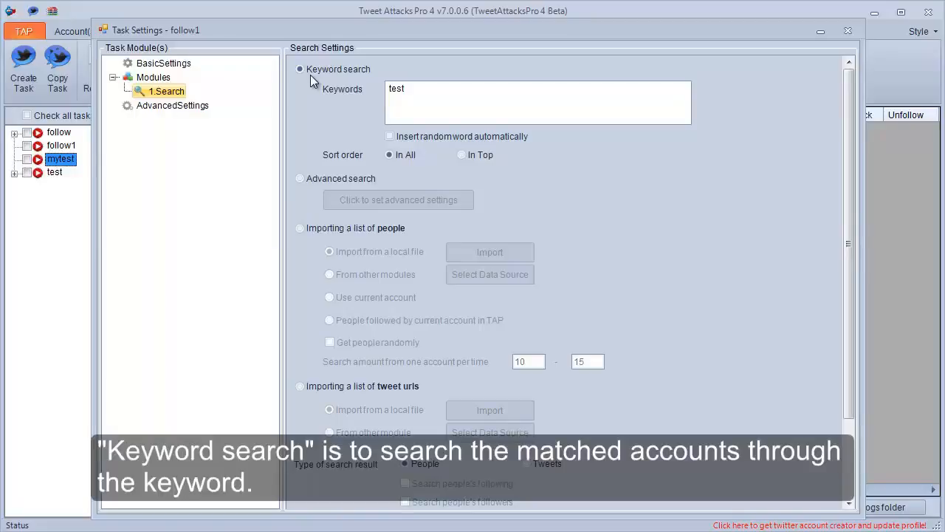
Step: Try out the Search module's advanced search and its options for importing lists of people and tweet URLs
click(432, 99)
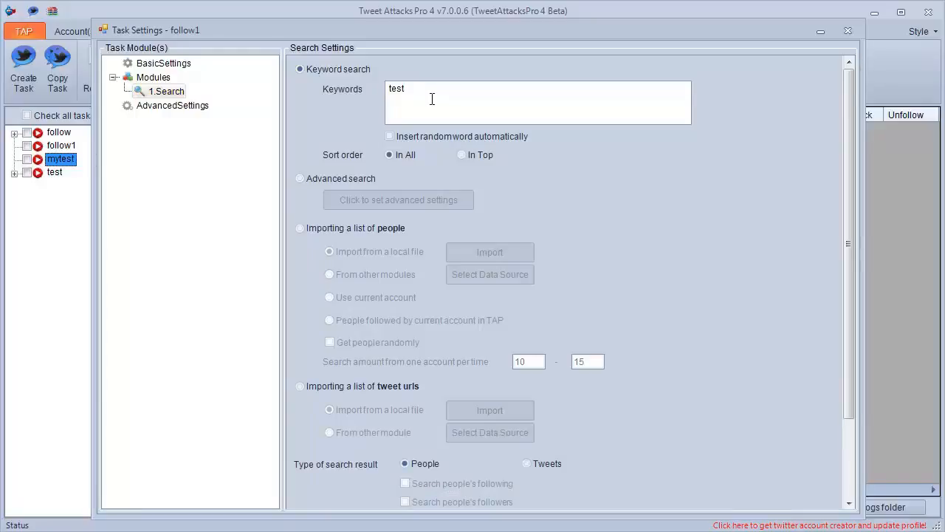
click(389, 136)
click(339, 179)
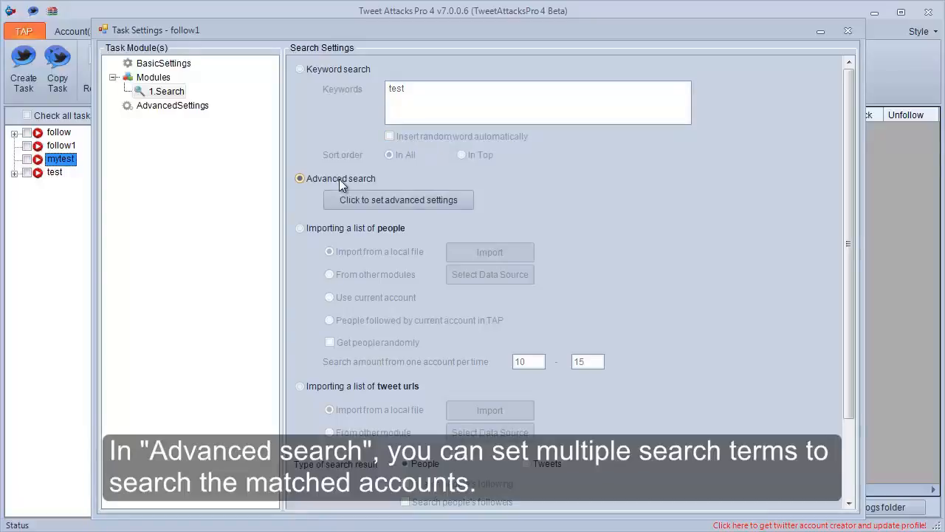
click(410, 199)
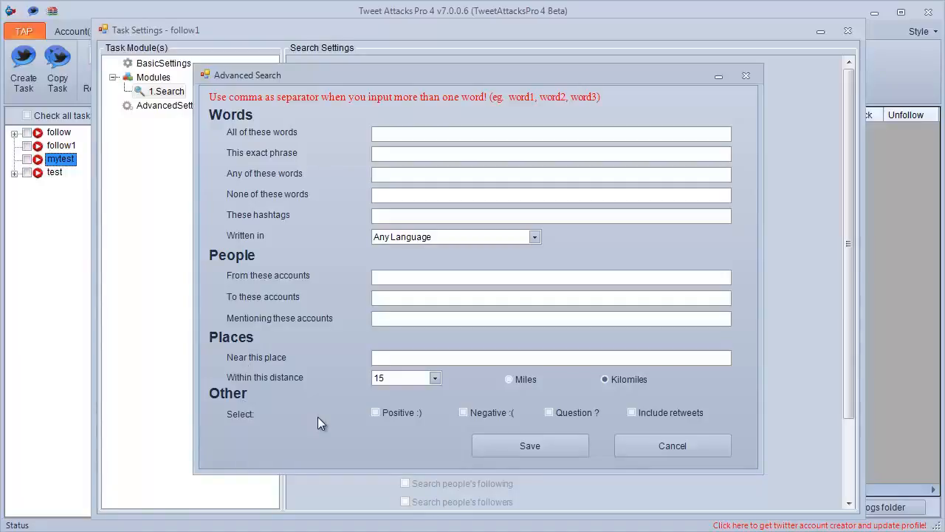
click(639, 444)
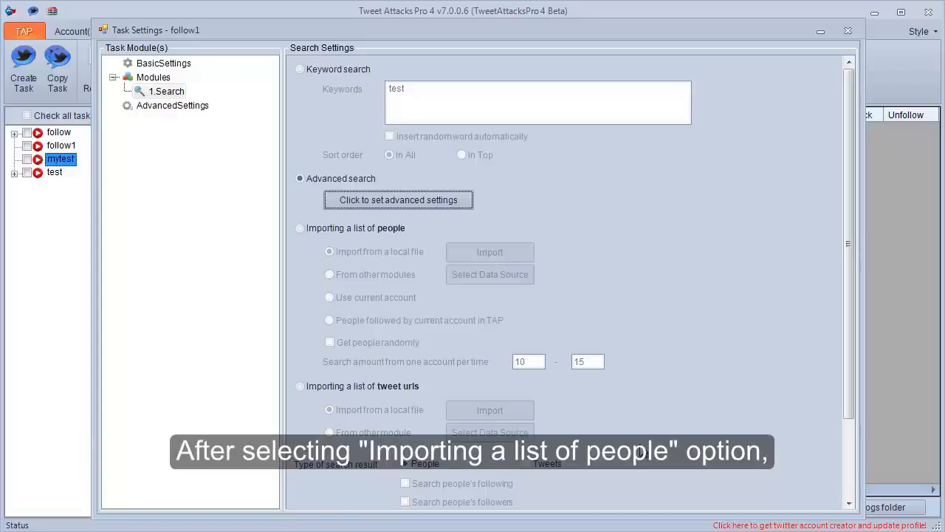
click(358, 229)
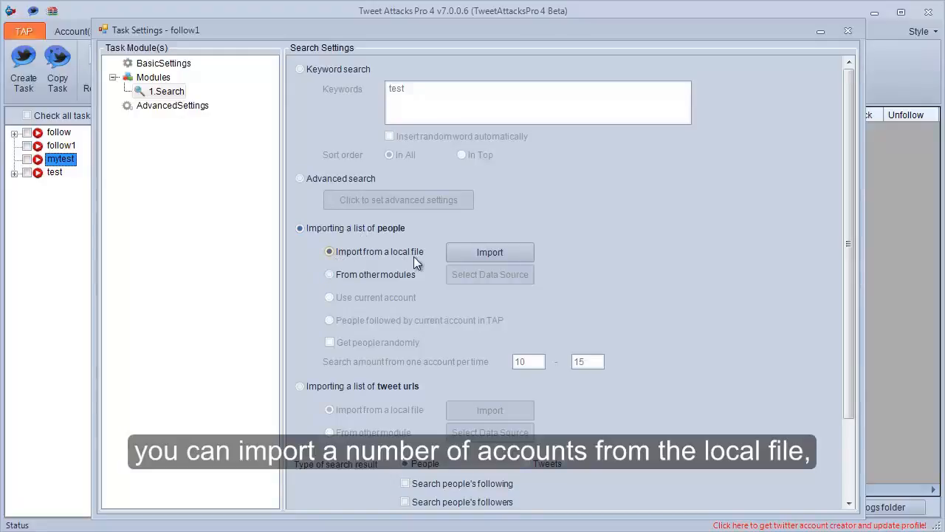
click(334, 277)
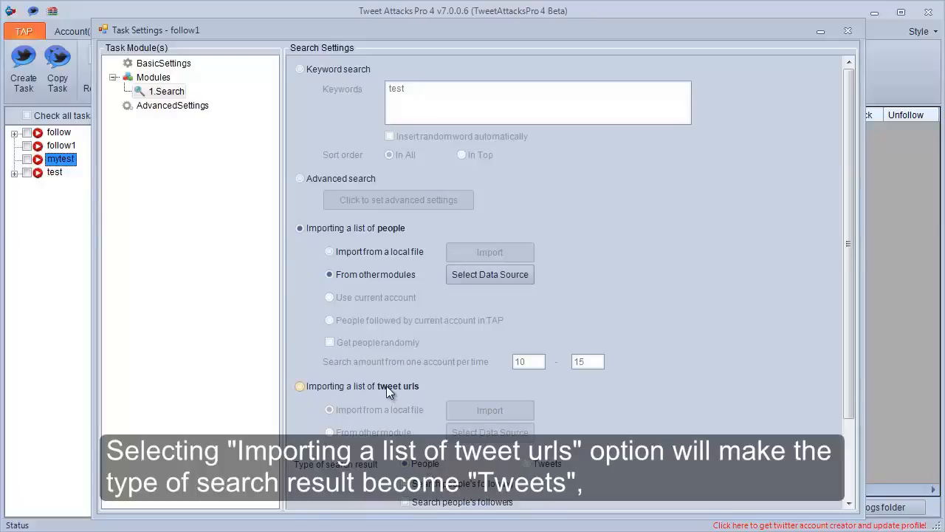
click(386, 385)
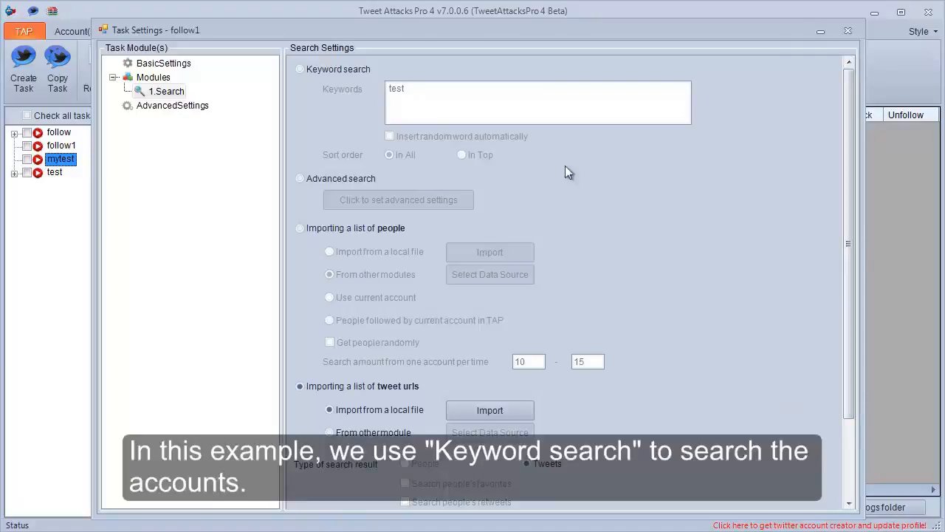
Step: Set the Search module to a keyword search for "nba, twitter, facebook" with People as the search result type
click(326, 70)
double_click(417, 89)
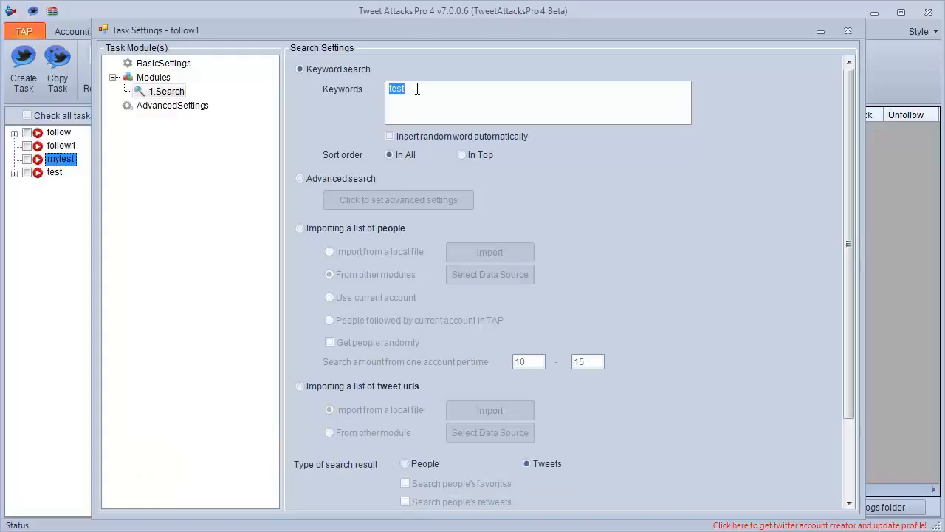
text(nab)
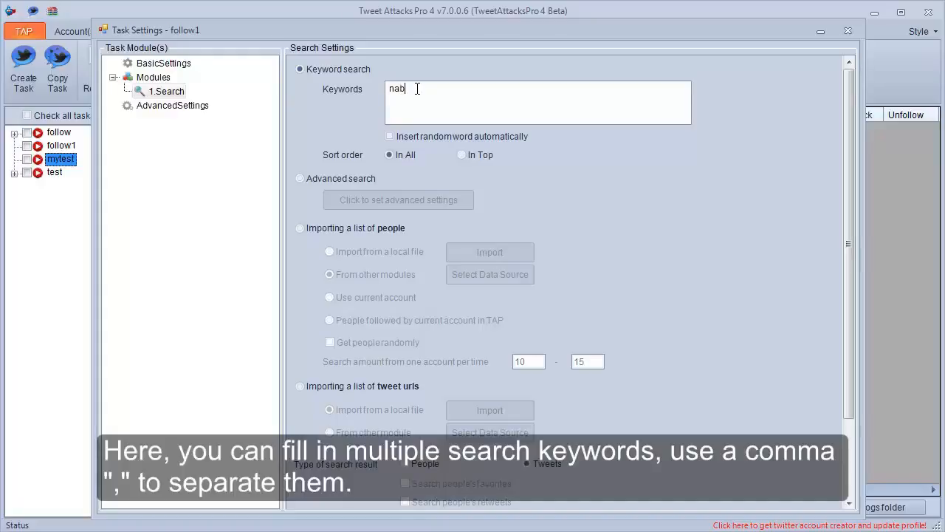
key(BackSpace)
key(BackSpace)
text(ba, twit)
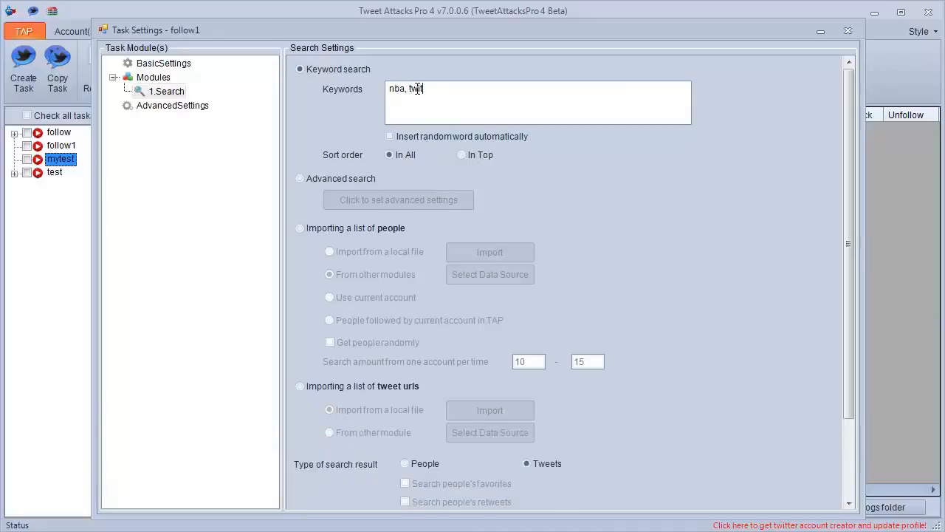
text(ter, facebook)
click(405, 463)
Step: Set the search amount to 15 - 20 and save the Search module settings
drag(846, 394, 851, 477)
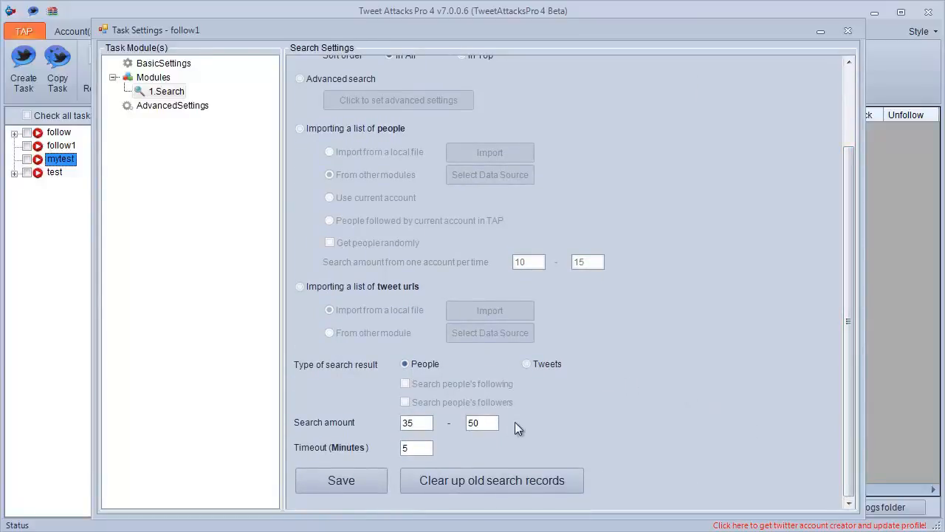
drag(410, 424, 400, 425)
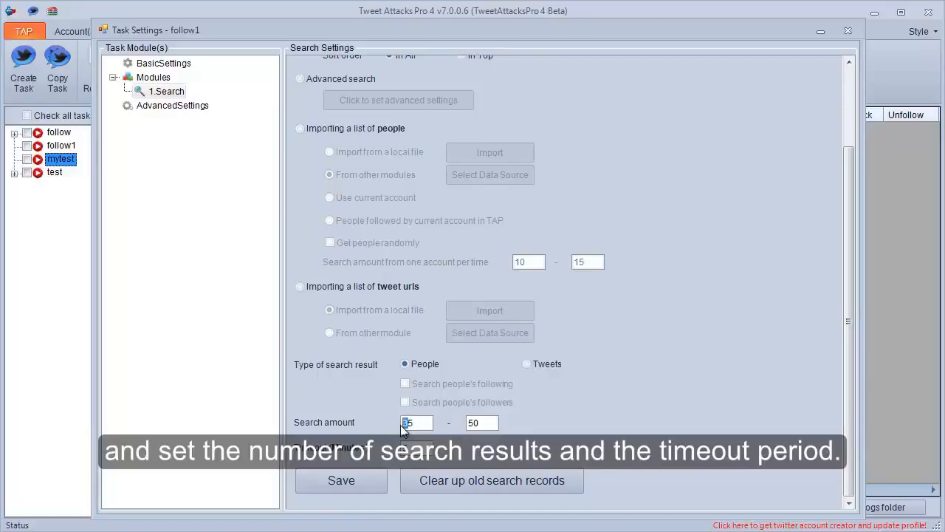
text(1)
drag(474, 425, 467, 425)
text(2)
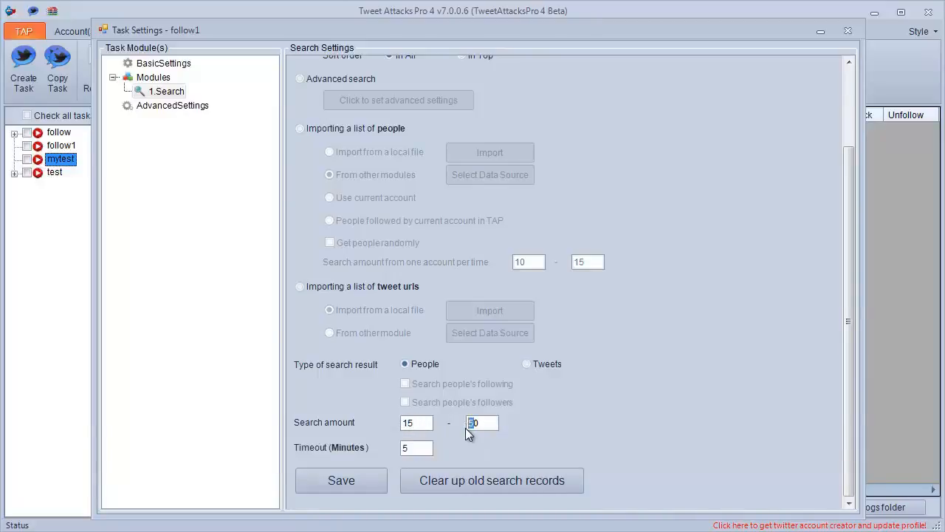
drag(427, 450, 398, 452)
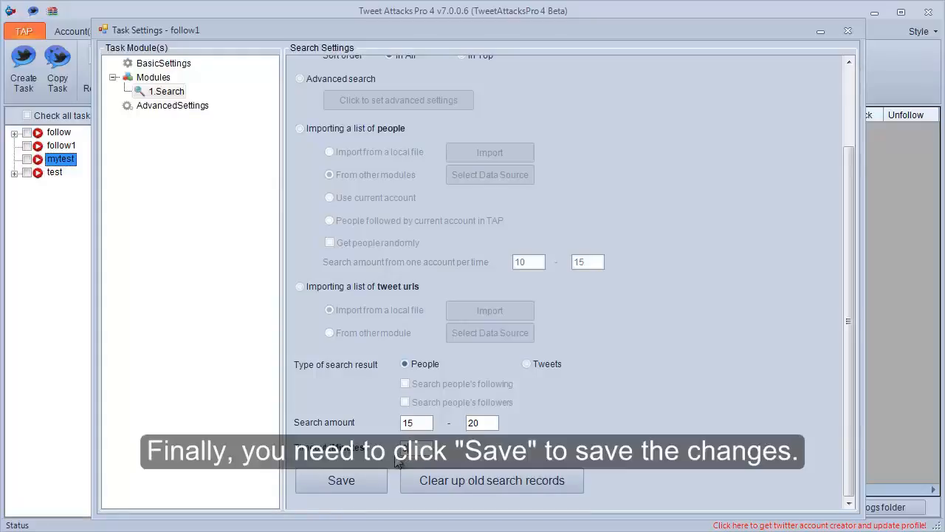
click(344, 481)
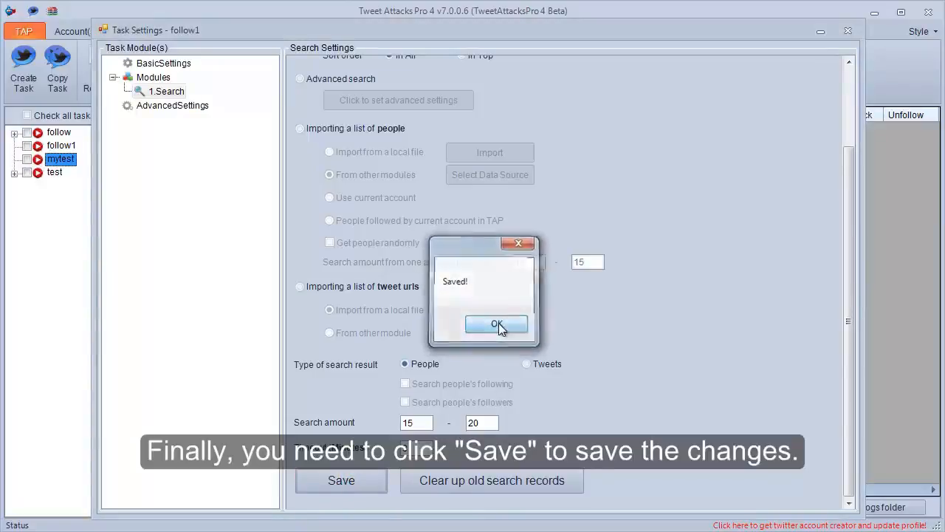
click(499, 322)
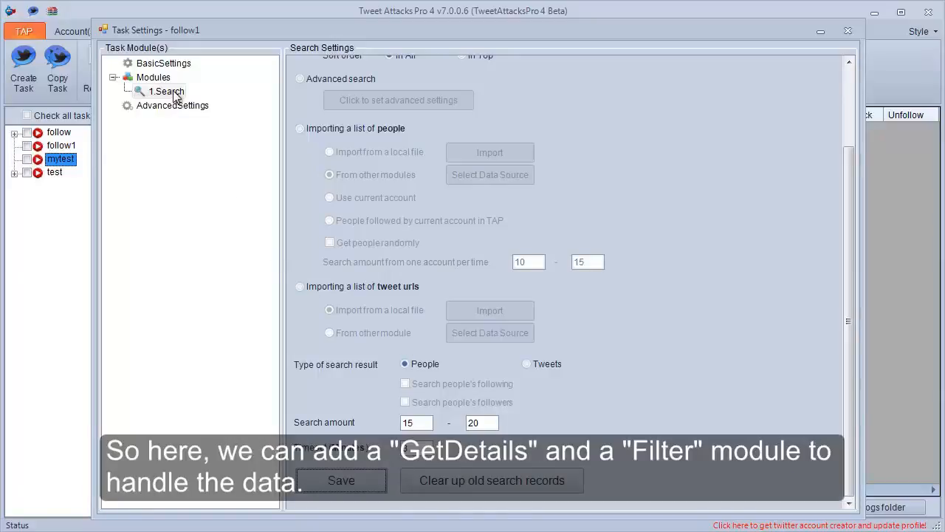
Step: Add a GetDetails module and a Filter module to the follow1 task
right_click(157, 80)
mouse_move(214, 87)
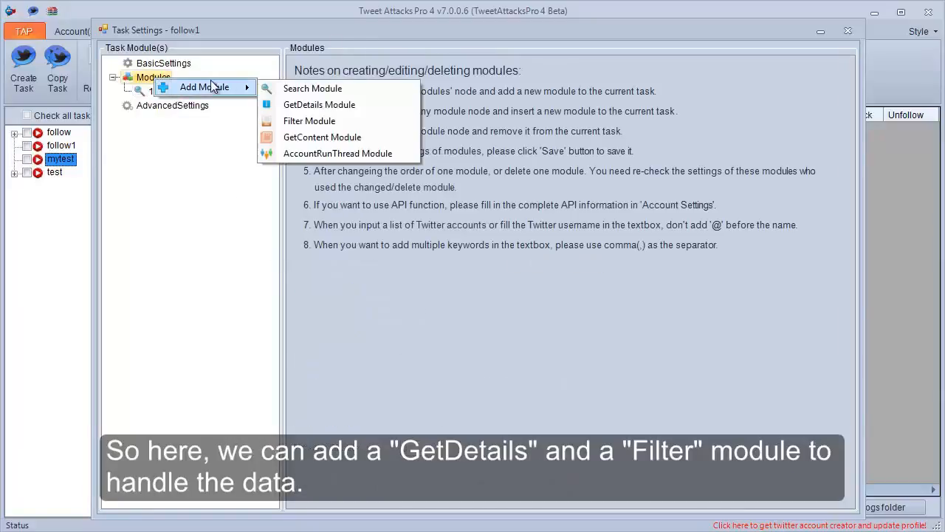
click(295, 105)
right_click(154, 79)
mouse_move(247, 89)
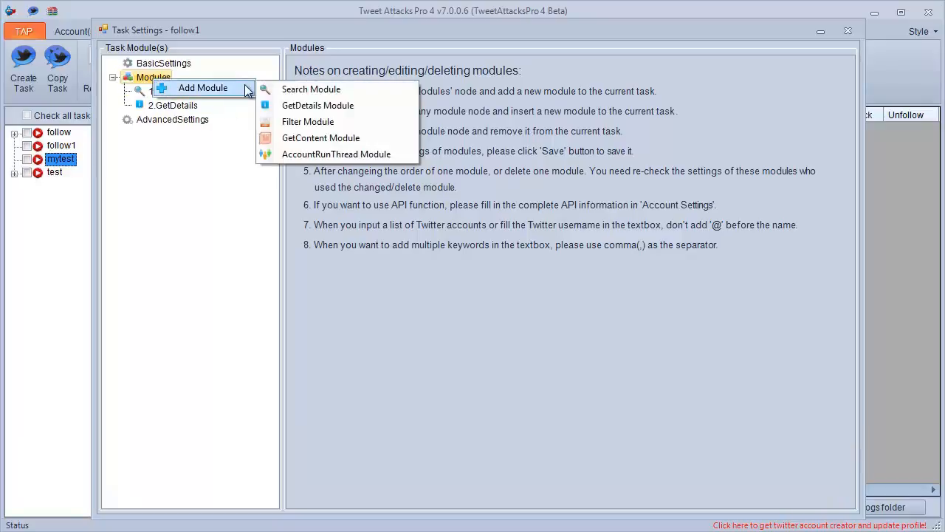
click(292, 122)
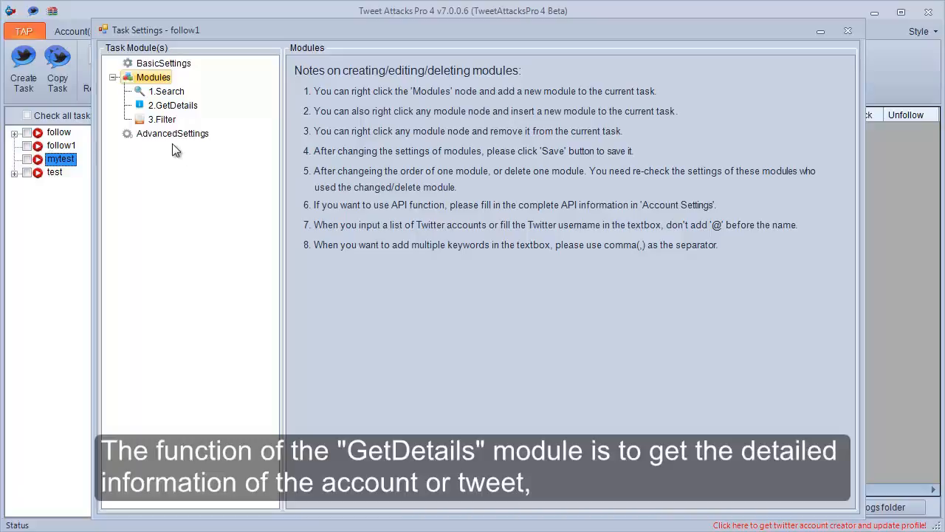
Step: Set 1.Search as the GetDetails module's data source, with used data removed from the data list
click(160, 108)
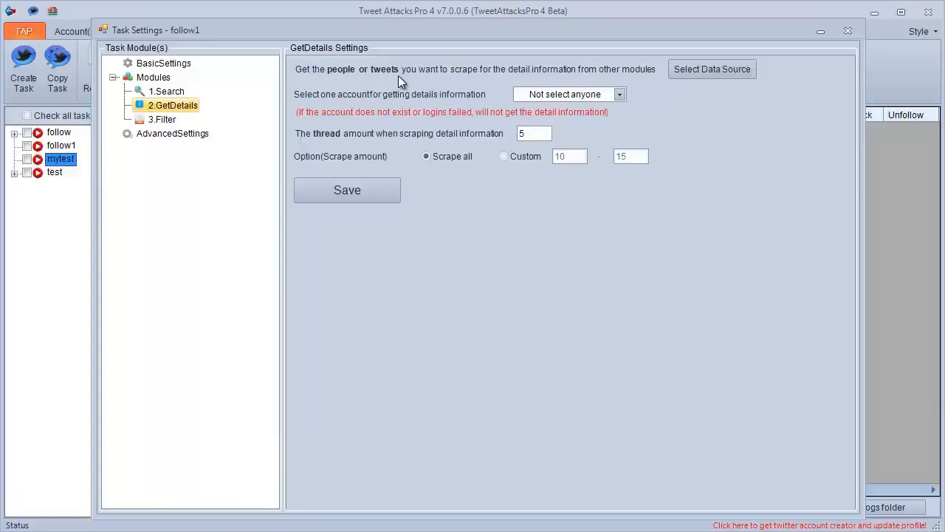
click(712, 75)
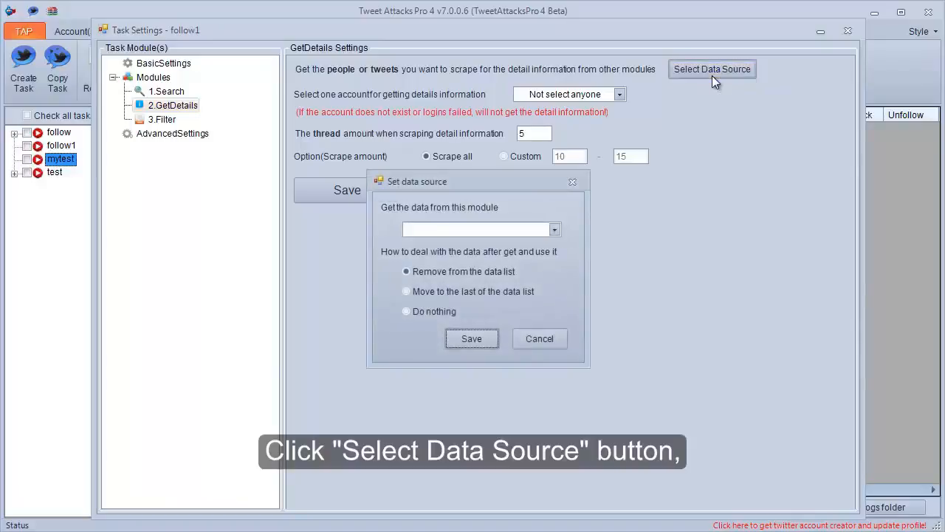
click(559, 231)
click(521, 240)
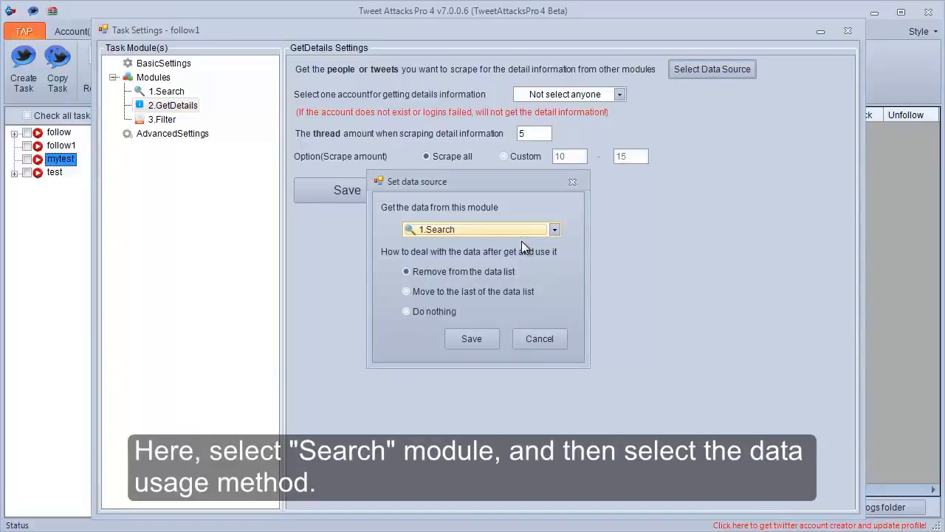
click(477, 291)
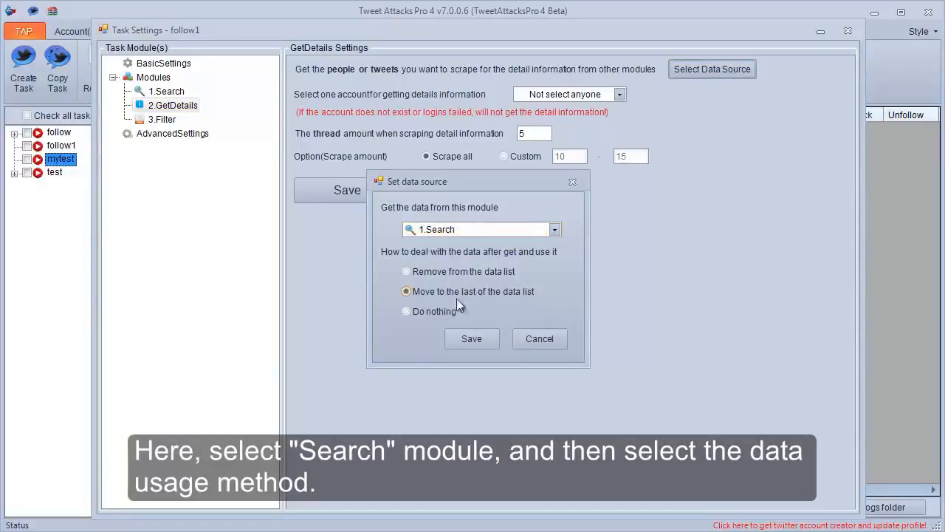
click(435, 309)
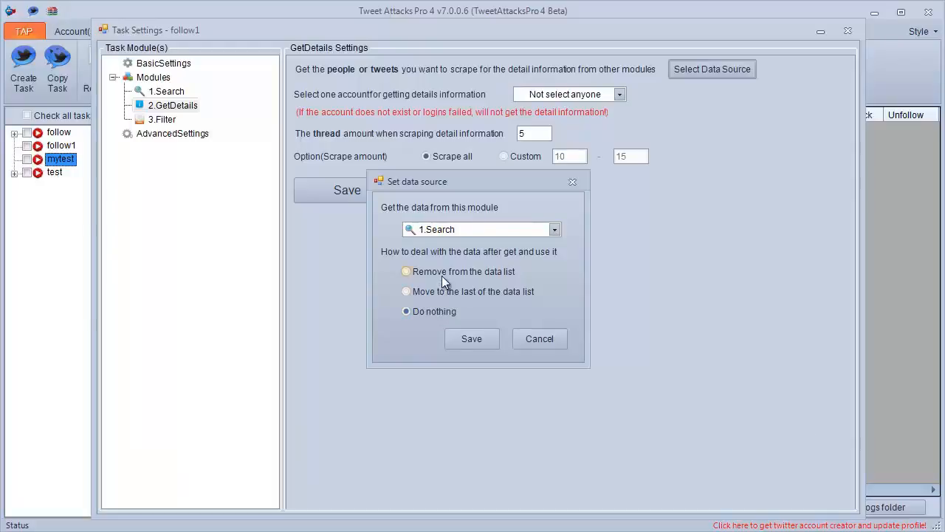
click(442, 274)
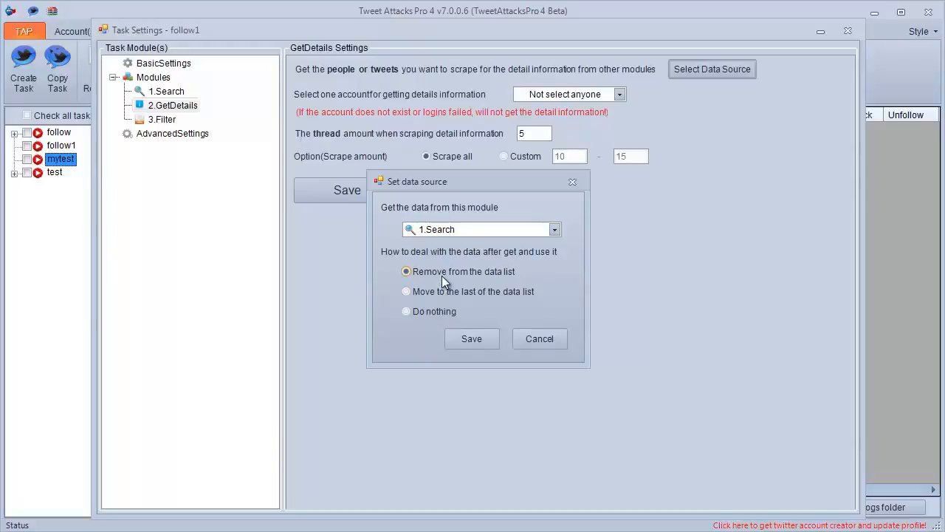
click(471, 341)
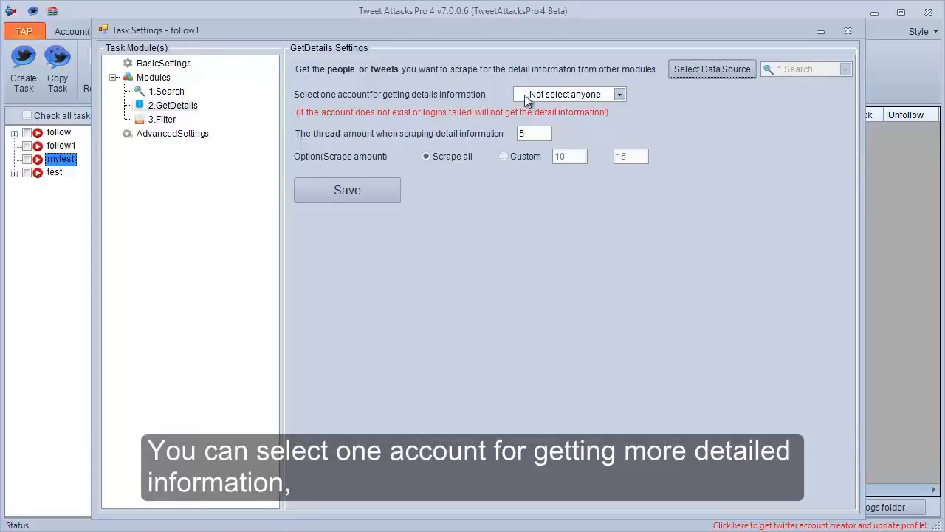
Step: Leave the account for getting details as "Not select anyone", set the thread amount to 3, and save the GetDetails settings
click(618, 94)
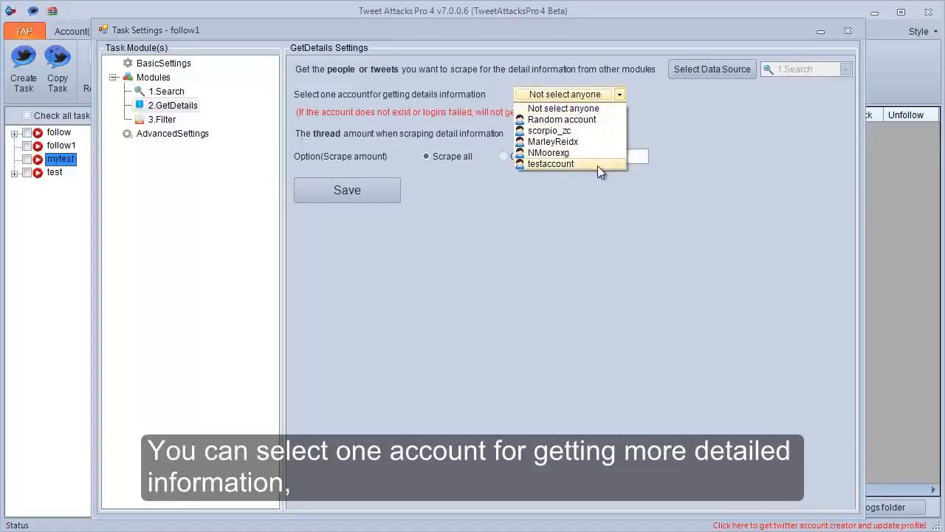
click(616, 109)
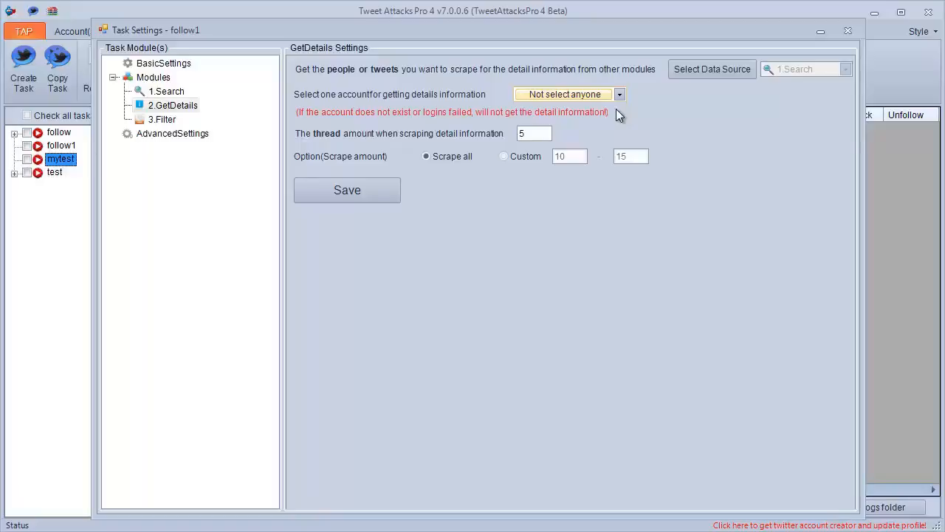
double_click(526, 133)
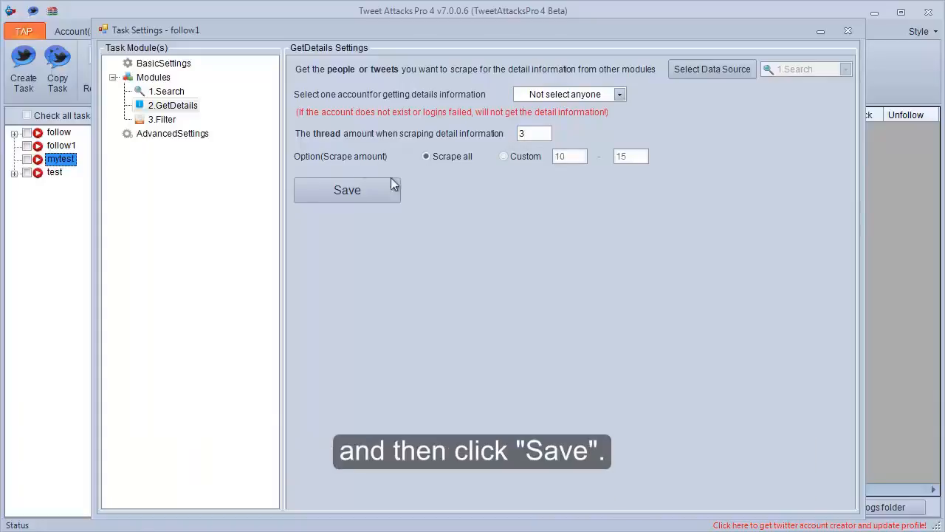
click(375, 188)
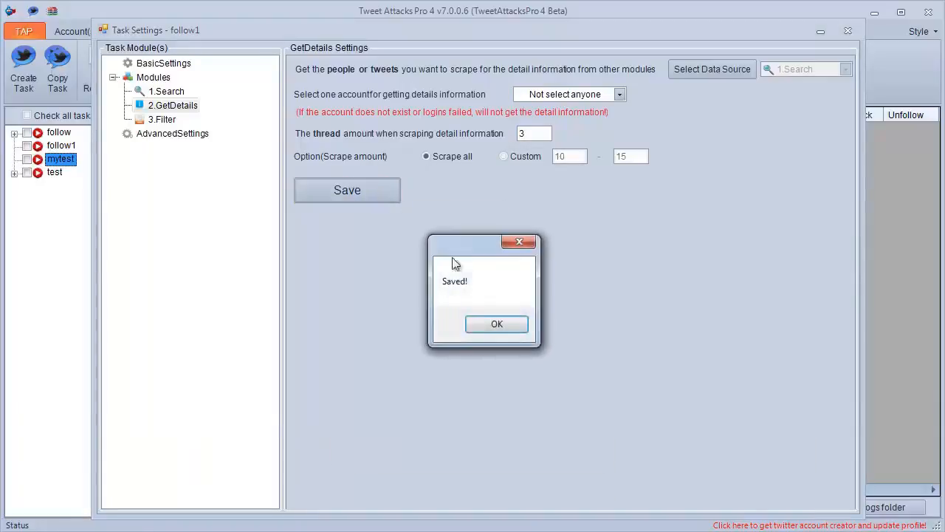
click(482, 323)
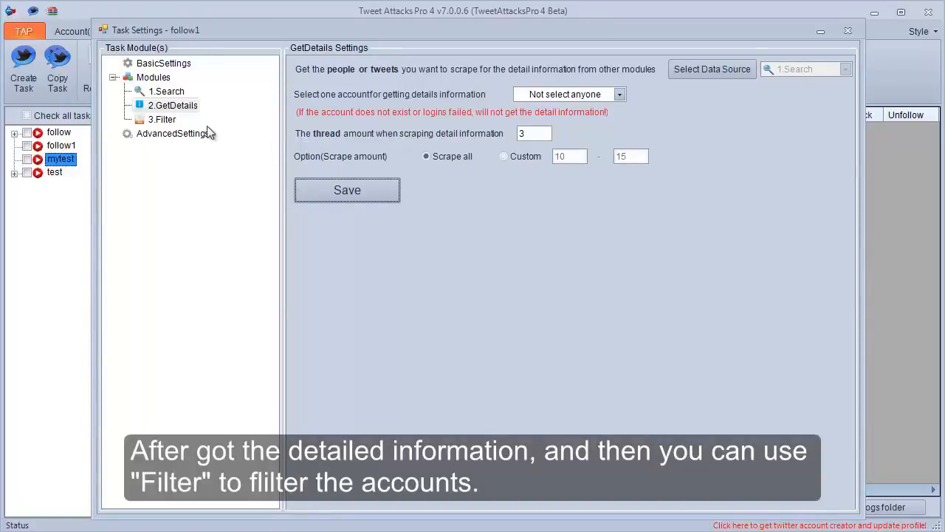
Step: Set 2.GetDetails as the Filter module's data source, with used data removed from the data list
click(170, 121)
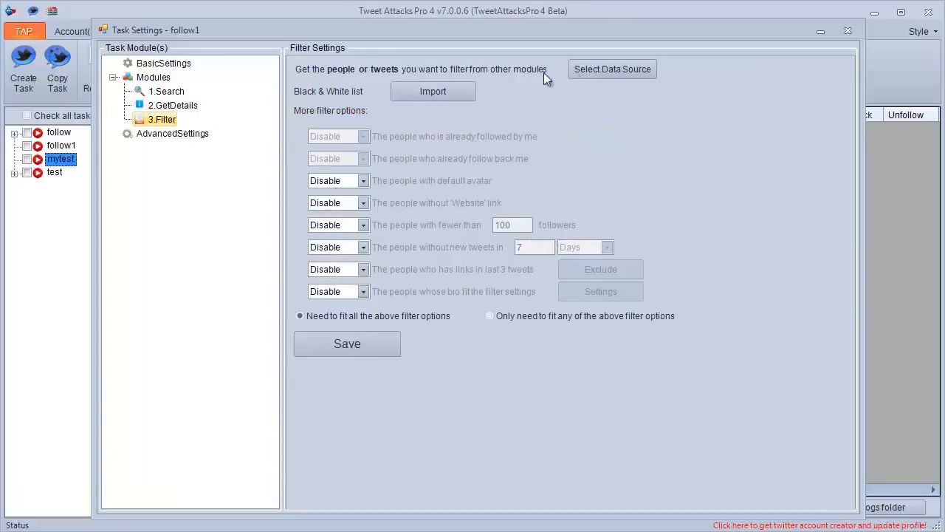
click(589, 66)
click(538, 229)
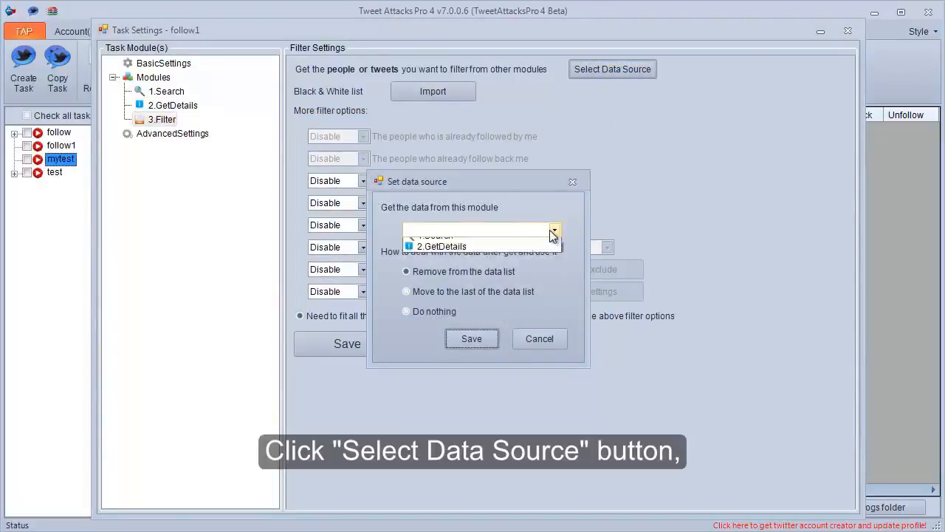
click(512, 255)
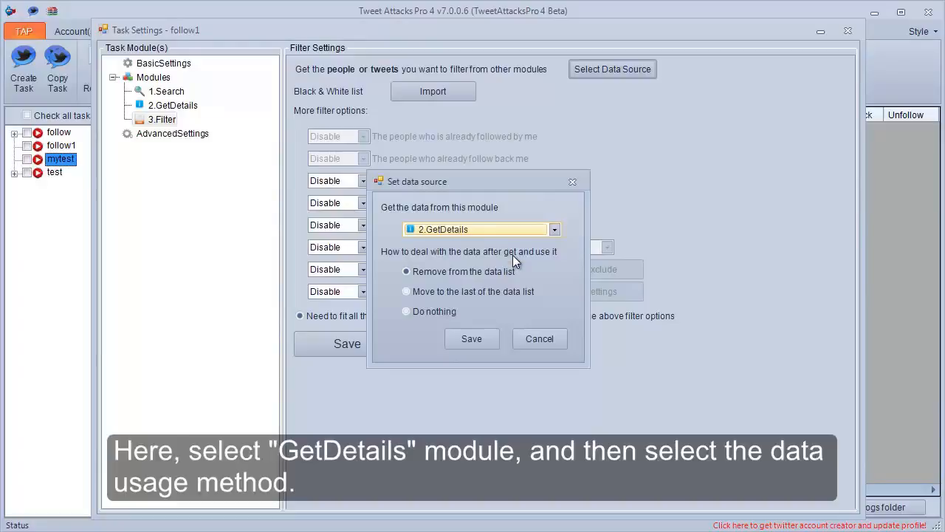
click(478, 336)
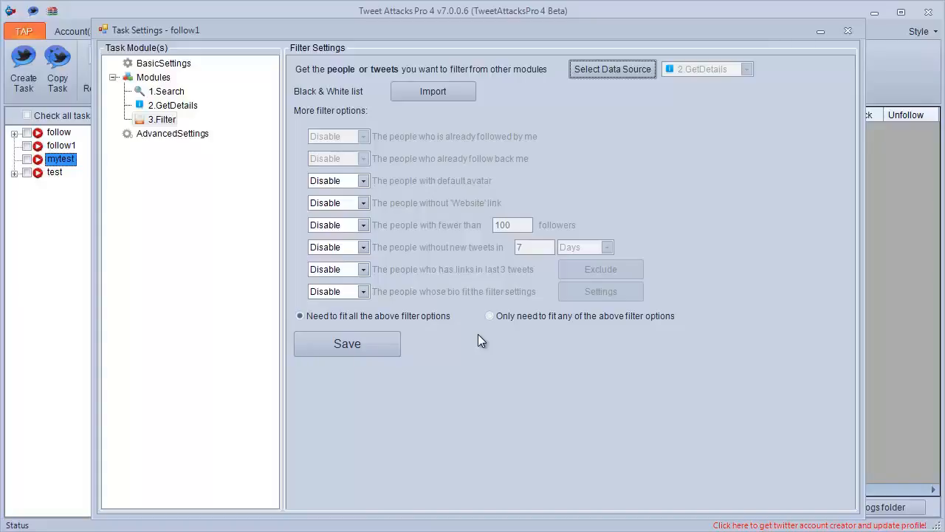
Step: Set the Filter module to exclude people with a default avatar and people with fewer than 200 followers
click(364, 181)
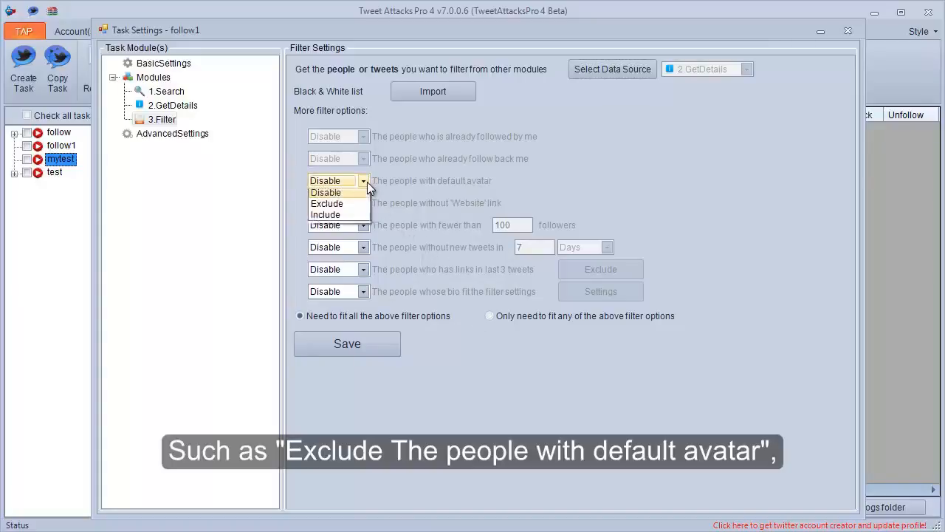
click(354, 204)
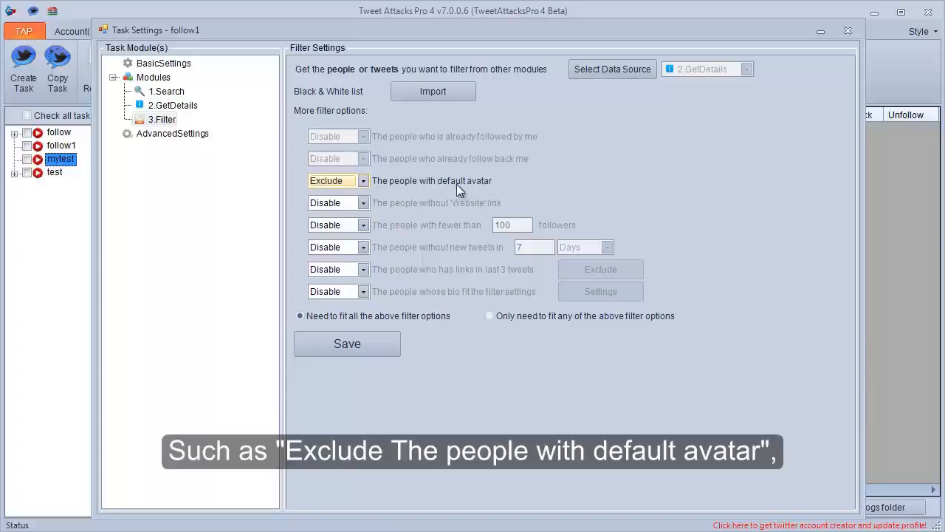
click(363, 224)
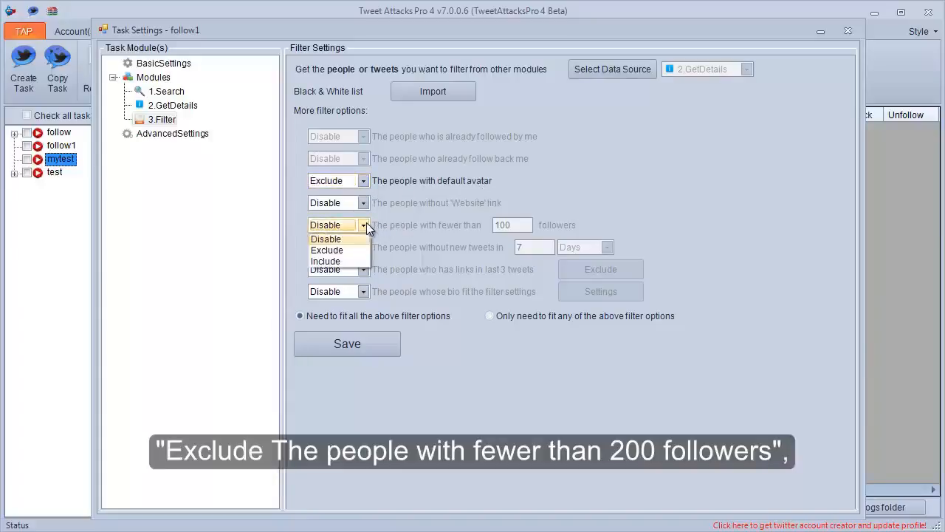
click(340, 250)
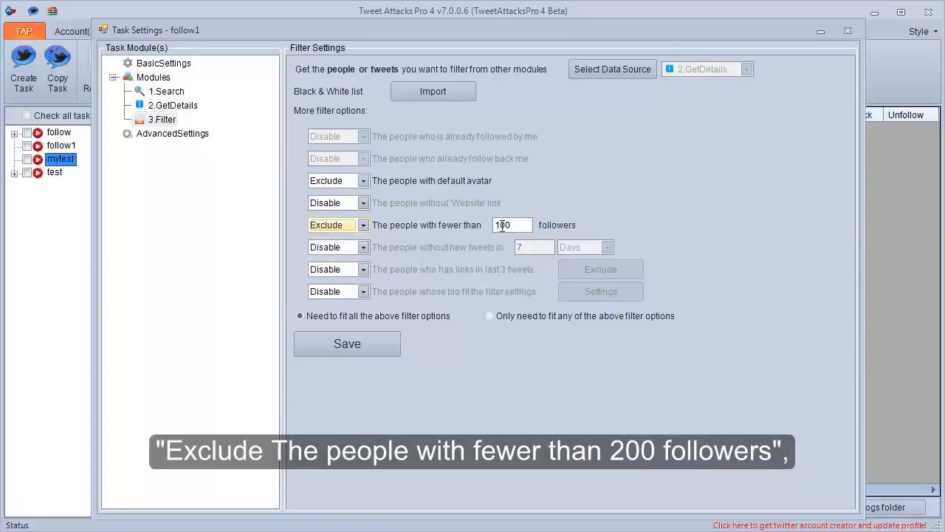
click(497, 226)
text(2)
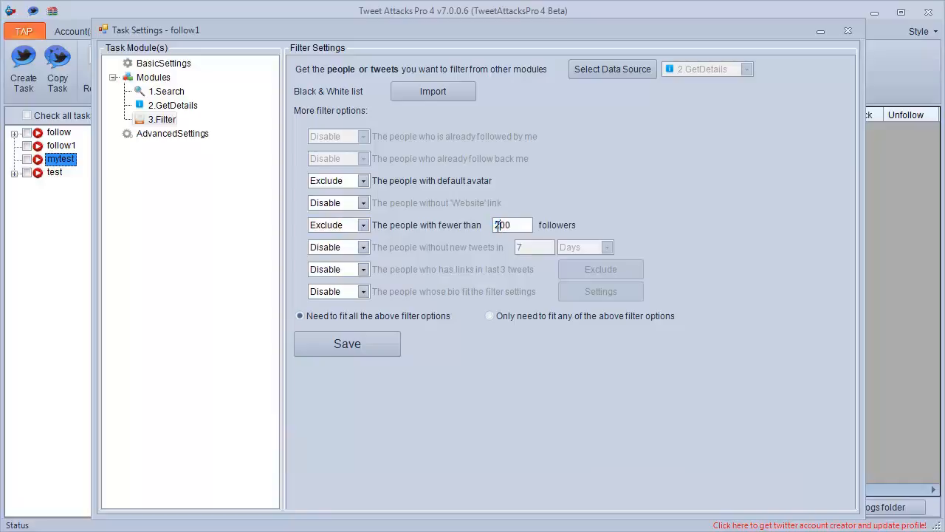
Step: Set the Filter module to exclude people without new tweets in 3 days
click(364, 248)
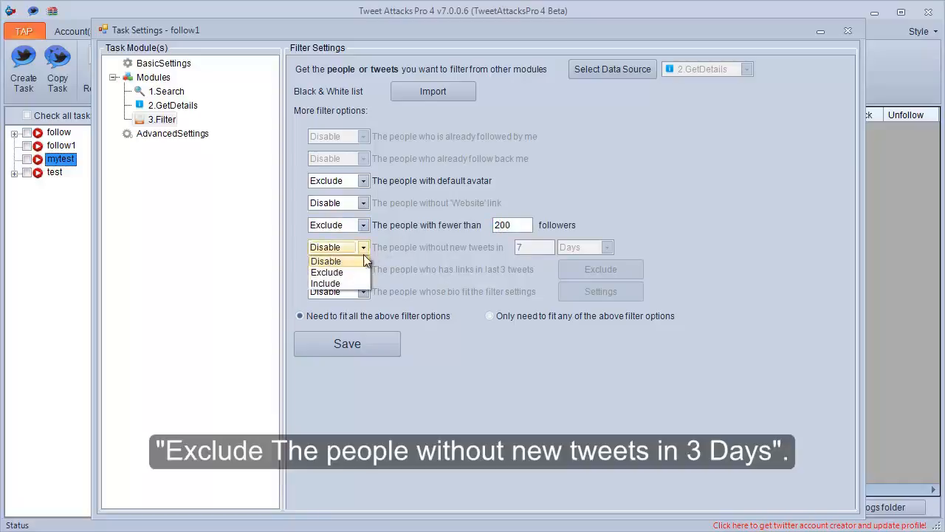
click(360, 272)
double_click(520, 247)
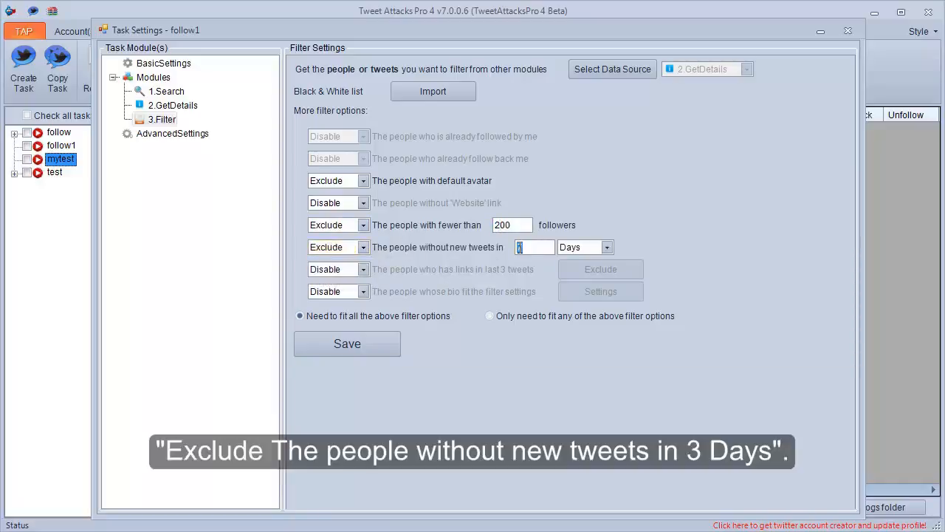
text(3)
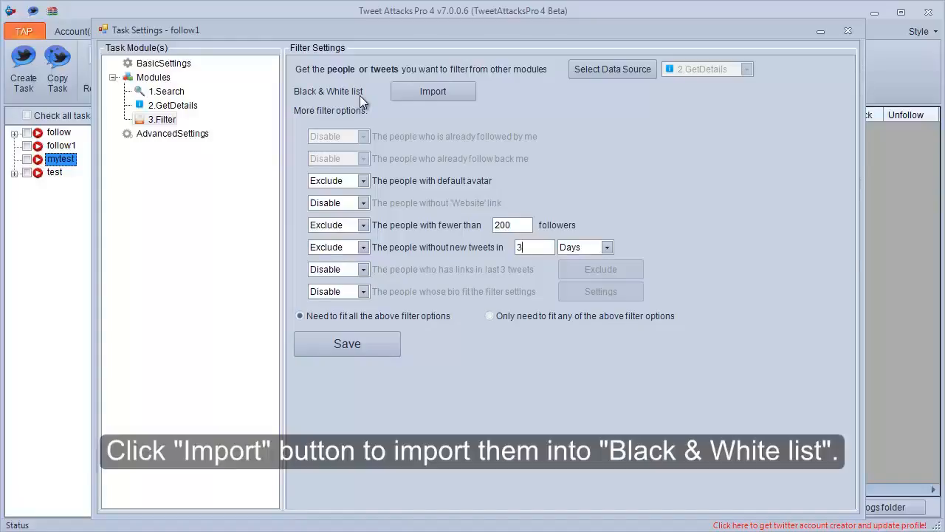
Step: View the Black & White list import window without importing anyone, and save the Filter module settings
click(433, 92)
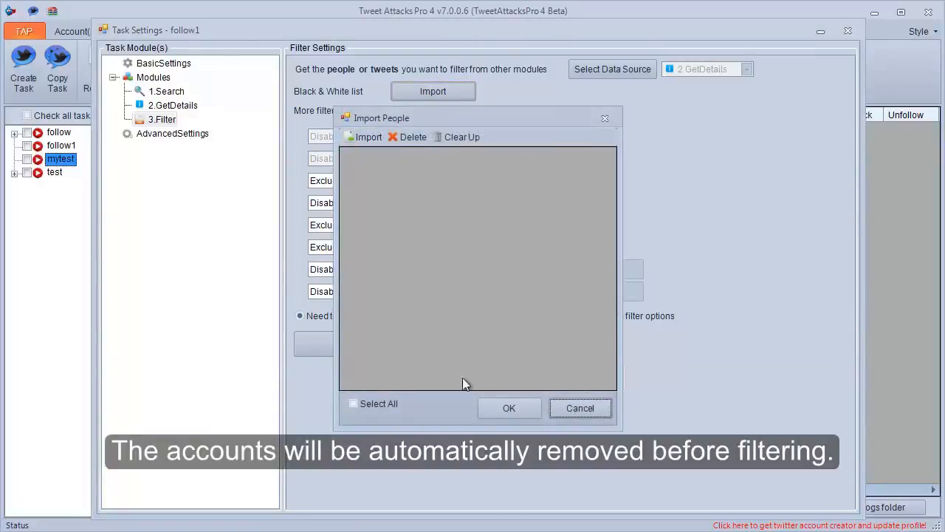
click(569, 410)
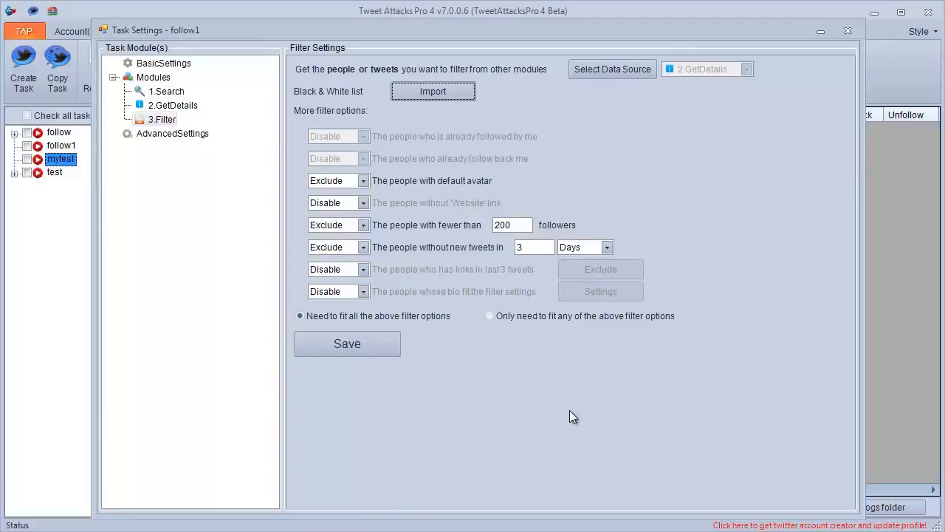
click(369, 344)
click(499, 326)
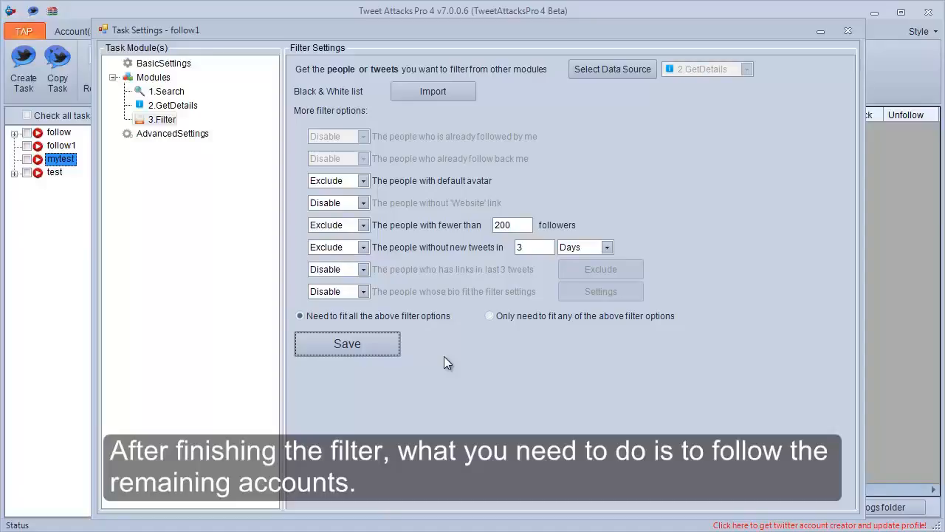
Step: Add an AccountRunThread module to the follow1 task
right_click(164, 79)
mouse_move(222, 89)
click(296, 154)
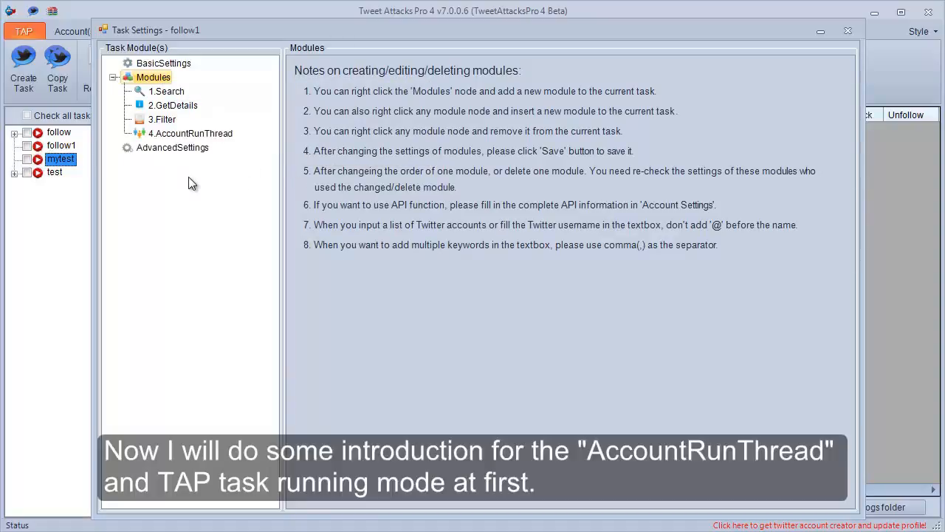
Step: Add a Tweet module as a submodule of 4.AccountRunThread
click(183, 135)
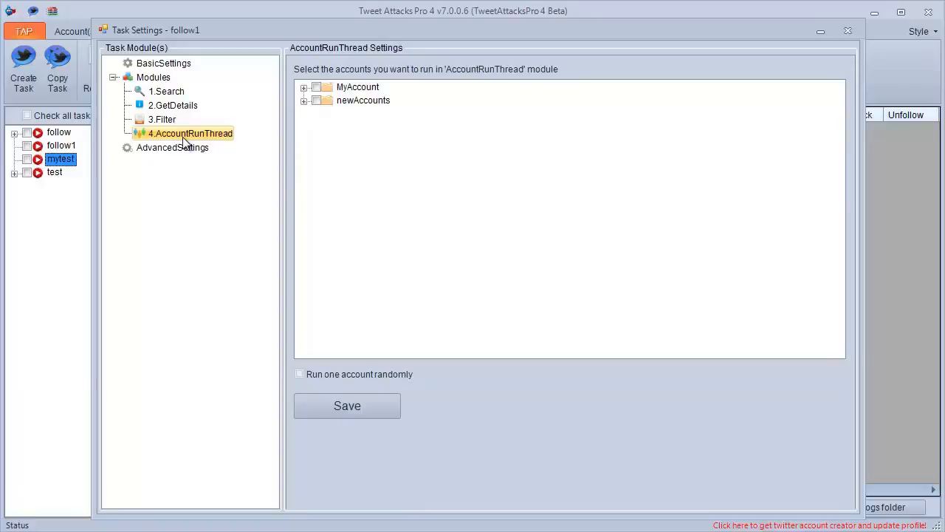
right_click(185, 142)
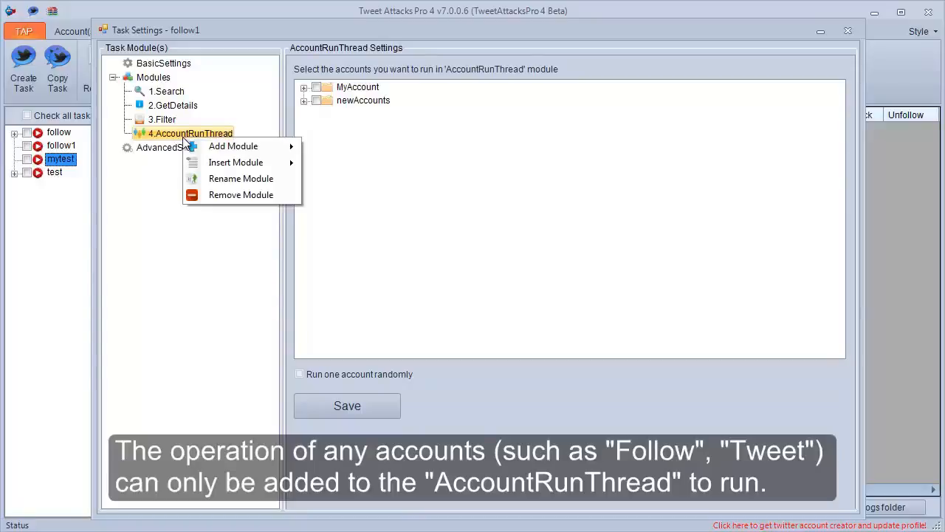
mouse_move(258, 145)
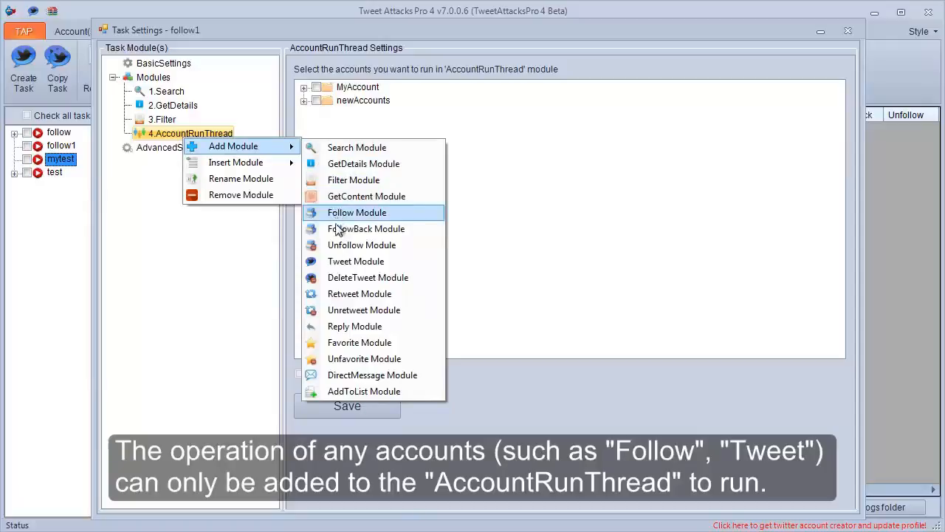
click(336, 261)
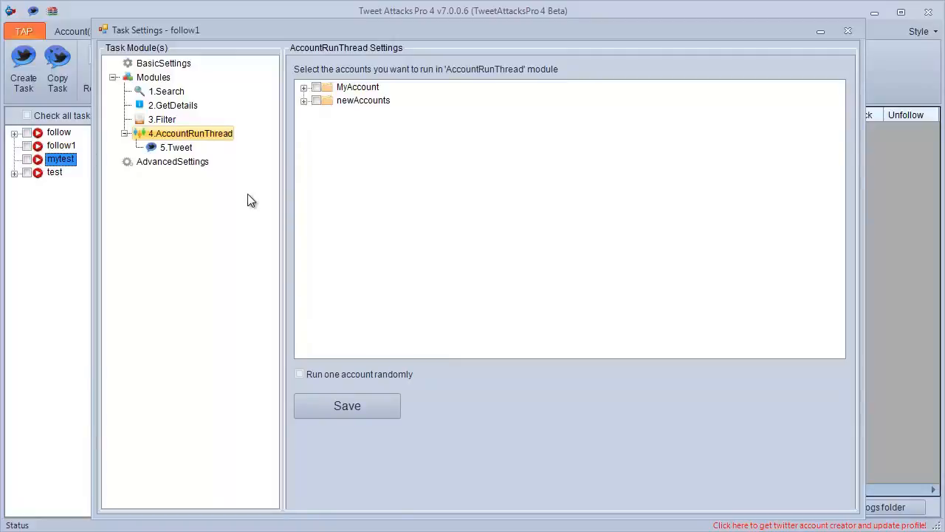
Step: Examine the settings of the Search, GetDetails, Filter, AccountRunThread and Tweet modules in their running order
click(175, 150)
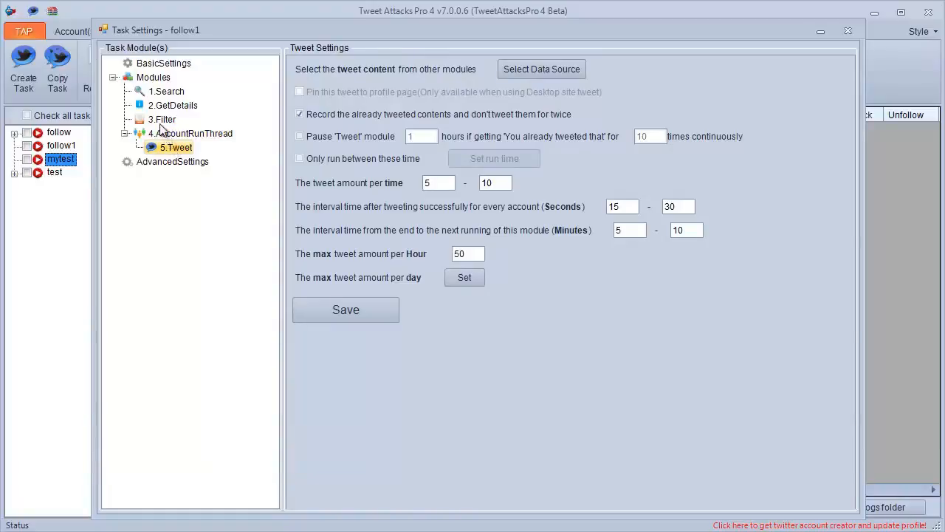
click(161, 121)
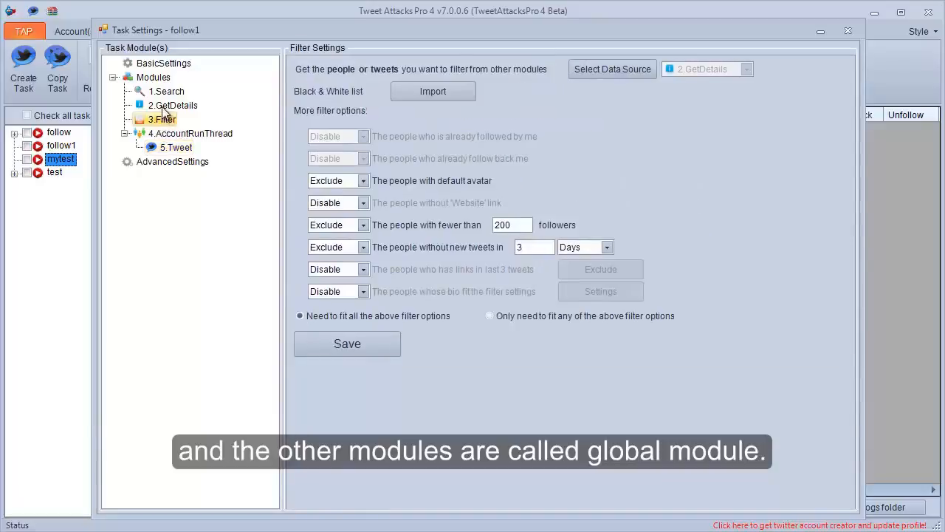
click(164, 107)
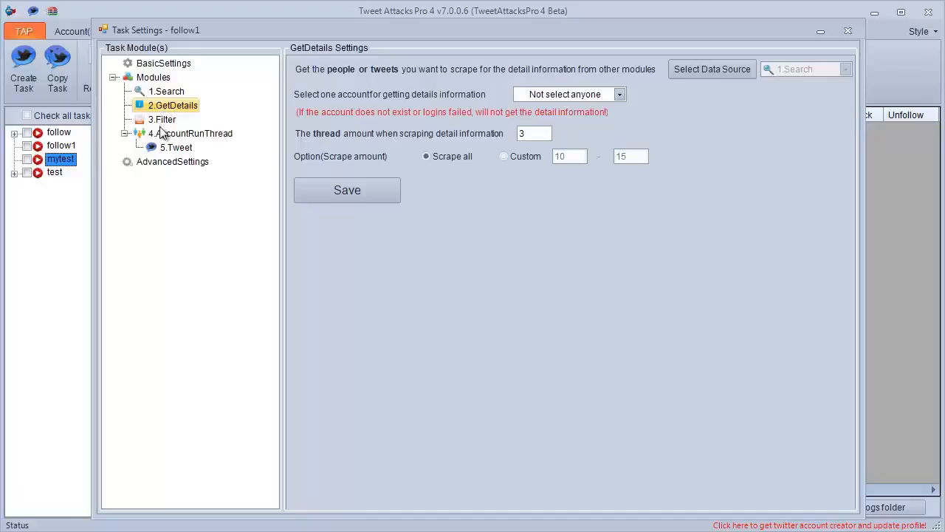
click(163, 137)
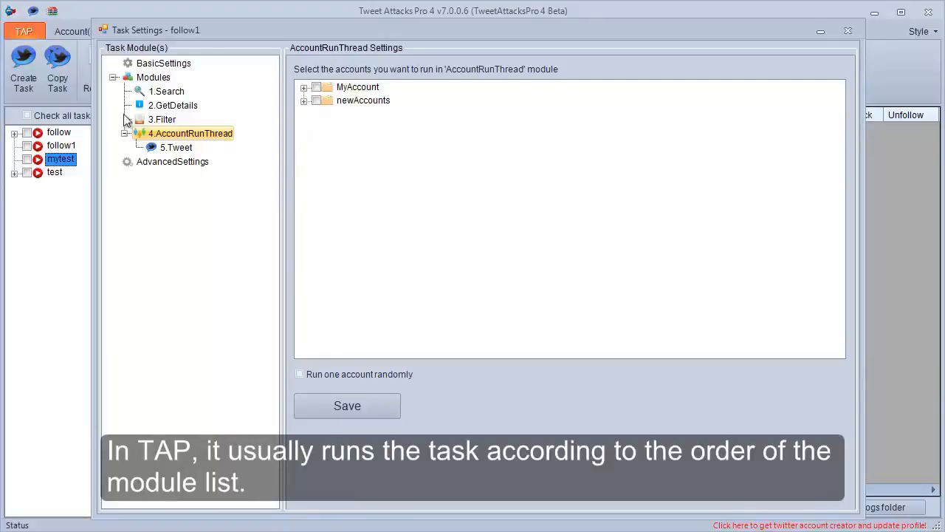
click(165, 92)
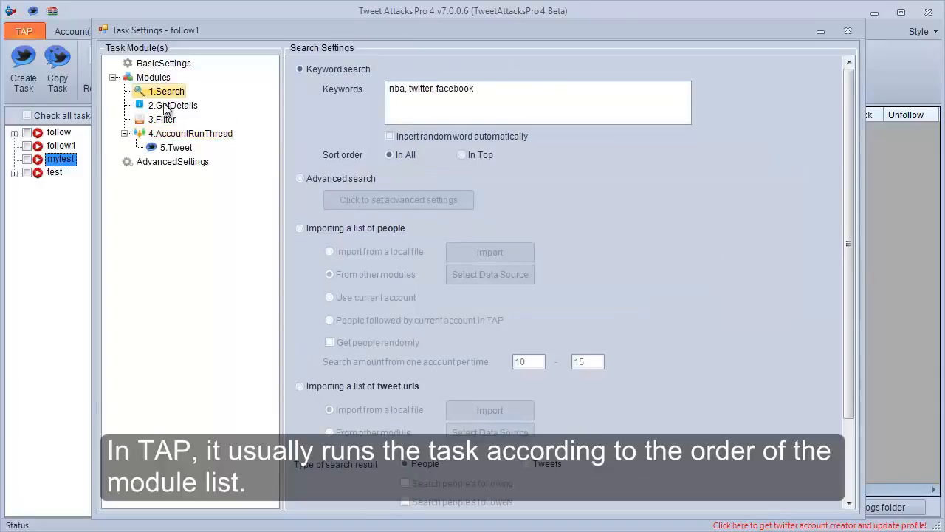
click(165, 105)
click(164, 121)
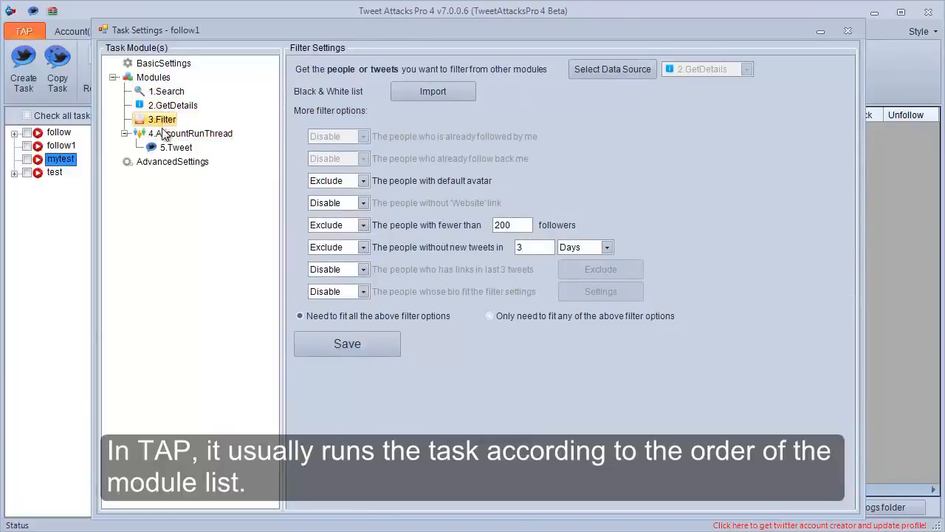
click(167, 134)
click(173, 148)
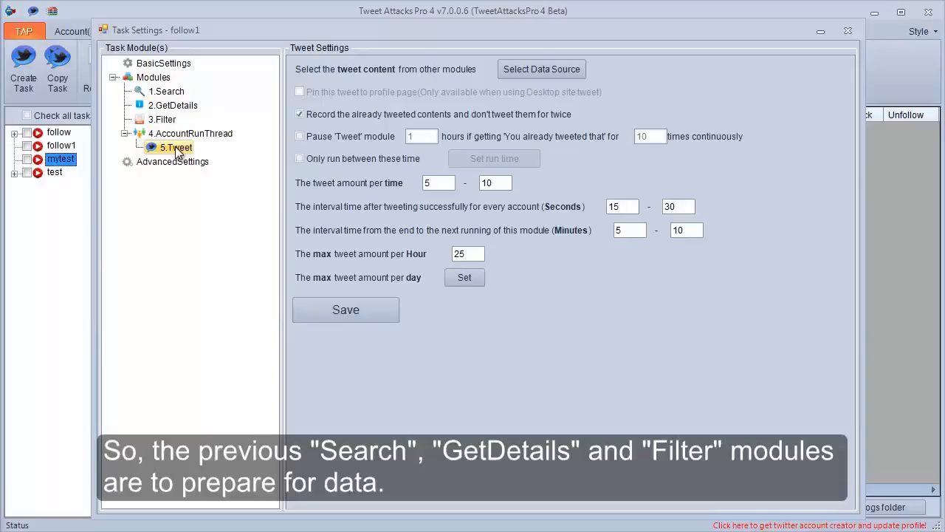
click(177, 92)
click(169, 108)
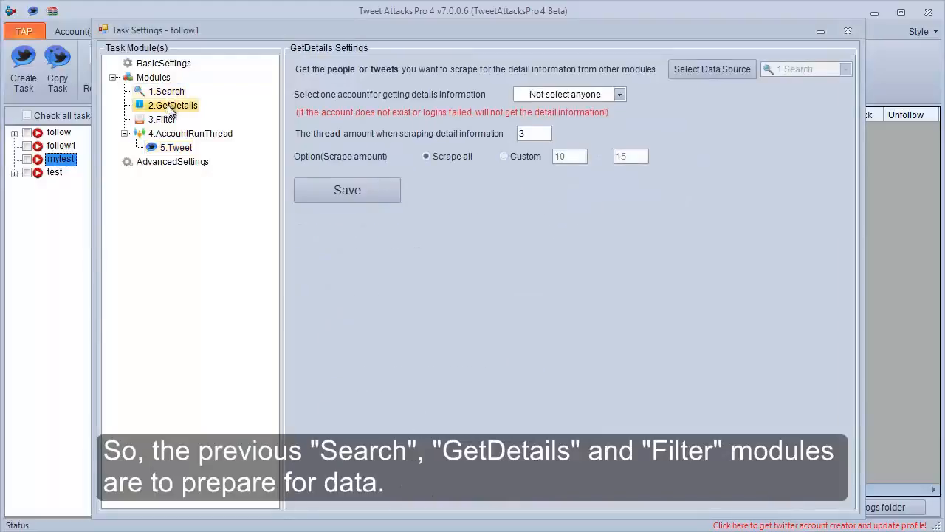
click(166, 122)
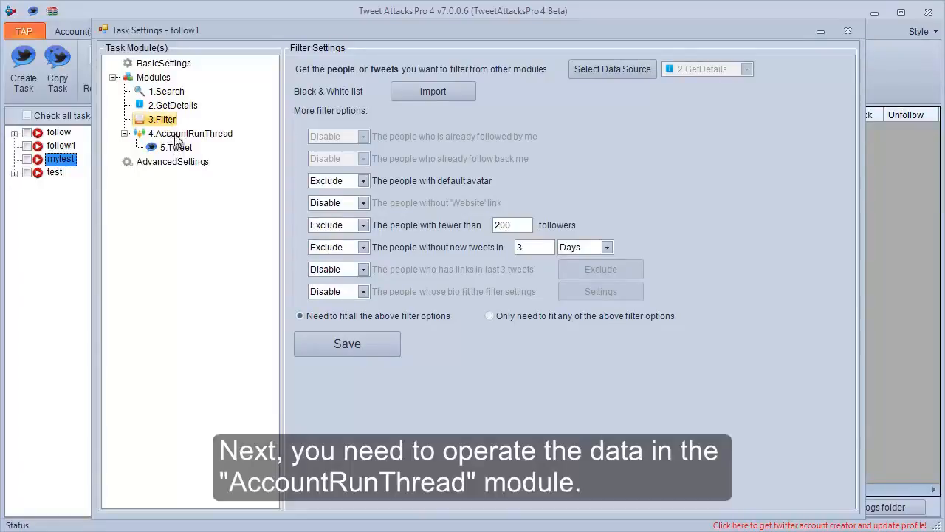
Step: Select the first two accounts in the newAccounts group for AccountRunThread and save its settings
click(175, 137)
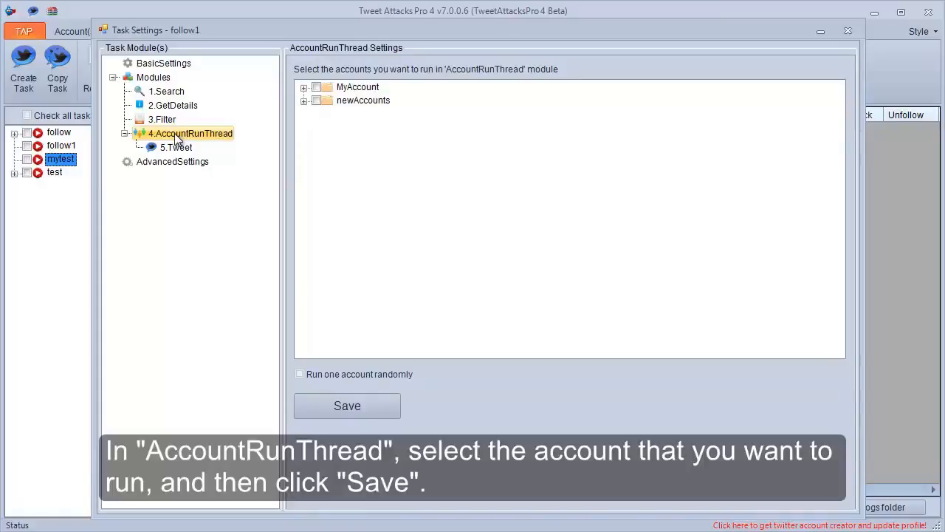
click(304, 101)
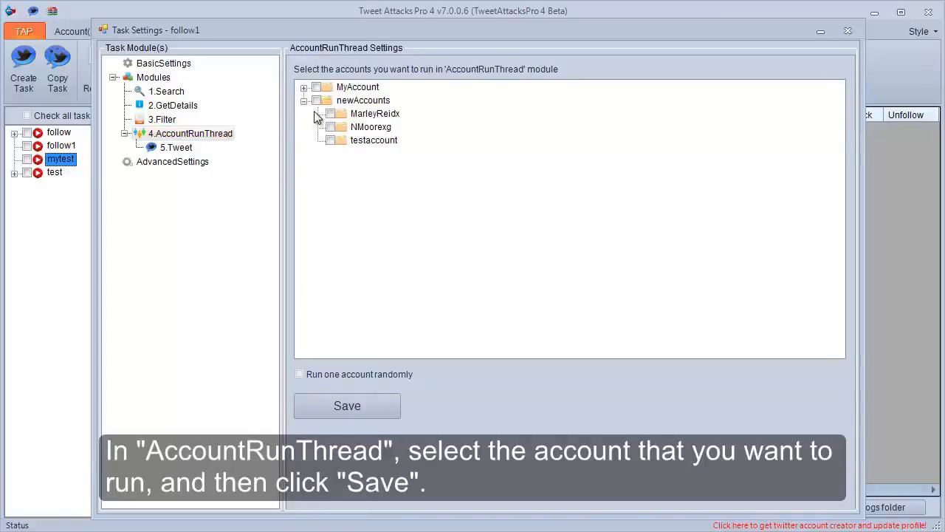
click(330, 114)
click(330, 127)
click(360, 404)
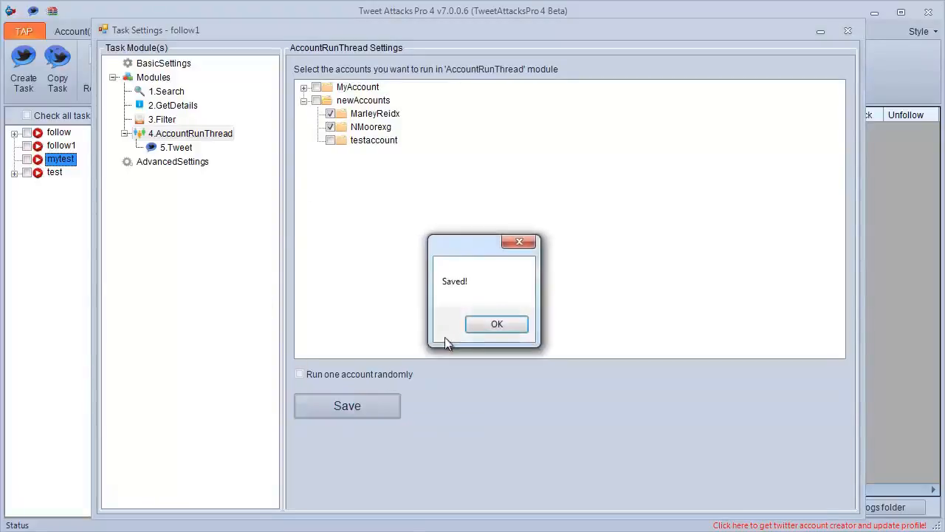
click(493, 324)
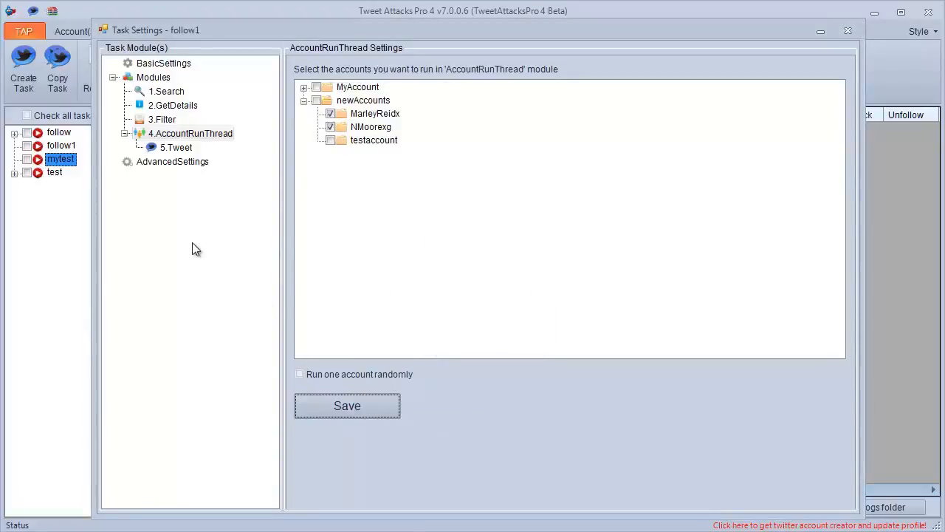
Step: Remove the 5.Tweet module from AccountRunThread
click(180, 150)
right_click(181, 153)
click(215, 190)
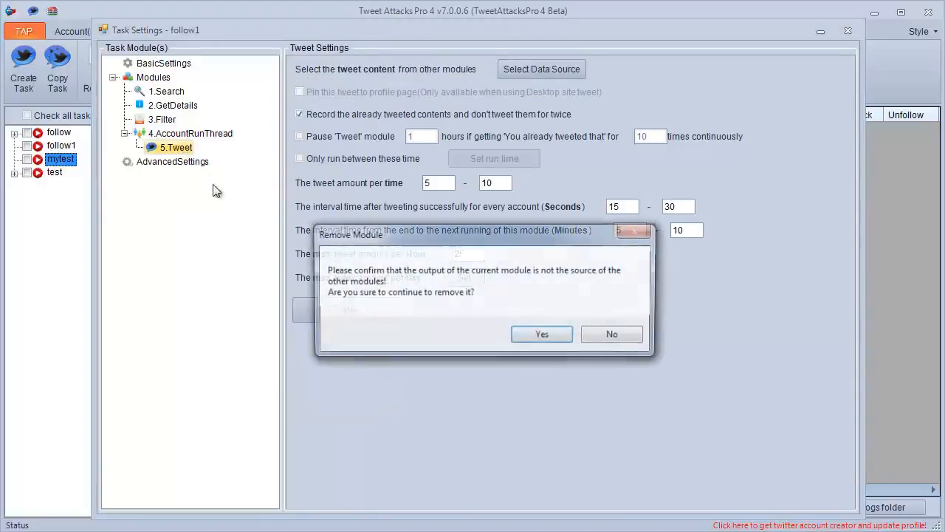
click(542, 334)
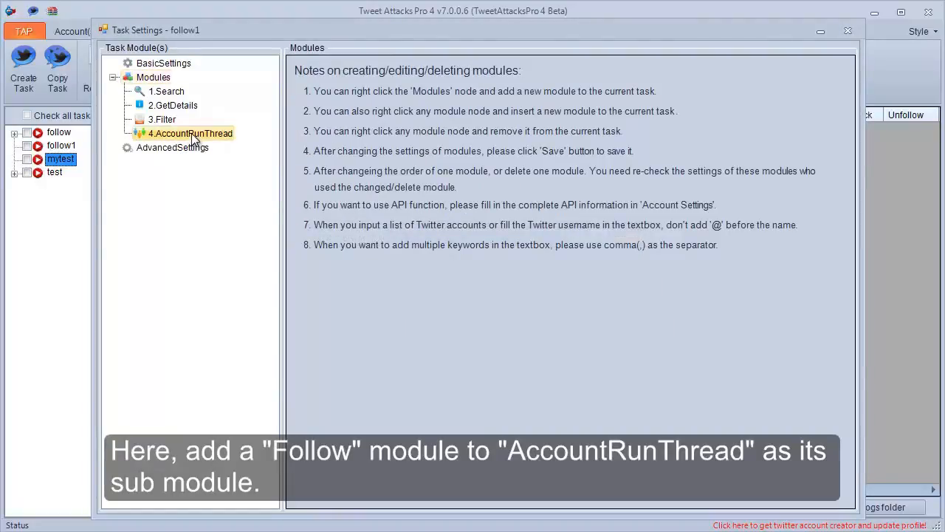
Step: Add a Follow module as a submodule of 4.AccountRunThread
click(195, 139)
right_click(194, 139)
mouse_move(244, 143)
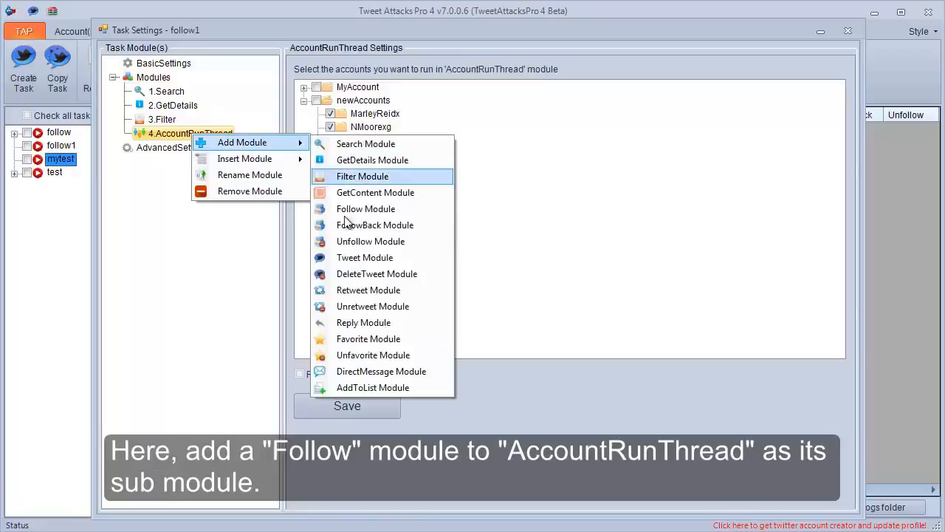
click(363, 209)
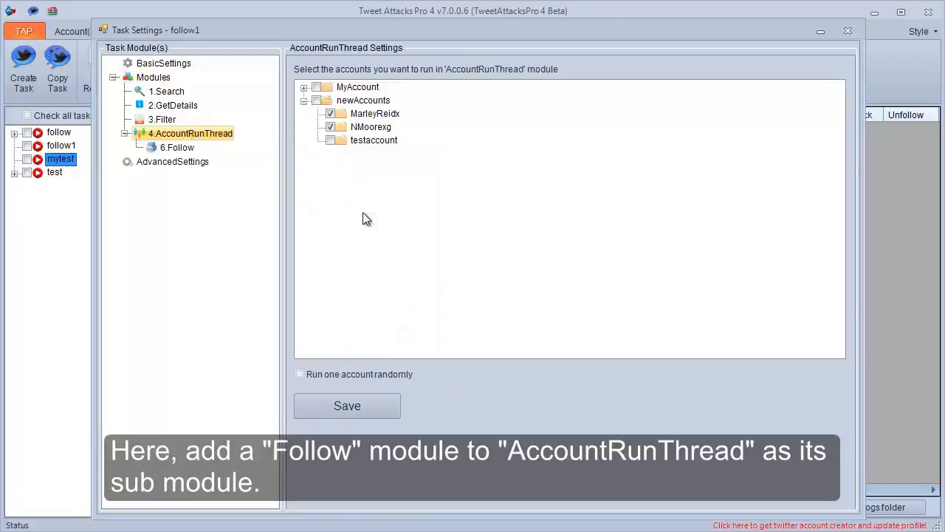
Step: Set 3.Filter as the data source of the 6.Follow module, with used data removed from the data list
click(179, 150)
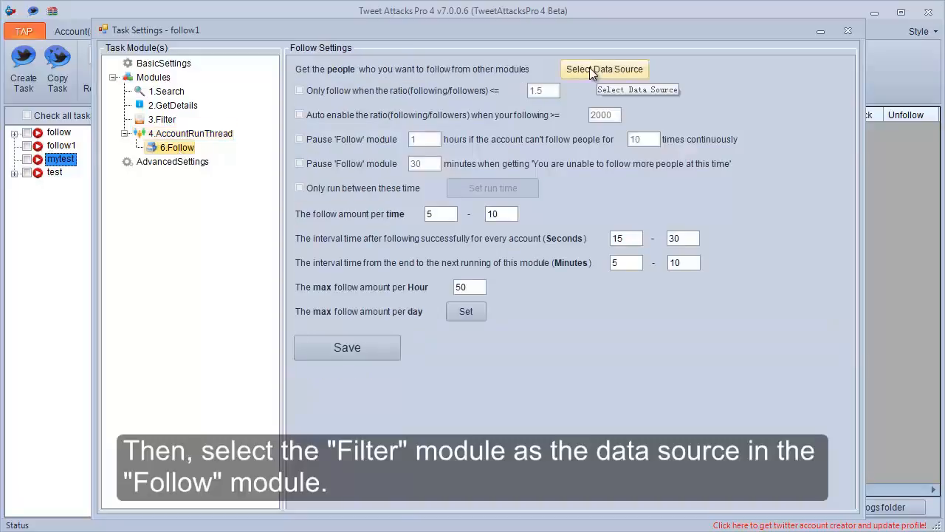
click(590, 68)
click(554, 230)
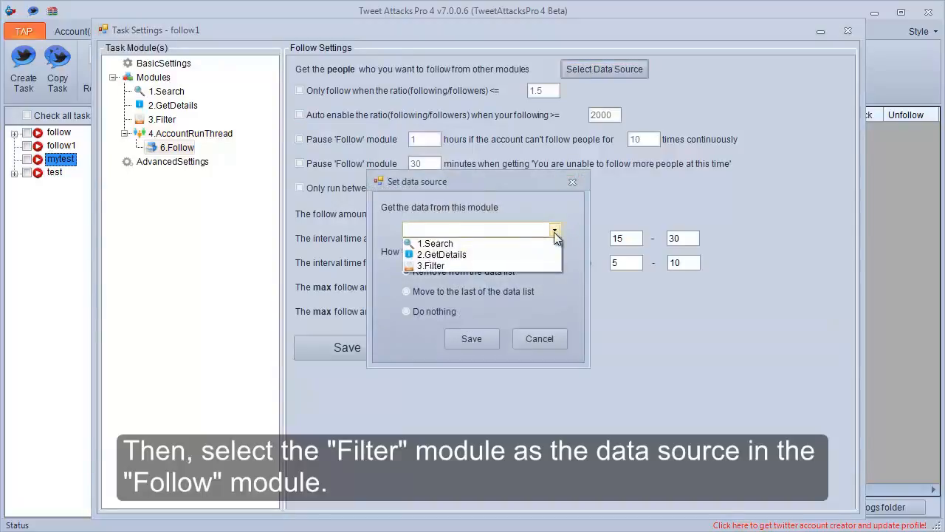
click(516, 264)
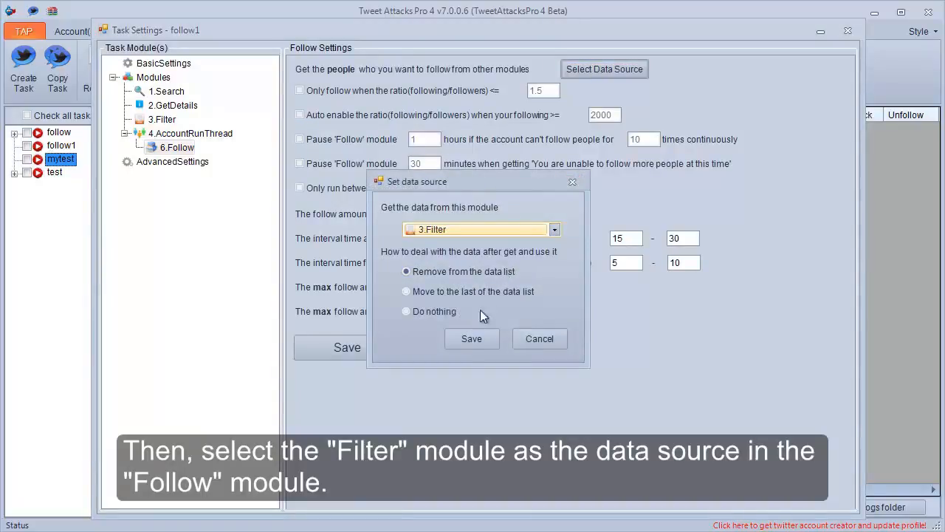
click(472, 338)
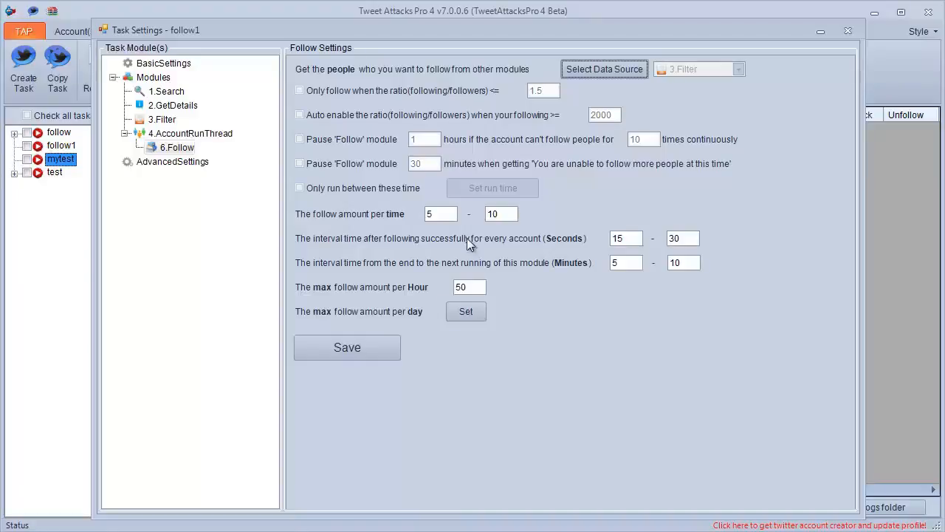
Step: Set the follow amount per time to 3–5 and the interval after each successful follow to 20–25 seconds
double_click(429, 214)
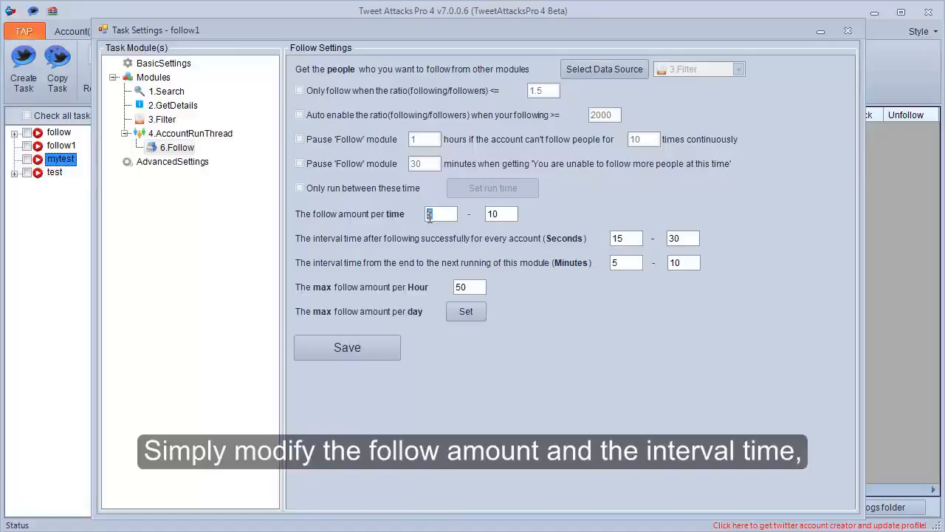
text(3)
drag(505, 214, 488, 220)
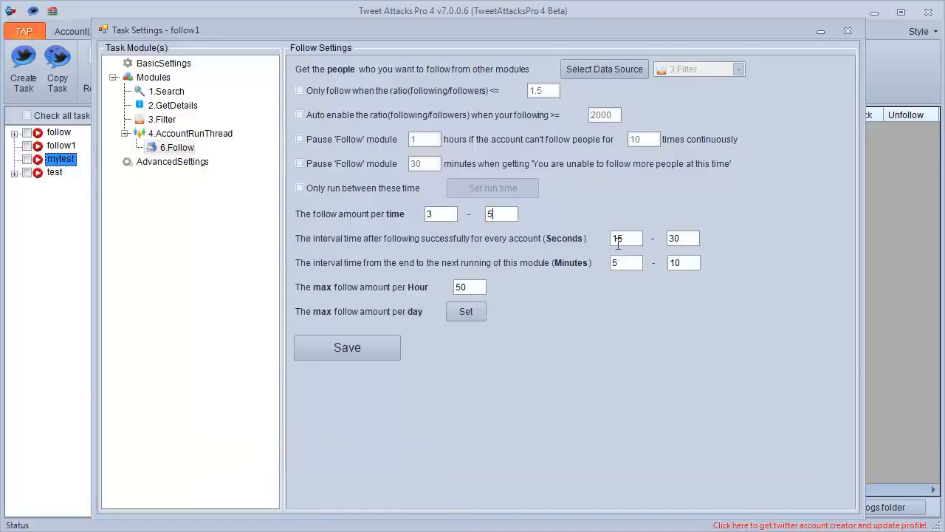
drag(618, 241, 601, 241)
text(2020)
drag(681, 239, 662, 239)
Step: Set the minimum interval between module runs to 8 minutes and the hourly follow maximum to 75, then save and close the task settings
click(617, 262)
double_click(615, 262)
drag(467, 287, 454, 288)
text(75)
click(368, 343)
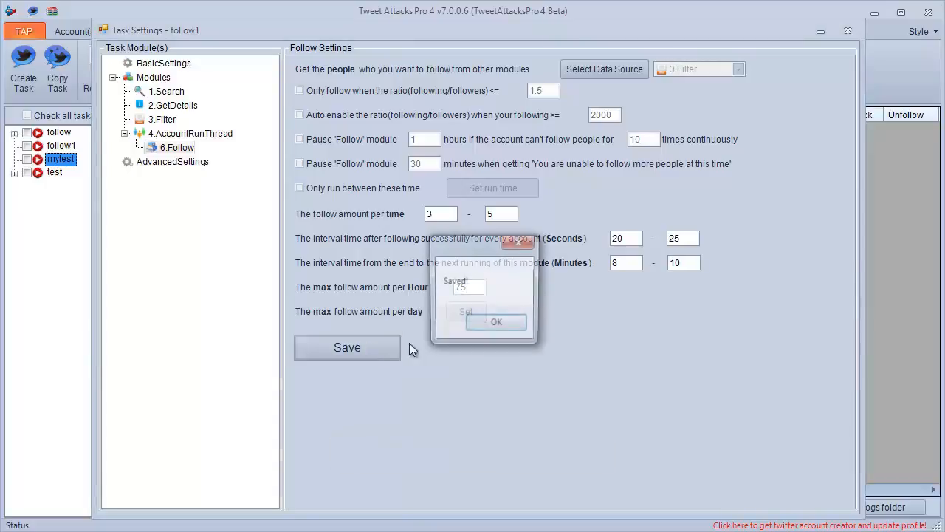
click(497, 325)
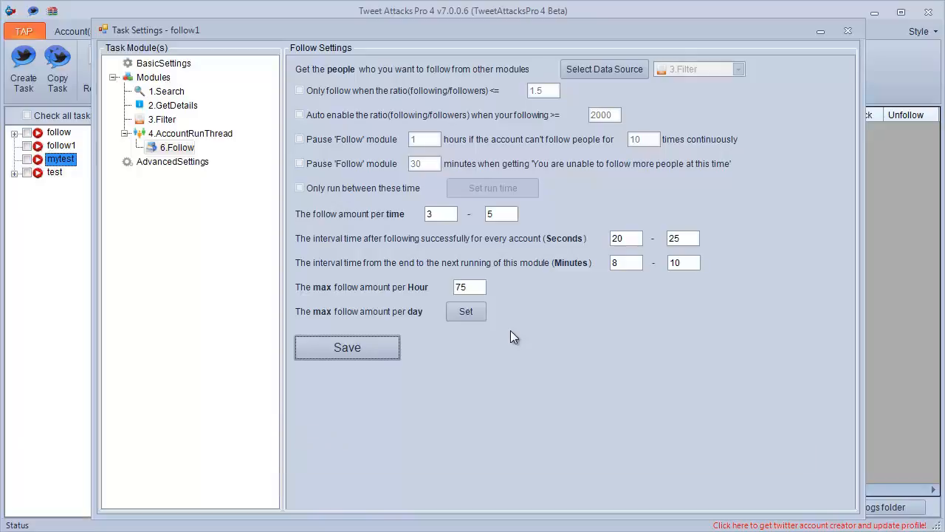
click(861, 34)
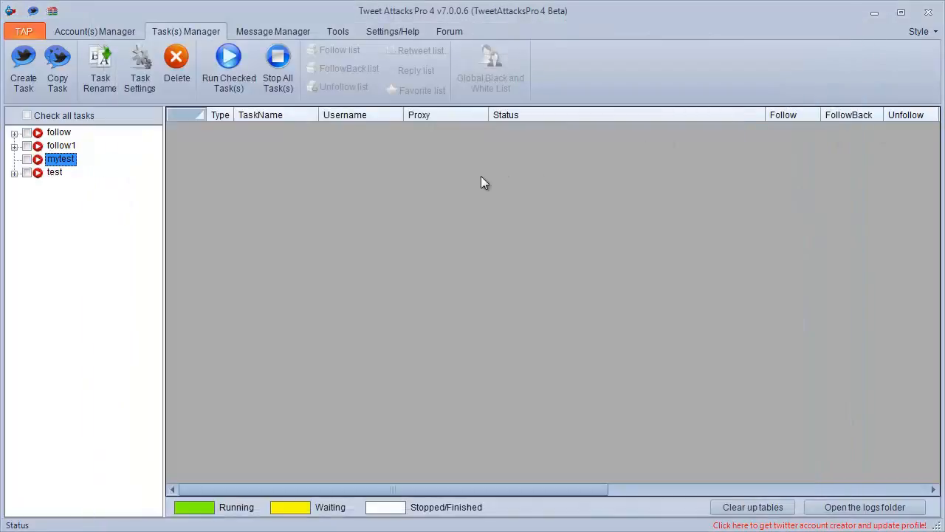
Step: Check the follow1 task and open its task settings
click(28, 146)
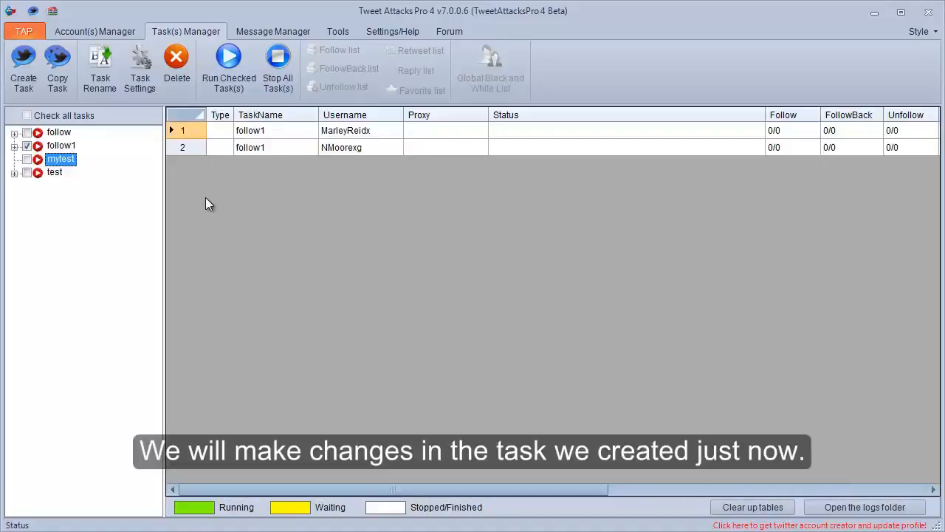
click(59, 145)
click(141, 82)
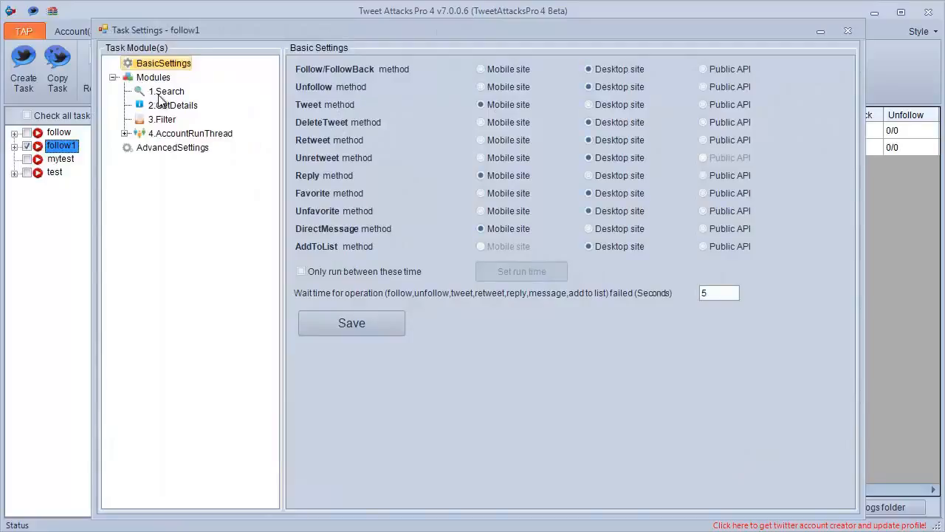
Step: Switch 1.Search to Advanced search for all of the words "nba, twitter, facebook" written in French, and save the advanced search criteria
click(161, 92)
click(300, 179)
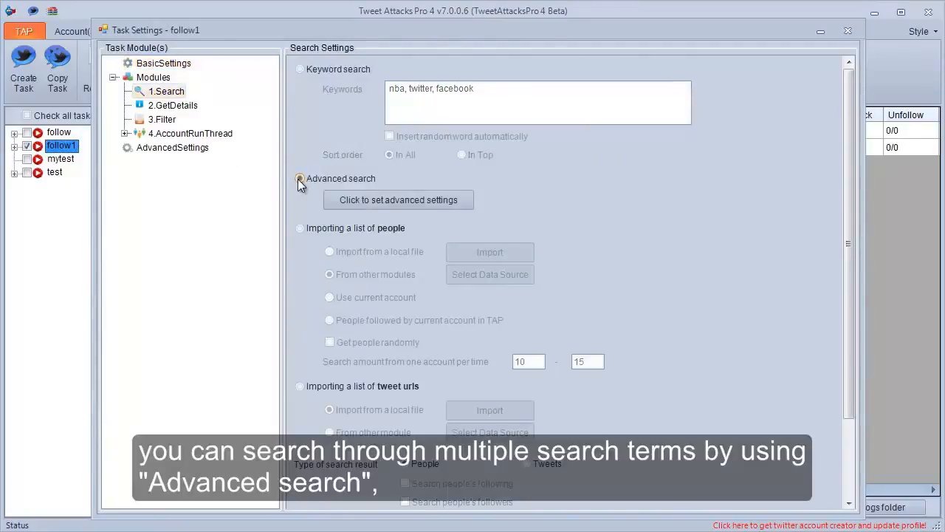
click(394, 199)
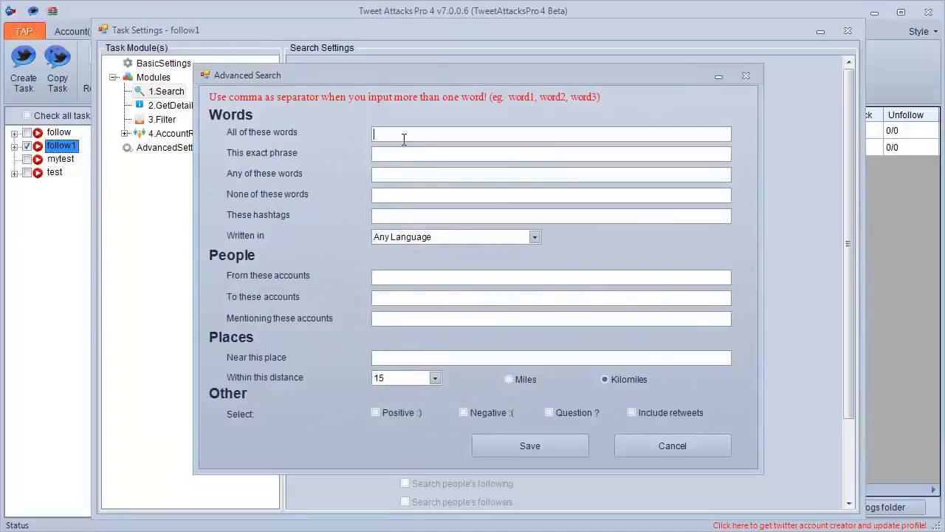
click(404, 139)
text(nba, )
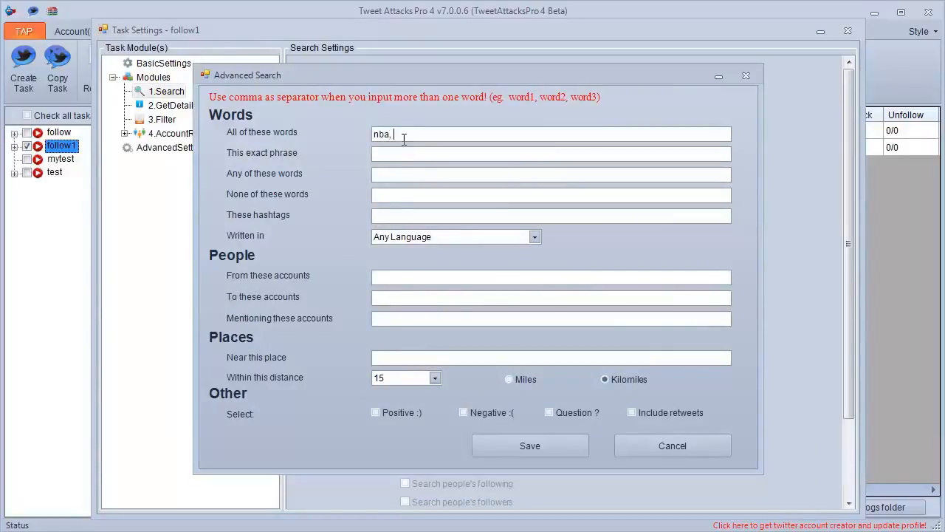
text(twitter, facebook)
click(420, 236)
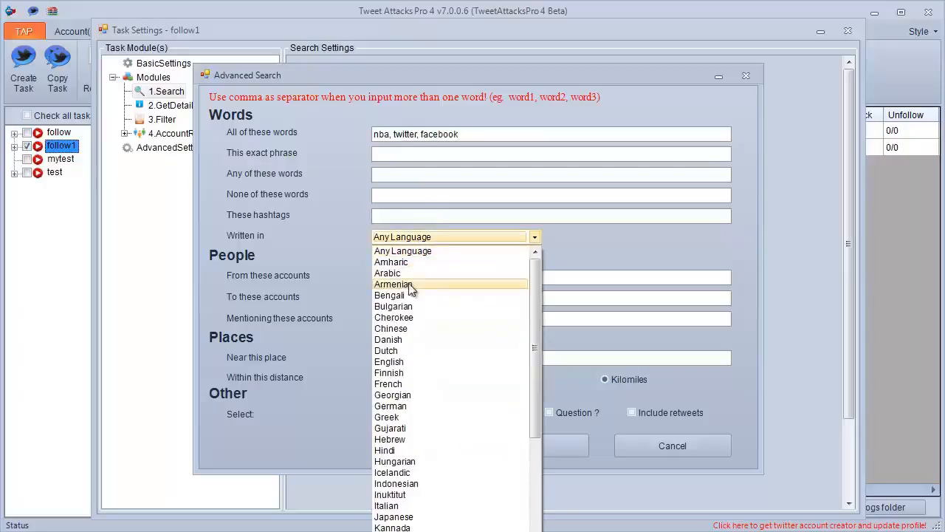
click(397, 384)
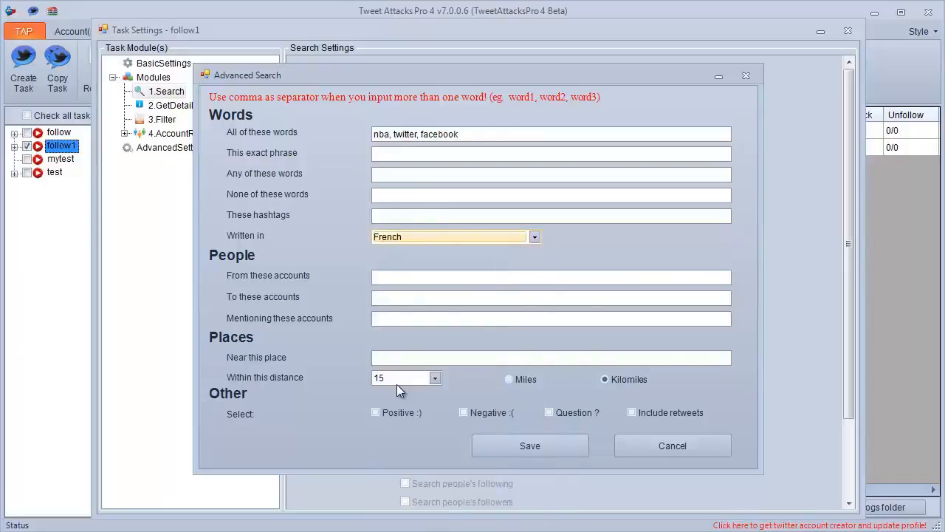
click(537, 446)
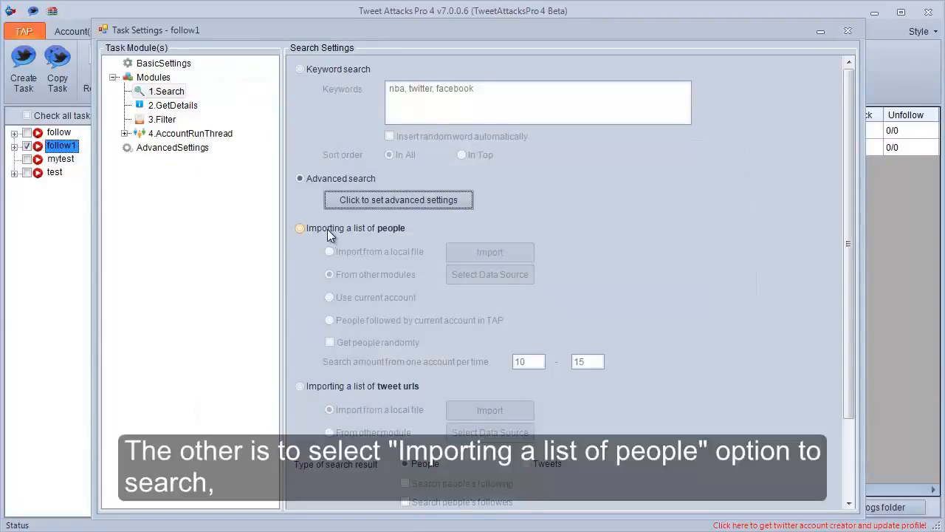
Step: Set 1.Search to import a list of people from a local file and search people's followers
click(327, 229)
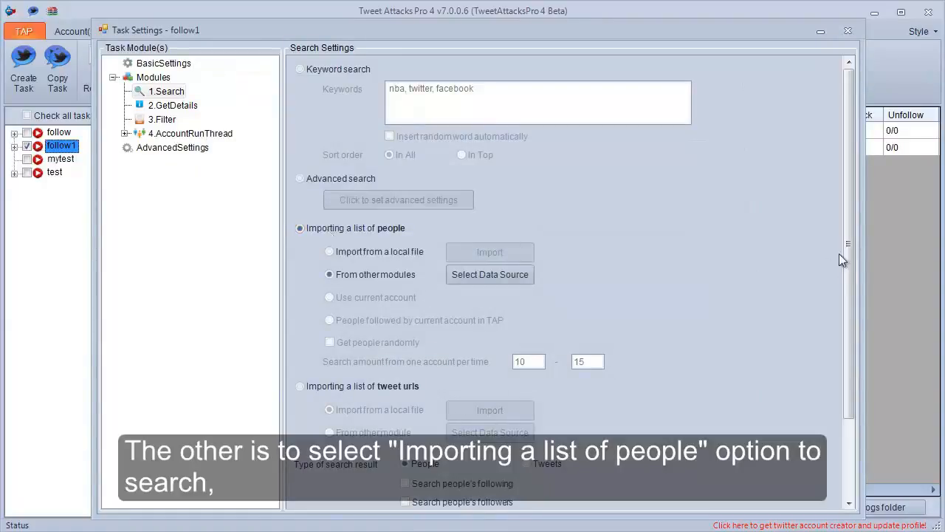
drag(847, 254, 848, 344)
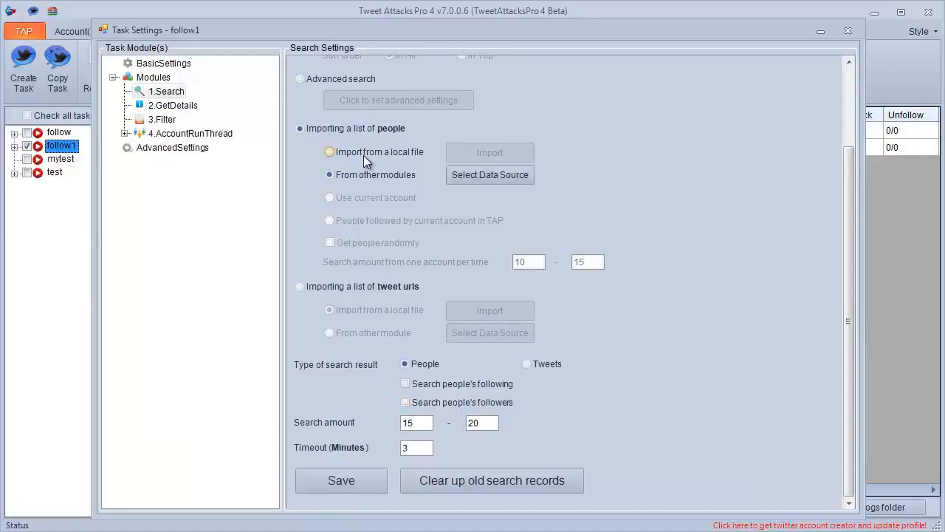
click(364, 154)
click(435, 404)
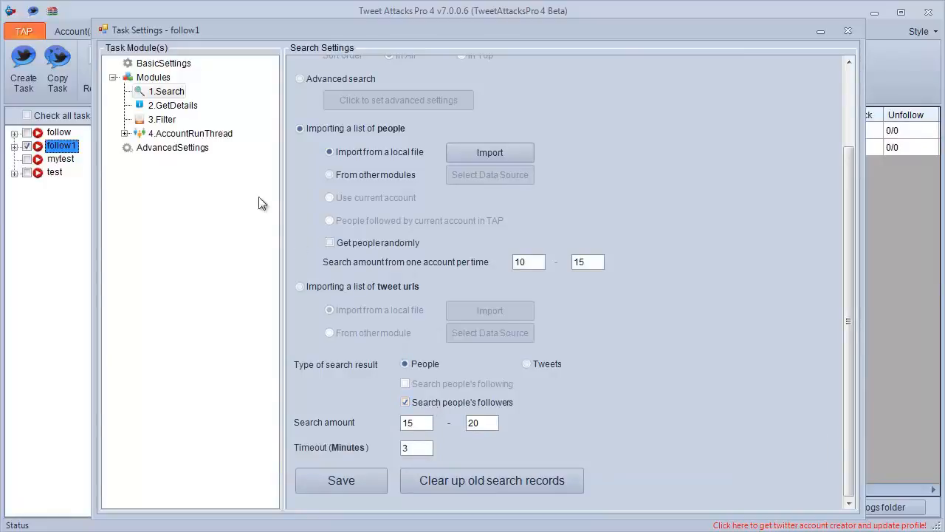
Step: Insert a new Search module and move it ahead of 1.Search
right_click(164, 96)
mouse_move(185, 99)
click(312, 99)
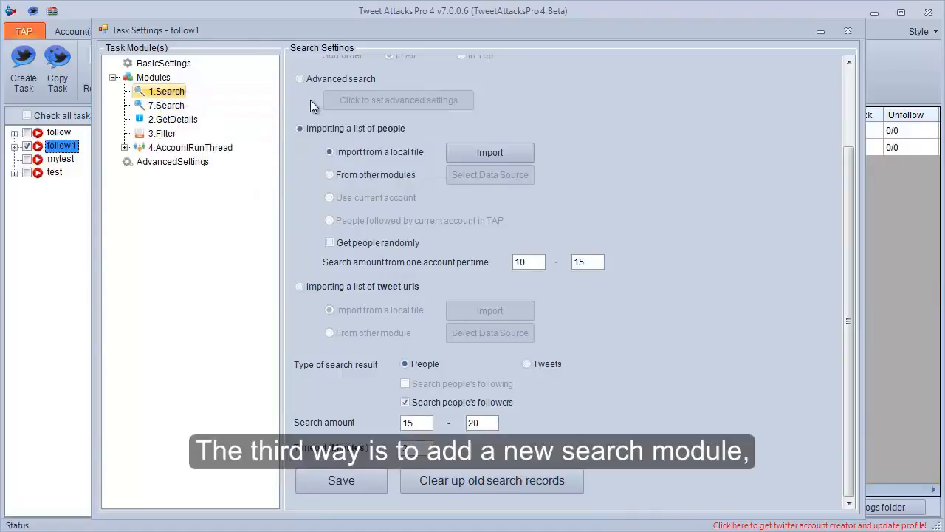
click(164, 105)
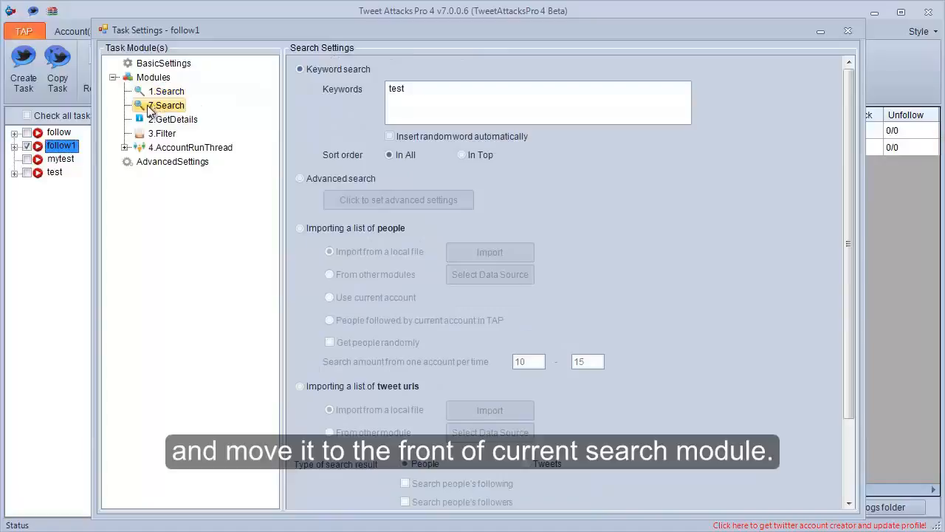
drag(152, 104, 145, 88)
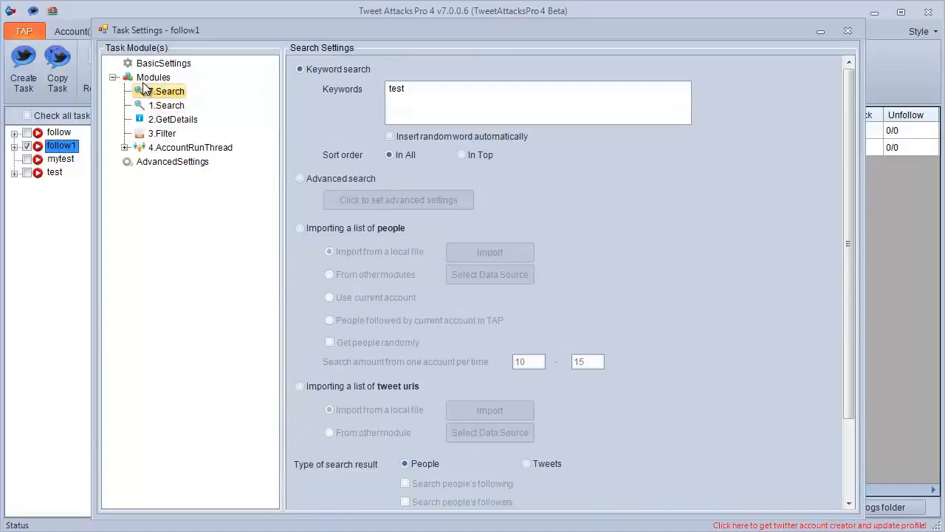
Step: Set the keyword search terms of the 7.Search module to "nba, twitter, facebook"
click(414, 88)
double_click(414, 88)
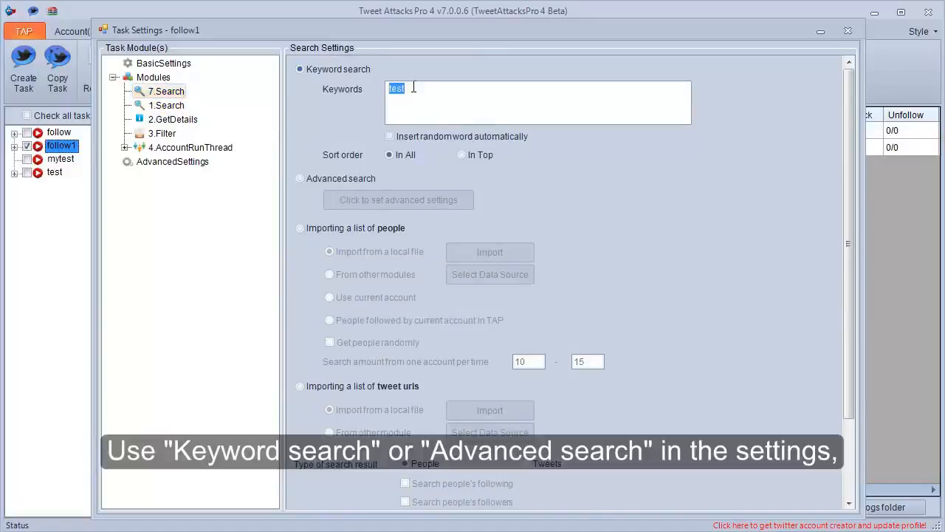
text(nba, )
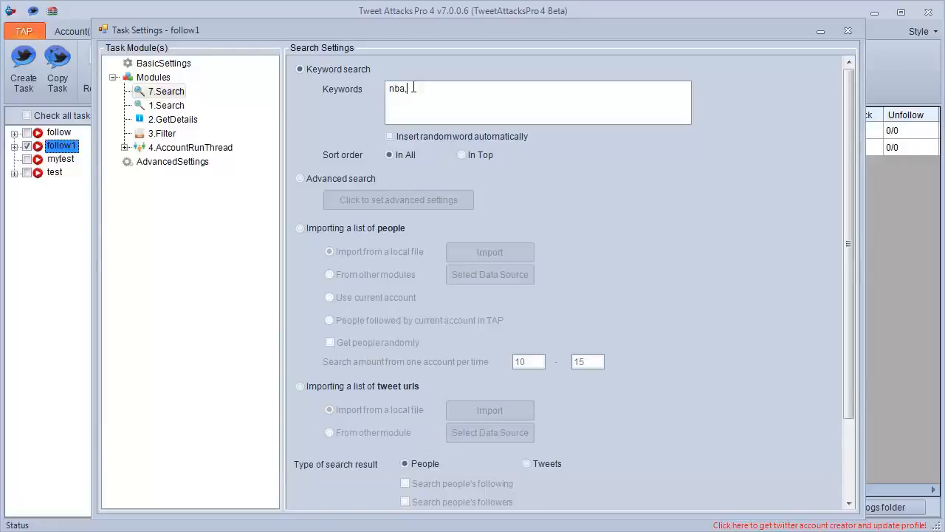
text(twitter, facebook)
Step: Set the 7.Search search amount to 15–20 and the timeout to 3 minutes, and save its settings
drag(852, 265, 850, 350)
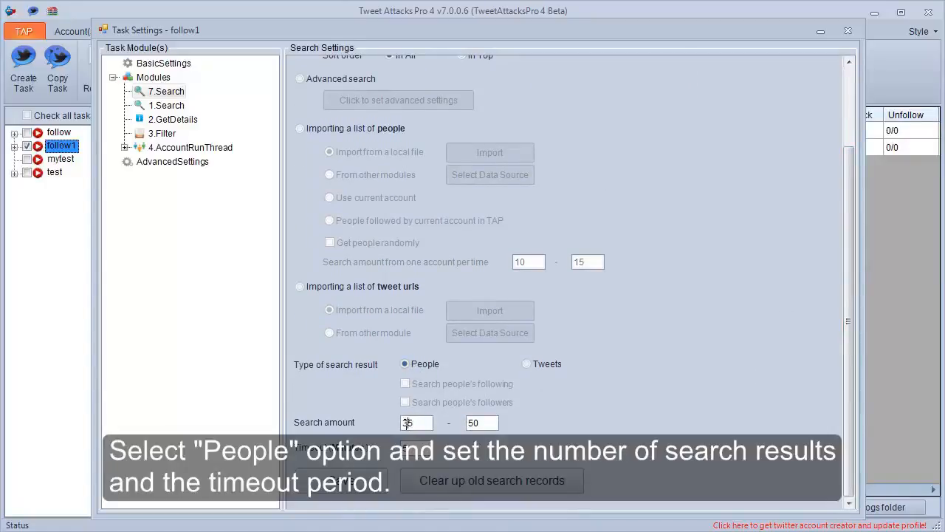
text(1)
drag(475, 423, 469, 425)
click(404, 449)
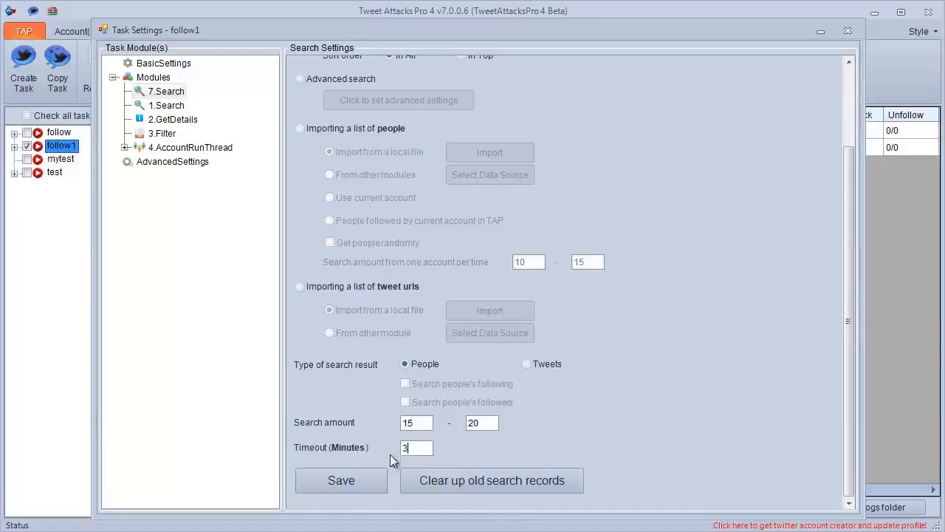
click(339, 484)
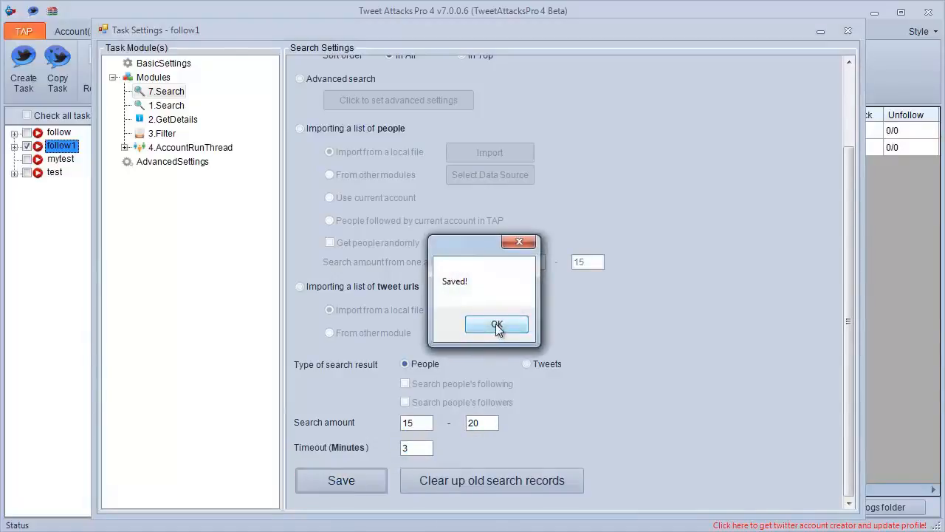
click(497, 325)
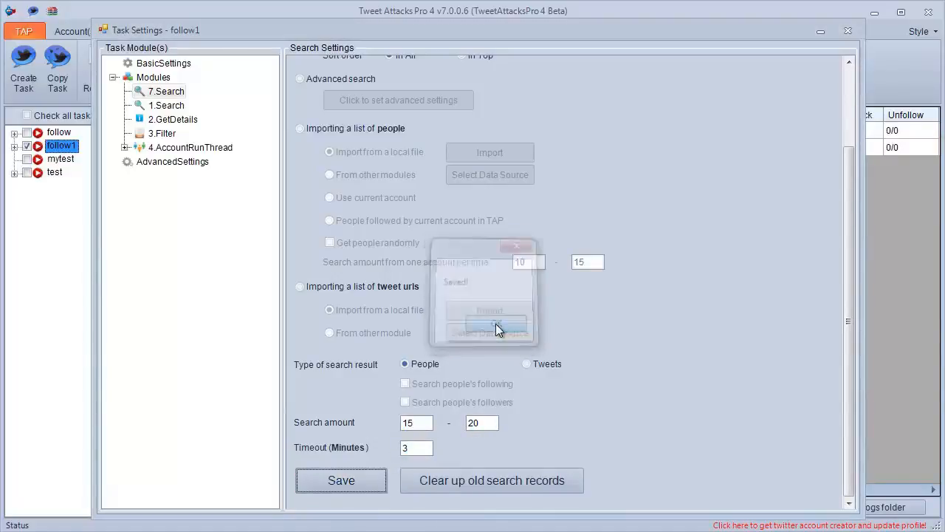
Step: Set 1.Search to import its list of people from the 7.Search module, removing used data from the data list
click(173, 109)
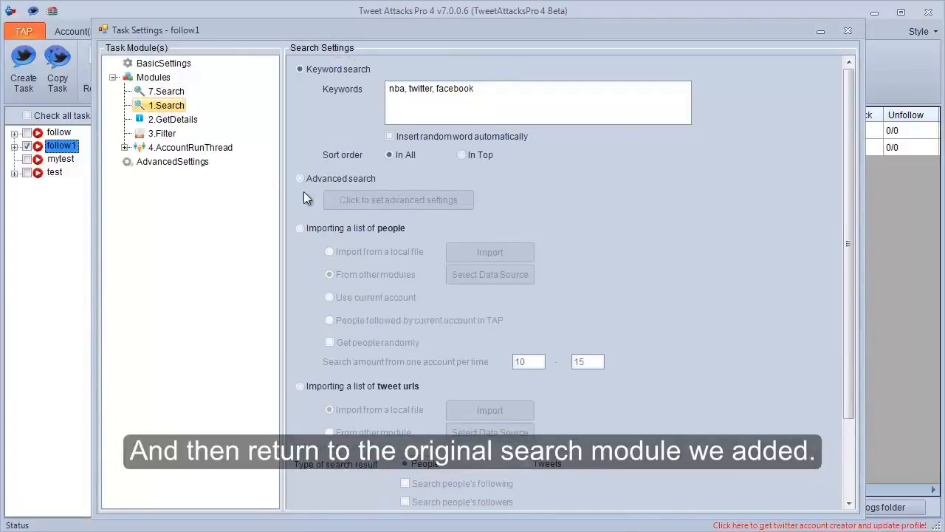
click(315, 229)
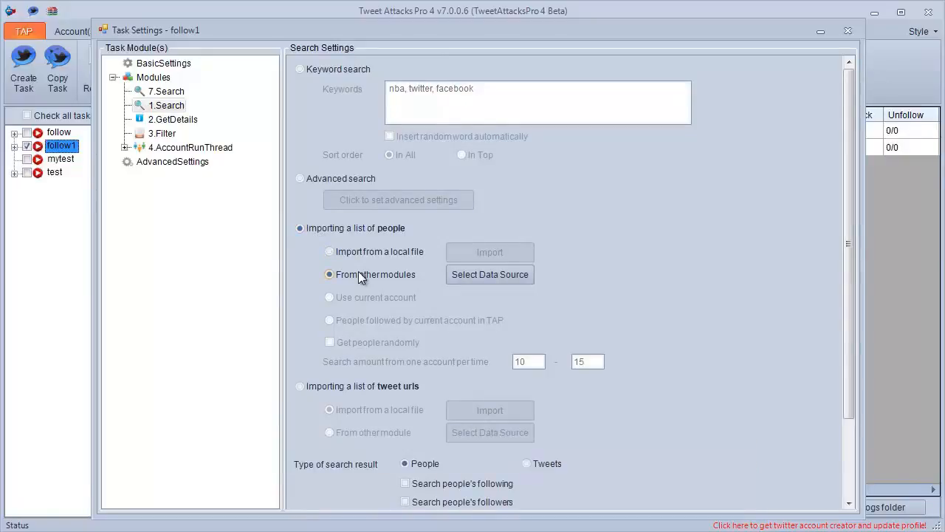
click(466, 274)
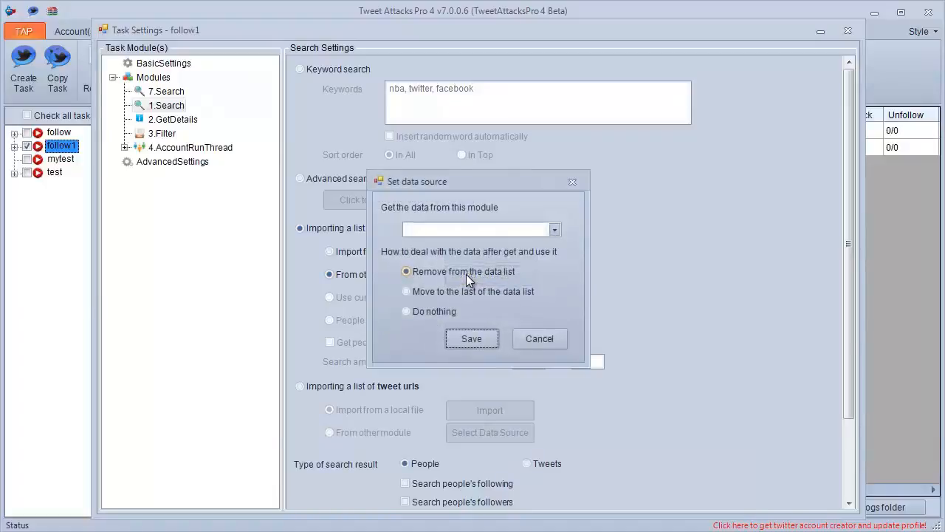
click(554, 229)
click(529, 245)
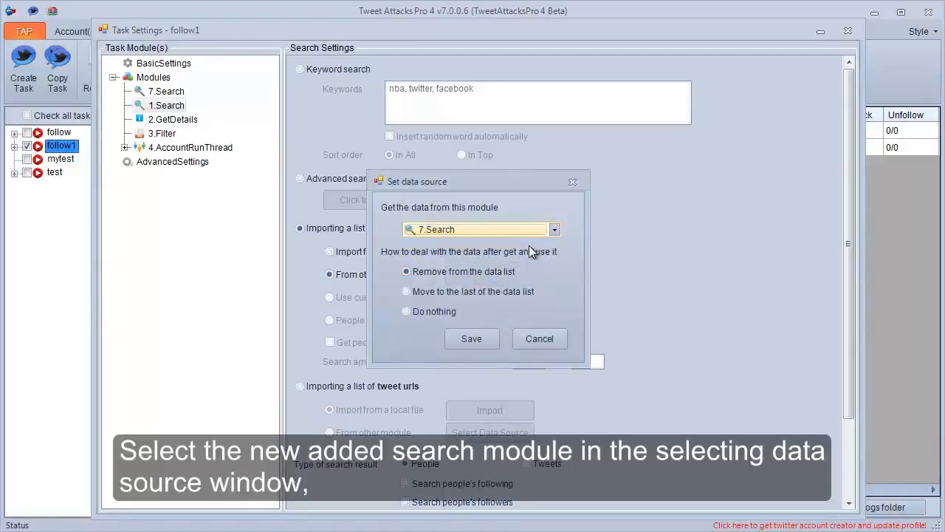
click(481, 331)
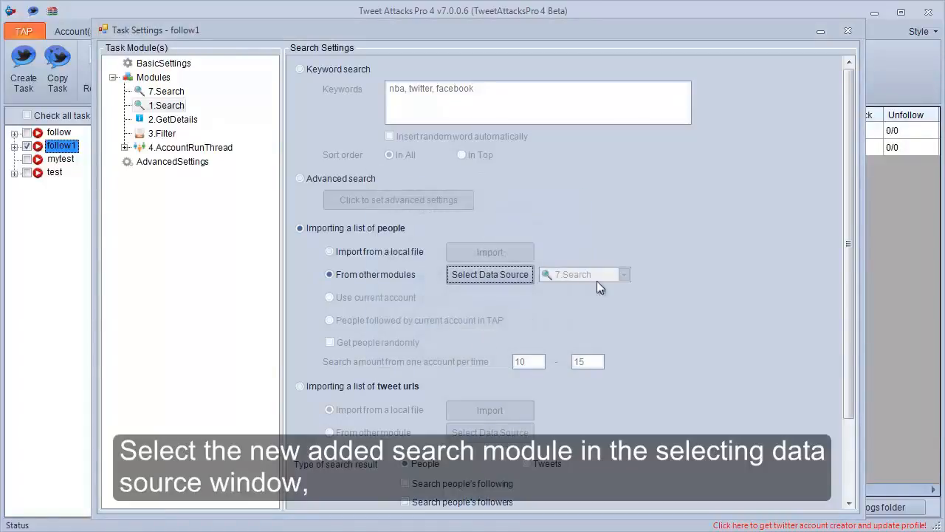
Step: Make 1.Search search people's followers, getting people randomly with 8–10 results from one account per time
drag(842, 247, 839, 337)
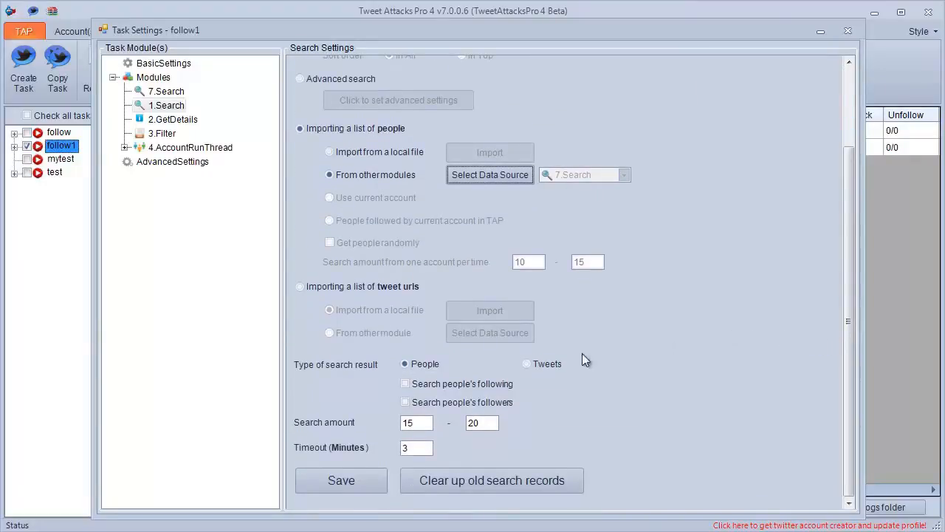
click(433, 408)
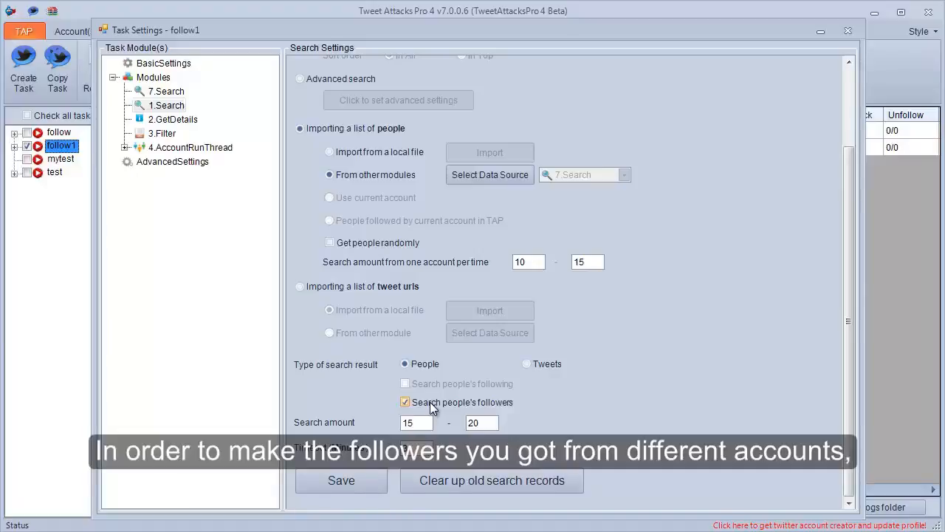
click(375, 248)
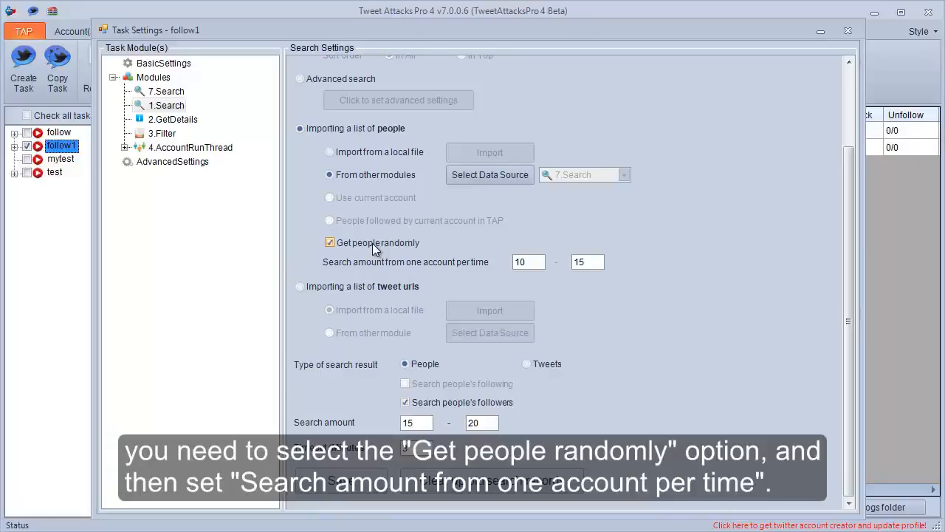
double_click(519, 263)
drag(519, 263, 517, 266)
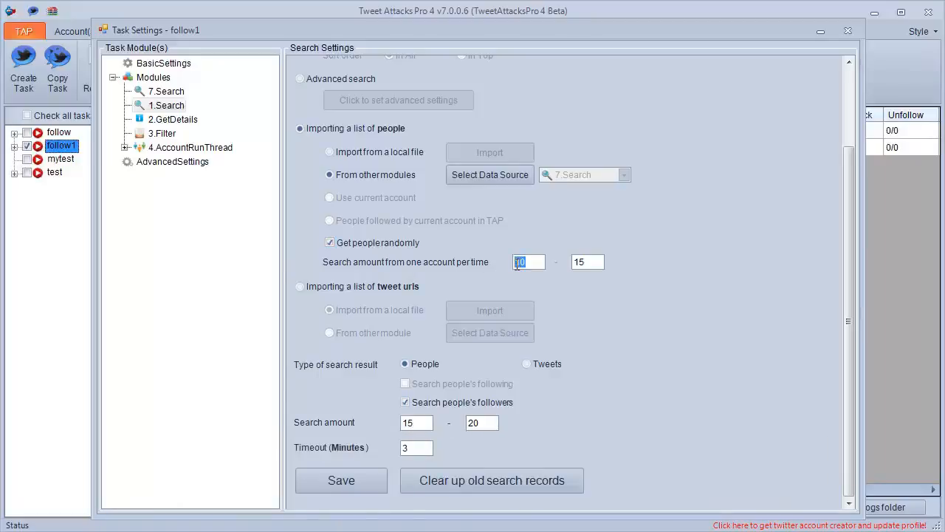
text(8)
drag(594, 263, 576, 267)
text(1)
Step: Set the 1.Search search amount to 45–50 and save its settings
drag(409, 424, 402, 426)
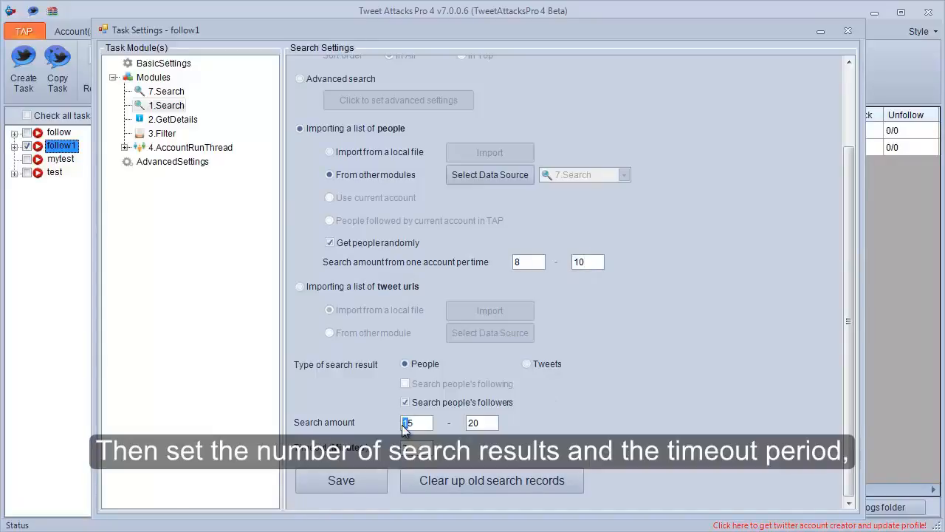
text(4)
drag(479, 422, 463, 424)
click(360, 472)
click(498, 325)
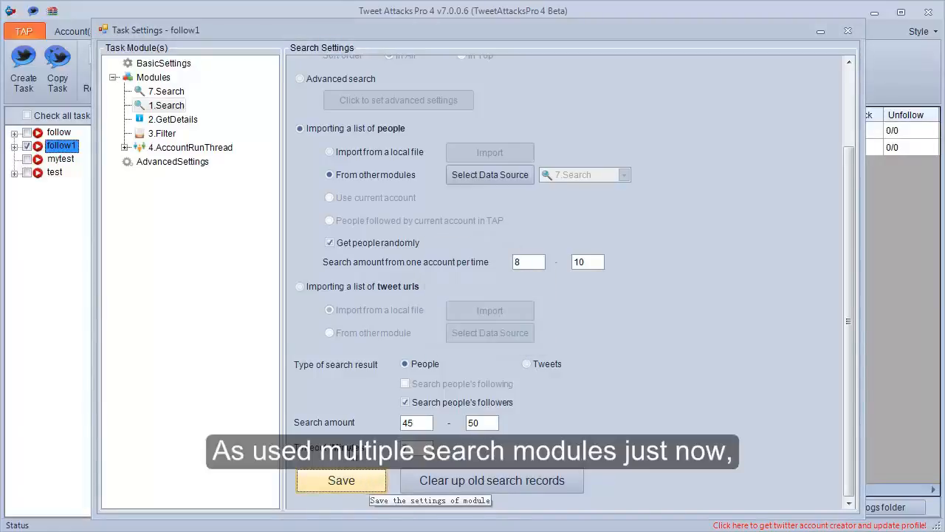
Step: Insert another Filter module after 3.Filter, view its settings, and close the follow1 task settings
click(161, 134)
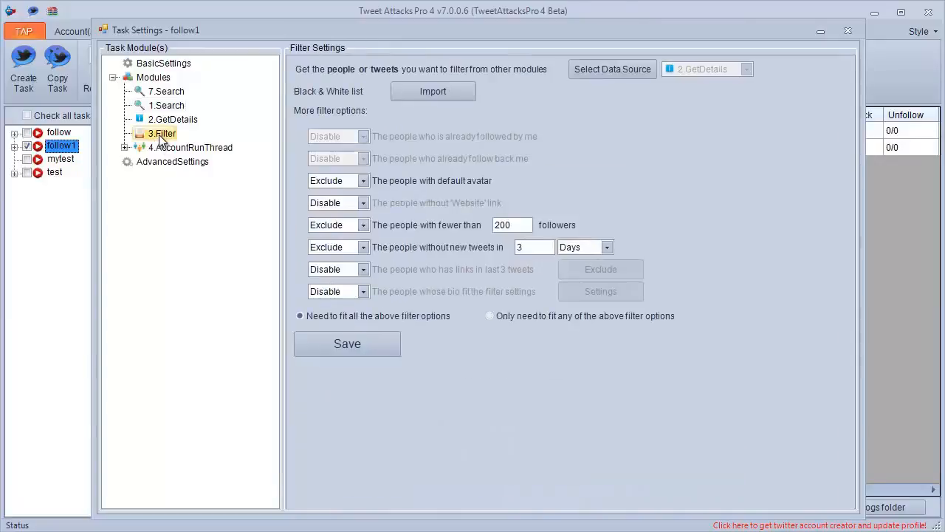
right_click(161, 133)
mouse_move(211, 144)
click(303, 181)
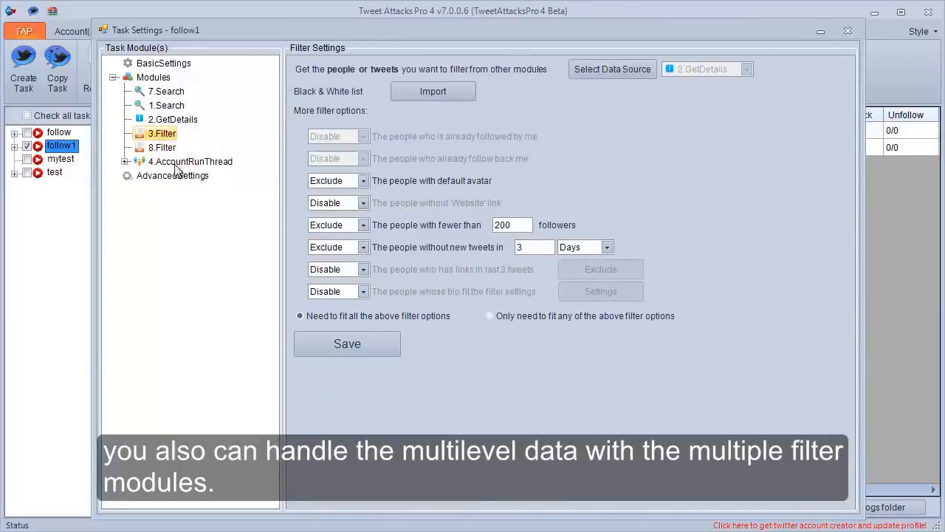
click(163, 148)
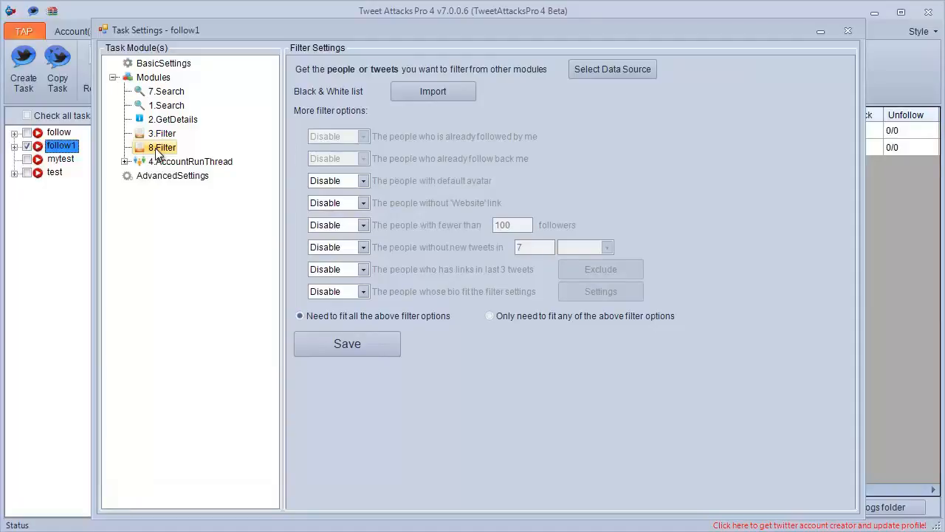
click(847, 31)
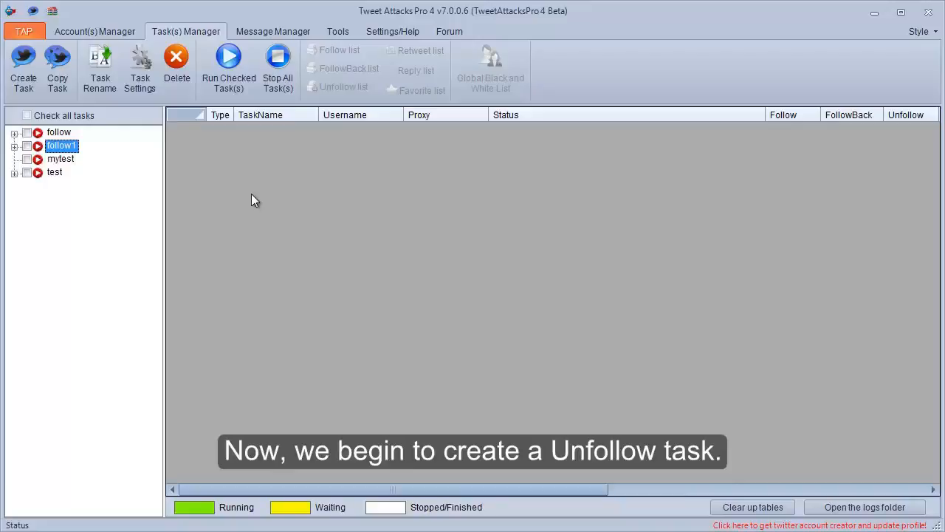
Step: Create a new task named unfollow1
click(31, 93)
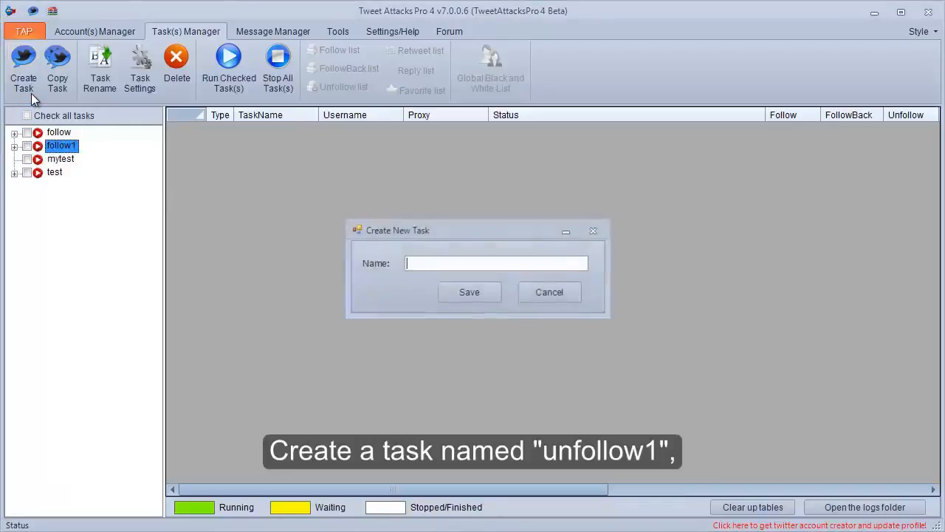
text(unfo)
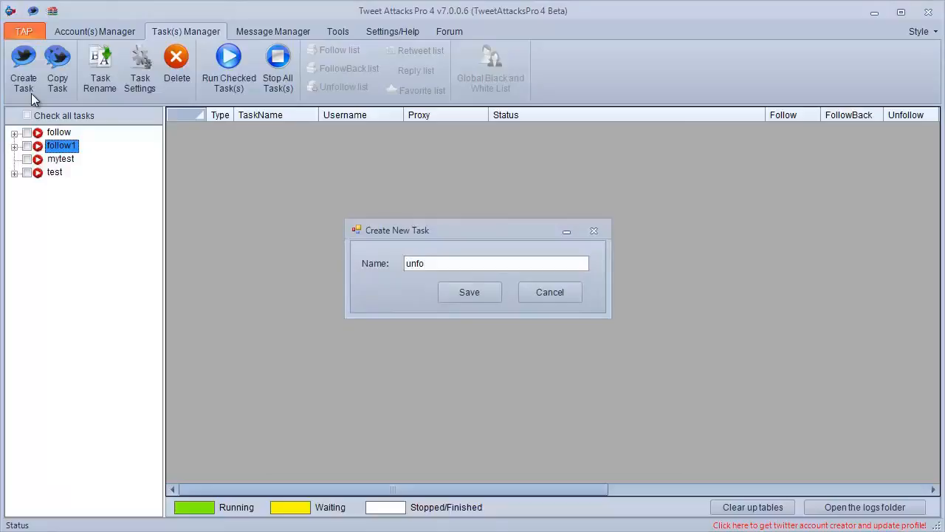
text(llow1)
click(440, 292)
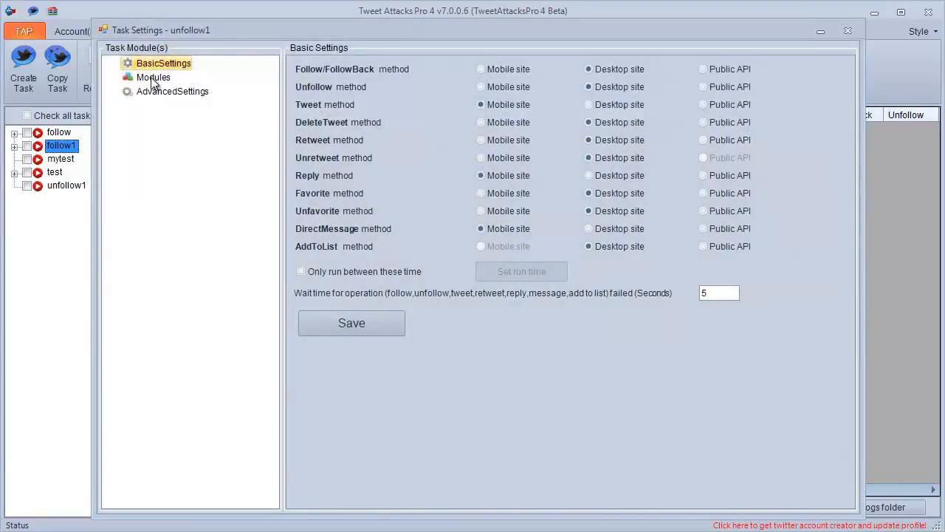
Step: Add an AccountRunThread module to the unfollow1 task
click(153, 79)
right_click(153, 81)
mouse_move(217, 86)
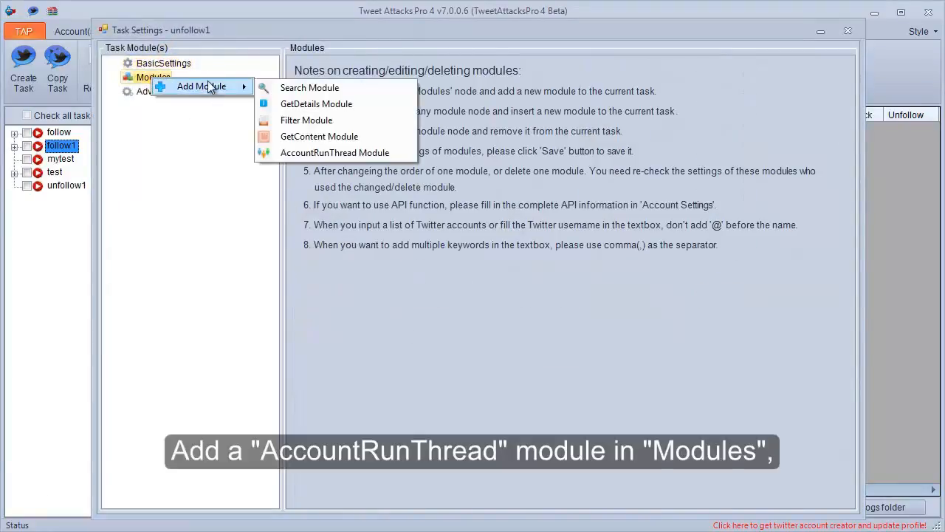
click(279, 152)
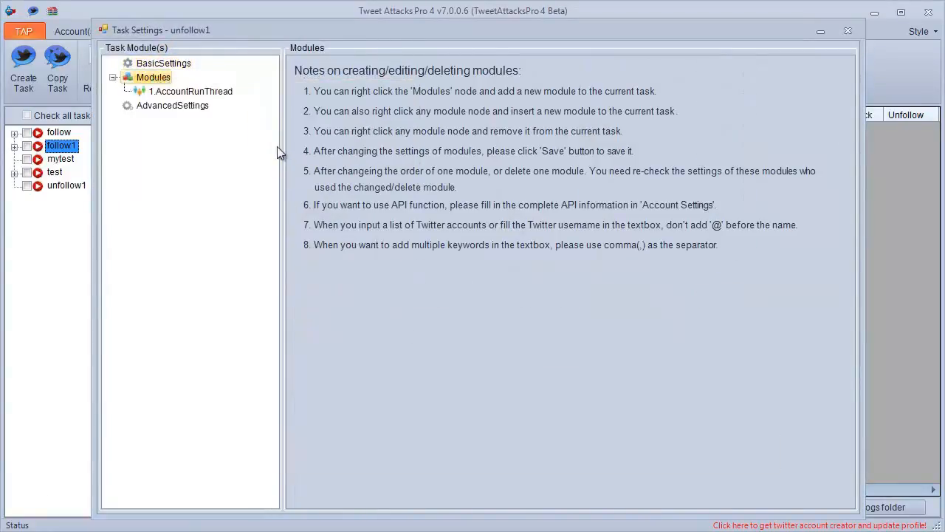
Step: Select the first two accounts of the newAccounts group for 1.AccountRunThread and save its settings
click(193, 91)
click(303, 101)
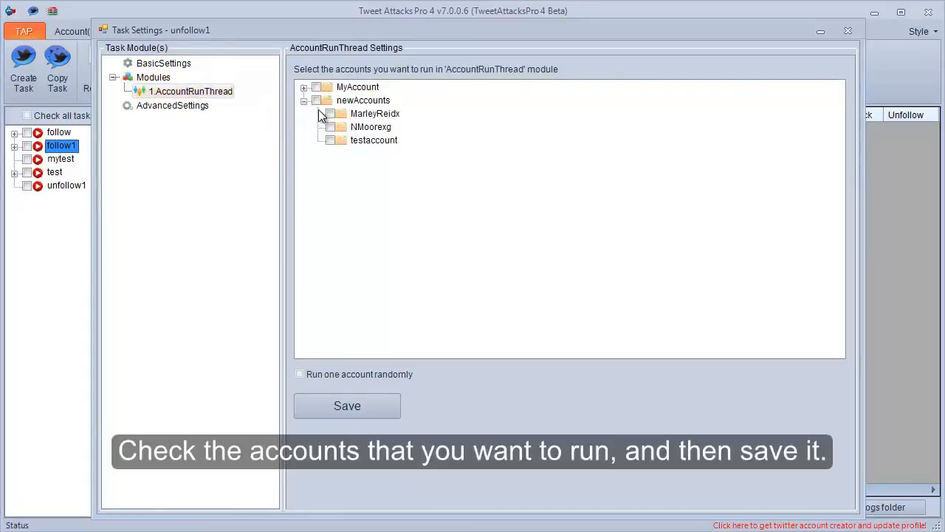
click(330, 114)
click(342, 407)
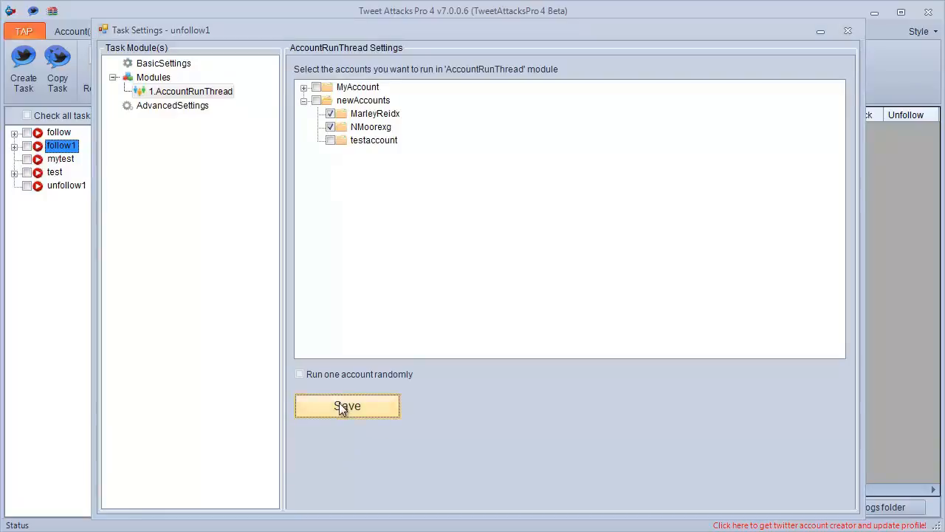
click(482, 325)
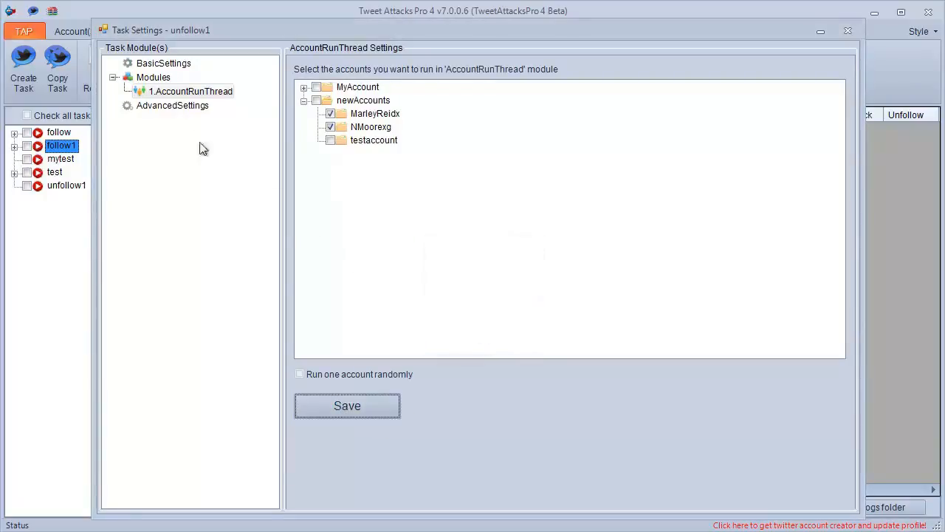
Step: Add a Search module under 1.AccountRunThread
right_click(157, 95)
mouse_move(222, 102)
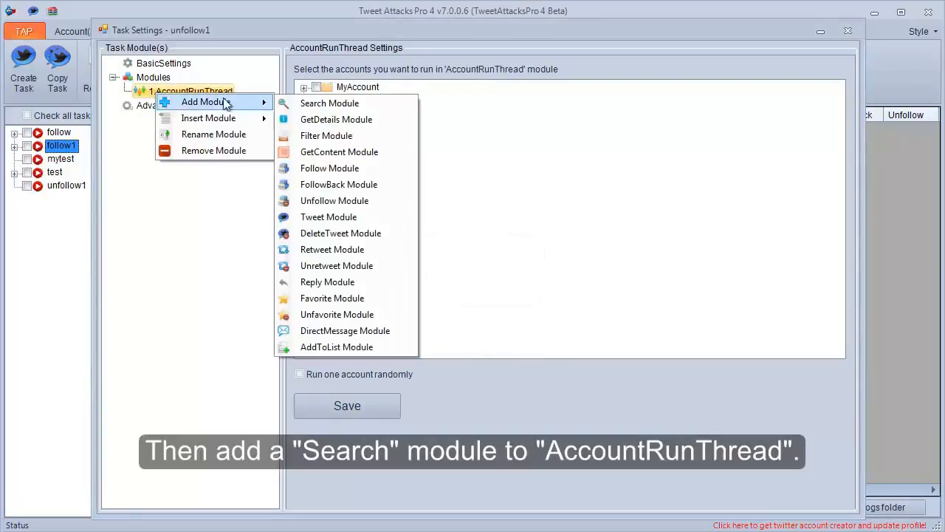
click(288, 103)
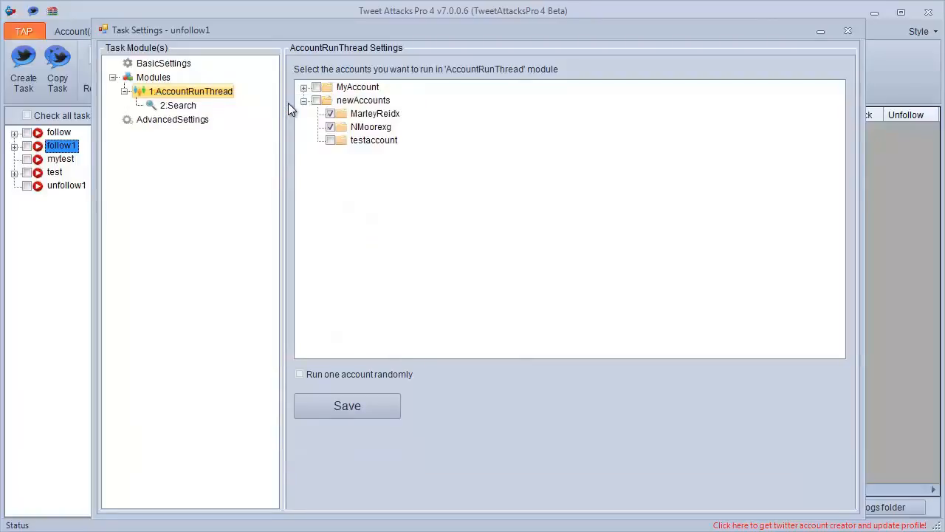
Step: Set 2.Search to import people using the current account and search my following through the API
click(192, 108)
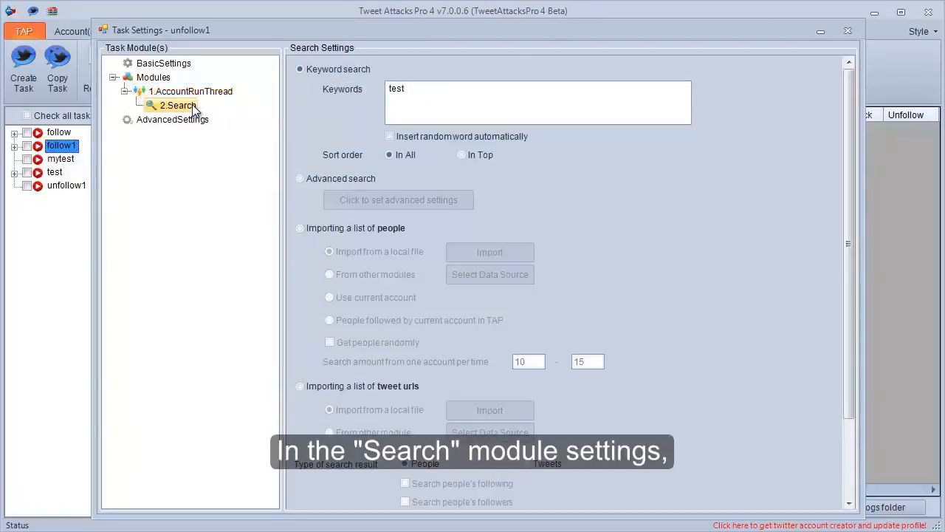
click(328, 232)
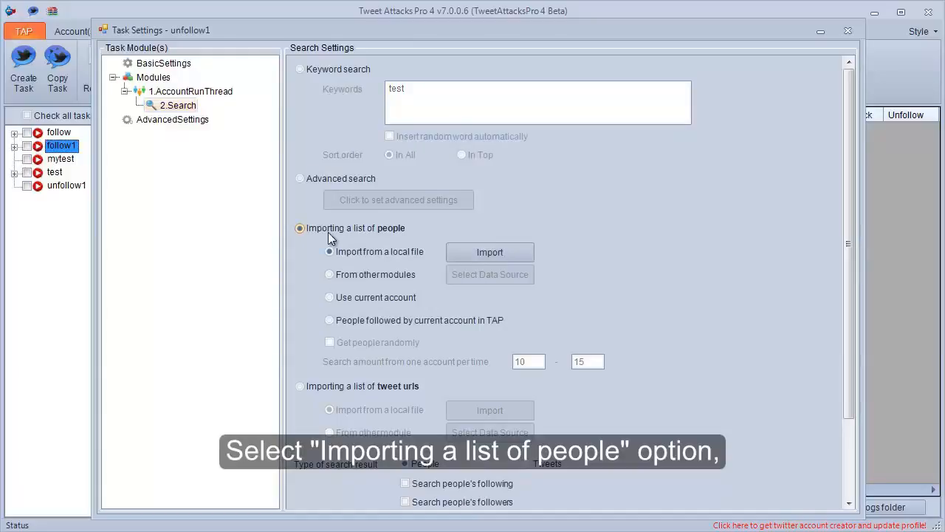
click(339, 299)
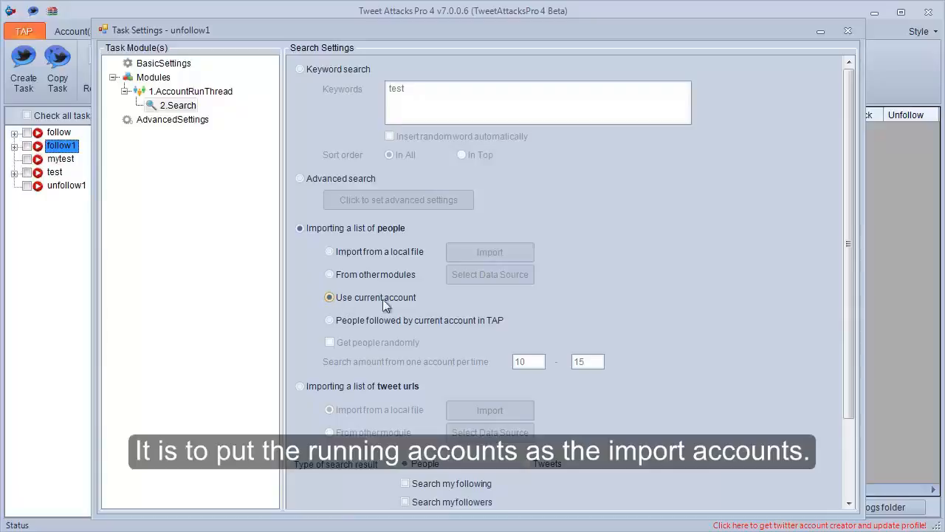
drag(853, 319, 853, 412)
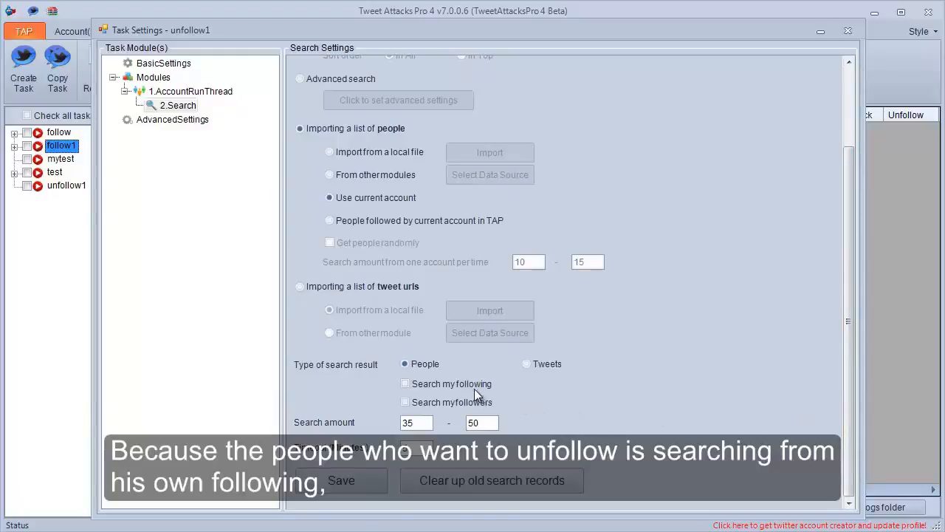
click(436, 383)
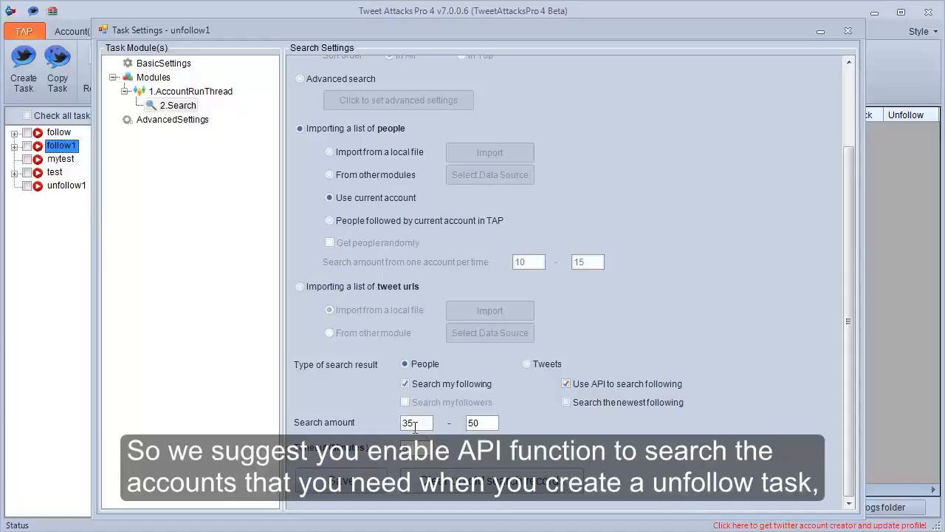
Step: Set the 2.Search search amount to 25–30 and save its settings
drag(410, 423, 402, 423)
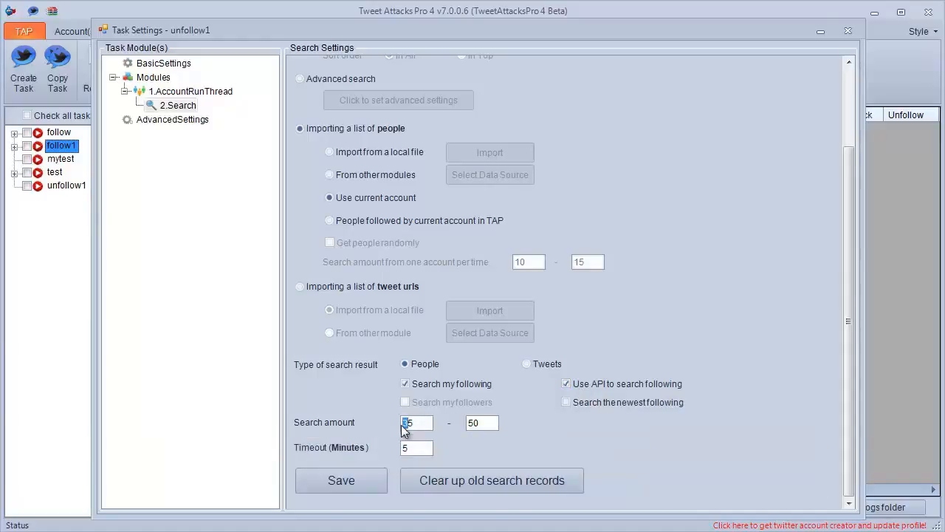
text(2)
drag(477, 422, 469, 425)
text(3)
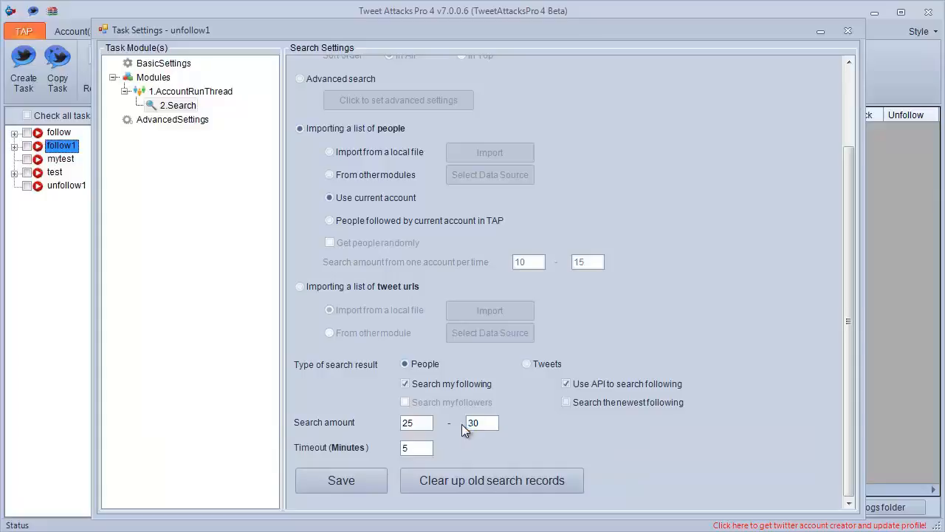
click(359, 480)
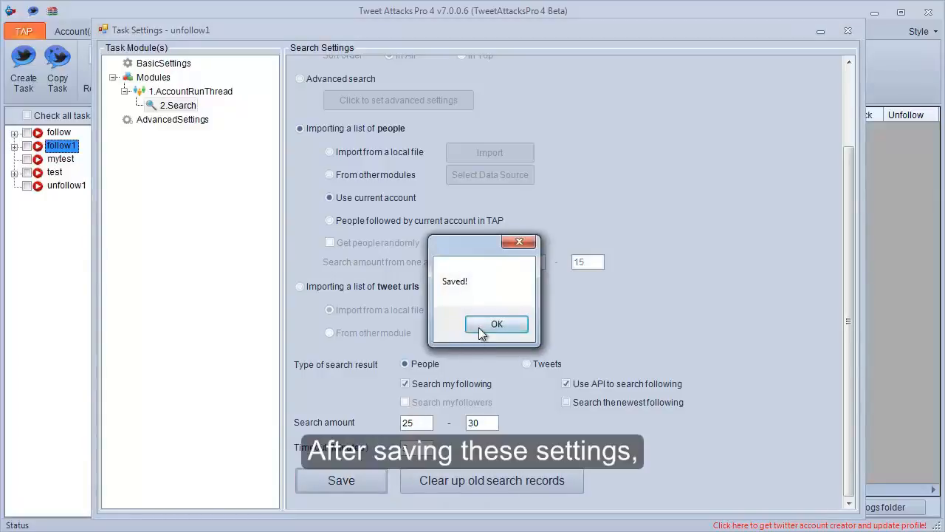
click(491, 325)
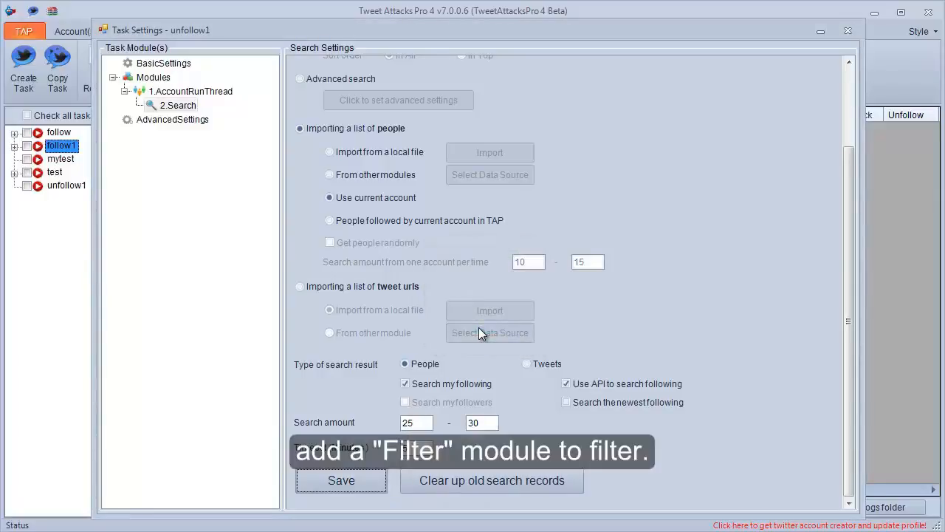
Step: Add a Filter module under 1.AccountRunThread in the unfollow1 task
right_click(204, 93)
mouse_move(256, 107)
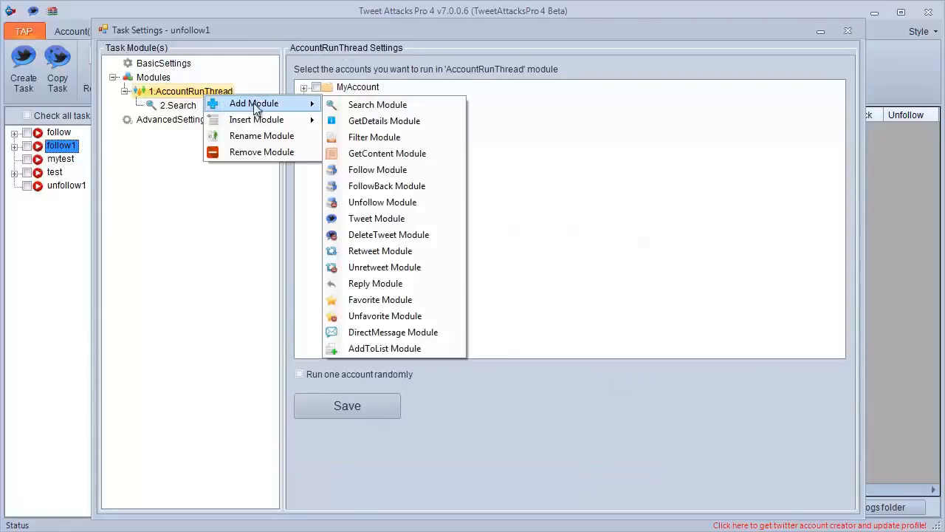
click(360, 139)
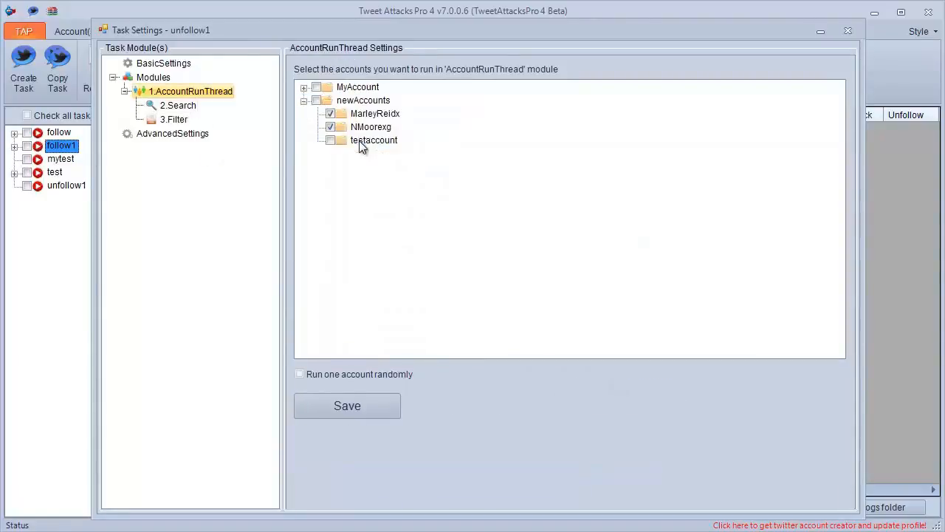
Step: Set 2.Search as the data source of the 3.Filter module
click(175, 120)
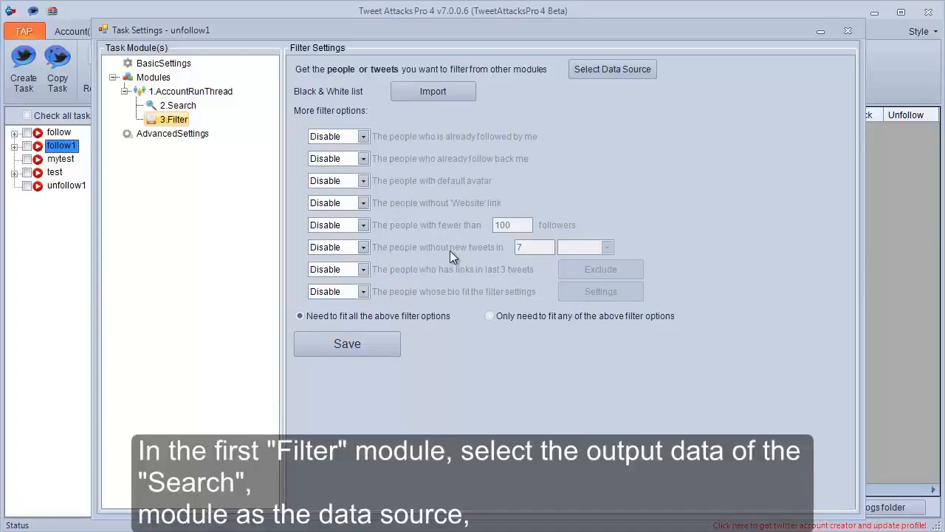
click(600, 75)
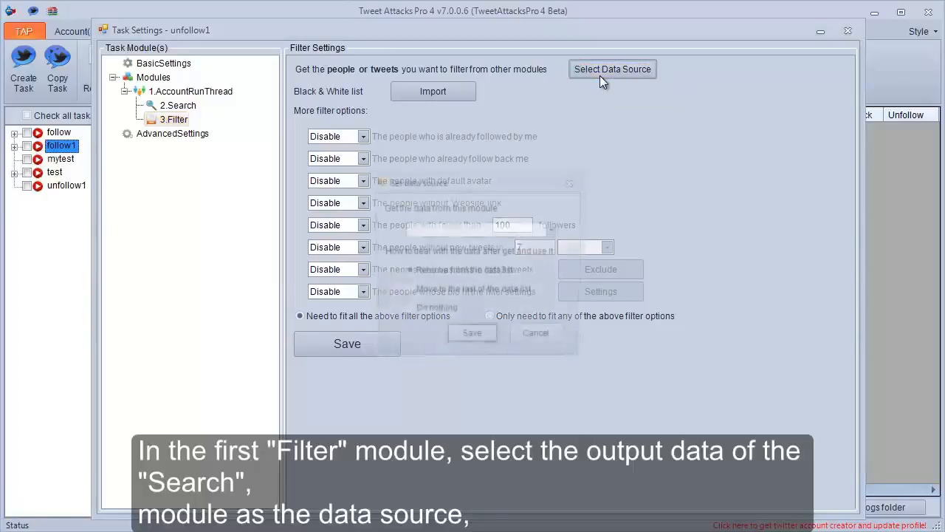
click(554, 229)
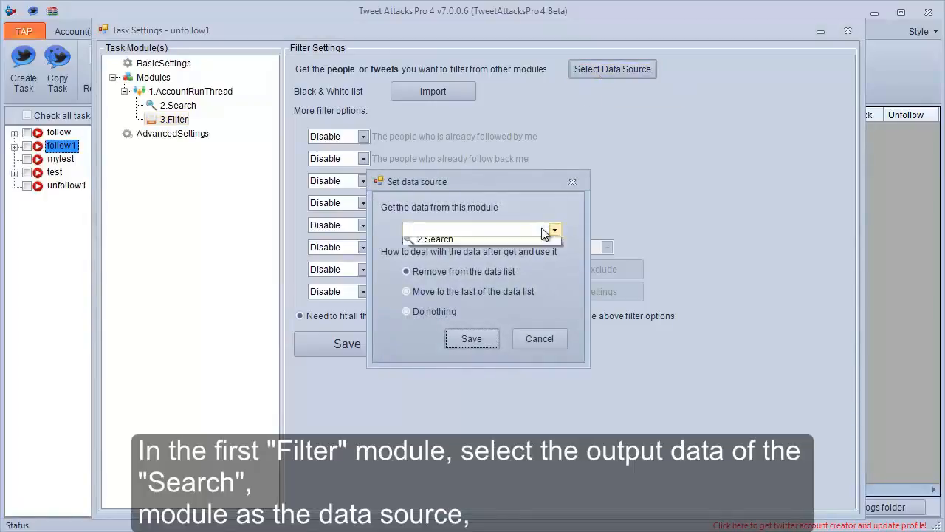
click(526, 243)
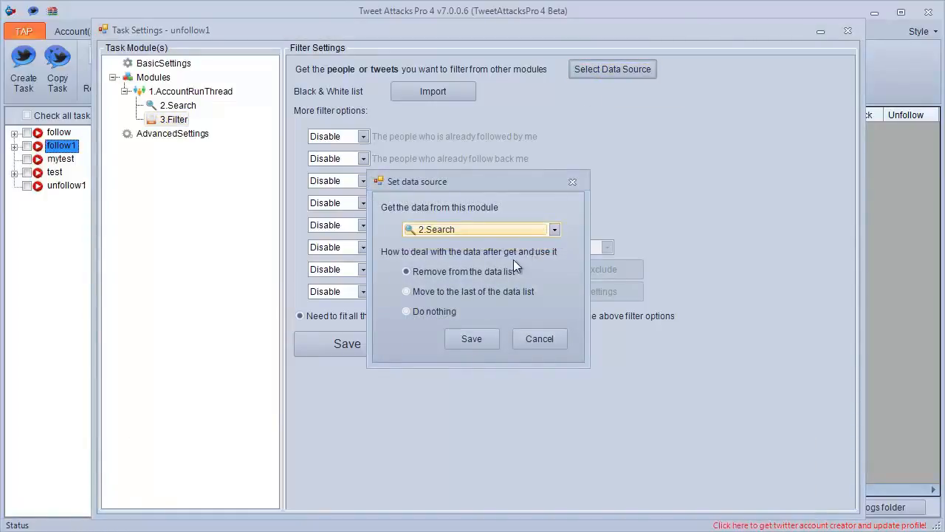
click(471, 338)
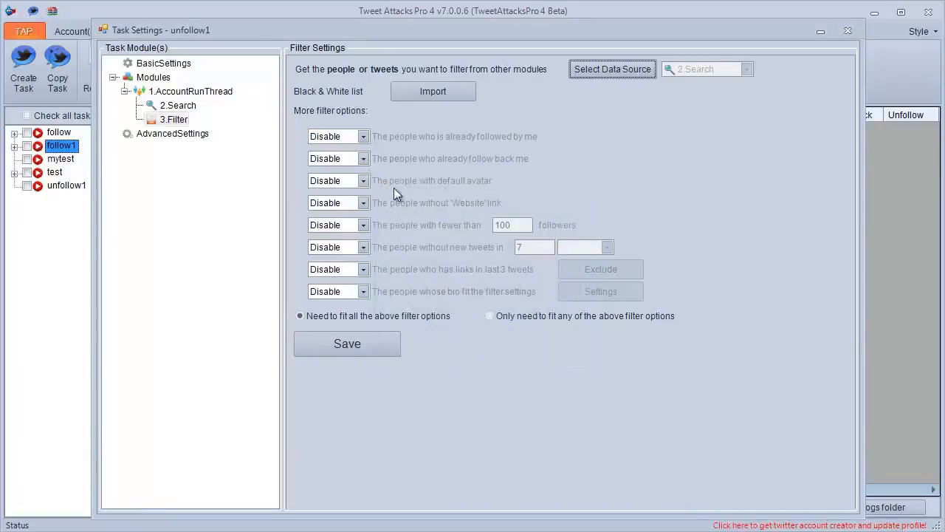
Step: Set 3.Filter to exclude the people who already follow back and save its settings
click(365, 158)
click(356, 181)
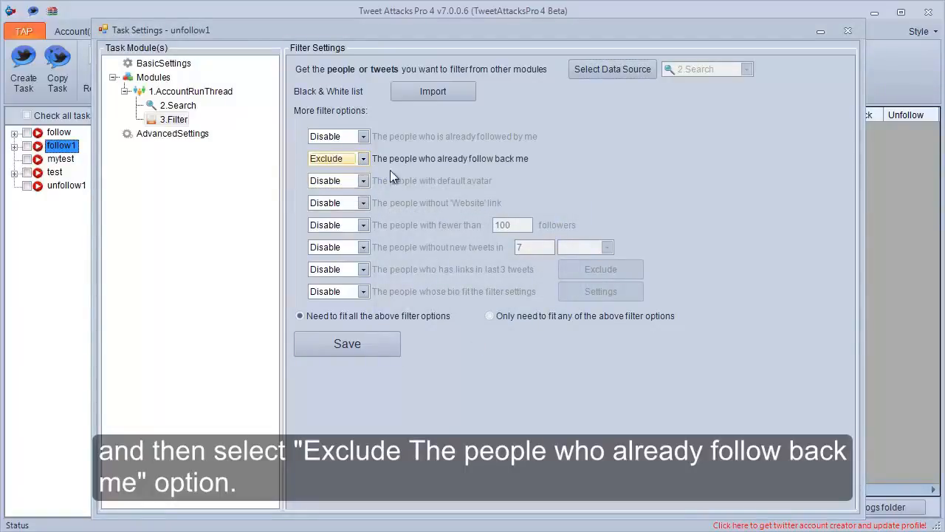
click(346, 343)
click(496, 324)
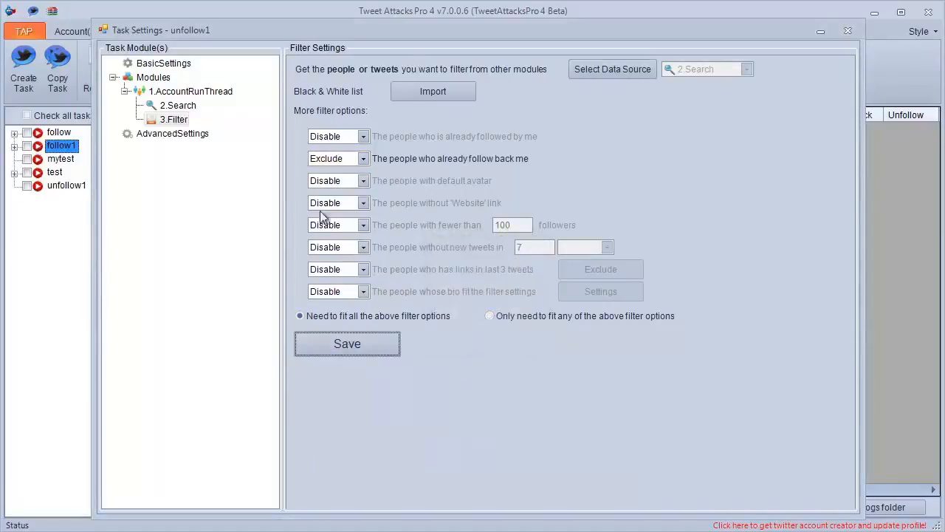
Step: Add a second Filter module under 1.AccountRunThread, following 3.Filter
click(196, 95)
right_click(198, 94)
mouse_move(244, 96)
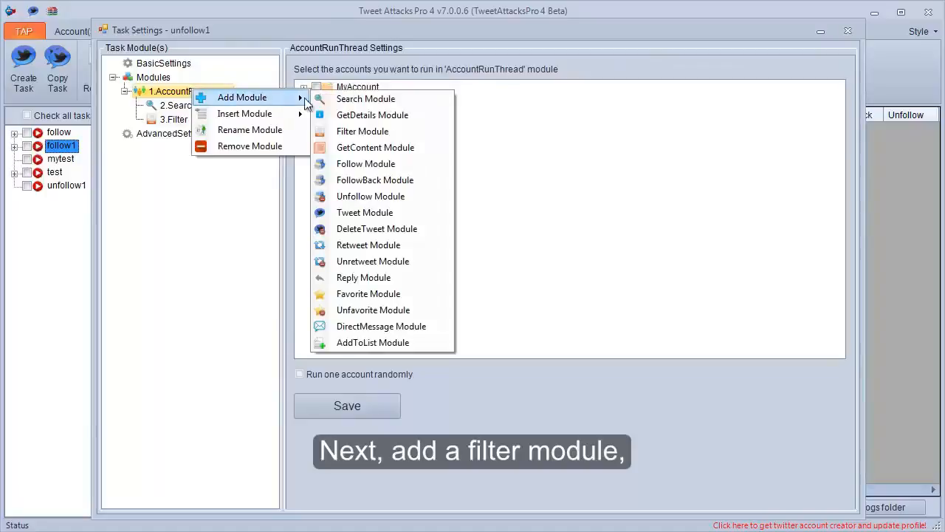
click(344, 131)
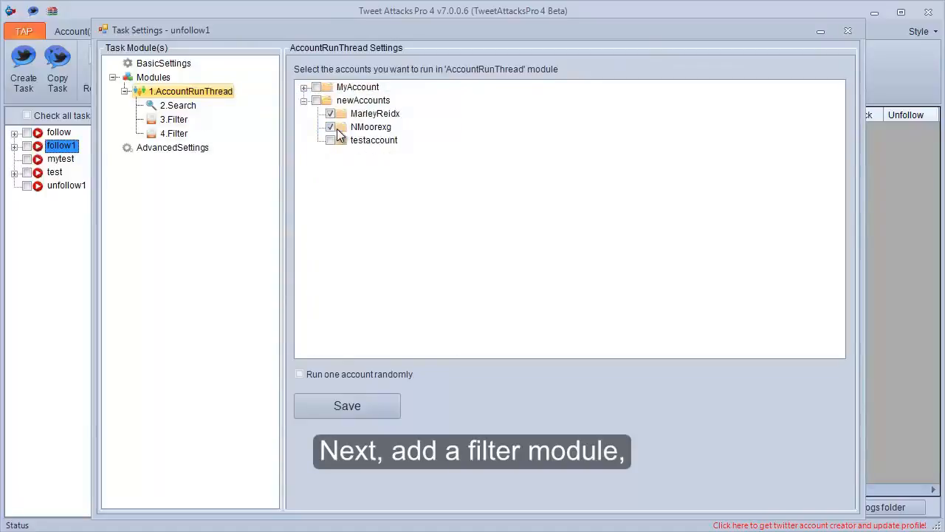
Step: Set 3.Filter as the data source of the 4.Filter module
click(176, 134)
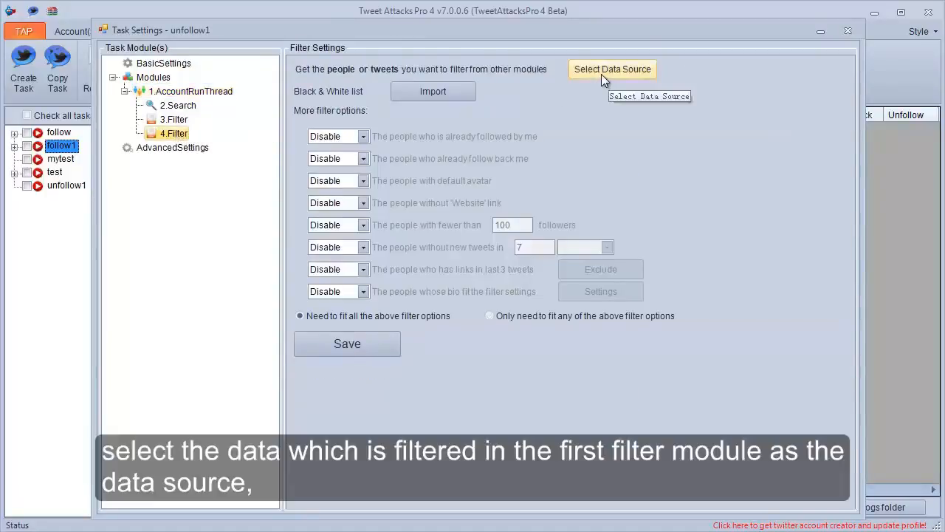
click(601, 74)
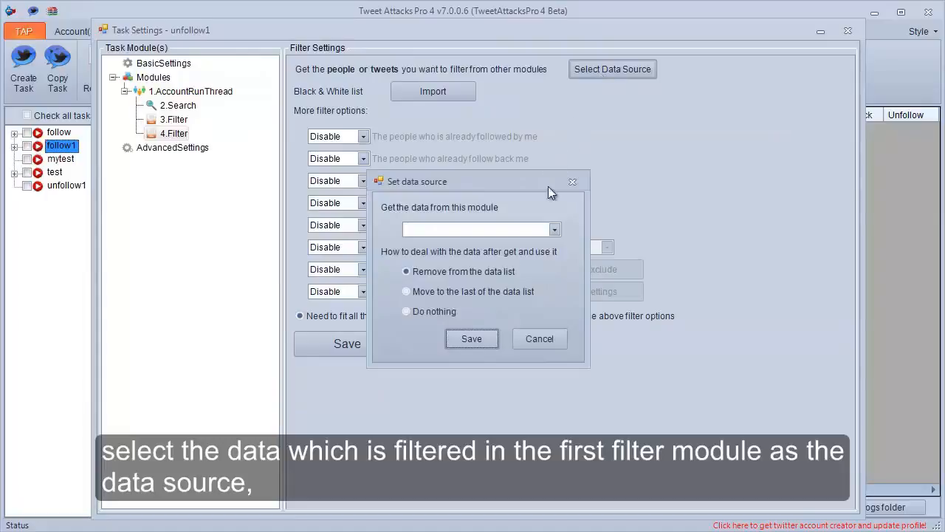
click(543, 229)
click(516, 255)
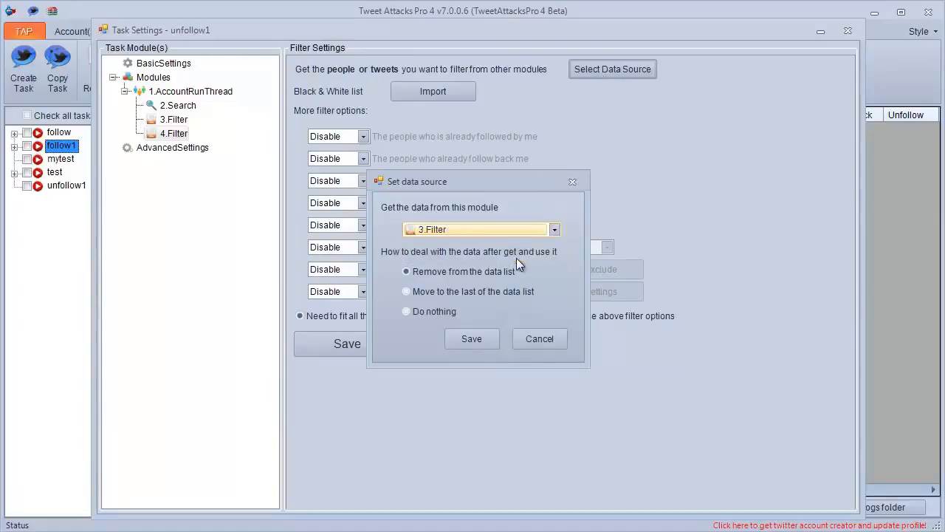
click(467, 338)
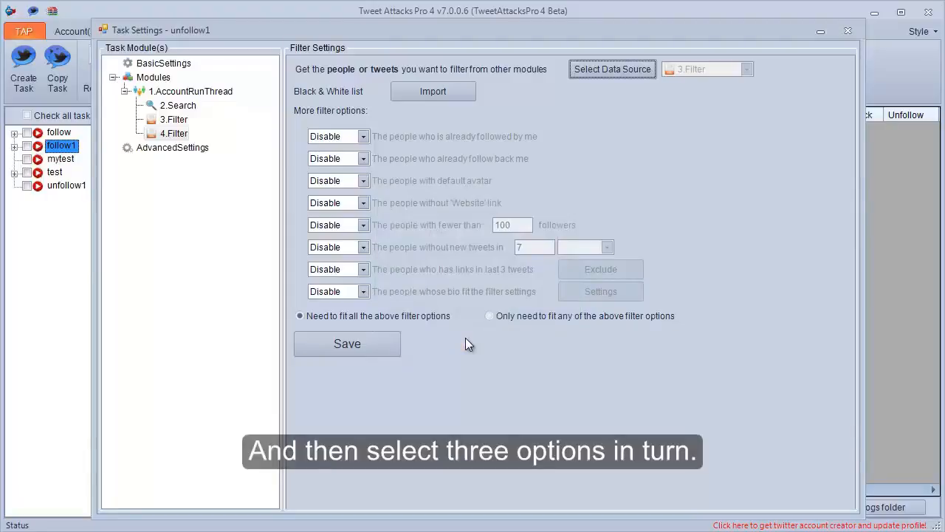
Step: Set 4.Filter to include people with the default avatar and people with fewer than 200 followers
click(364, 181)
click(352, 217)
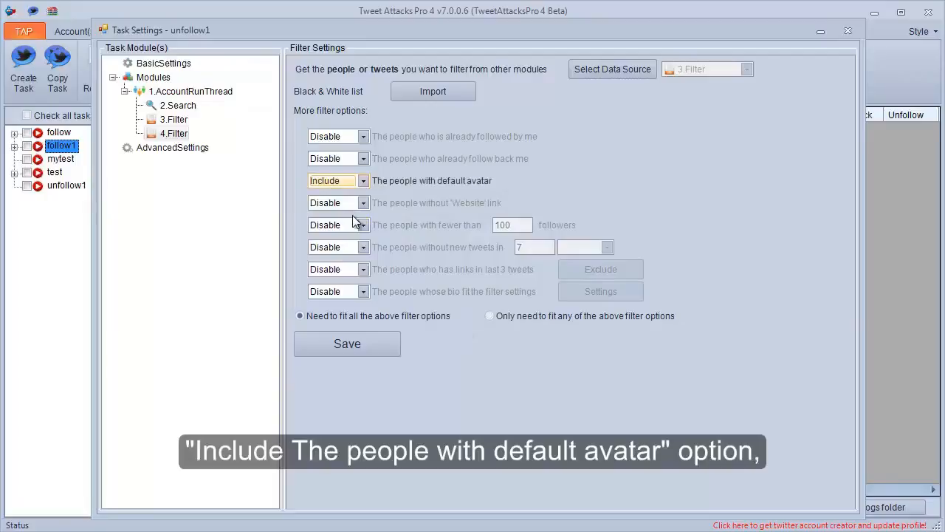
click(364, 224)
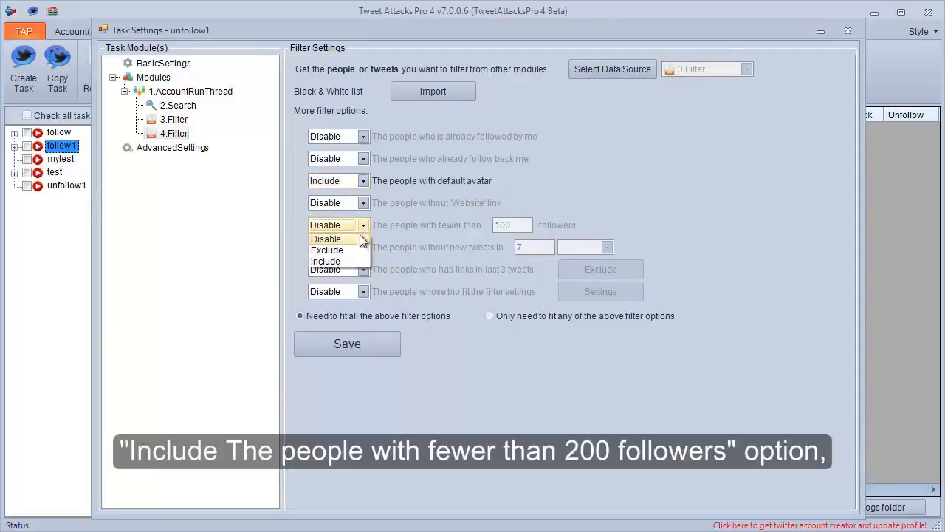
click(350, 258)
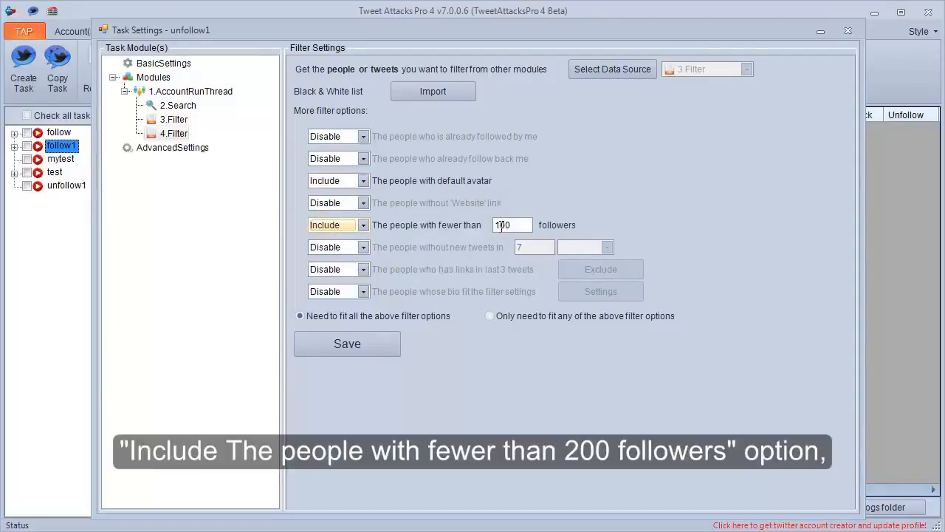
drag(501, 226, 494, 228)
text(2)
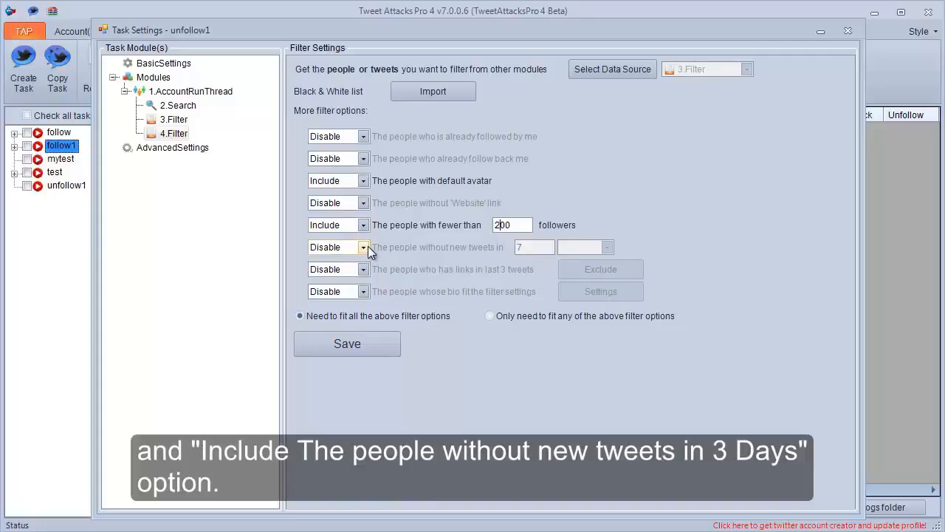
Step: Set 4.Filter to include the people without new tweets in 3 Days
click(368, 246)
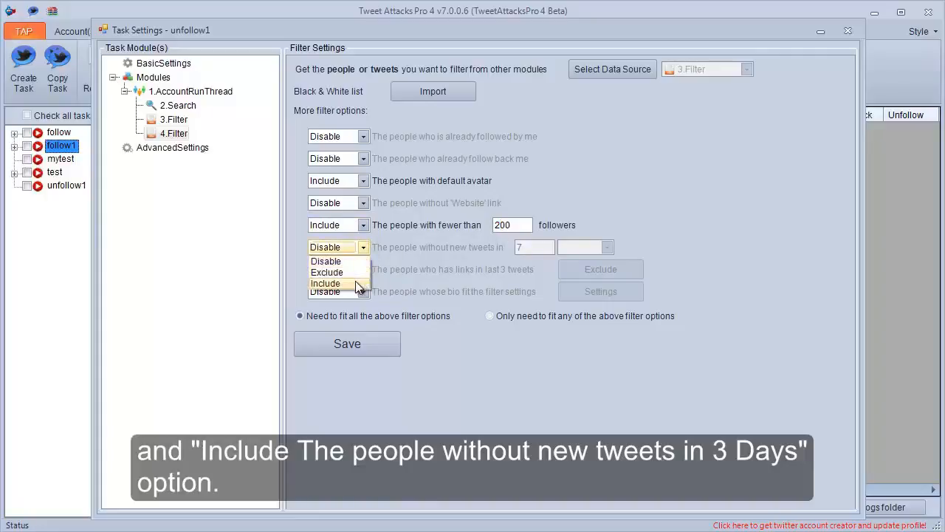
click(355, 280)
double_click(519, 248)
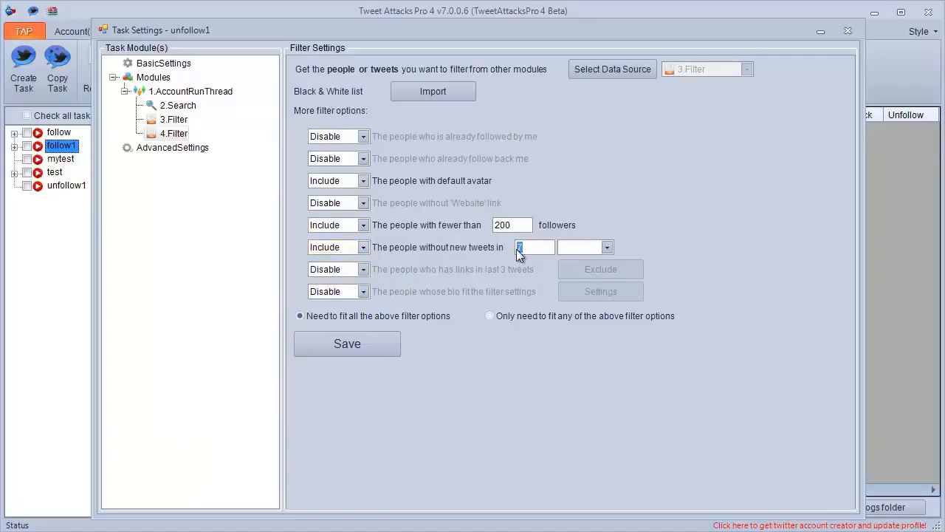
text(3)
click(591, 249)
click(576, 261)
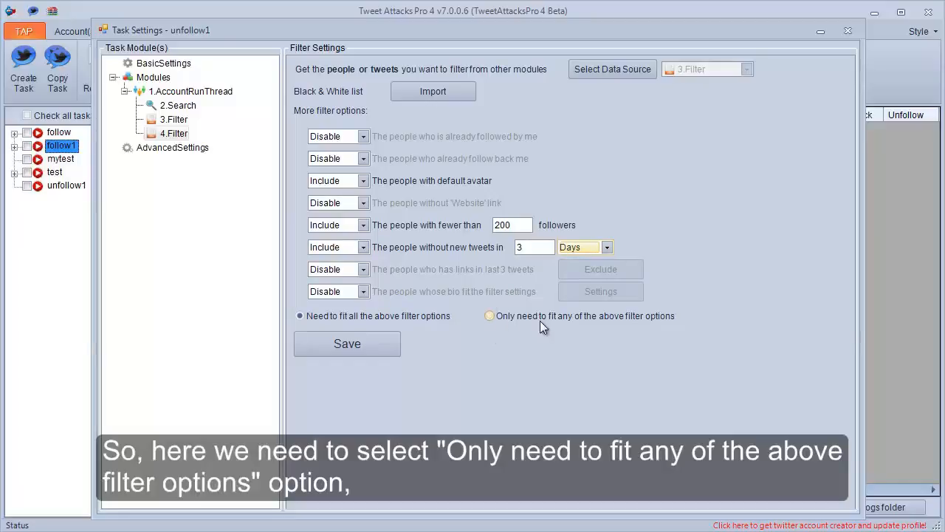
Step: Require 4.Filter to fit only any of the filter options and save its settings
click(491, 316)
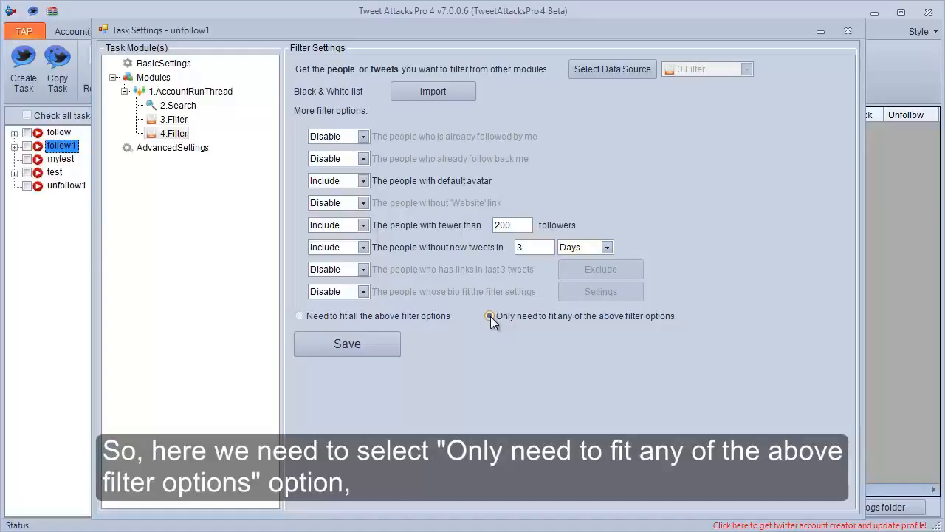
click(353, 344)
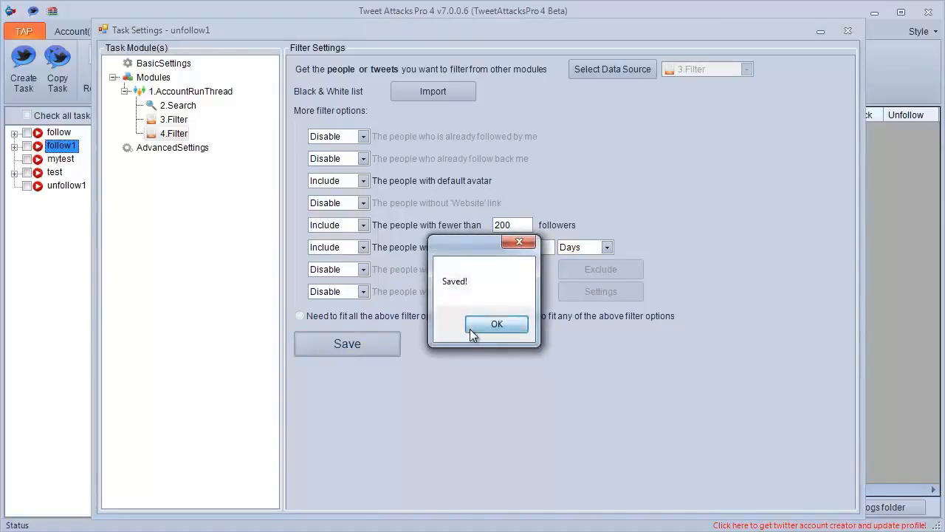
click(496, 325)
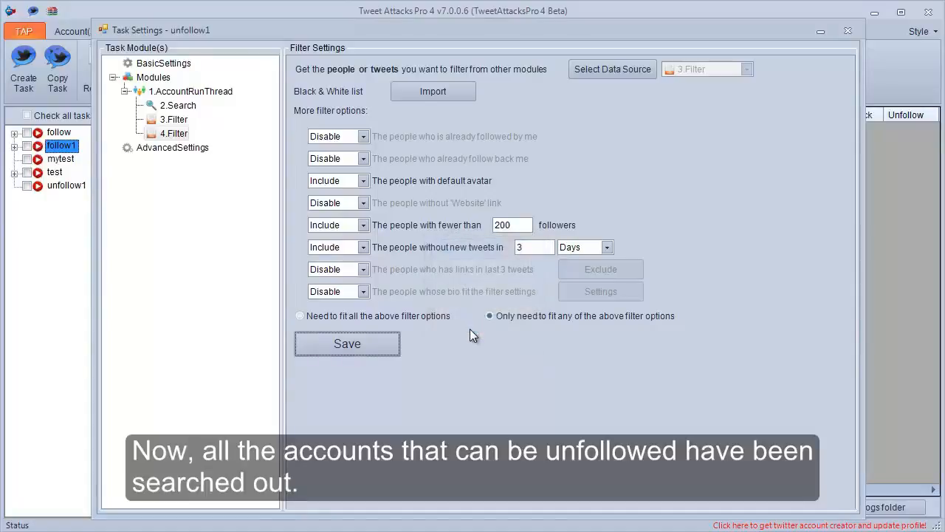
Step: Add an Unfollow module under 1.AccountRunThread
right_click(196, 94)
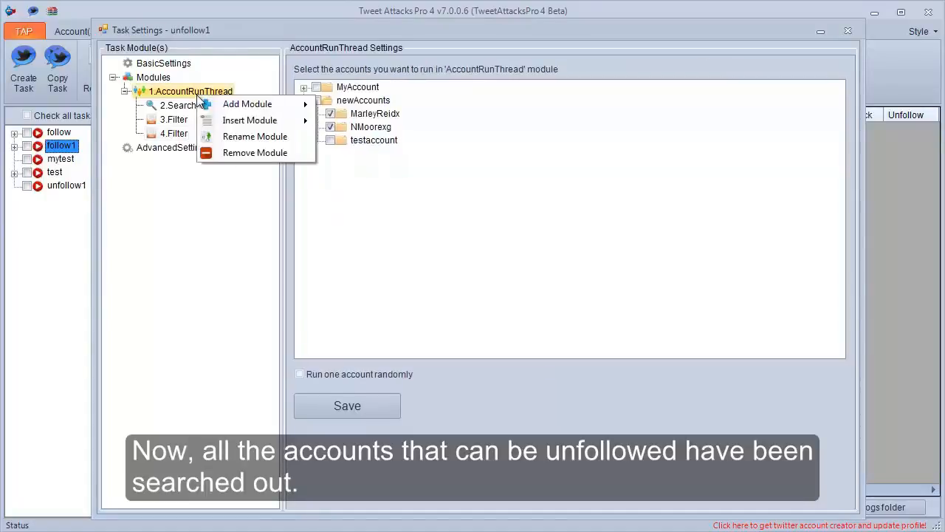
mouse_move(275, 106)
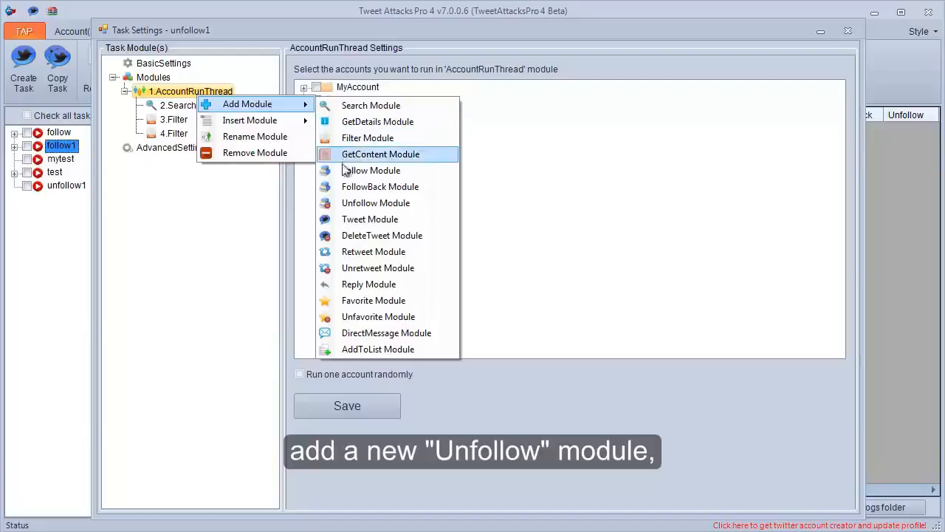
click(351, 204)
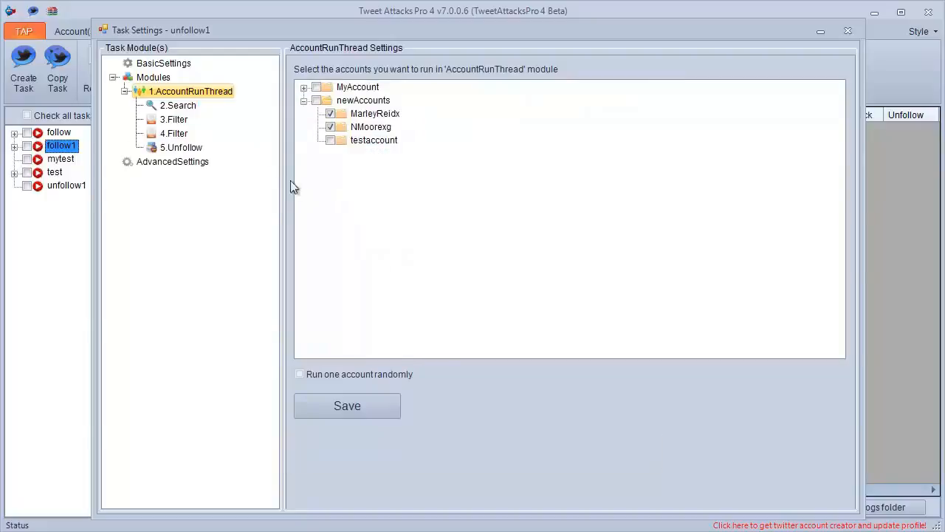
Step: Set 4.Filter as the data source of the 5.Unfollow module
click(181, 147)
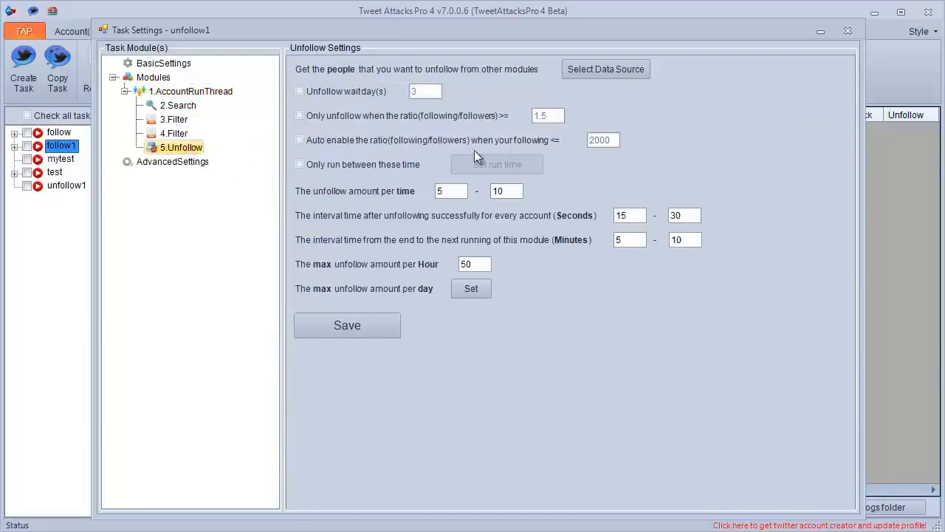
click(602, 68)
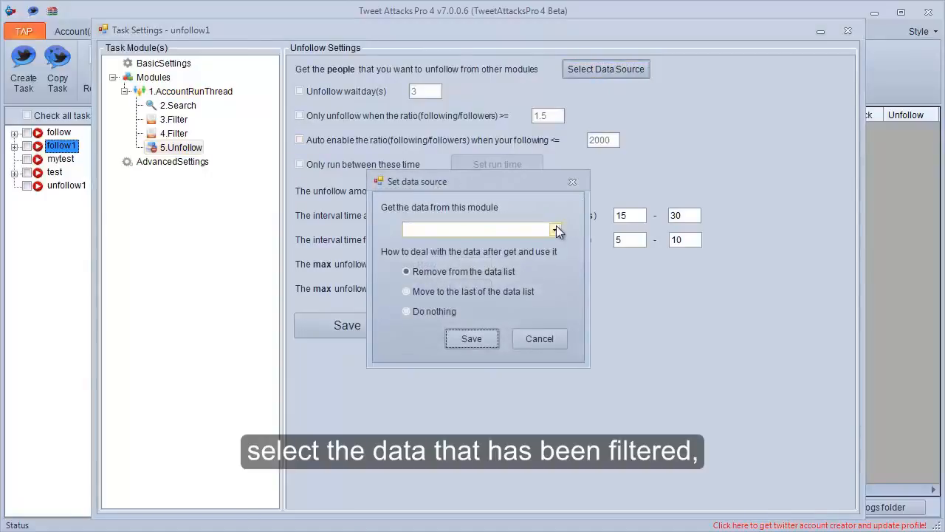
click(555, 227)
click(521, 265)
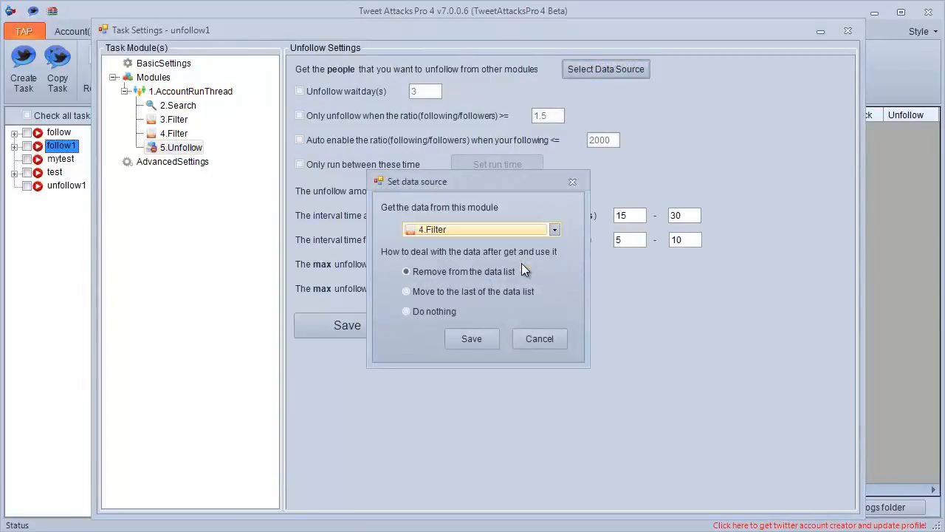
click(482, 337)
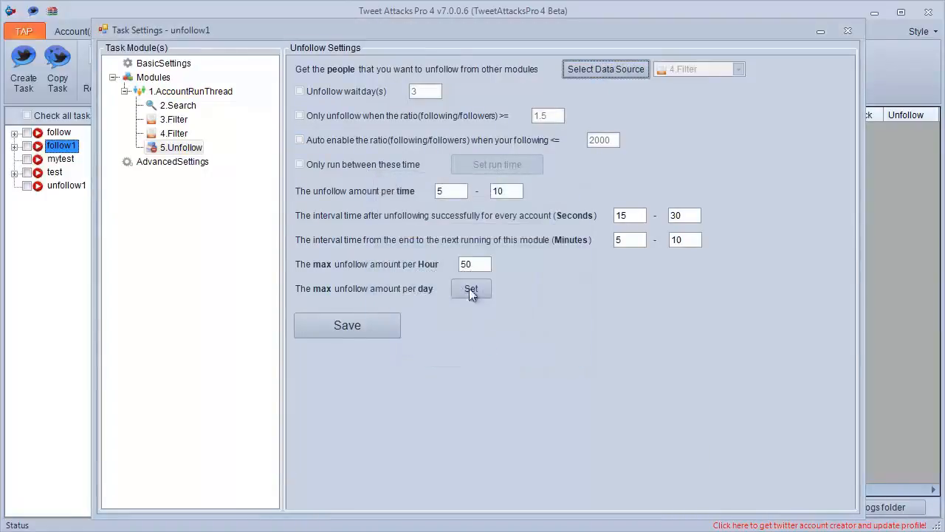
Step: Set the 5.Unfollow unfollow amount per time to 2–3
double_click(440, 190)
text(2)
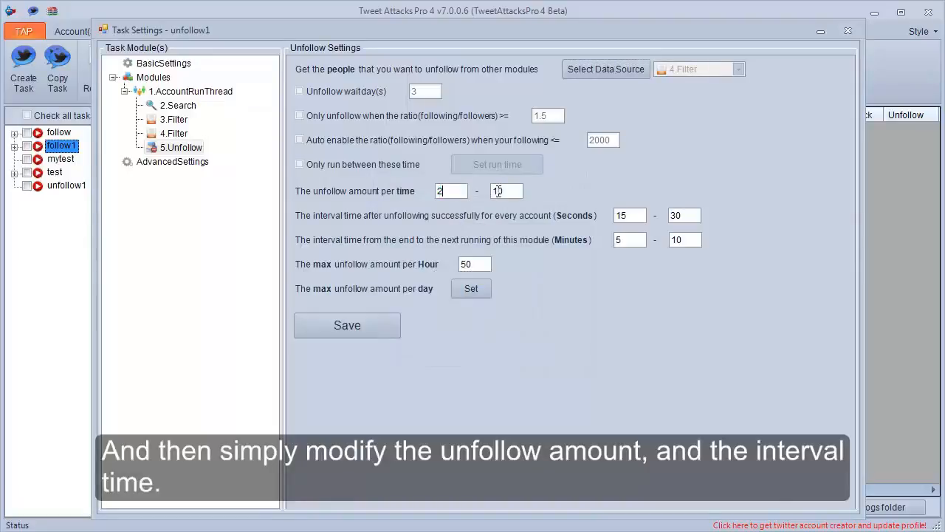
double_click(499, 190)
text(3)
Step: Set the interval after each successful unfollow to 45–50 seconds and between module runs to 5–7 minutes, and save the 5.Unfollow settings
drag(623, 216, 619, 218)
text(4)
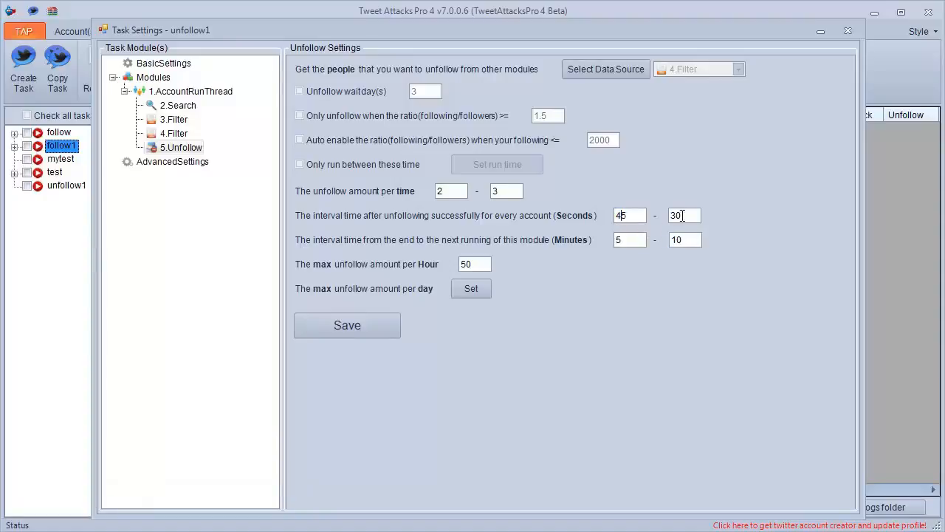
drag(674, 215, 675, 246)
text(5)
text(7)
click(329, 326)
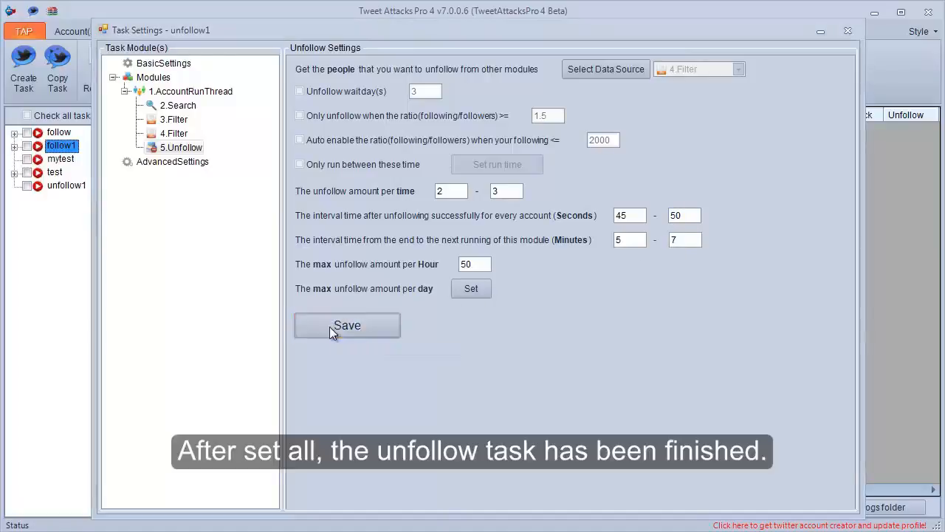
Step: Close the unfollow1 task settings and copy the unfollow1 task under the name followback1
click(480, 324)
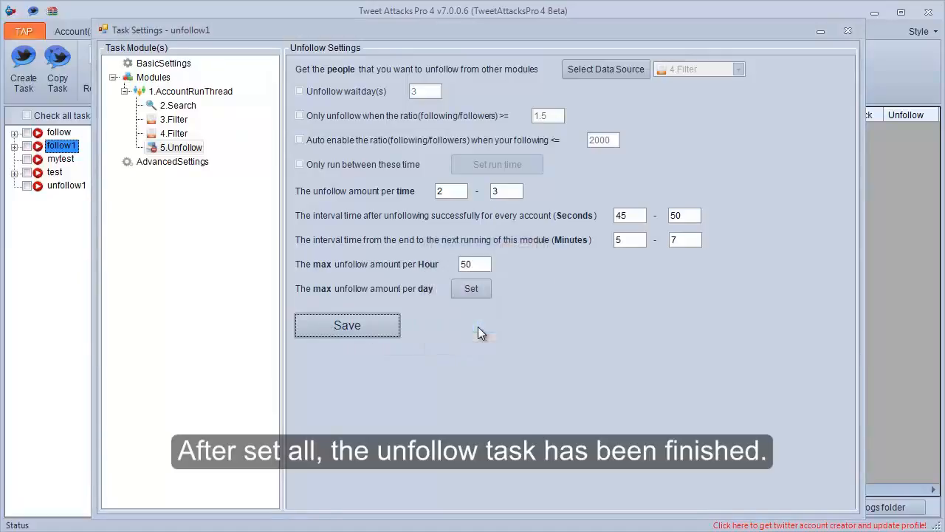
click(850, 33)
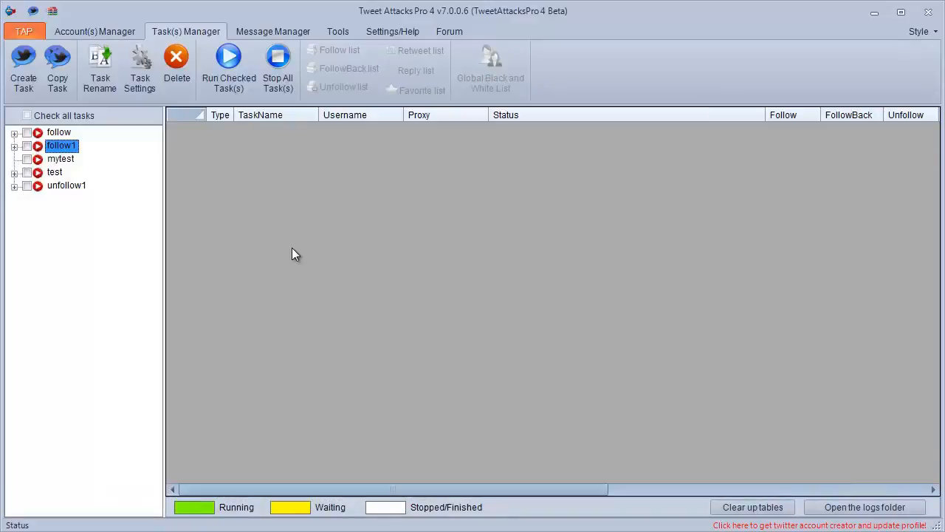
click(79, 186)
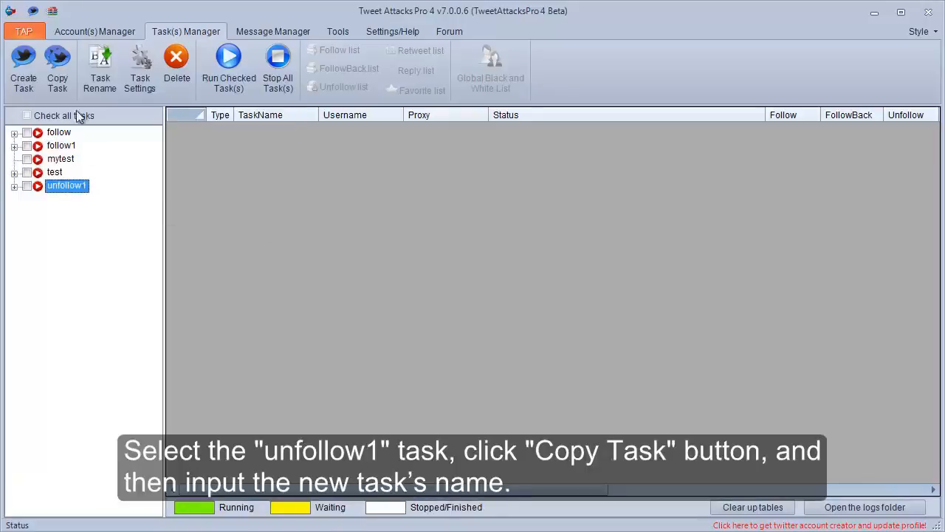
click(67, 81)
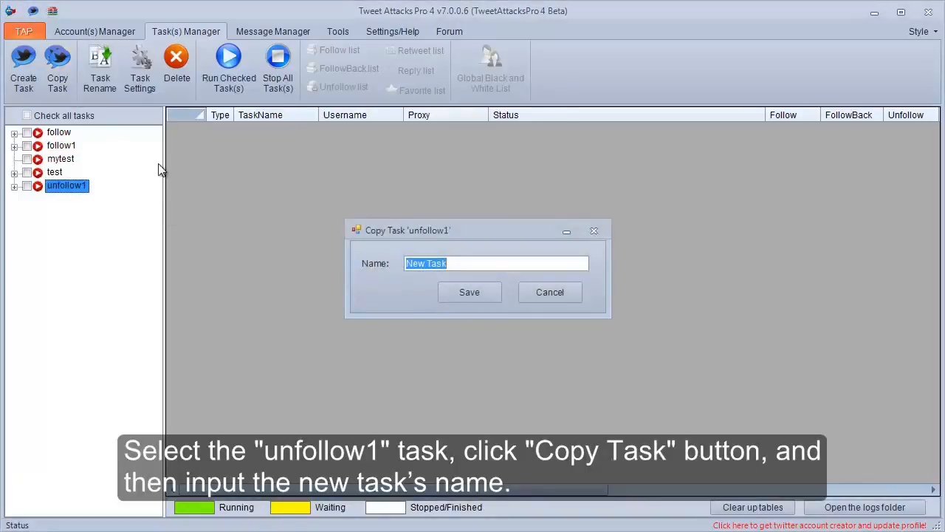
text(followback)
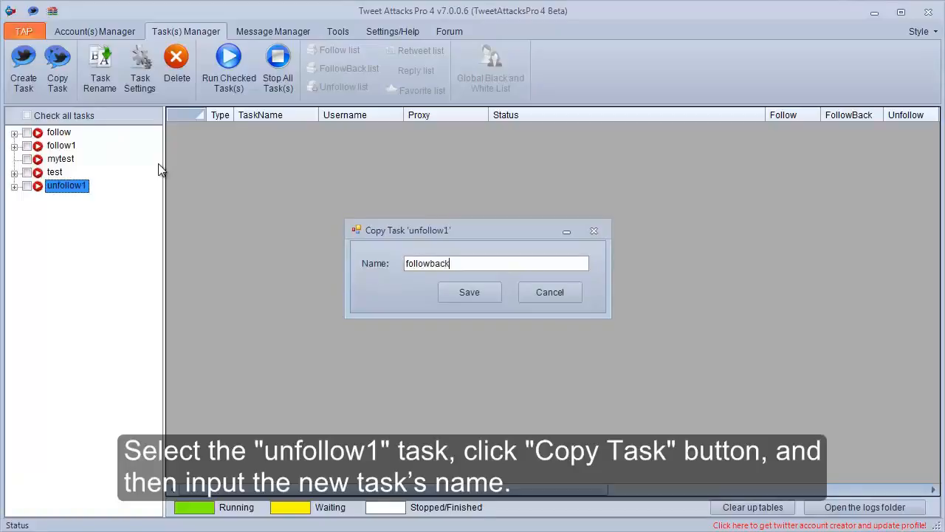
text(1)
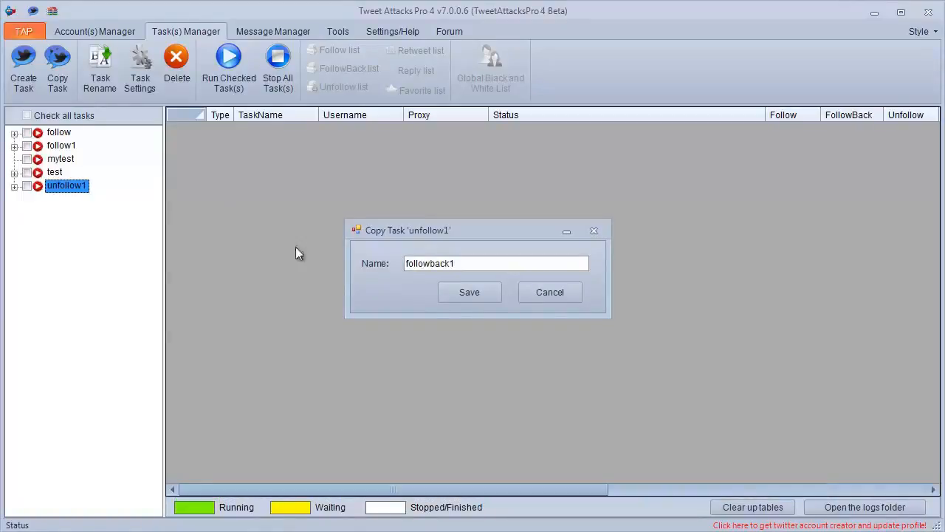
click(456, 298)
Step: In the followback1 task's 2.Search settings, disable Search my following and enable Search my followers
click(86, 161)
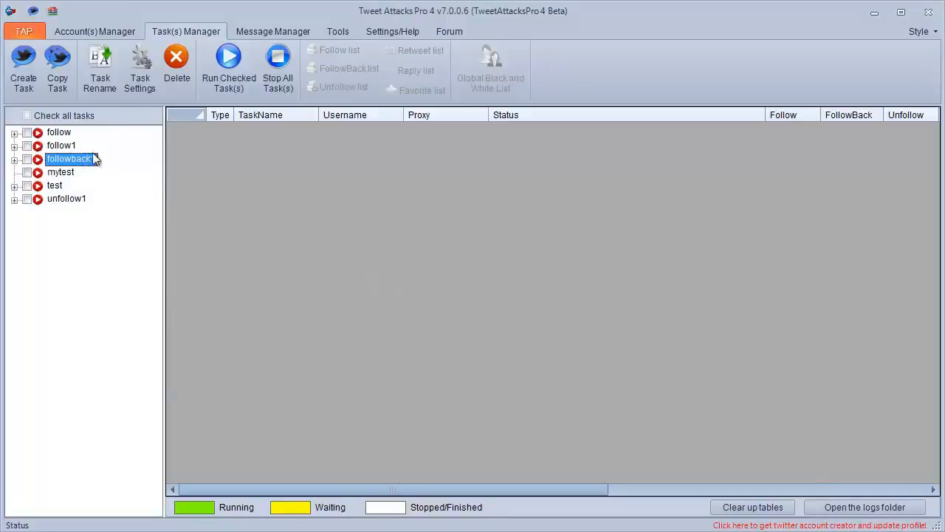
click(141, 81)
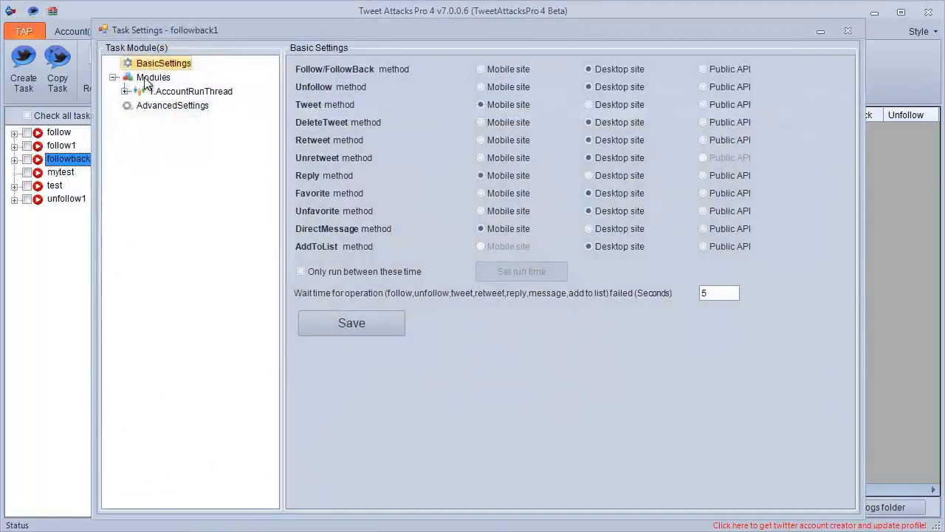
click(125, 91)
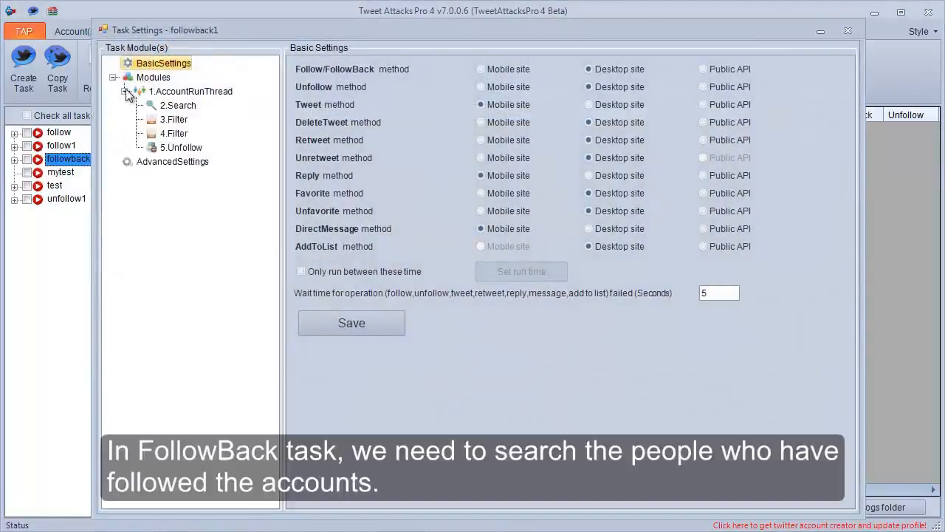
click(177, 106)
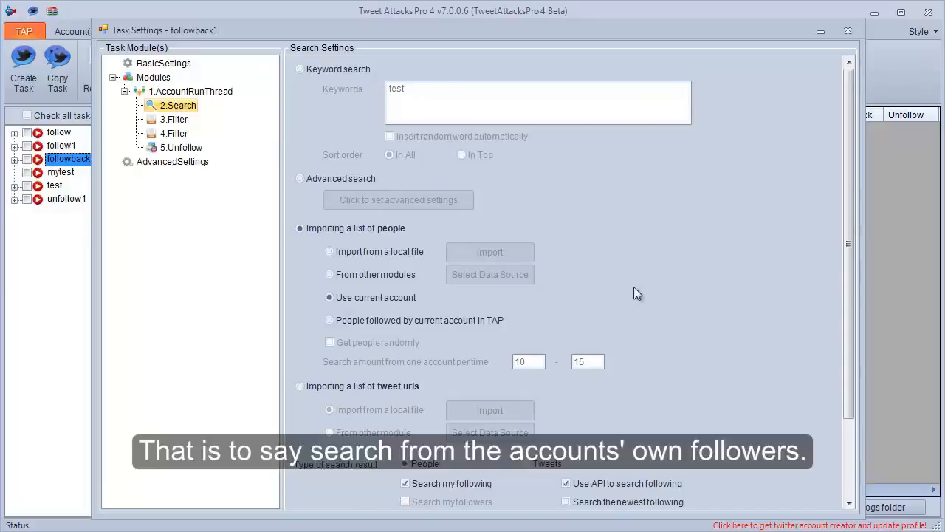
drag(846, 269, 848, 364)
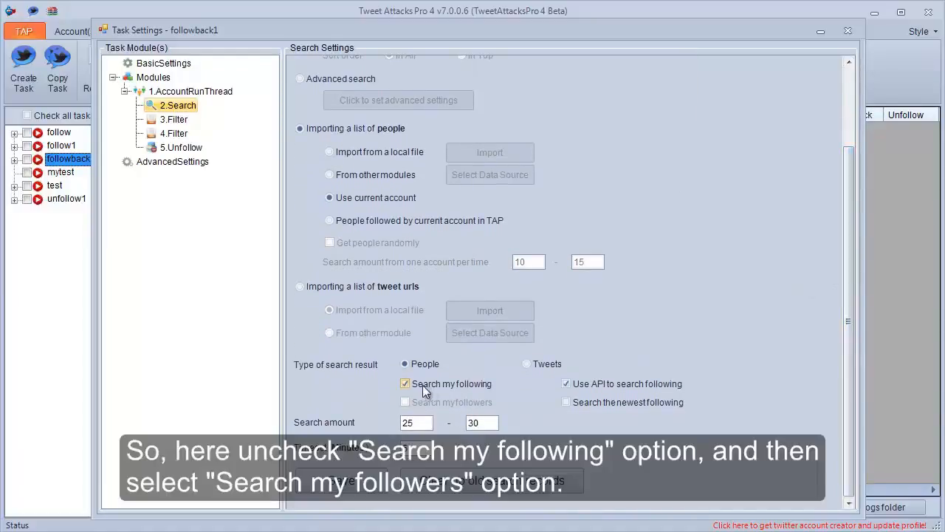
click(421, 384)
click(405, 402)
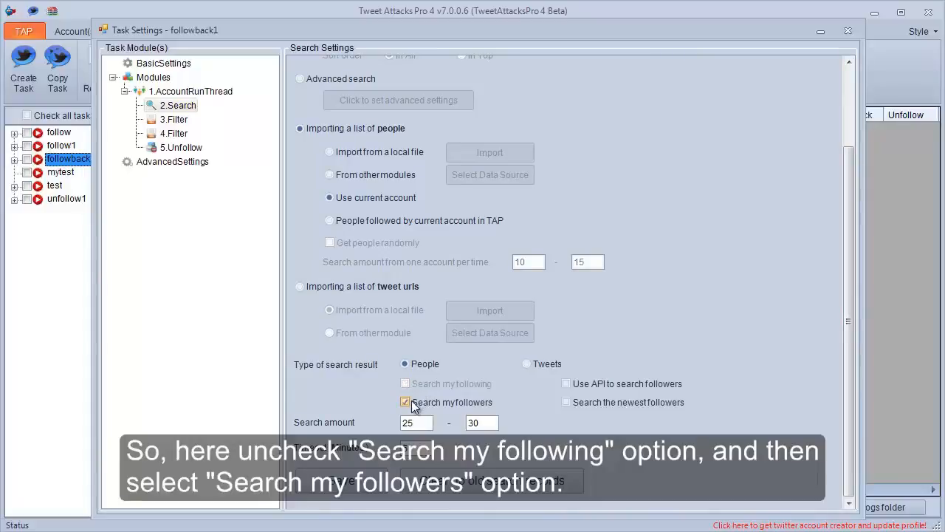
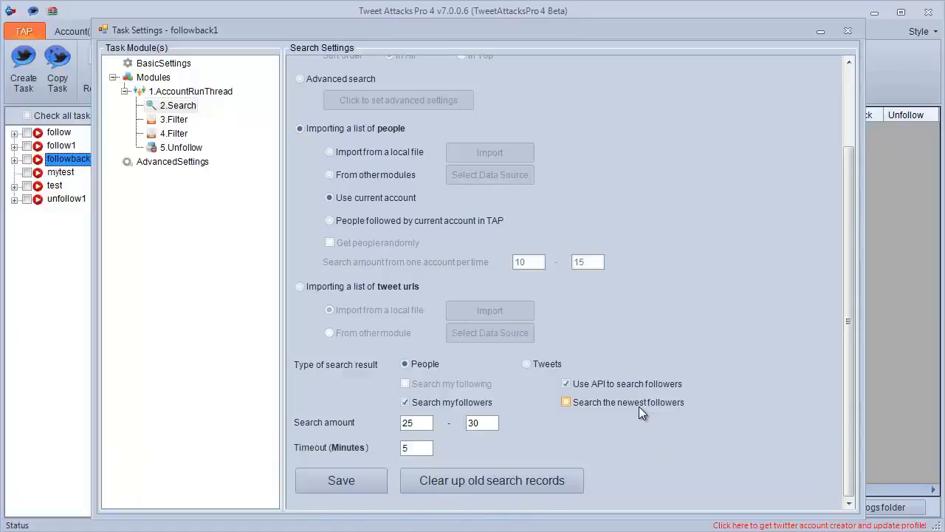
Step: Enable Use API to search followers and Search the newest followers, and save the 2.Search settings
click(577, 403)
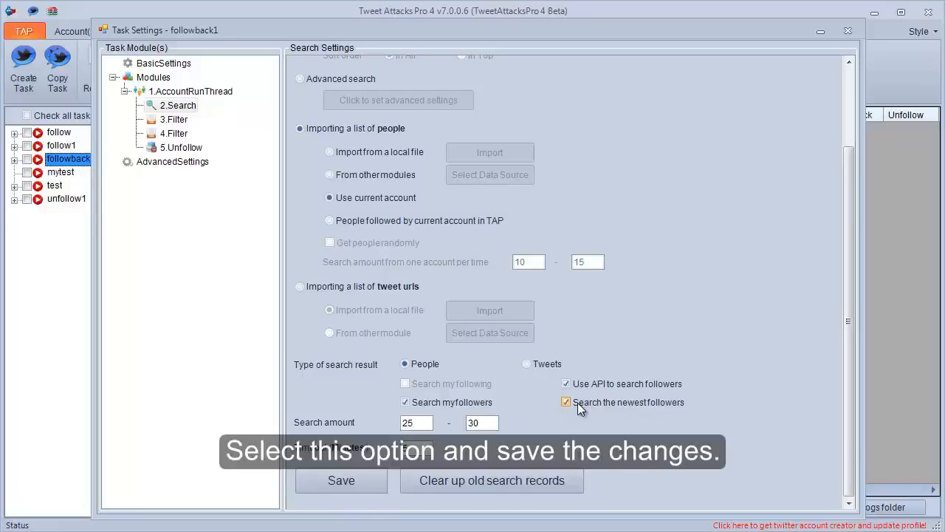
click(331, 482)
click(484, 324)
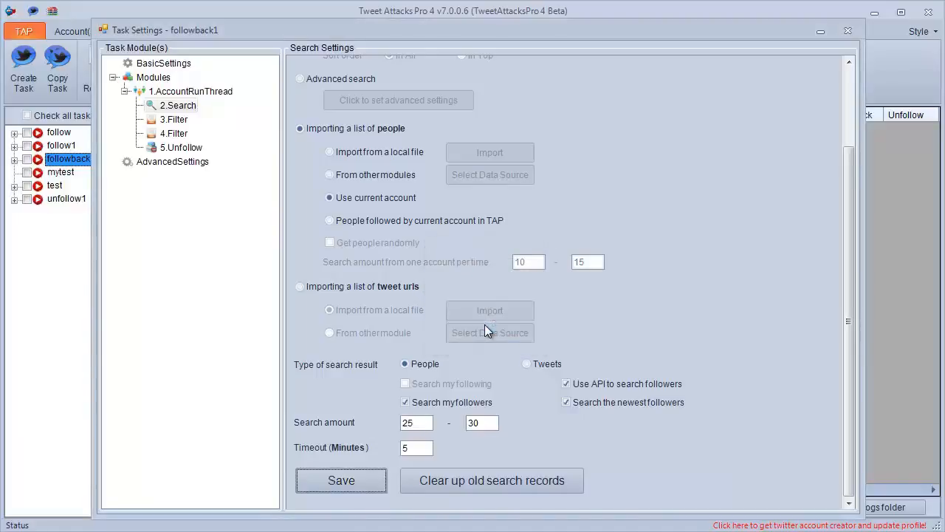
Step: Set 3.Filter to exclude people already followed by me, disable its already-follow-back condition, and save
click(175, 120)
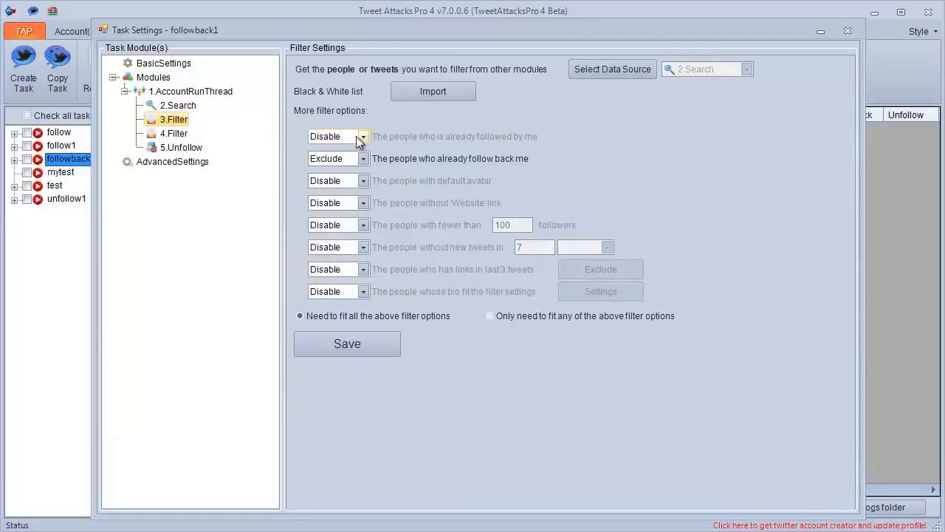
click(363, 141)
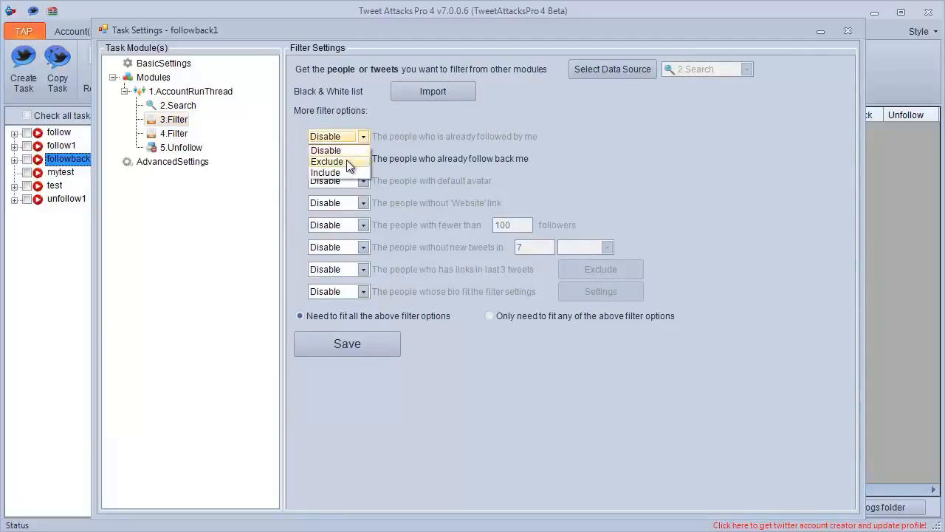
click(347, 160)
click(364, 157)
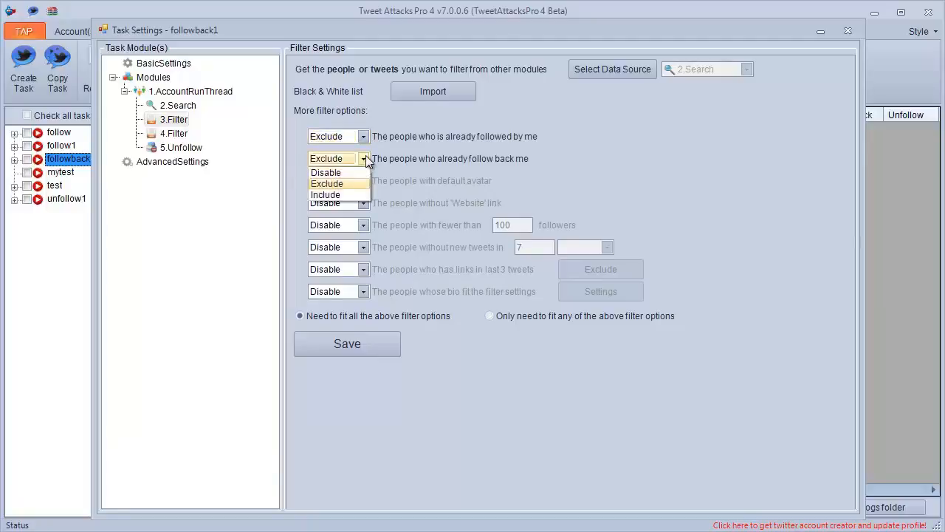
click(353, 172)
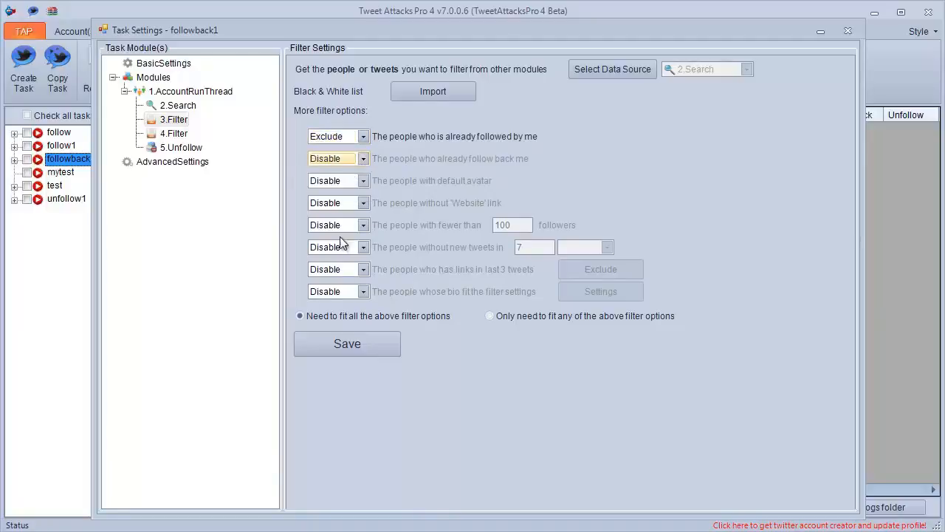
click(330, 343)
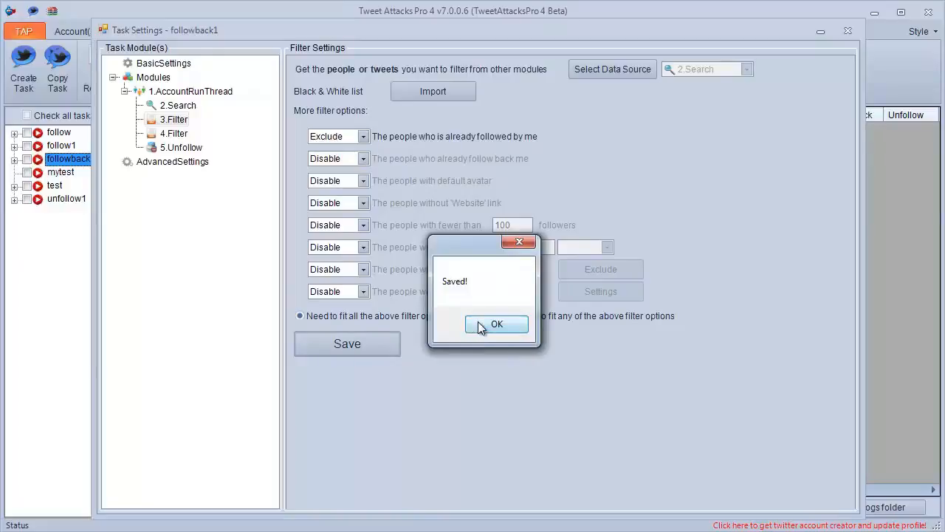
click(479, 323)
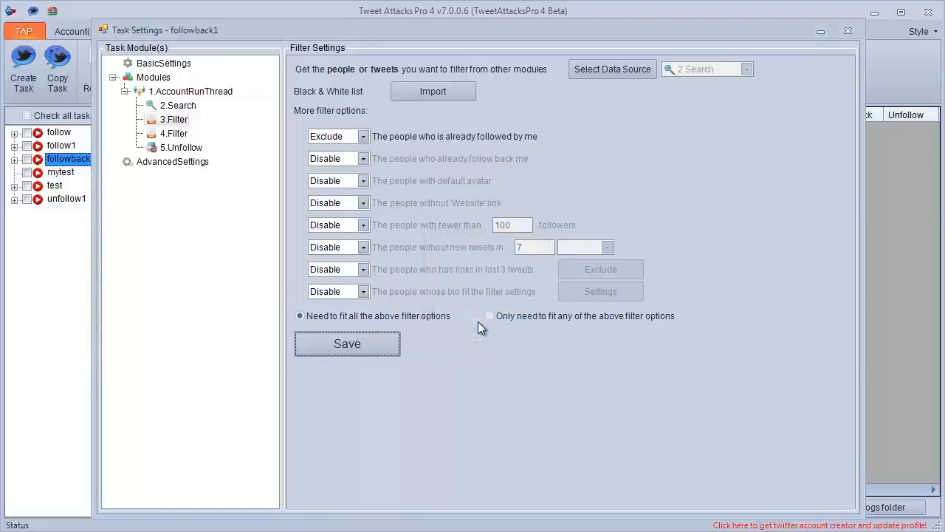
Step: Set 4.Filter to exclude people with a default avatar, fewer than 200 followers, or no new tweets in 3 days
click(175, 133)
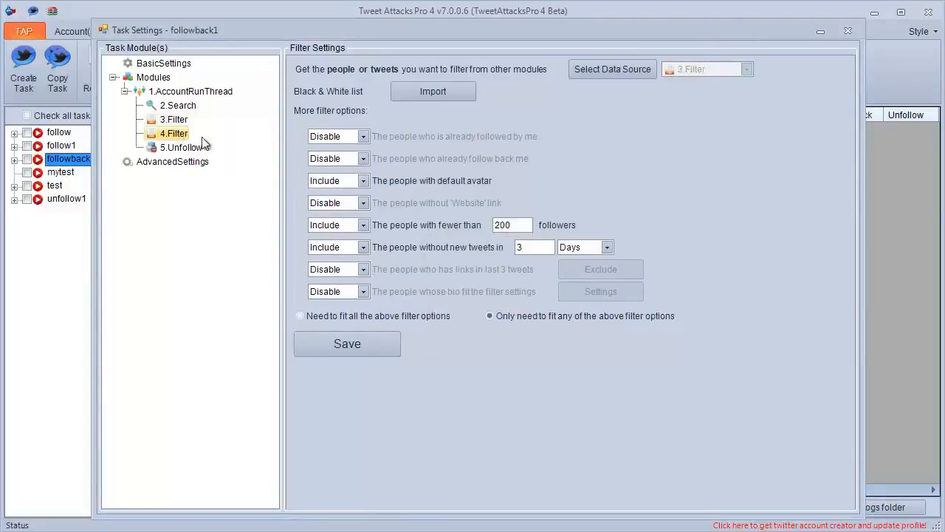
click(361, 180)
click(349, 205)
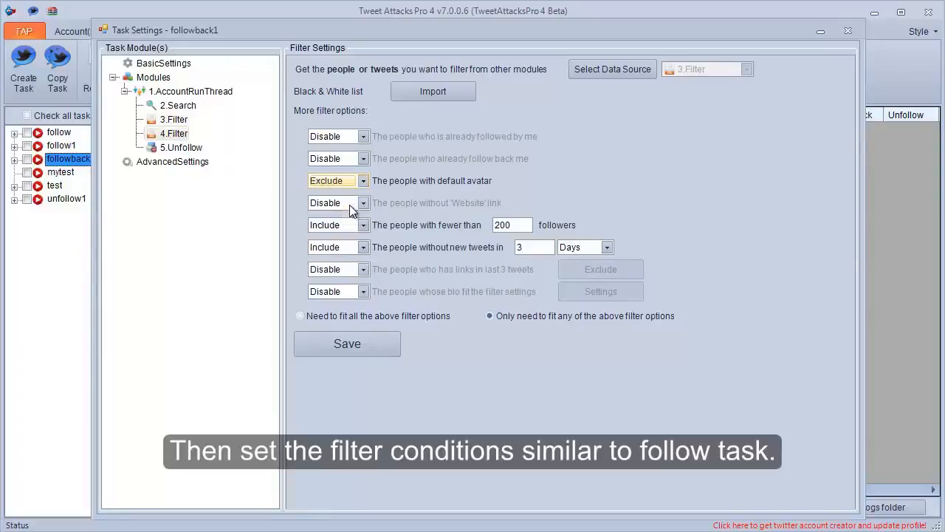
click(362, 225)
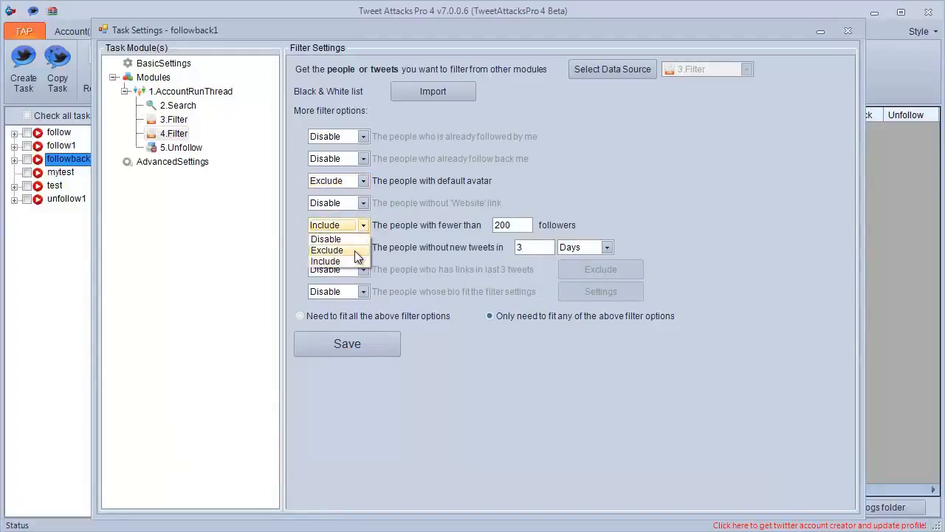
click(353, 252)
click(355, 251)
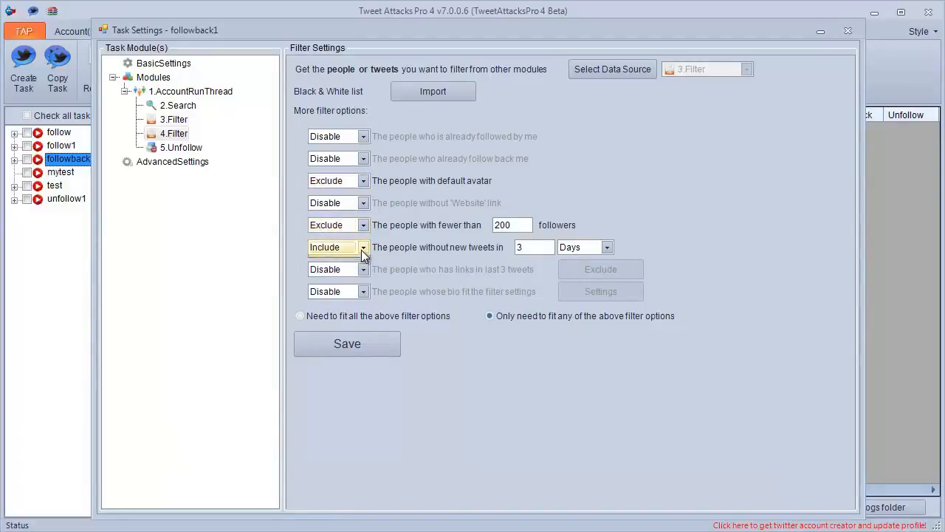
click(351, 273)
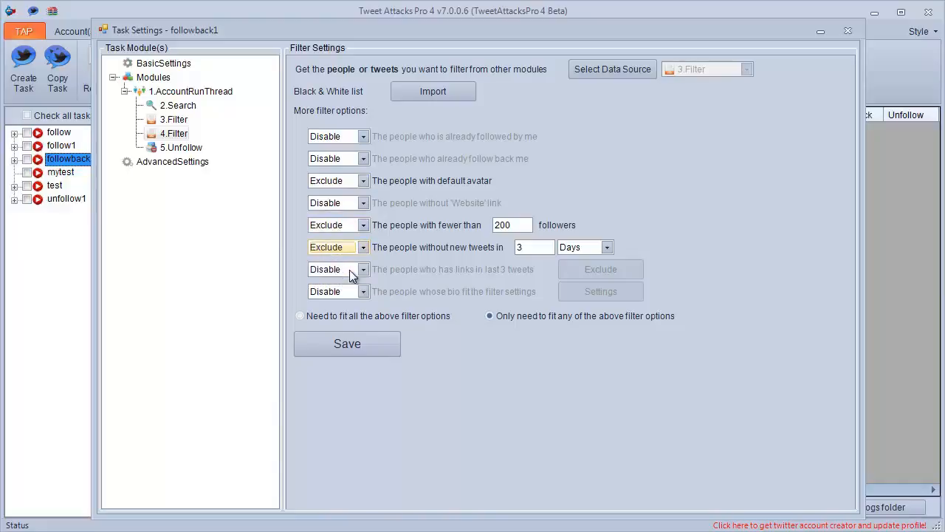
Step: Require people to fit all the filter options in 4.Filter and save its settings
click(336, 318)
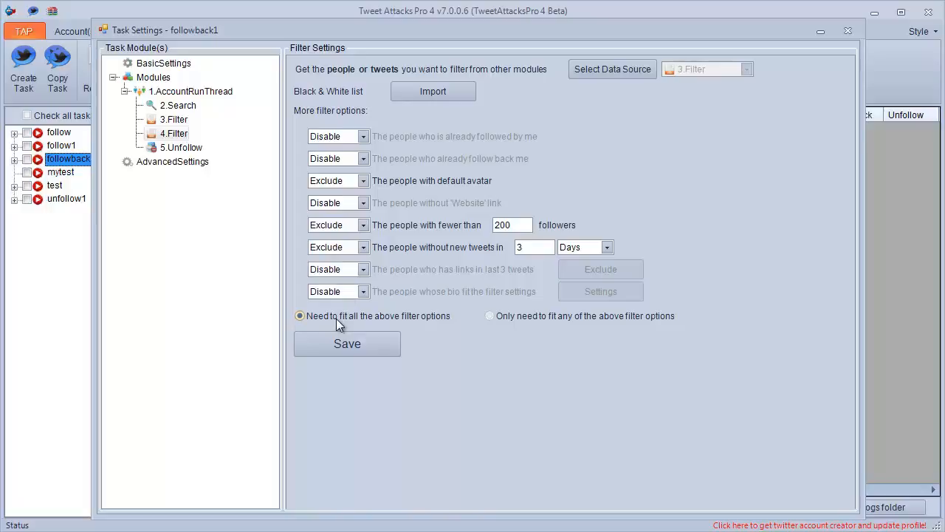
click(333, 343)
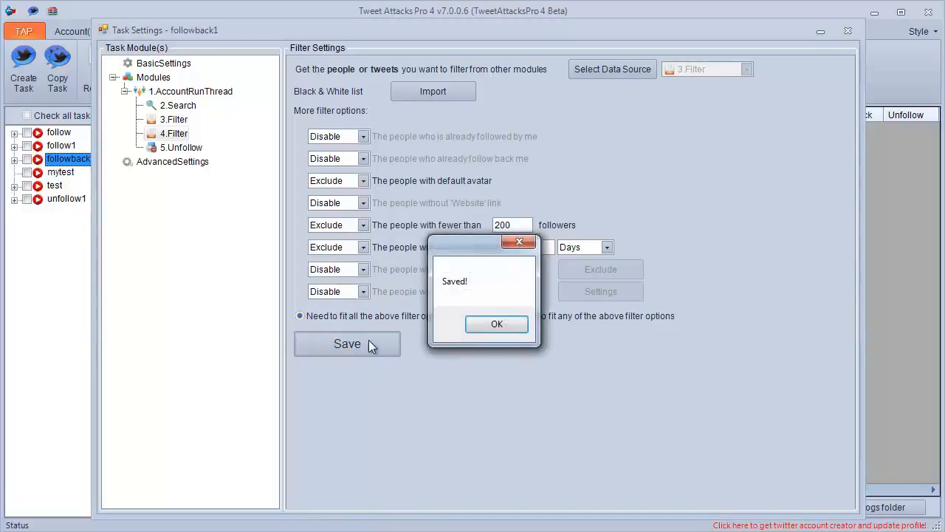
click(479, 322)
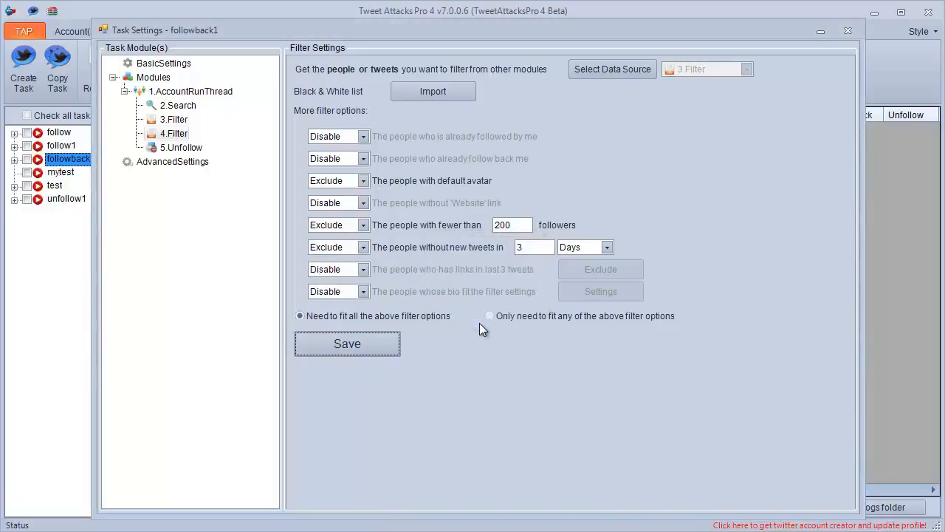
Step: Remove the 5.Unfollow module from the followback1 task
click(177, 148)
right_click(172, 148)
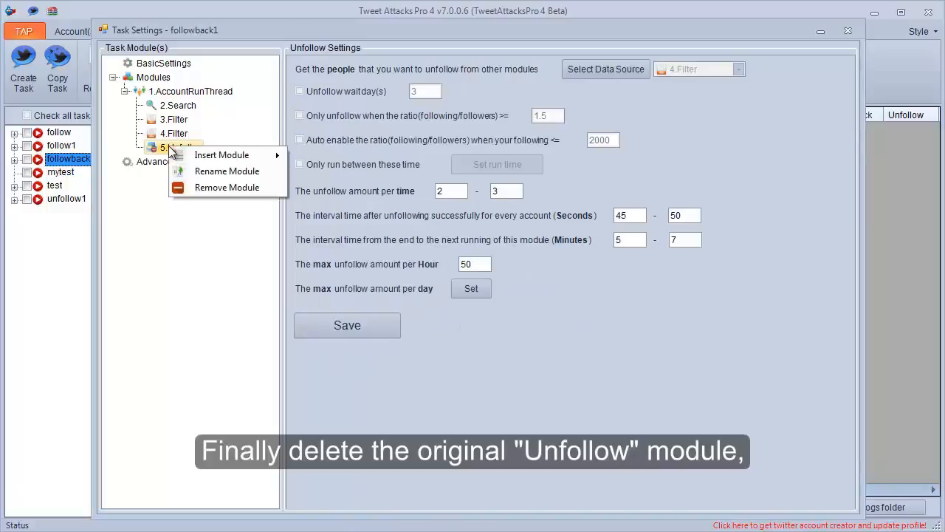
click(203, 187)
click(522, 336)
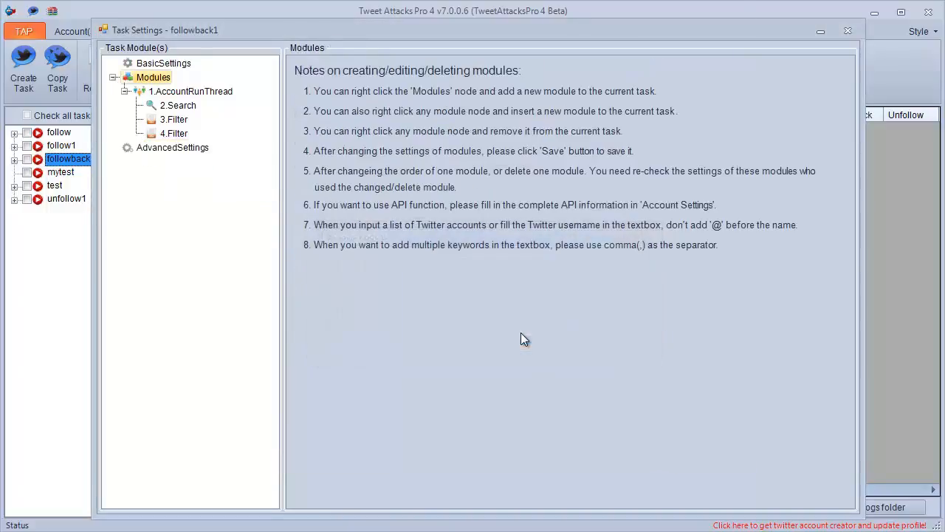
Step: Add a FollowBack module under the AccountRunThread module of the followback1 task
click(182, 90)
right_click(182, 90)
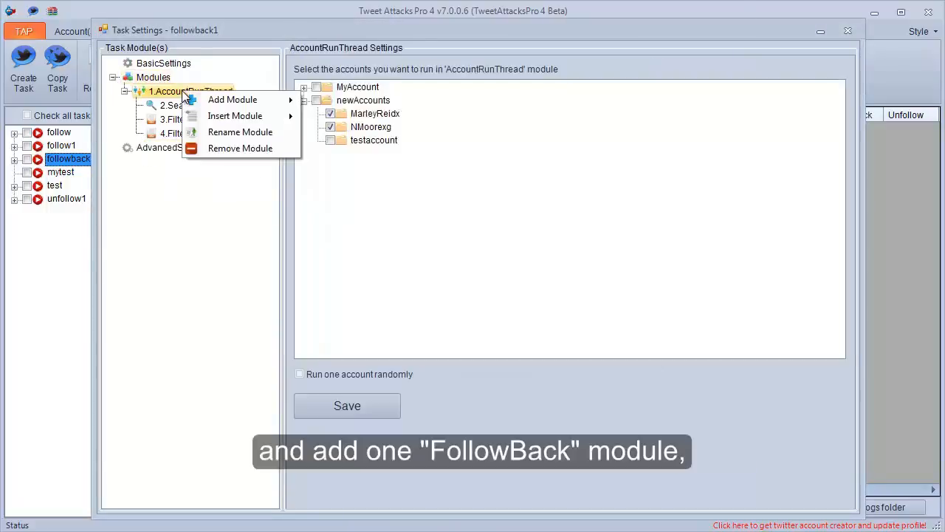
mouse_move(243, 101)
click(334, 183)
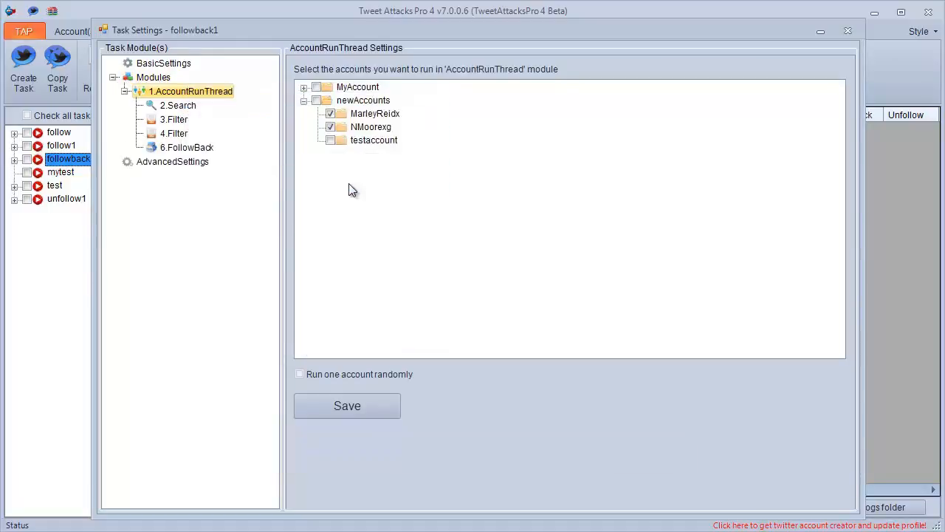
Step: Set the FollowBack module's data source to 4.Filter and save it
click(195, 153)
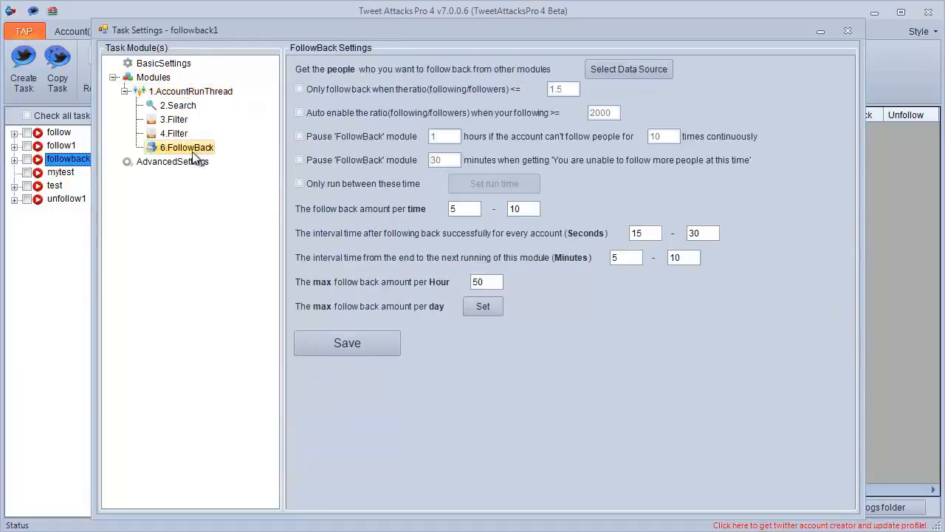
click(610, 72)
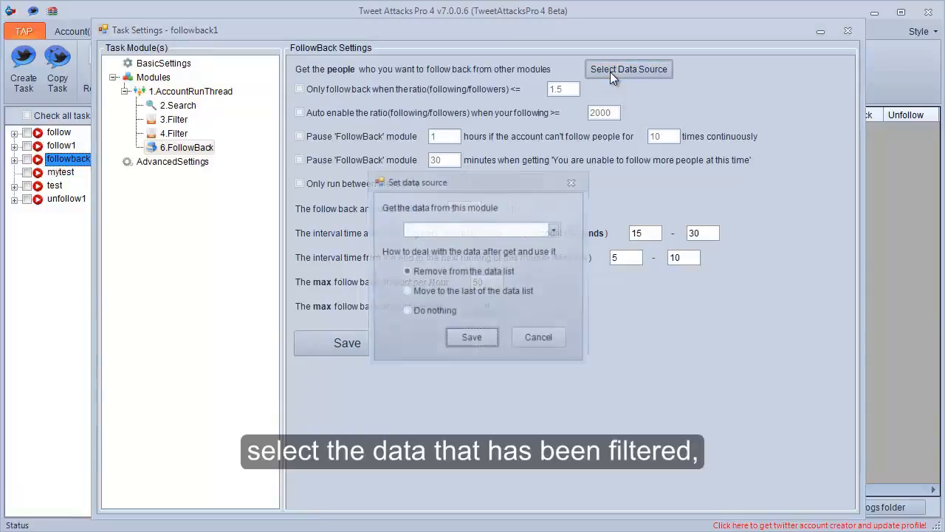
click(561, 229)
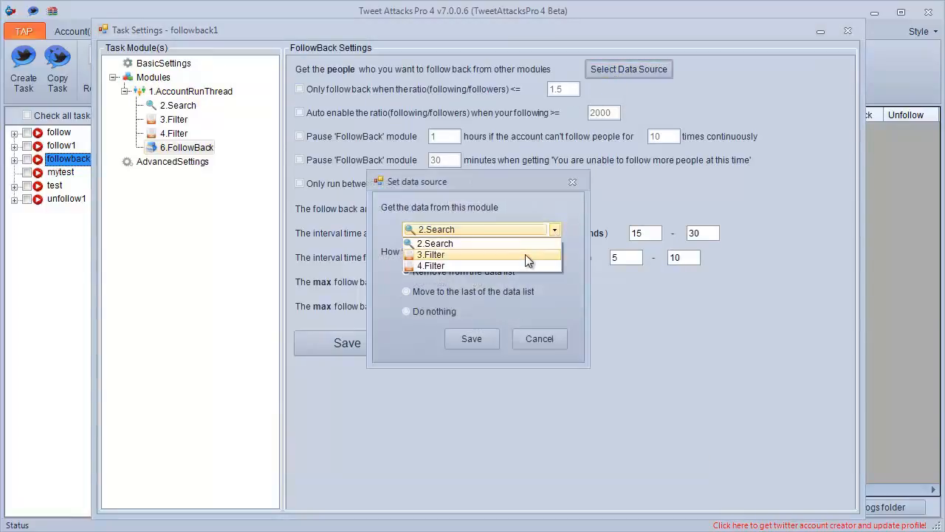
click(518, 262)
click(483, 338)
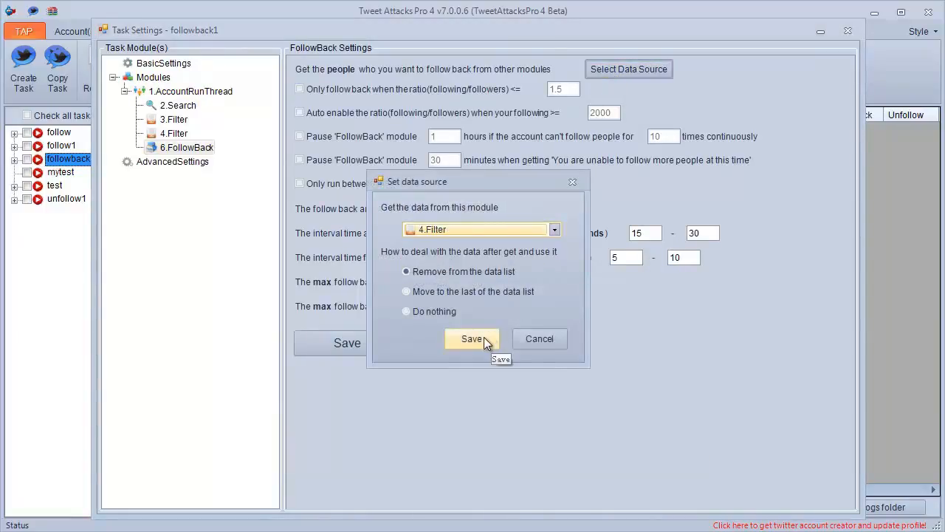
Step: Set the follow back amount per time to a range of 3 to 5
double_click(453, 209)
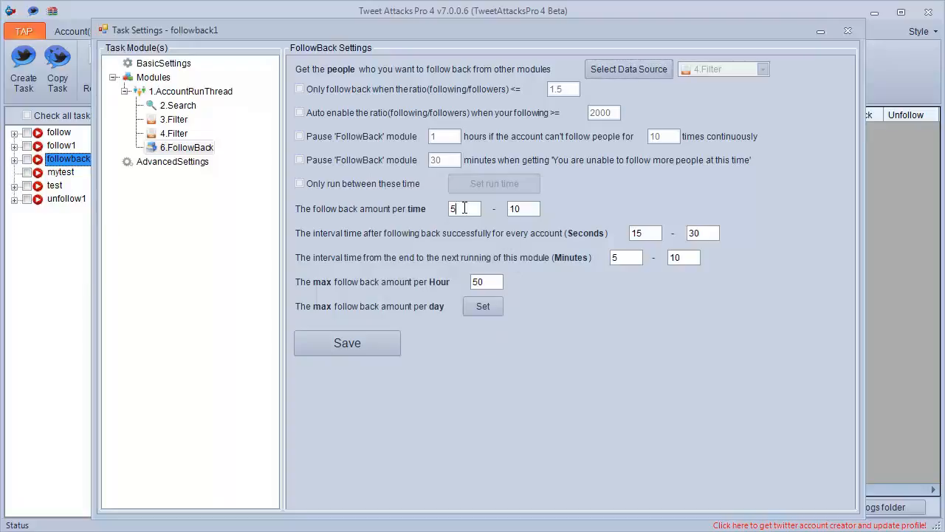
text(3)
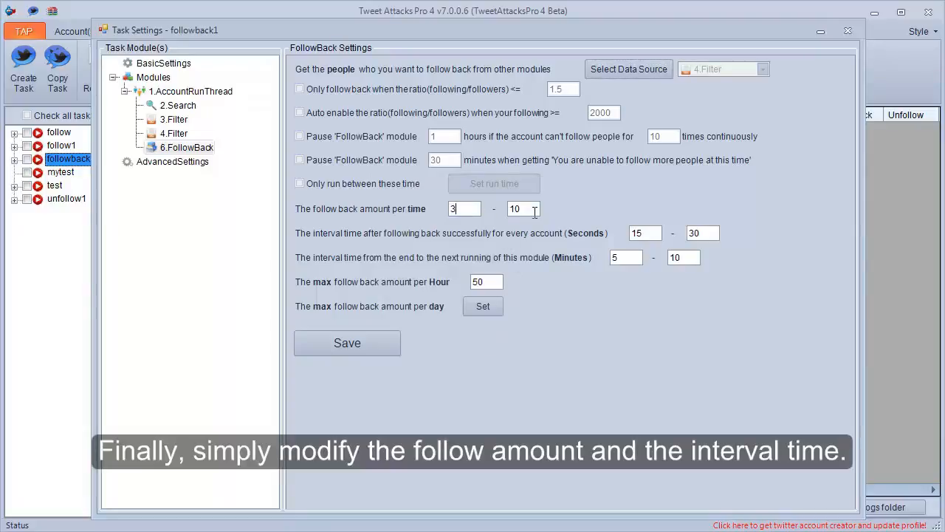
double_click(515, 209)
text(5)
Step: Set the minimum follow-back interval to 25 seconds and the minimum interval between runs to 8 minutes, then save and close the task settings
drag(639, 235, 633, 233)
text(2)
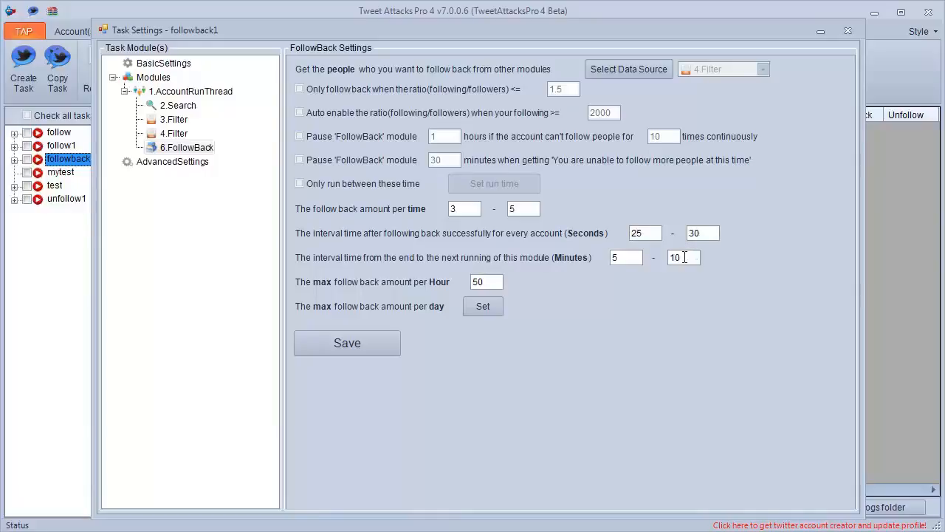
drag(623, 257, 605, 262)
click(350, 345)
click(501, 326)
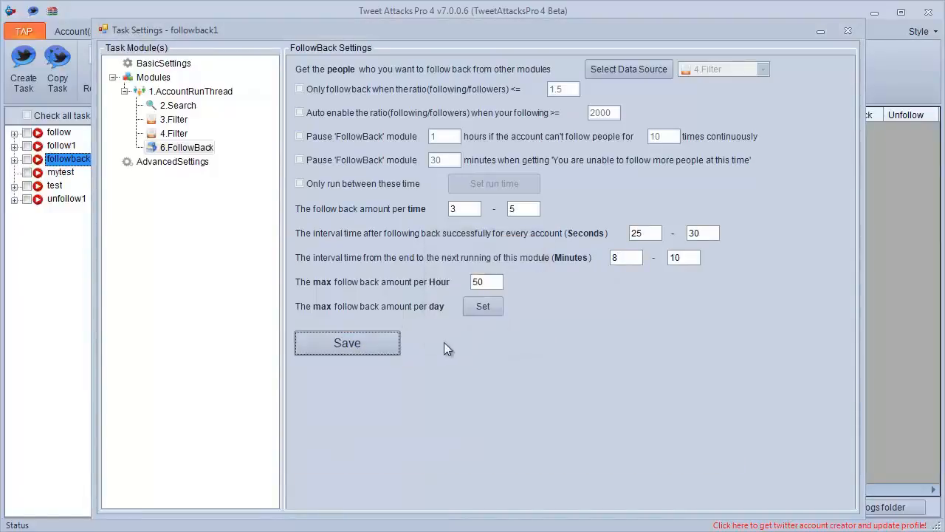
click(845, 32)
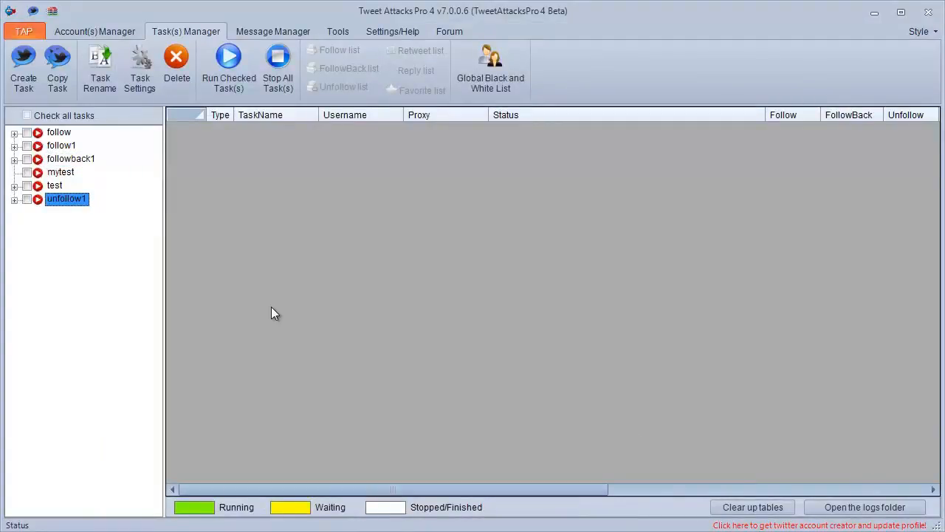
Step: Create a new task named tweet1
click(40, 92)
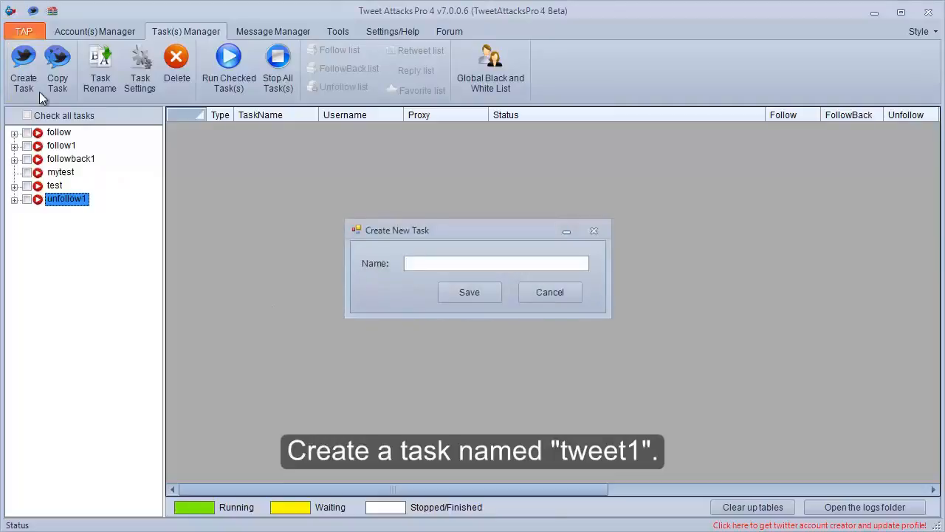
text(tweet1)
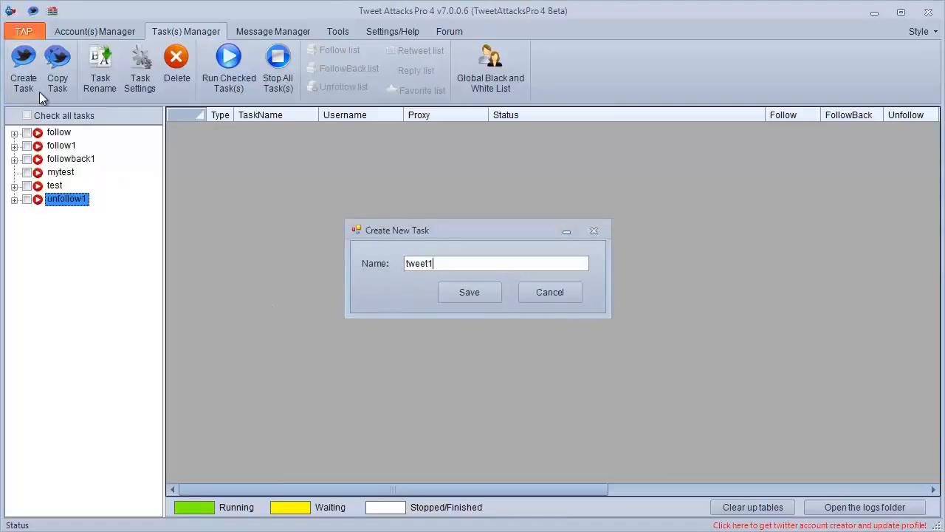
click(451, 297)
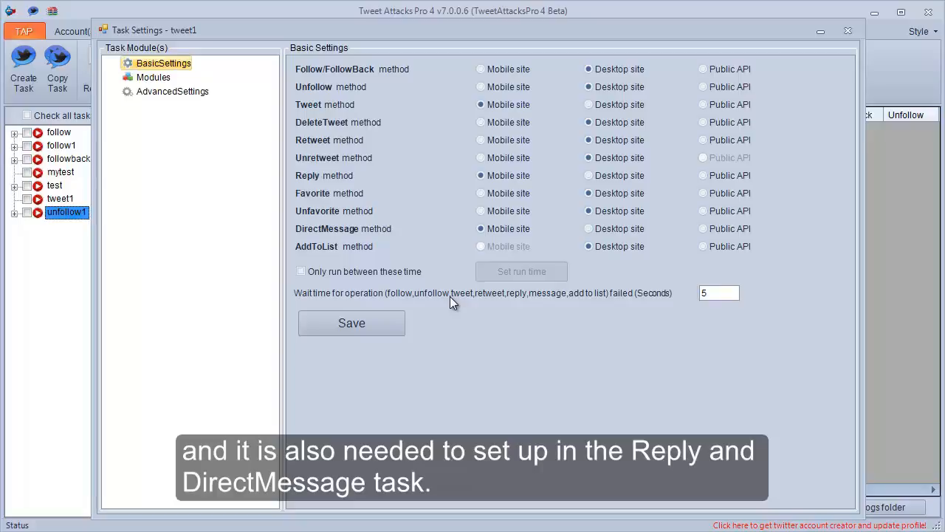
Step: Add a GetContent module to the tweet1 task
click(158, 78)
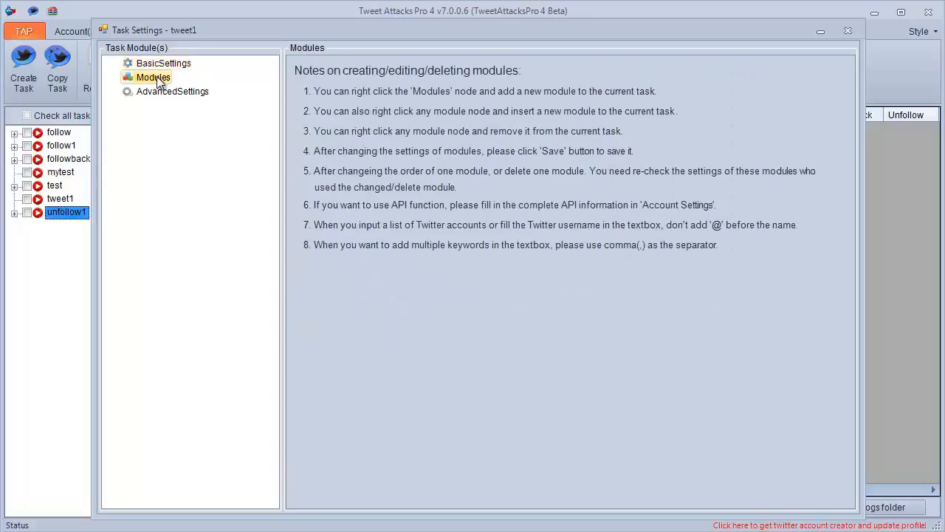
right_click(157, 79)
mouse_move(235, 87)
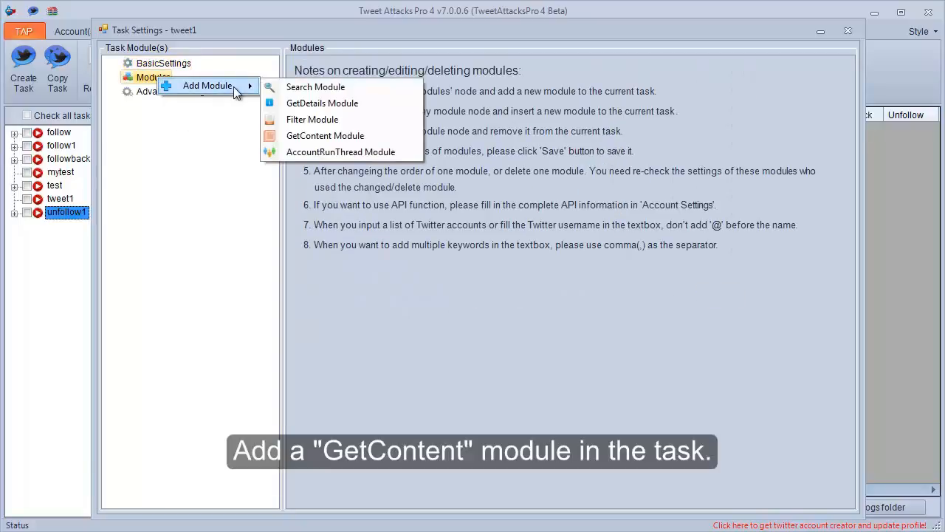
click(278, 135)
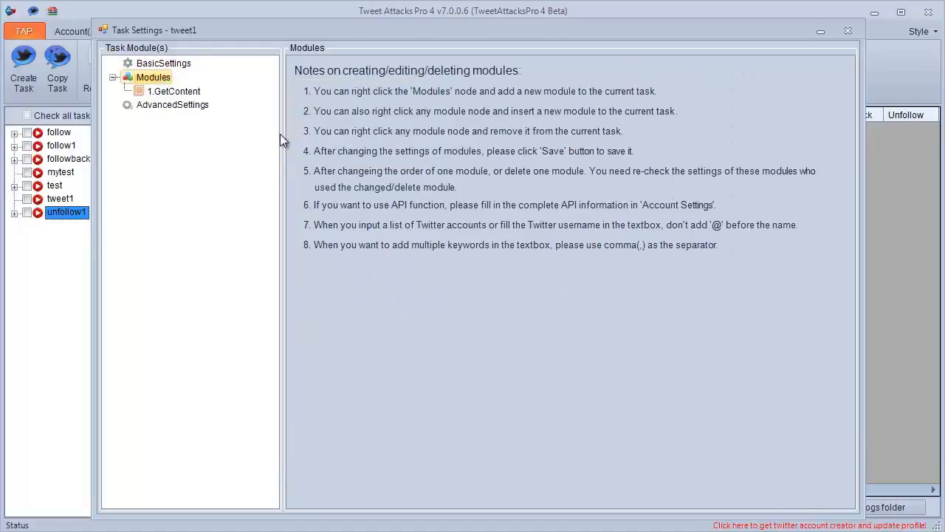
Step: Enter "The first wealth is health." as the GetContent module's basic content
click(178, 93)
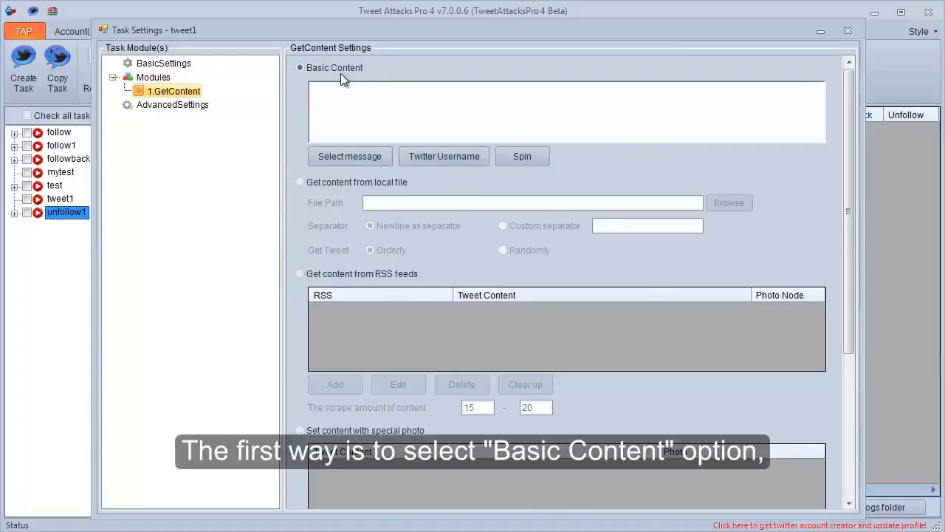
click(326, 105)
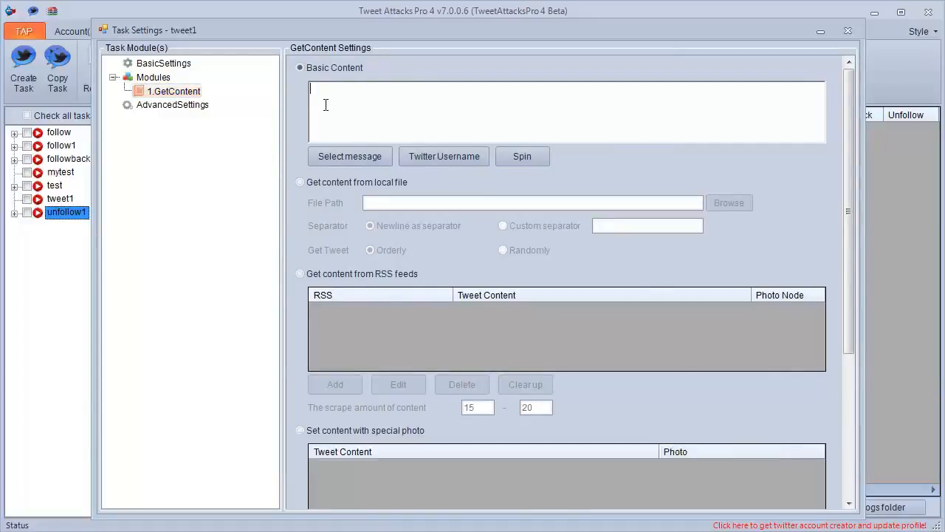
text(The firs)
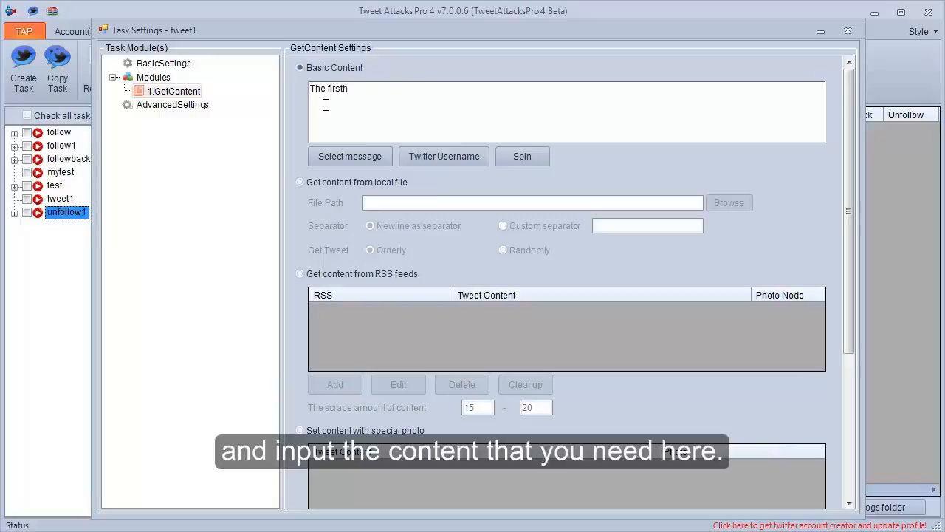
text(t )
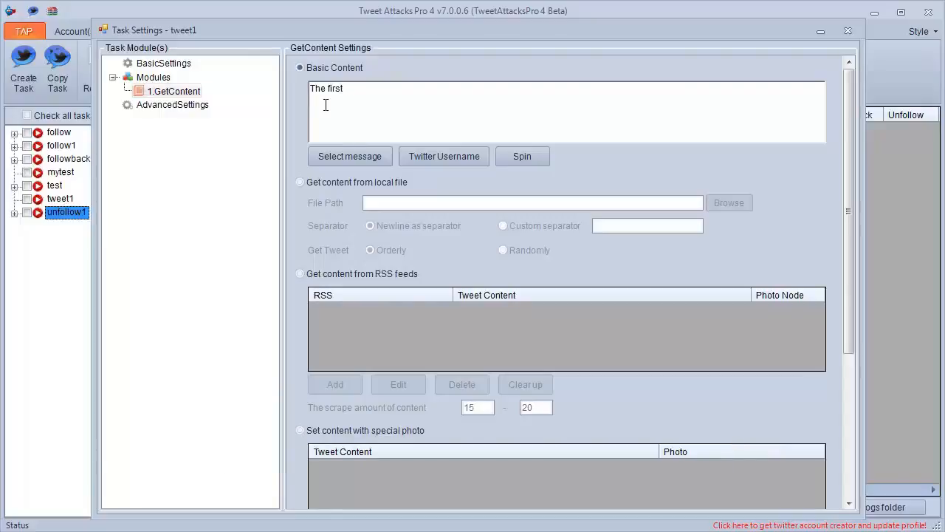
text(wealth is health.)
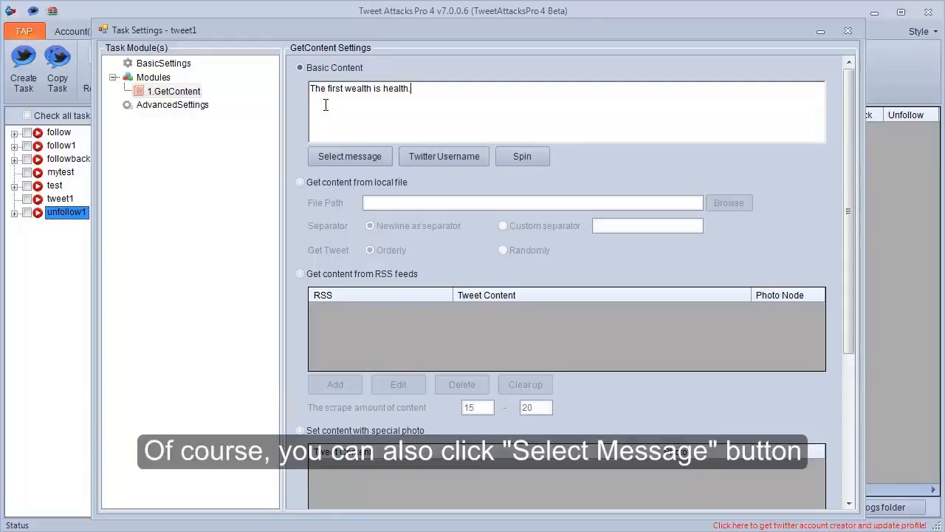
Step: Append the saved message message1 from the MyMessage folder to the end of the basic content
click(336, 154)
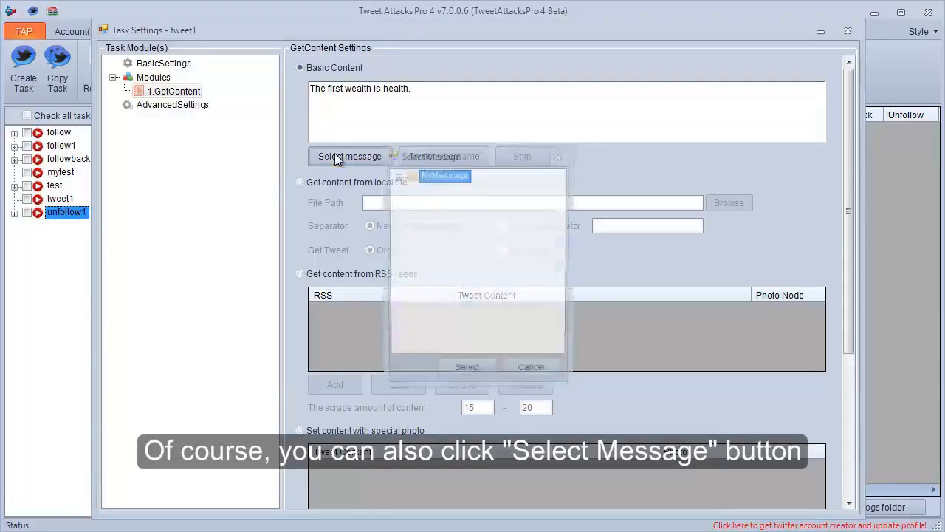
click(397, 176)
click(444, 188)
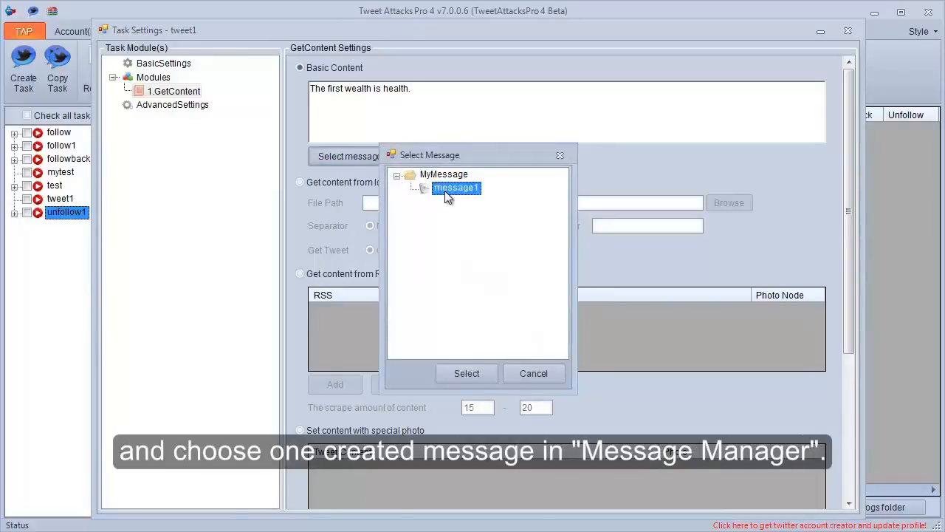
click(467, 374)
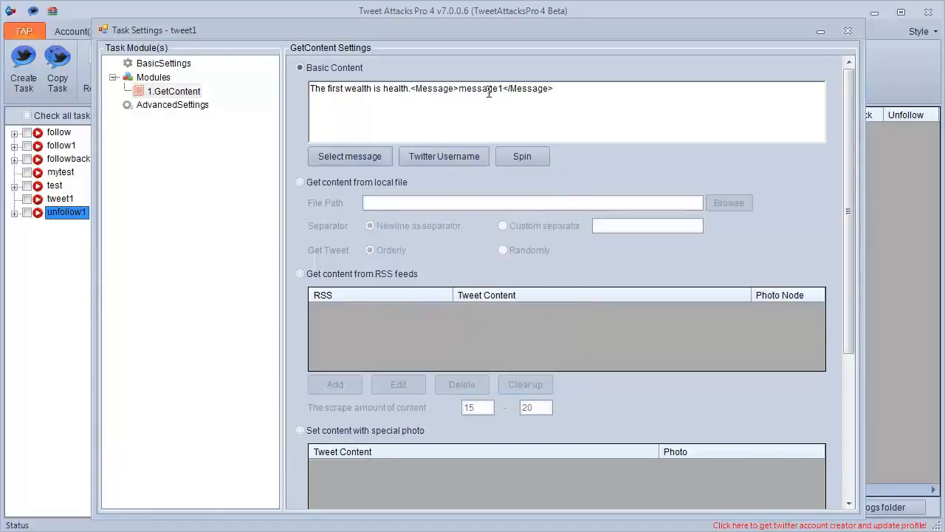
drag(510, 89, 460, 86)
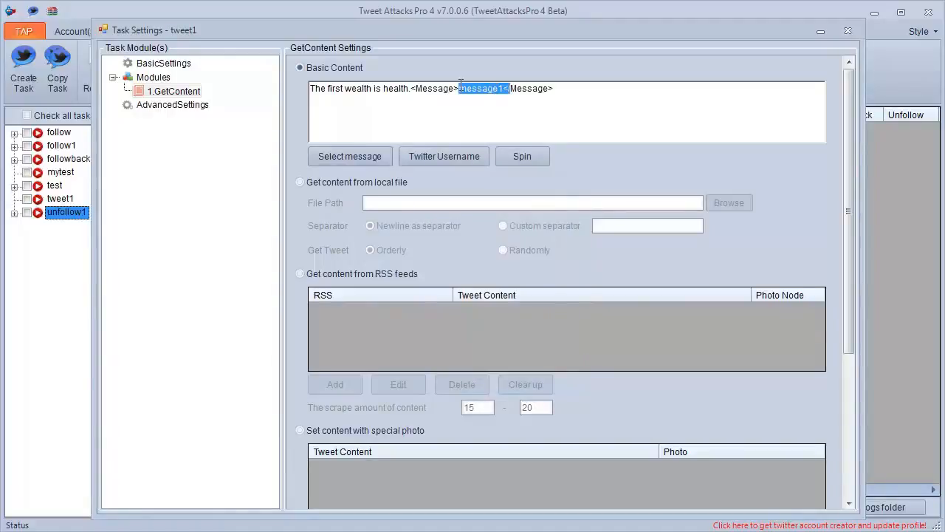
click(413, 89)
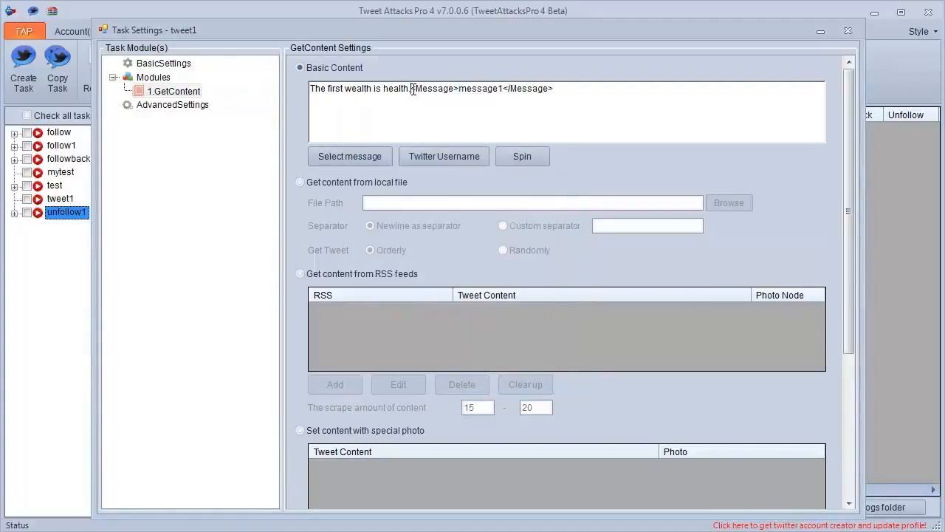
Step: Insert the Twitter username placeholder before "wealth" in the basic content
click(347, 88)
click(443, 156)
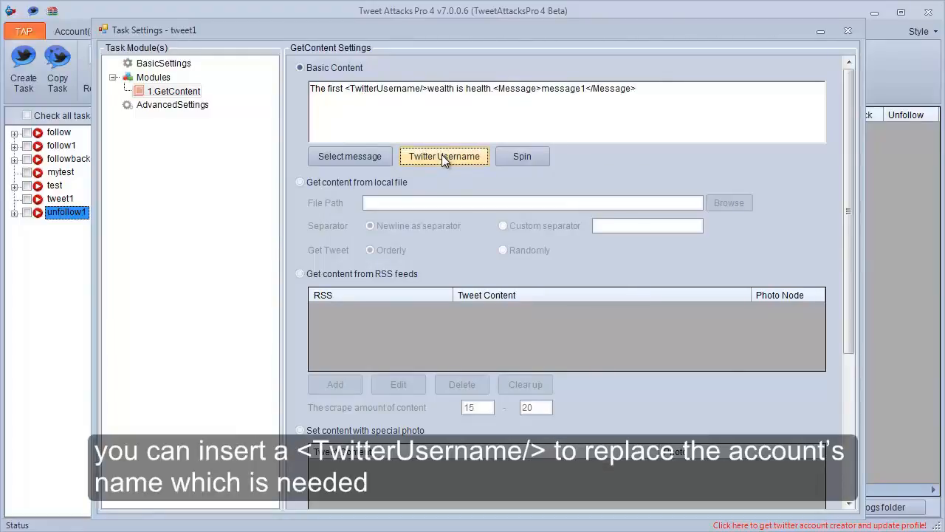
drag(429, 89, 352, 89)
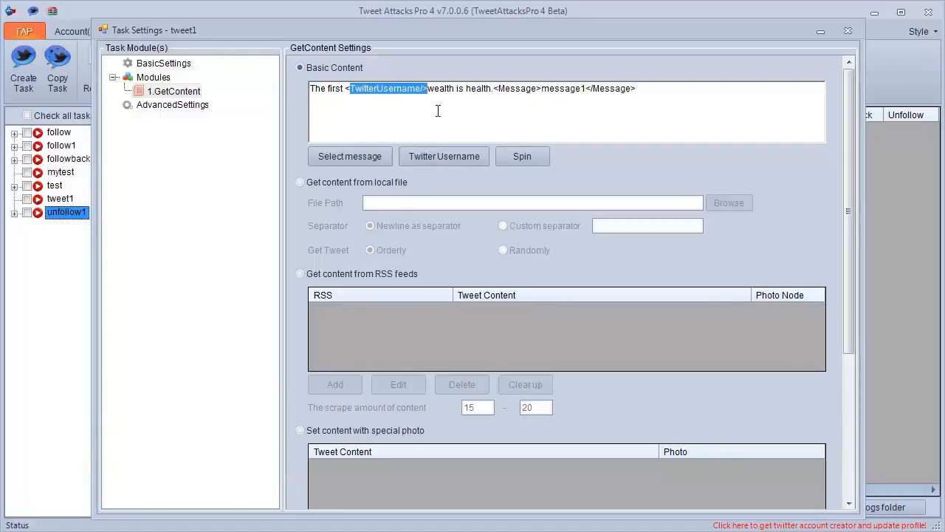
key(Right)
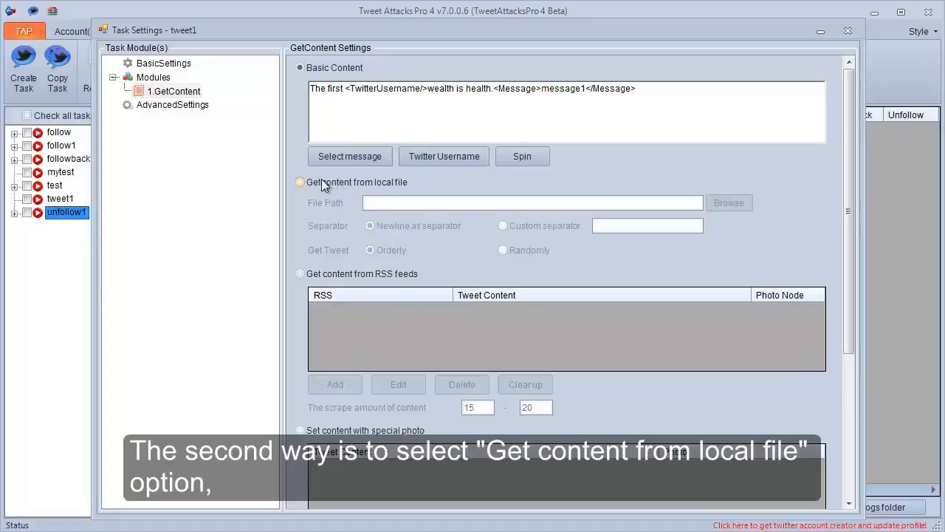
Step: Set the module to get content from a local file and review the prepared tweets in TweetContent.txt in Notepad++
click(323, 183)
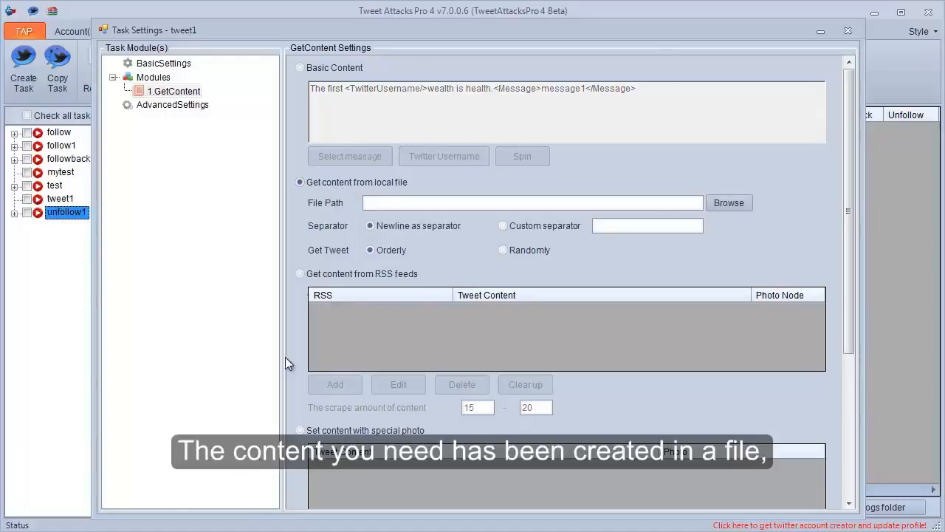
key(alt+Tab)
click(426, 247)
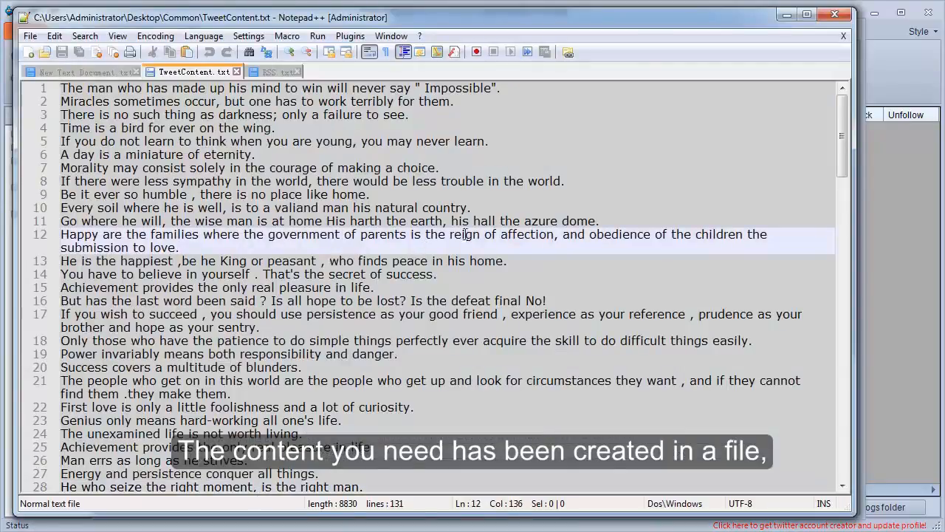
scroll(526, 220, down, 3)
scroll(525, 220, down, 4)
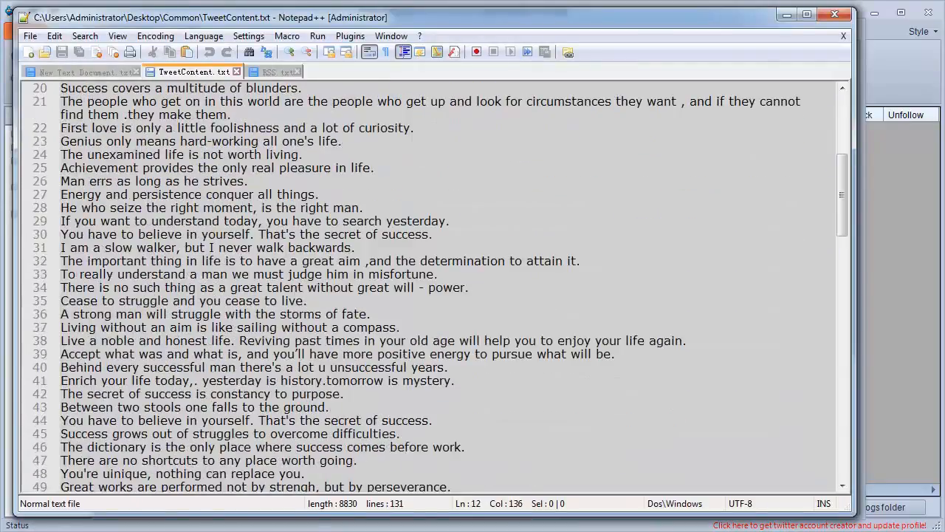
key(alt+Tab)
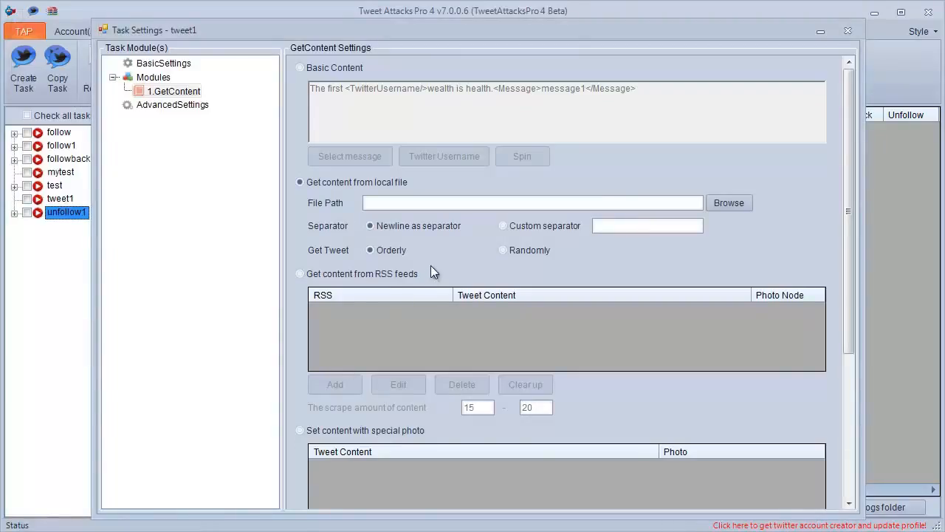
Step: Load TweetContent.txt from the desktop's Common folder as the local content file and set tweets to be taken randomly
click(723, 202)
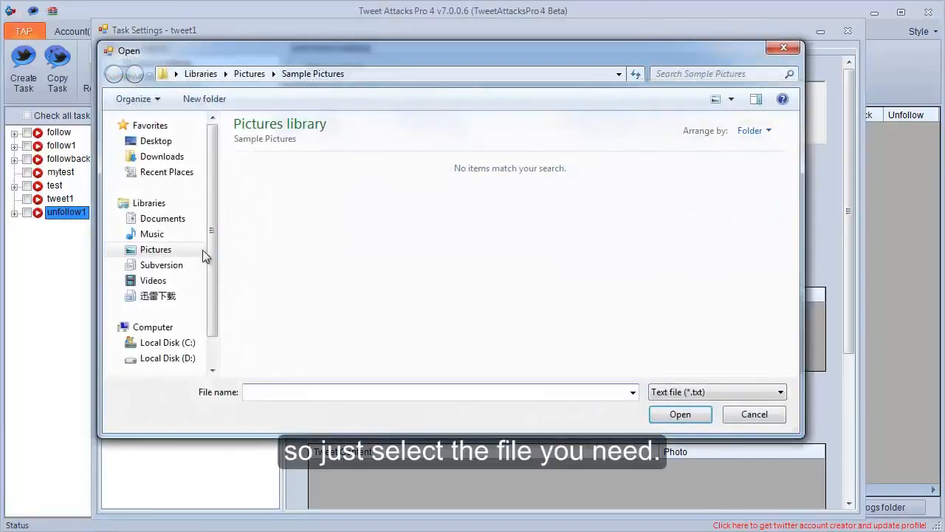
click(158, 141)
double_click(455, 250)
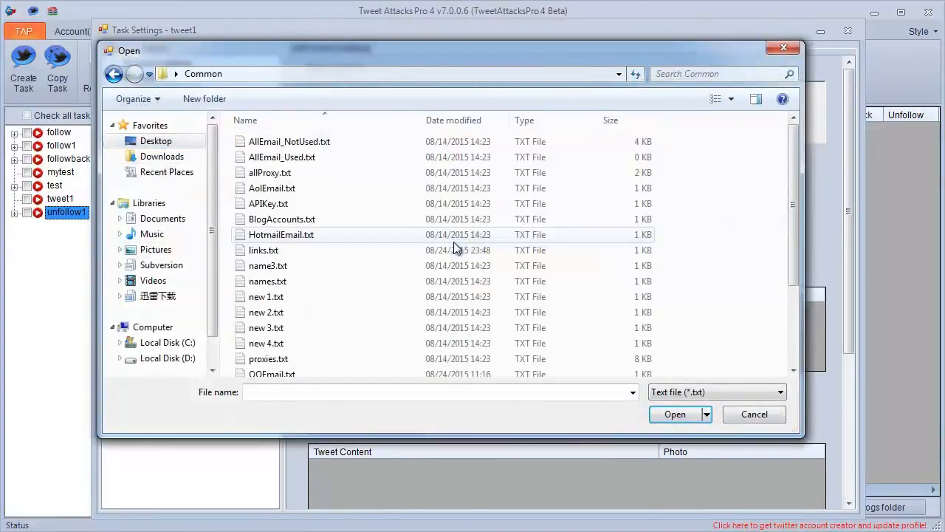
click(364, 324)
scroll(363, 324, down, 3)
double_click(309, 327)
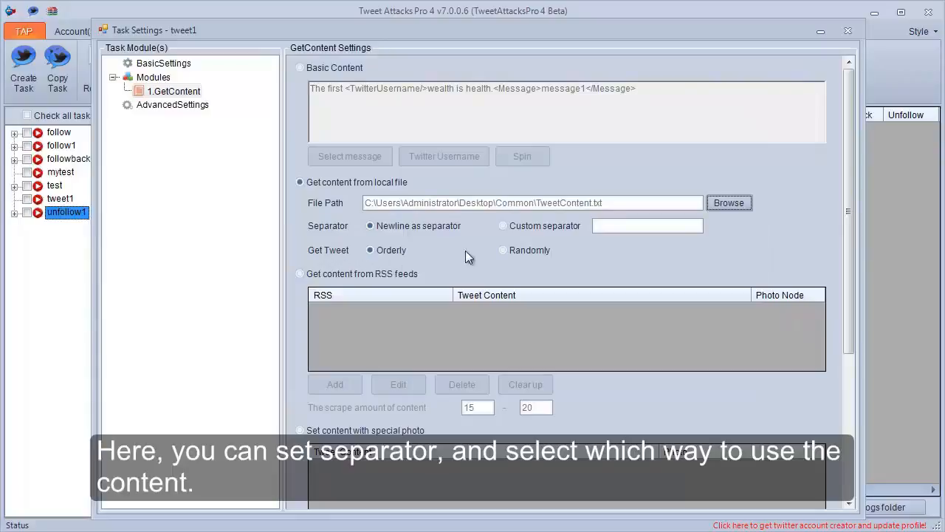
click(504, 249)
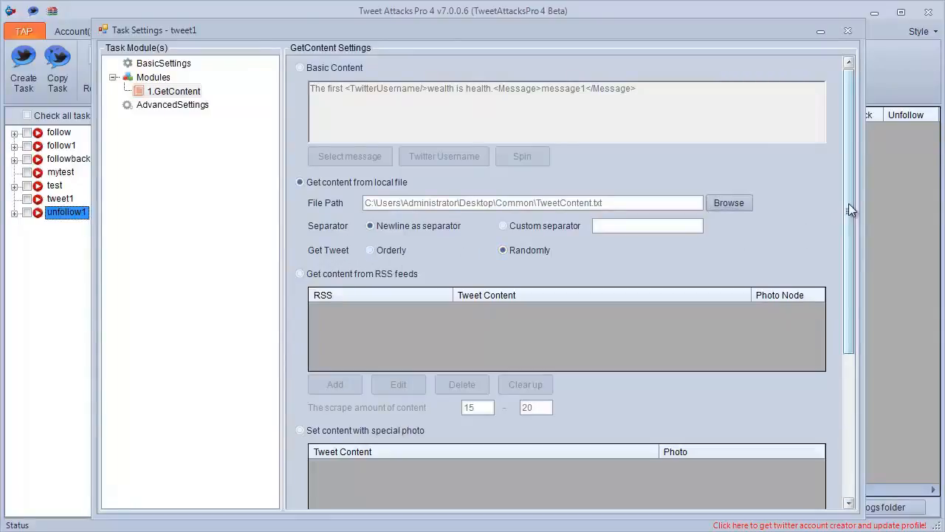
drag(848, 212, 828, 327)
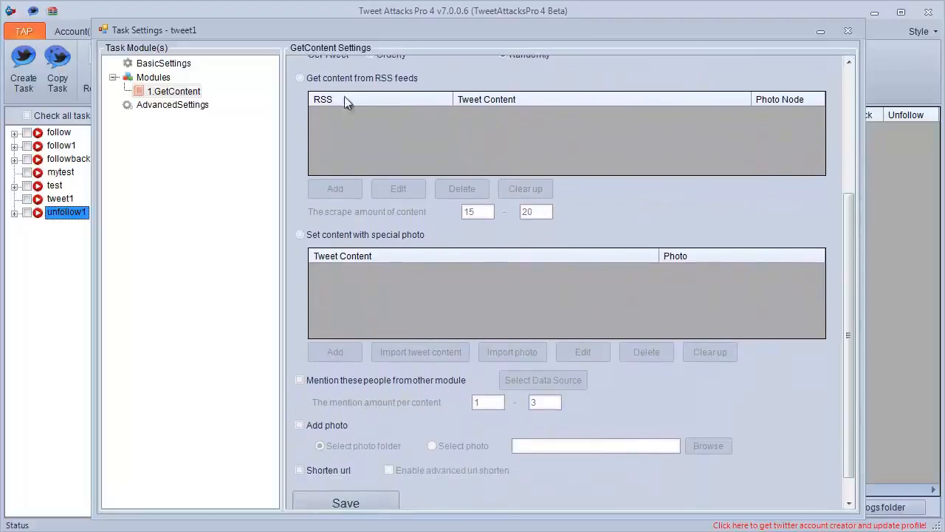
click(340, 82)
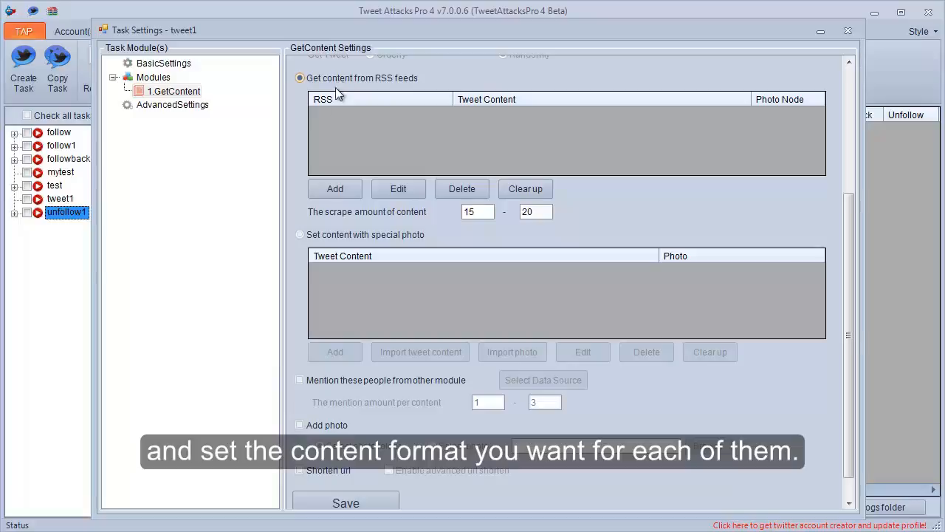
click(335, 189)
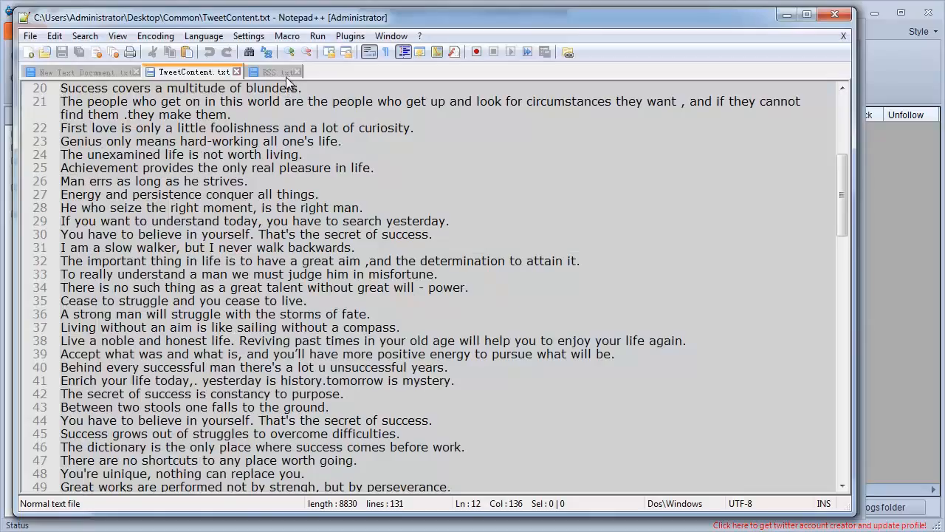
click(285, 74)
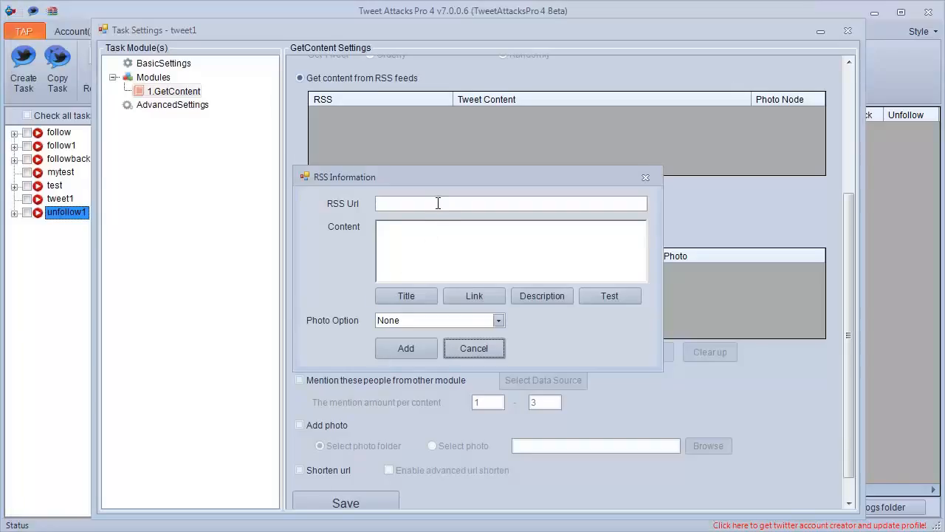
click(438, 203)
text(http://feeds.feedburner.com/AppAdvice)
Step: Set the feed's content to "Look here: " followed by the RSS title and link placeholders
click(428, 242)
text(Look here)
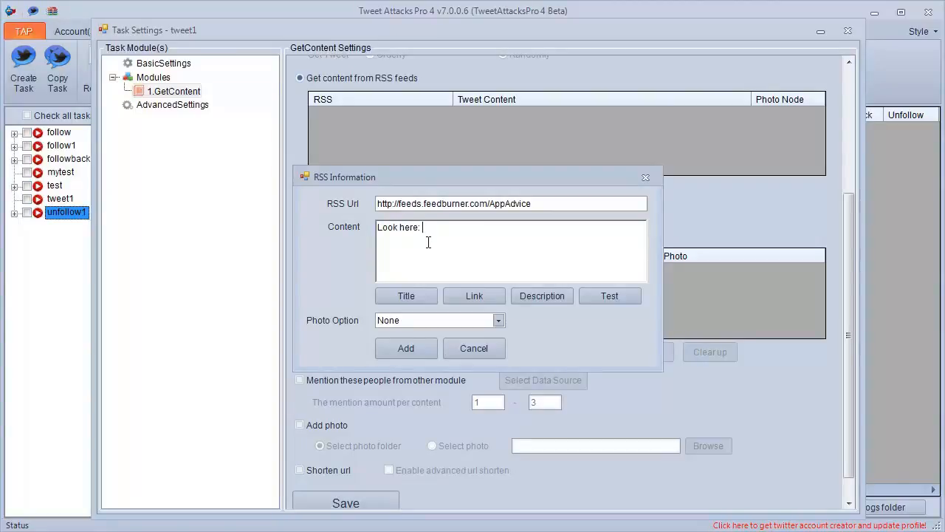
text(:)
click(415, 295)
click(478, 295)
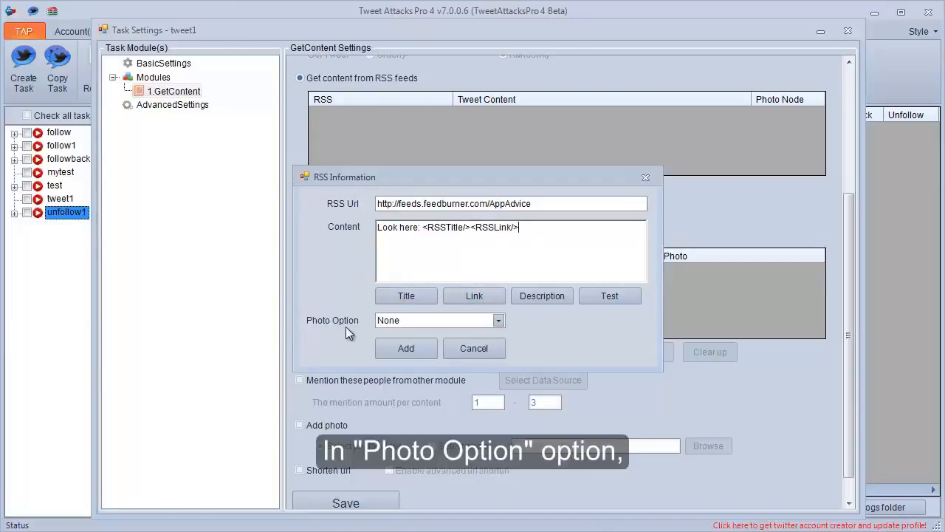
Step: Try the Get Photo From RSS Node option for the feed with "image" as the node name
click(499, 319)
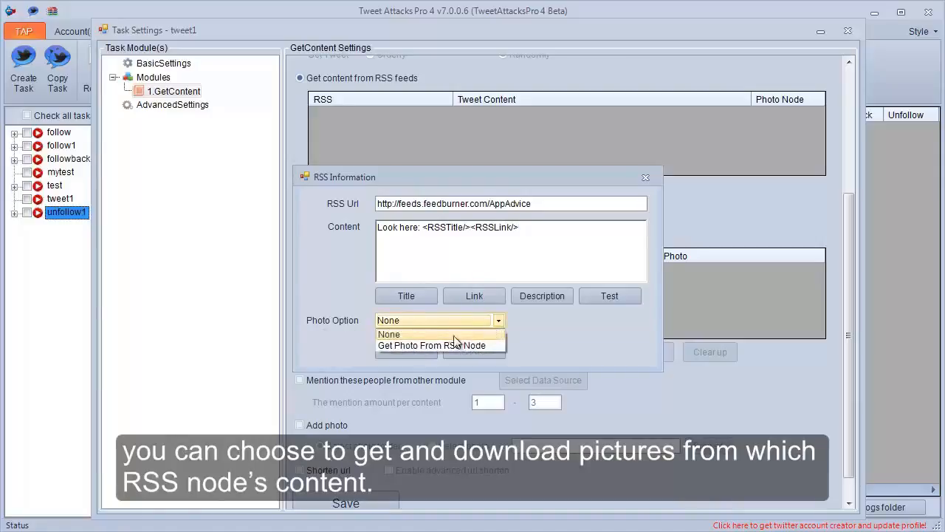
click(400, 345)
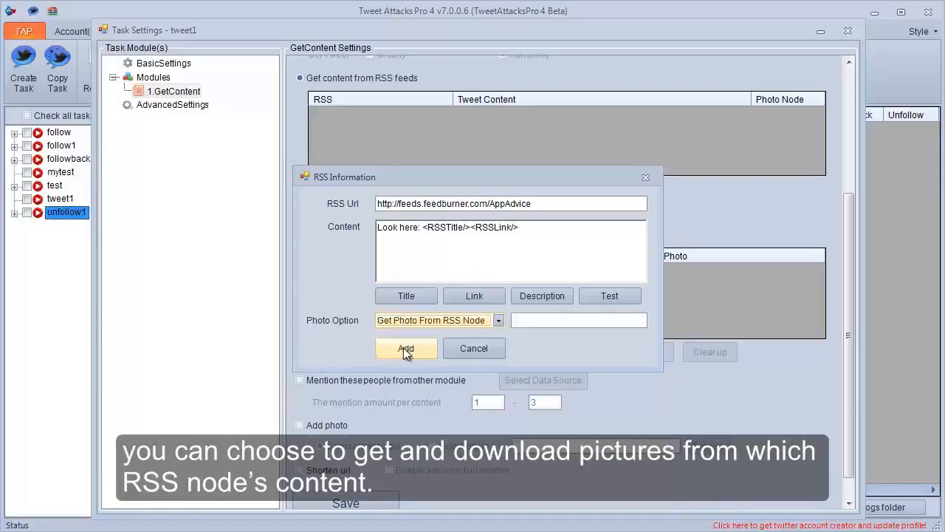
click(517, 323)
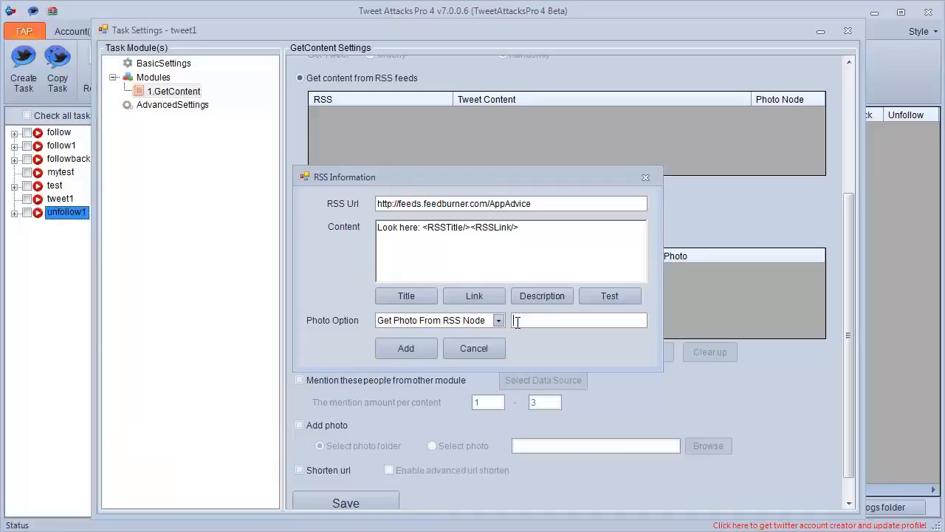
text(image)
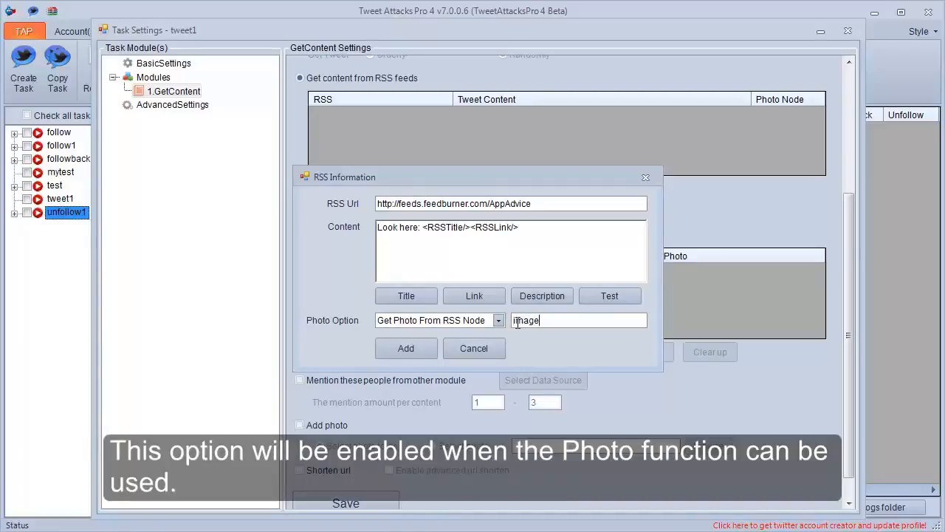
Step: Set the feed's photo option to None and add the feed to the RSS list
click(502, 321)
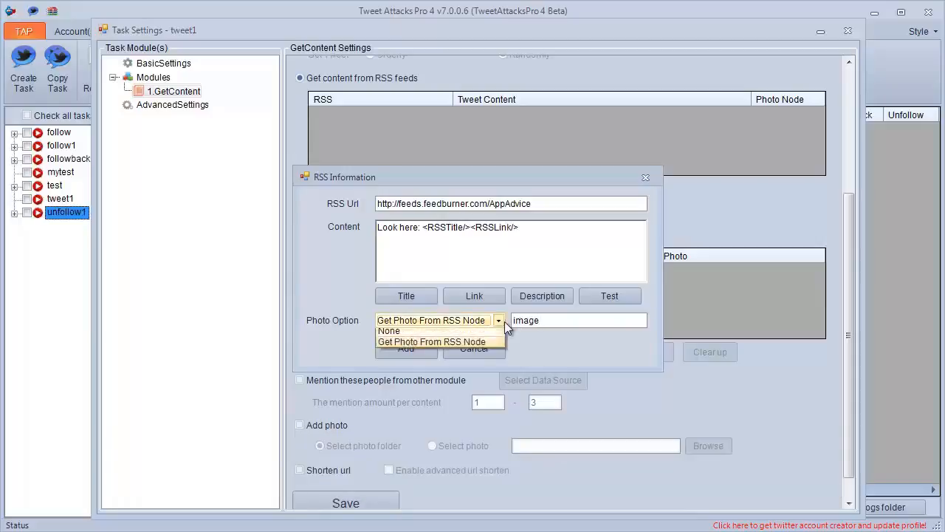
click(493, 333)
click(380, 349)
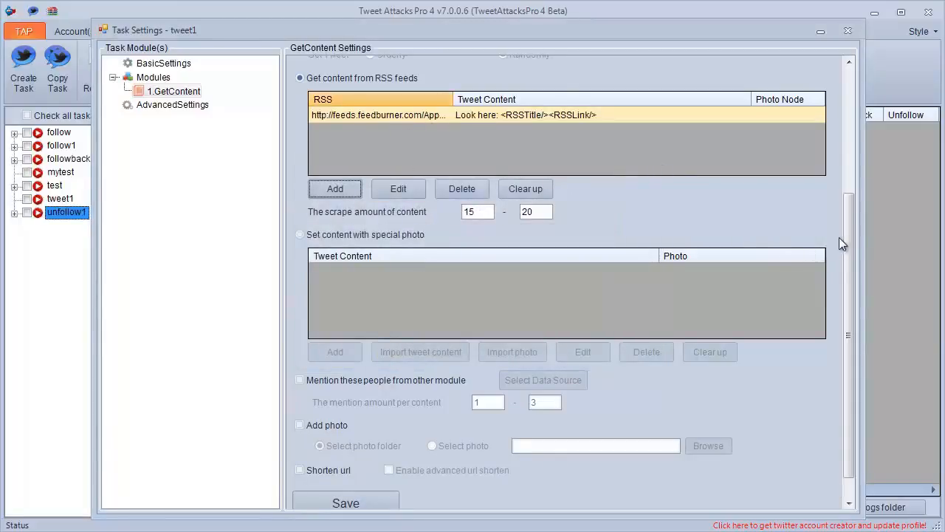
Step: Switch the source to content with special photo and enter "The first wealth is health." as the content of a new entry
drag(845, 232, 845, 278)
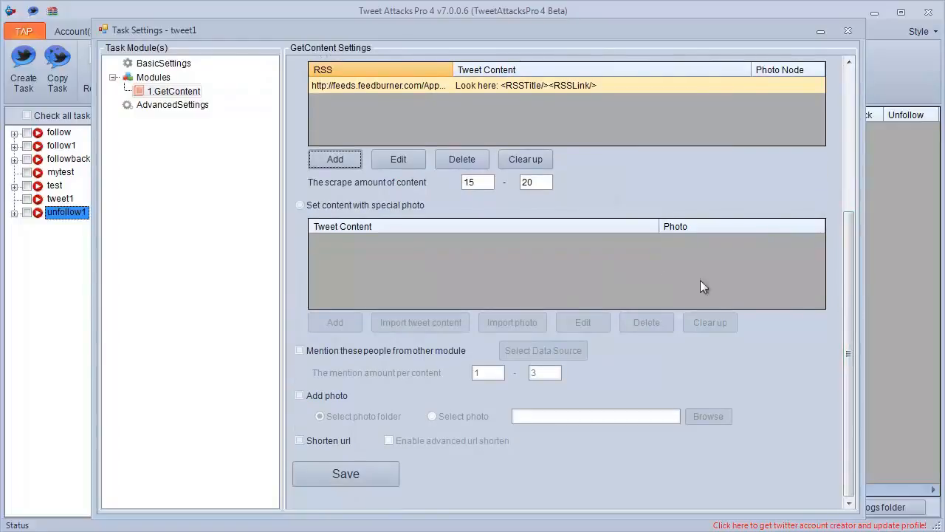
click(319, 207)
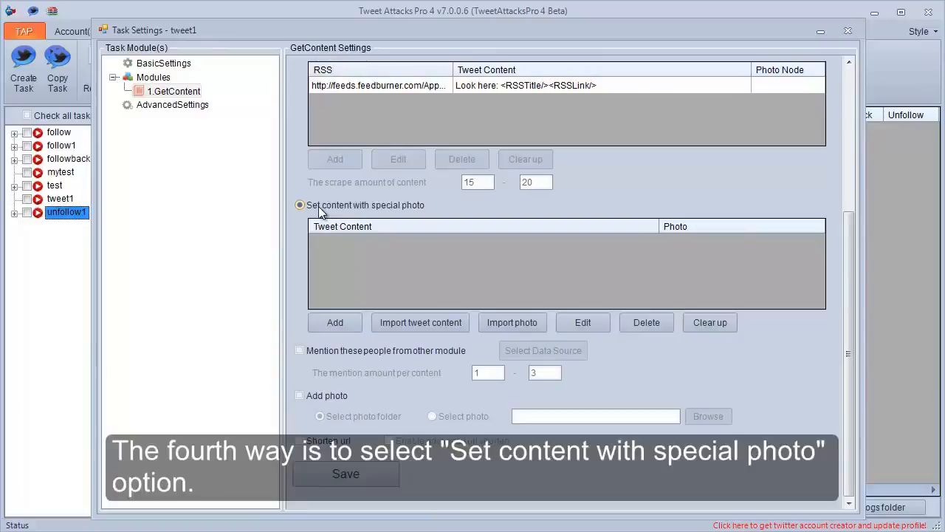
click(325, 325)
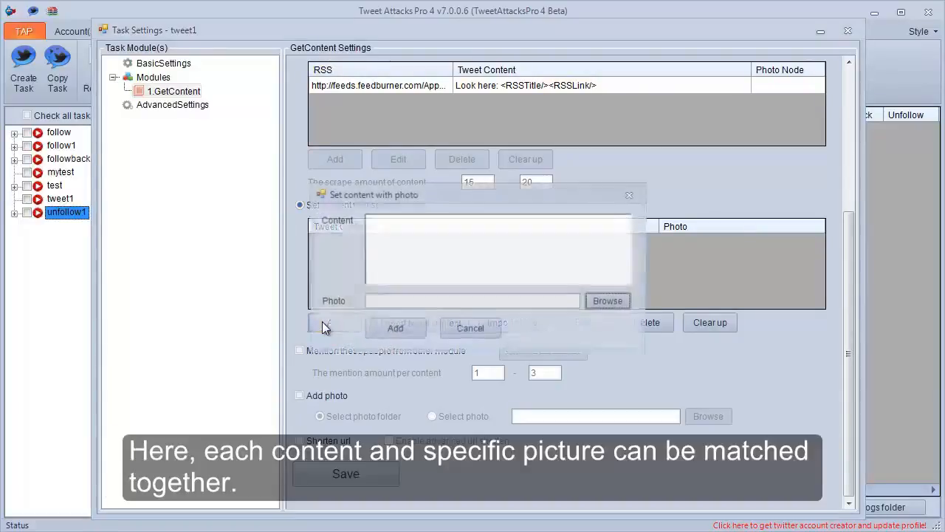
text(The )
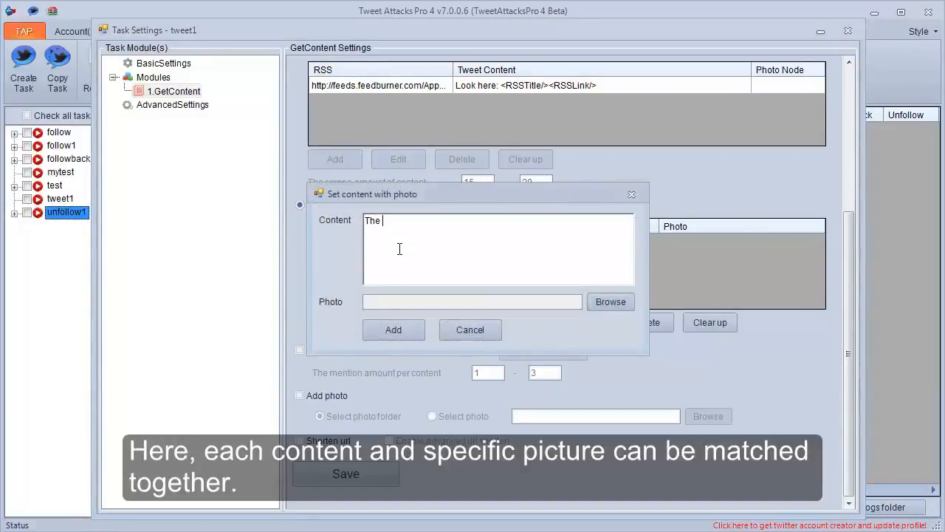
text(first)
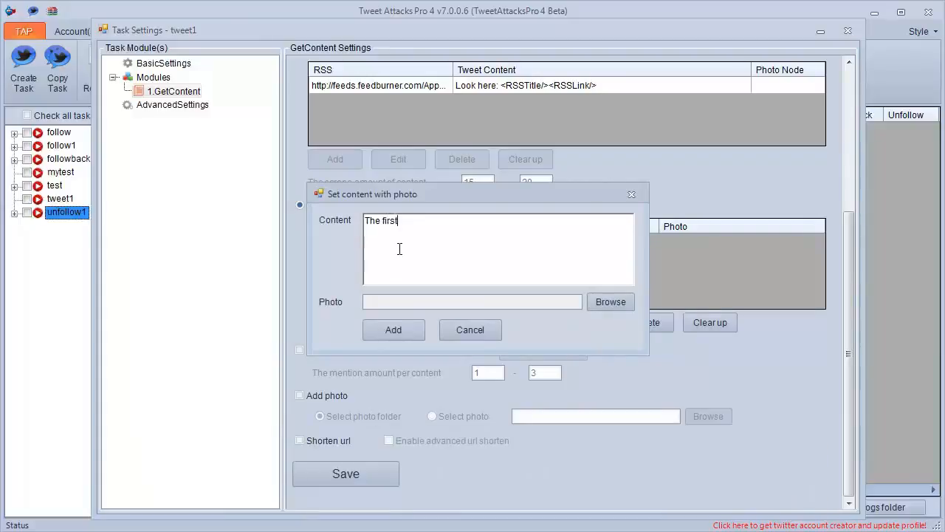
text( wealth is health.)
Step: Attach Desert.jpg from the Sample Pictures folder to the entry and add it to the tweet content list
click(602, 301)
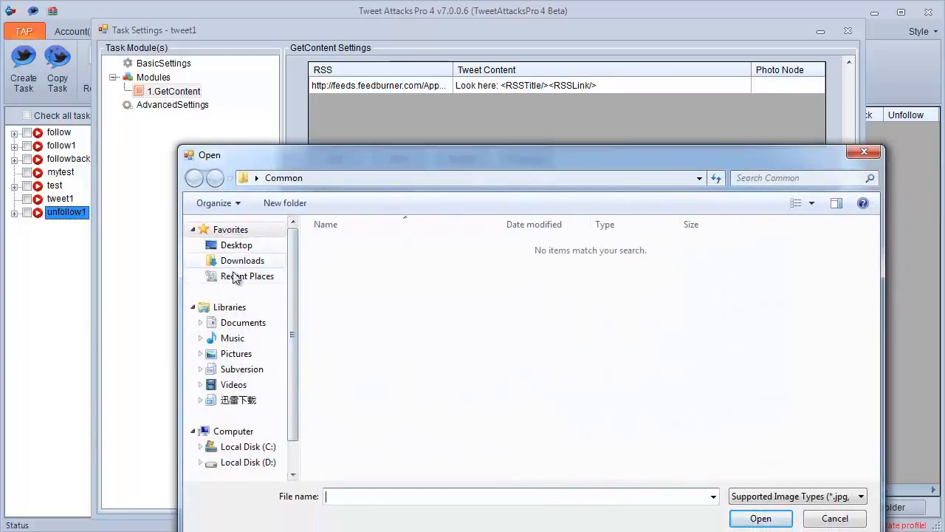
click(238, 355)
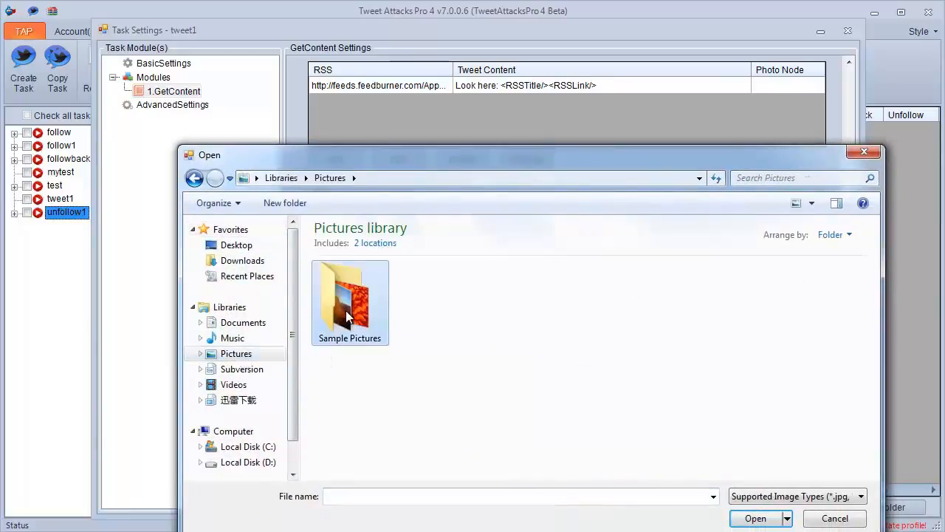
double_click(347, 316)
click(415, 319)
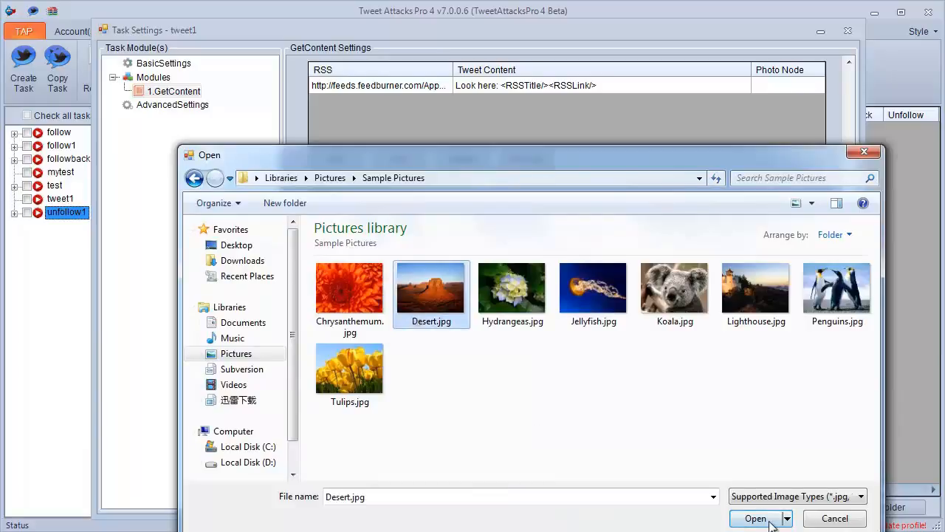
click(756, 518)
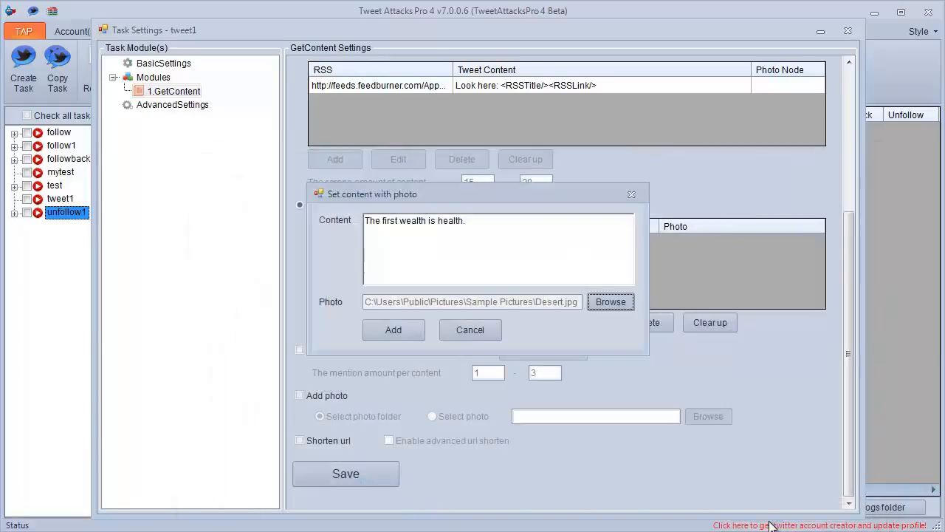
click(405, 336)
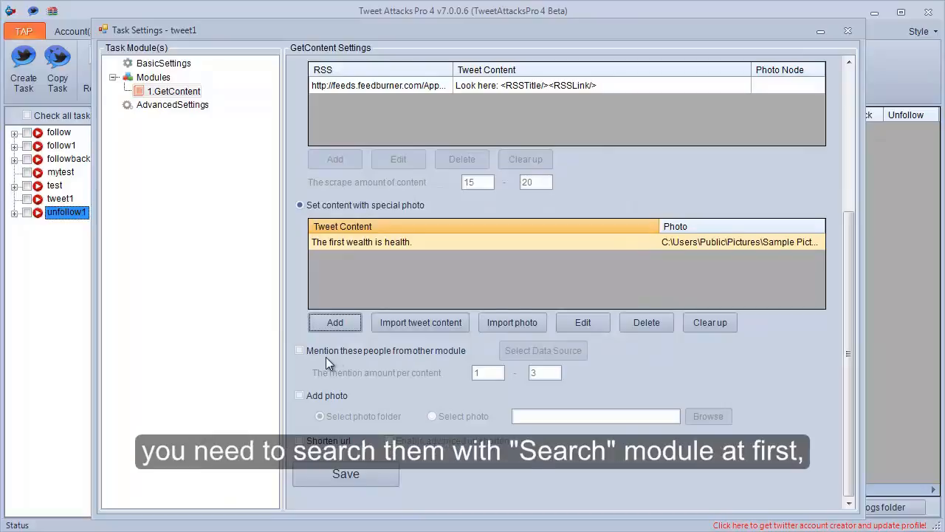
click(326, 352)
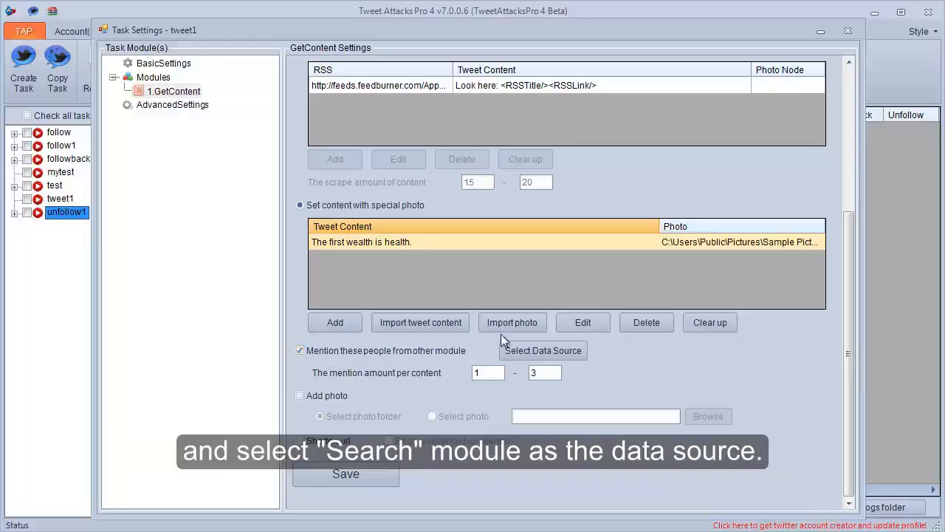
click(539, 350)
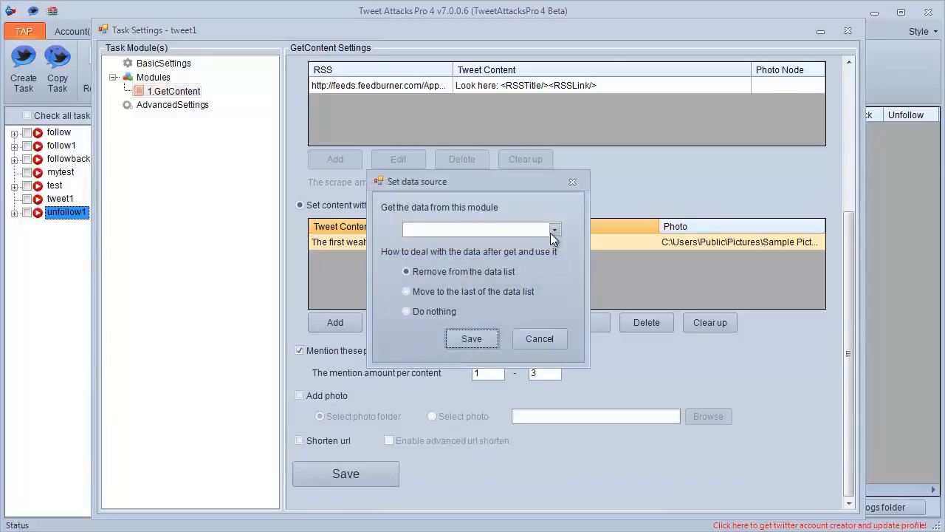
click(552, 336)
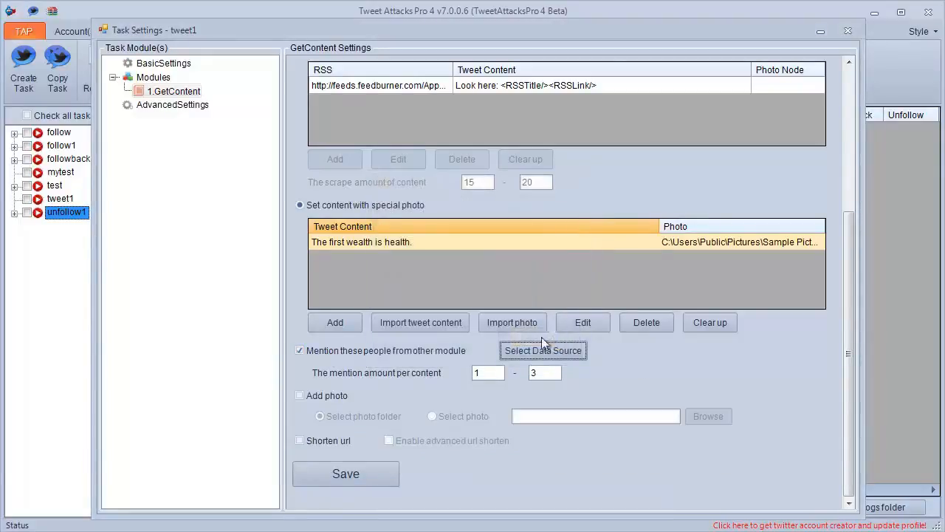
click(384, 351)
Step: Enable adding a photo to tweets from a photo folder and choose My Pictures in the Pictures library as that folder
click(326, 396)
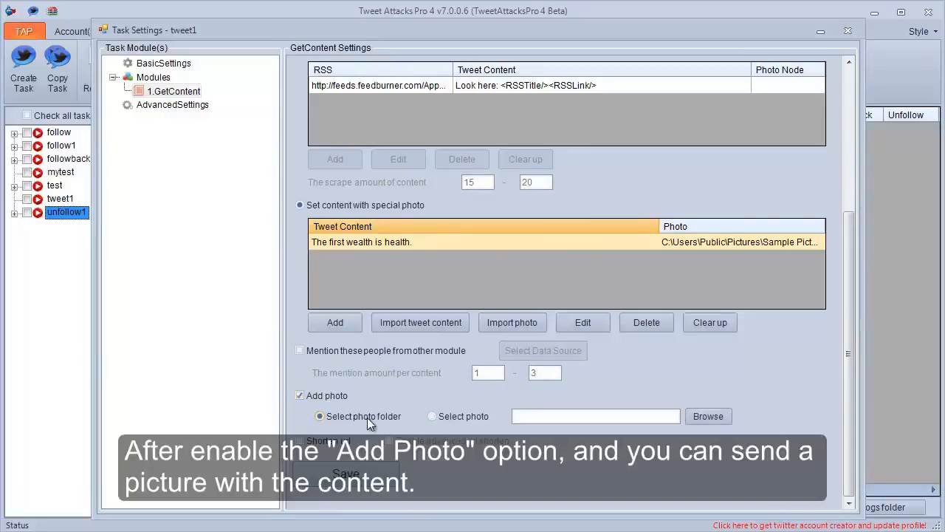
click(448, 416)
click(354, 416)
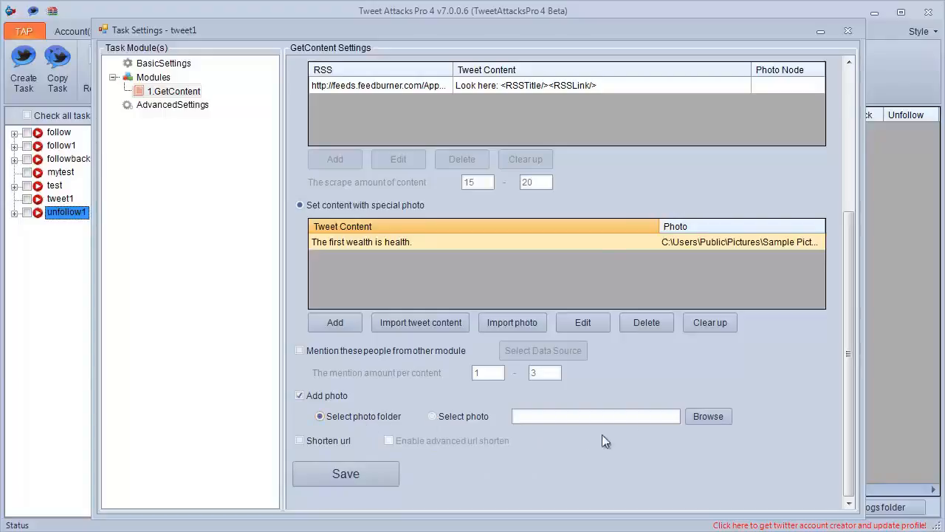
click(699, 420)
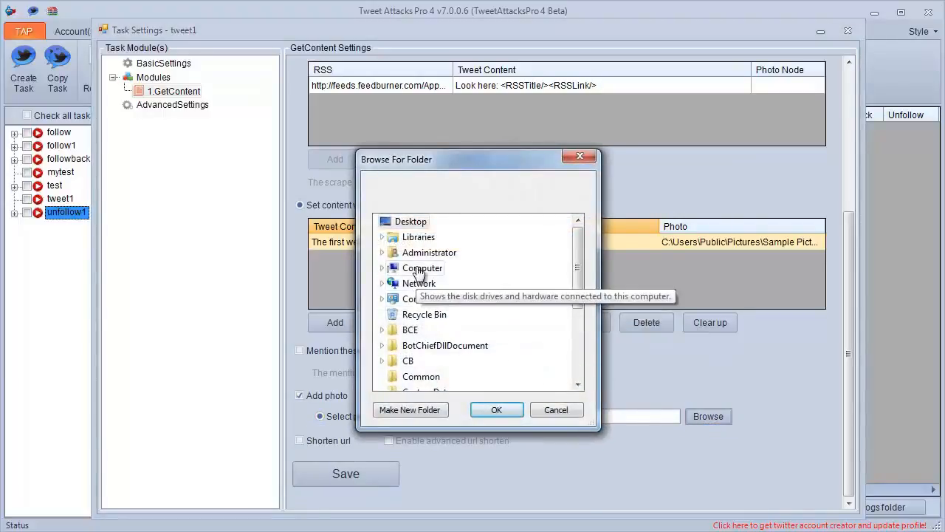
double_click(418, 237)
scroll(420, 303, down, 1)
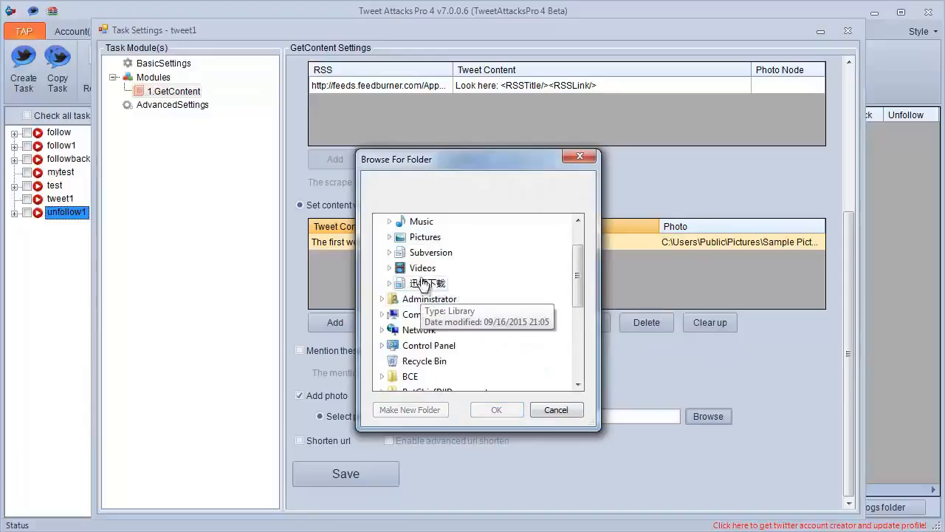
click(426, 241)
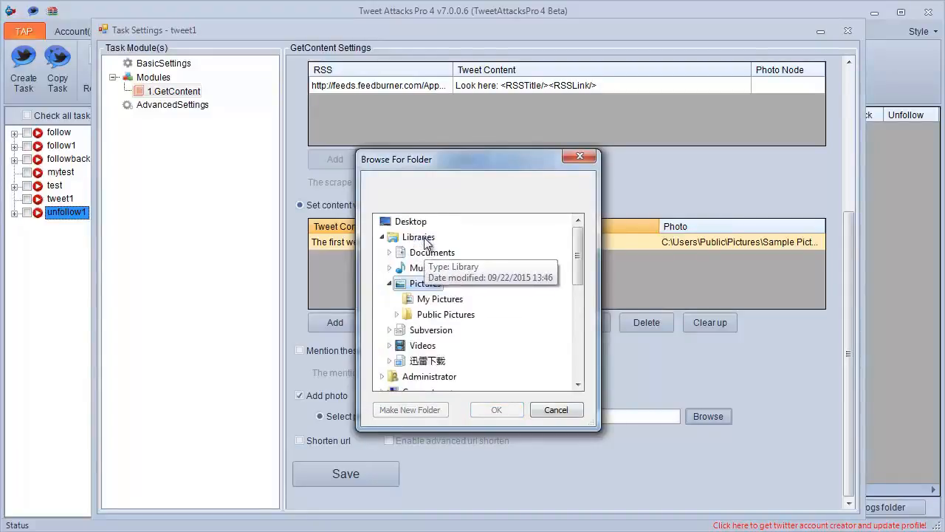
click(435, 303)
click(505, 416)
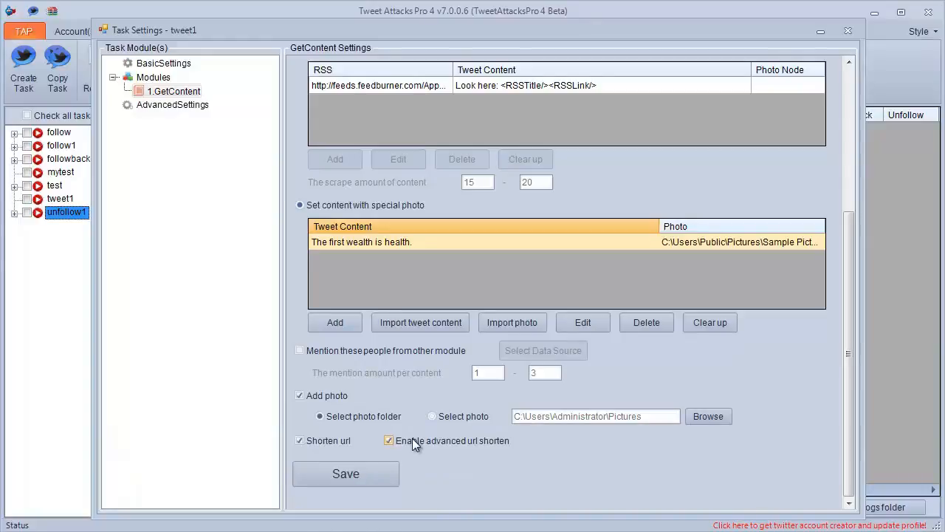
Step: Save the GetContent settings and add an AccountRunThread module to the tweet1 task
click(345, 472)
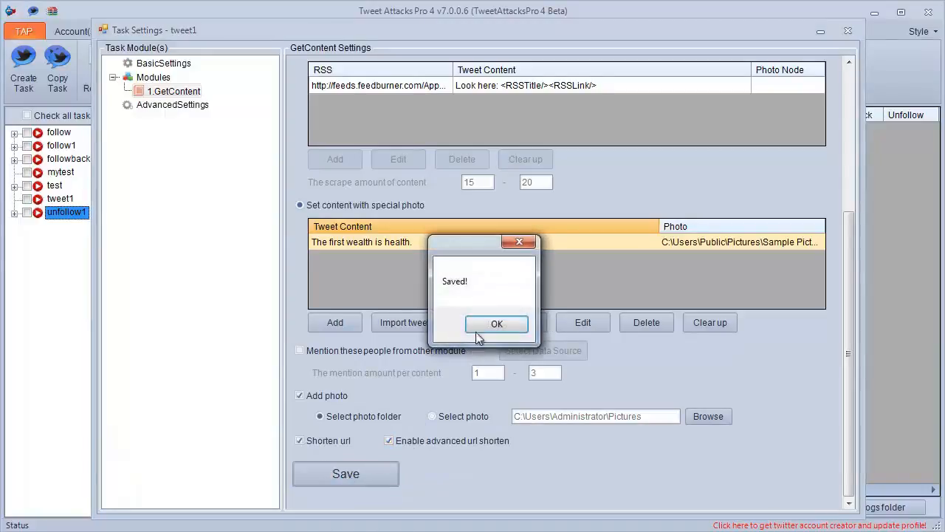
click(479, 321)
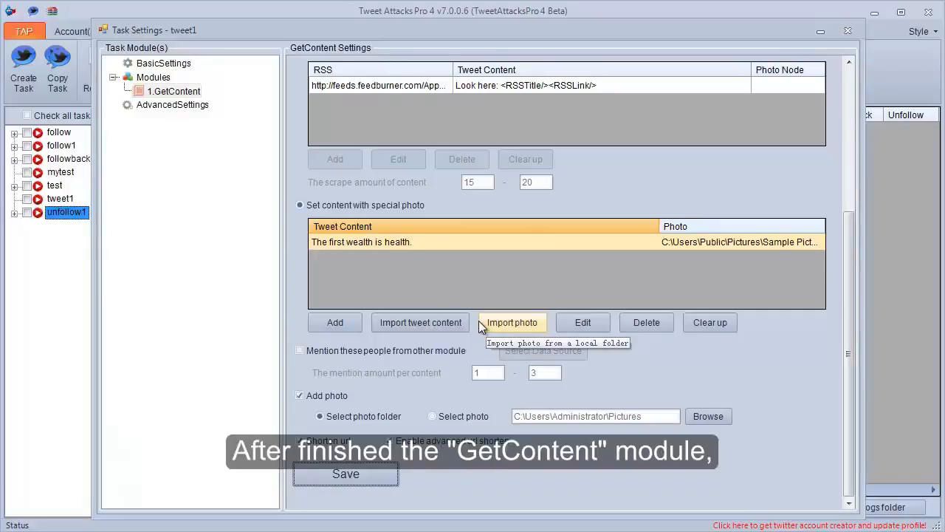
right_click(165, 79)
mouse_move(238, 86)
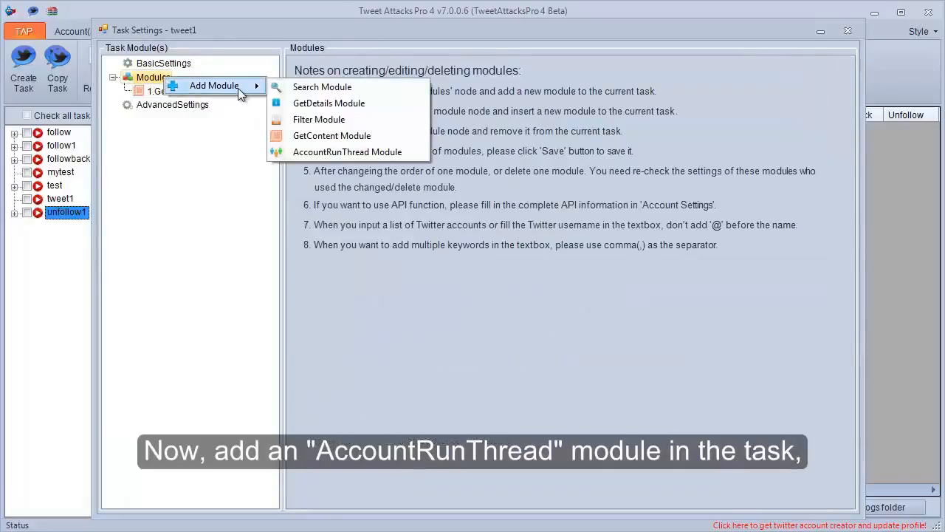
click(289, 149)
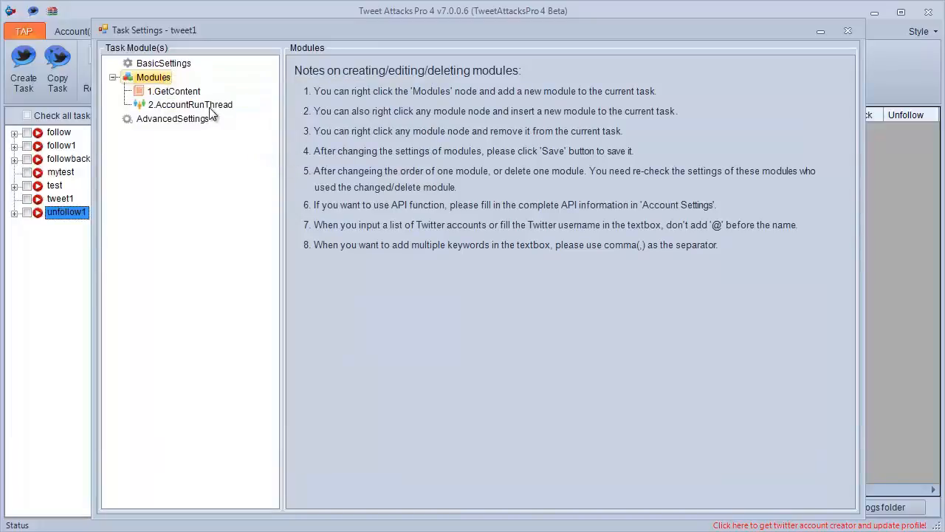
Step: In the AccountRunThread module, select the first two accounts of the newAccounts group and save the settings
click(210, 108)
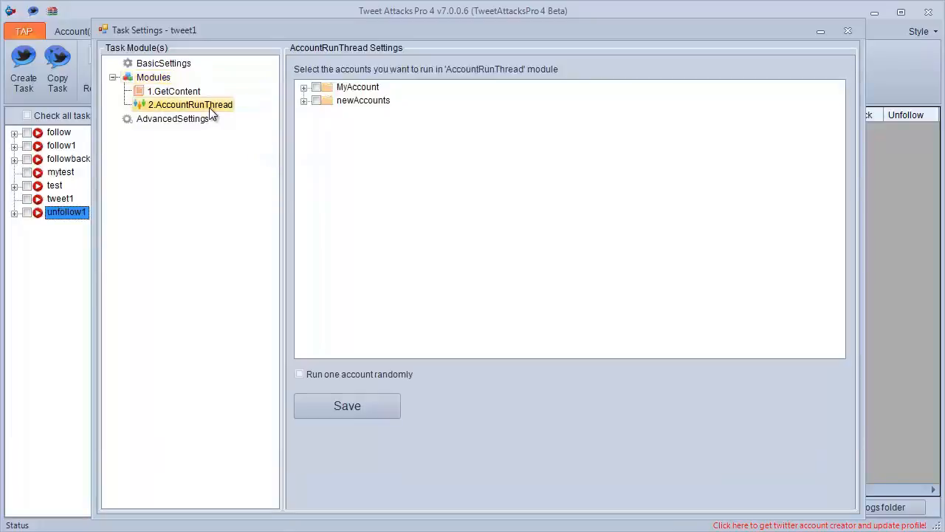
click(303, 101)
click(330, 114)
click(330, 127)
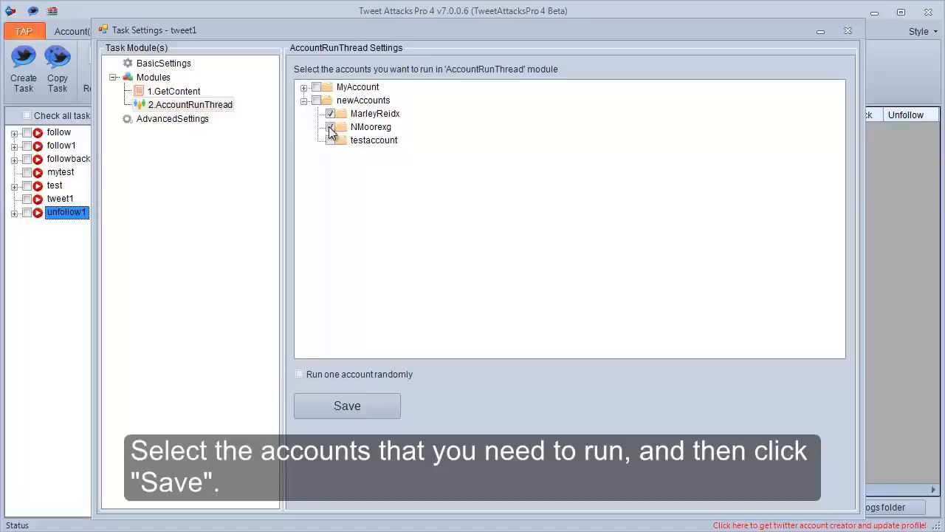
click(341, 403)
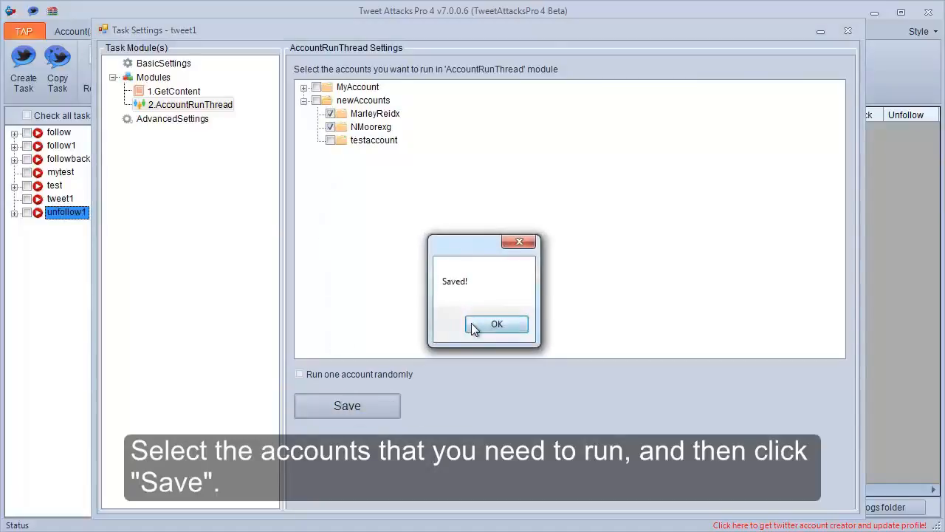
click(493, 323)
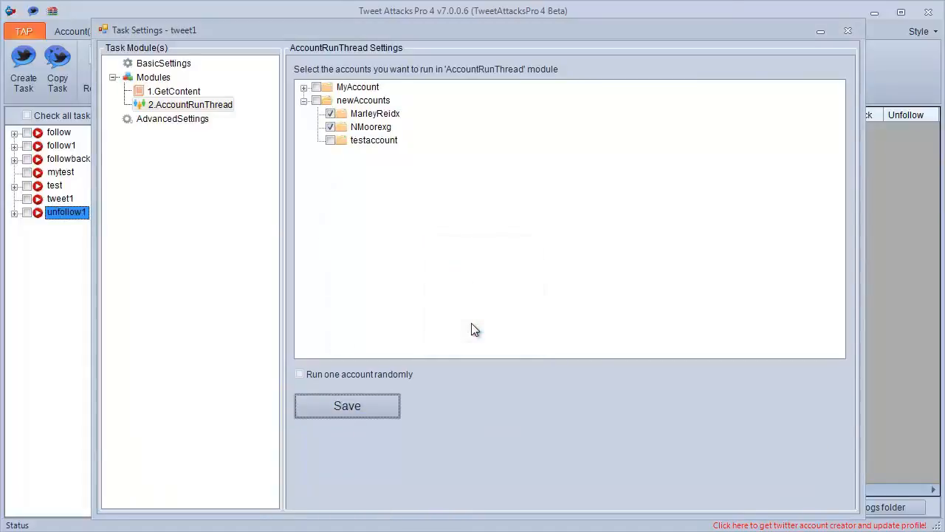
Step: Add a Tweet module under the AccountRunThread module
right_click(196, 106)
mouse_move(281, 118)
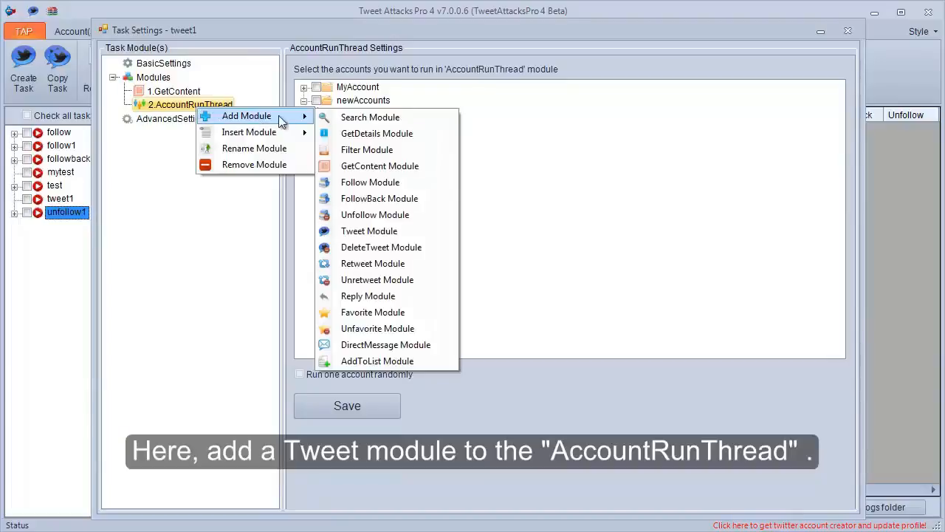
click(355, 230)
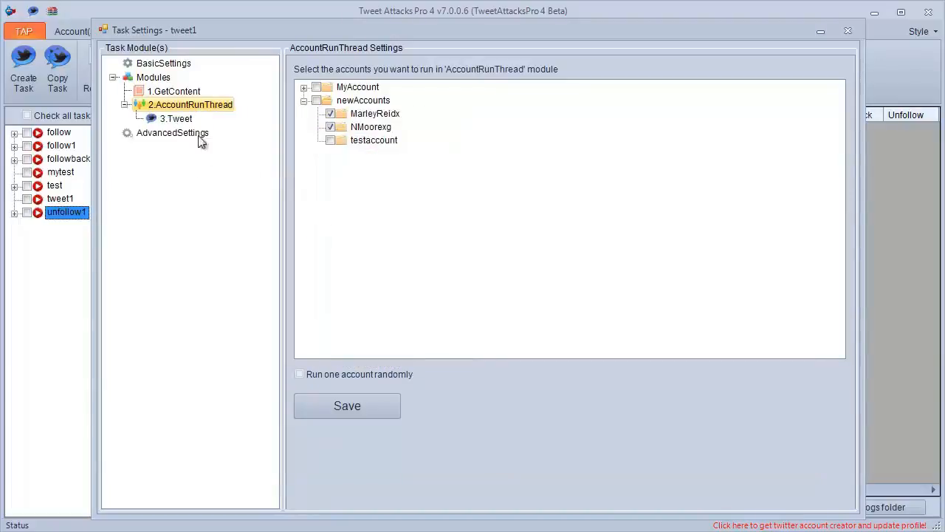
Step: Set 1.GetContent as the data source for the Tweet module's tweet content
click(174, 119)
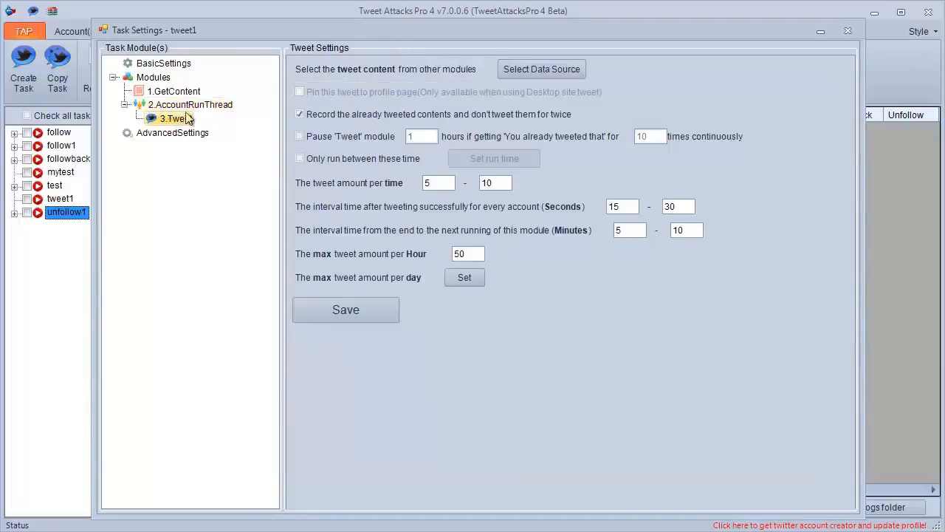
click(561, 72)
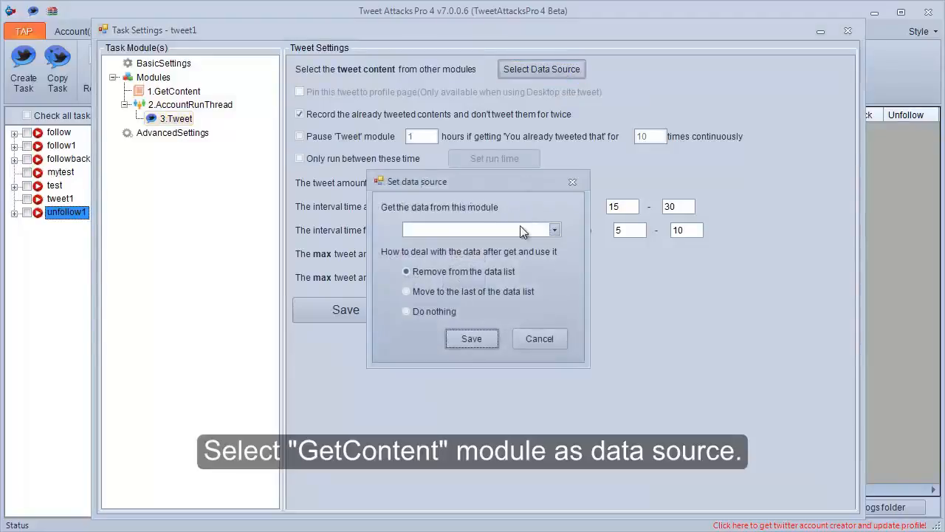
click(519, 228)
click(513, 243)
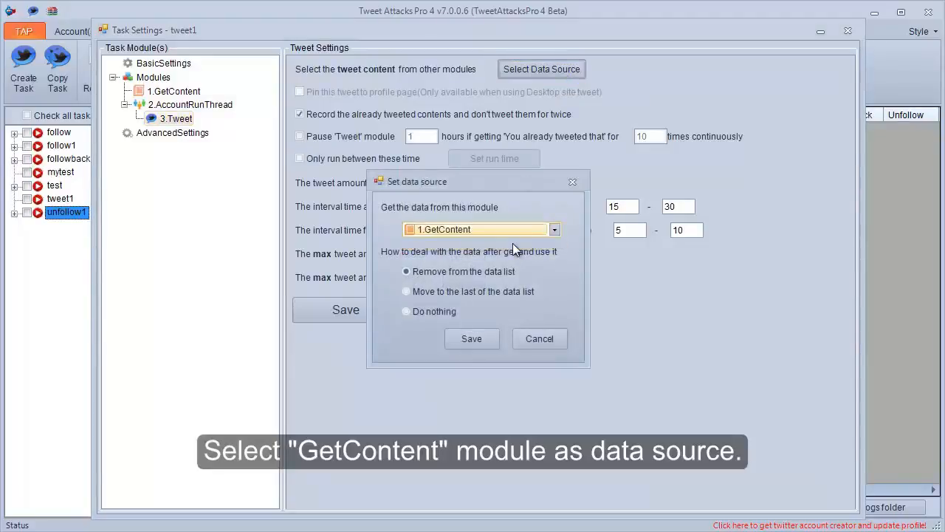
click(478, 336)
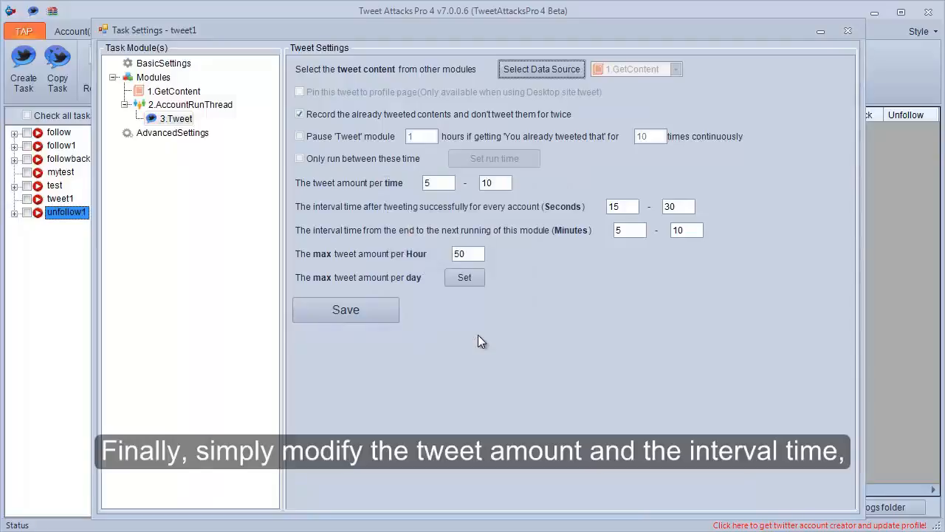
Step: Set the Tweet module's tweet amount per time to 3 - 5
double_click(426, 184)
text(3)
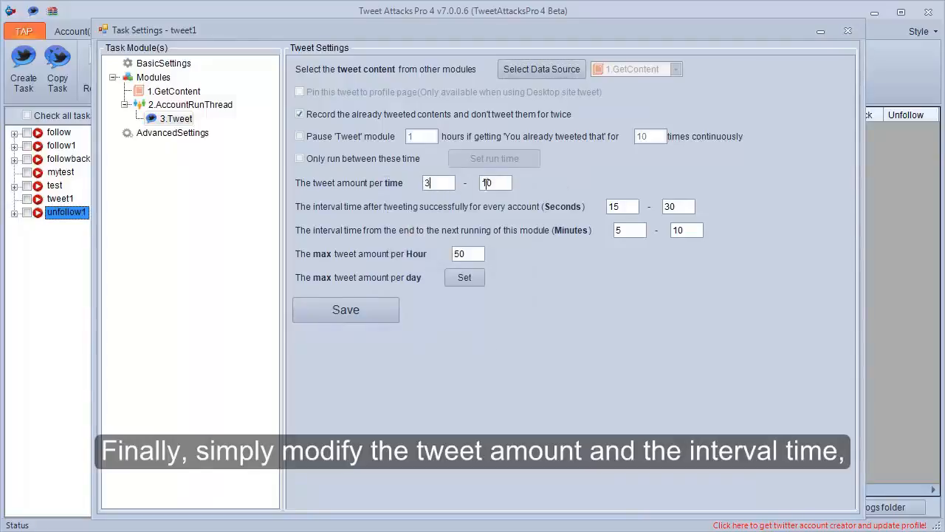
drag(504, 185, 470, 186)
text(5)
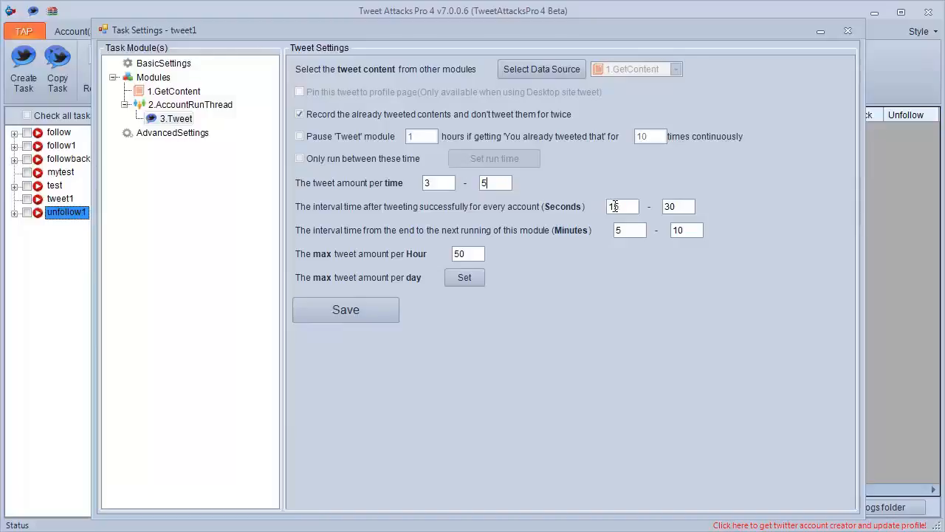
Step: Set the interval after successful tweets to 55 - 70 seconds and the minimum interval between module runs to 7 minutes, and save
drag(615, 207, 605, 212)
text(5)
drag(673, 207, 663, 208)
text(7)
drag(635, 230, 615, 230)
click(357, 312)
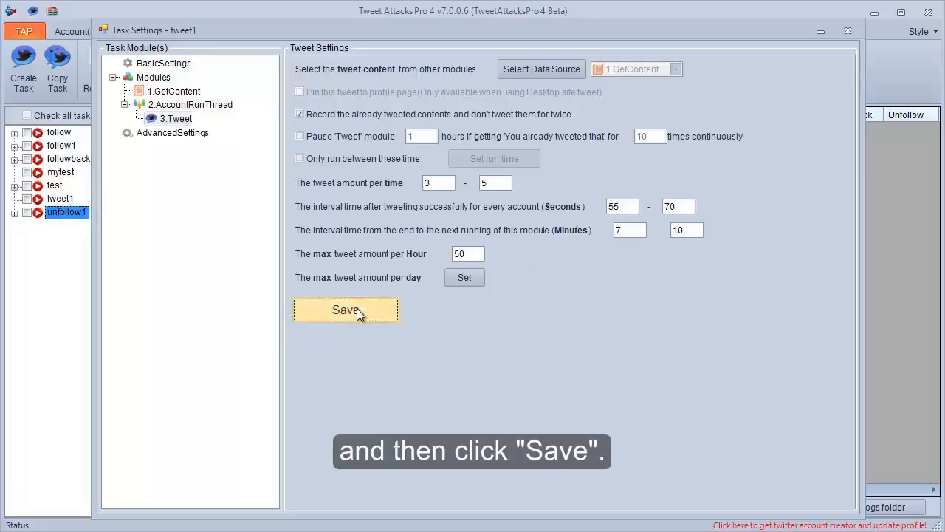
click(496, 322)
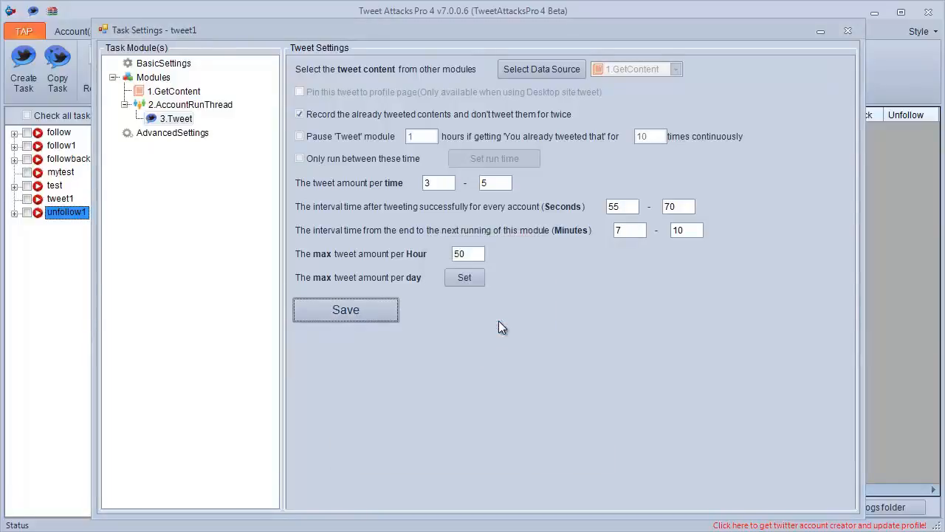
Step: Close the tweet1 task settings and create a new task named retweet1
click(848, 31)
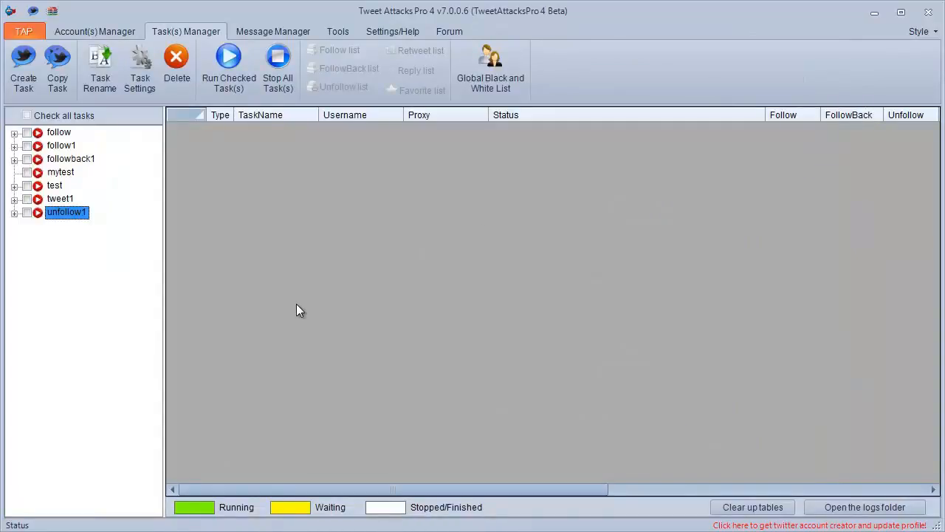
click(14, 84)
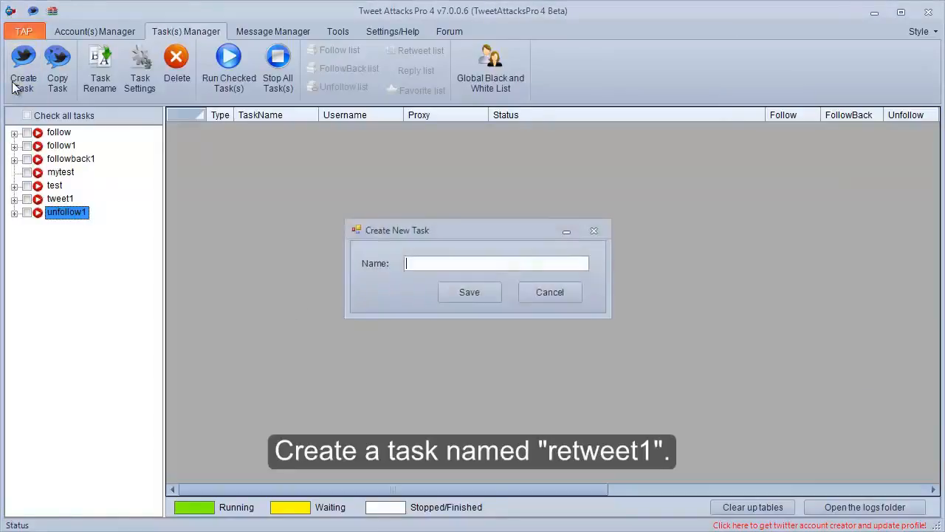
text(retweet1)
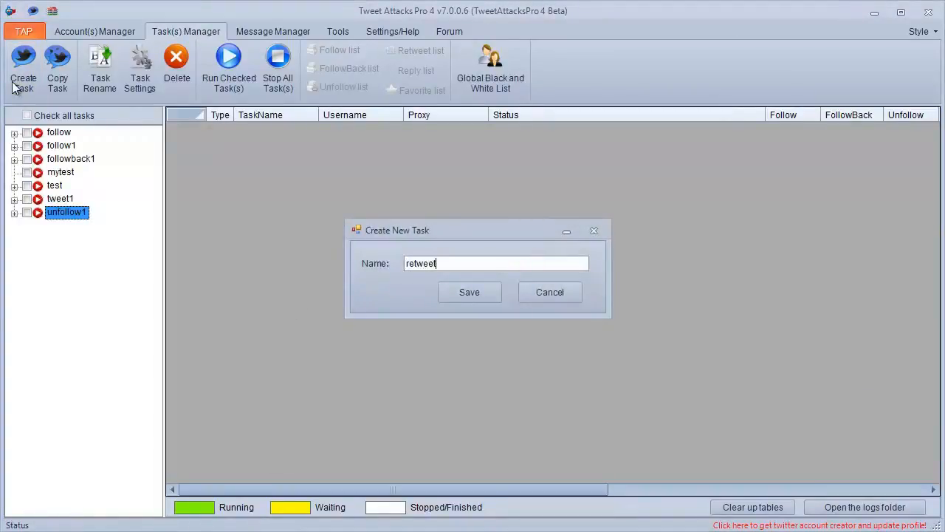
click(443, 288)
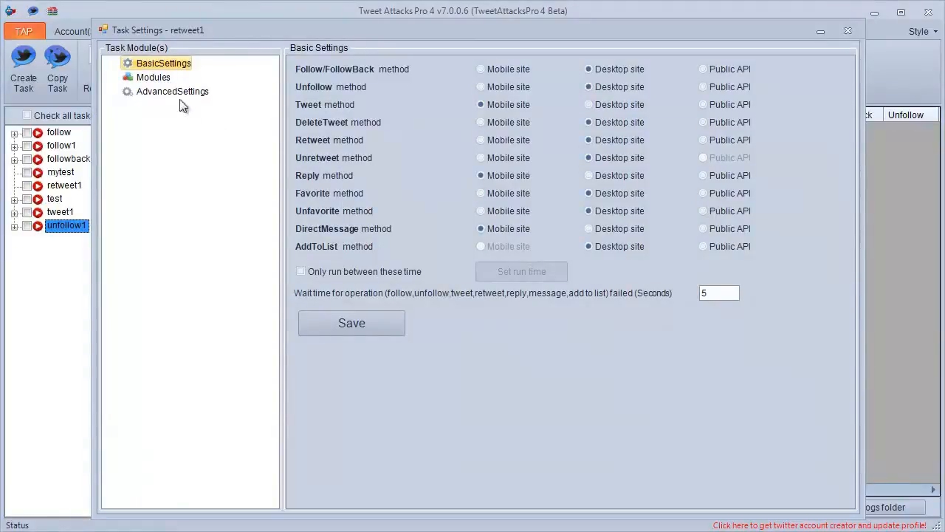
Step: Add a Search module to the retweet1 task
click(164, 79)
right_click(165, 81)
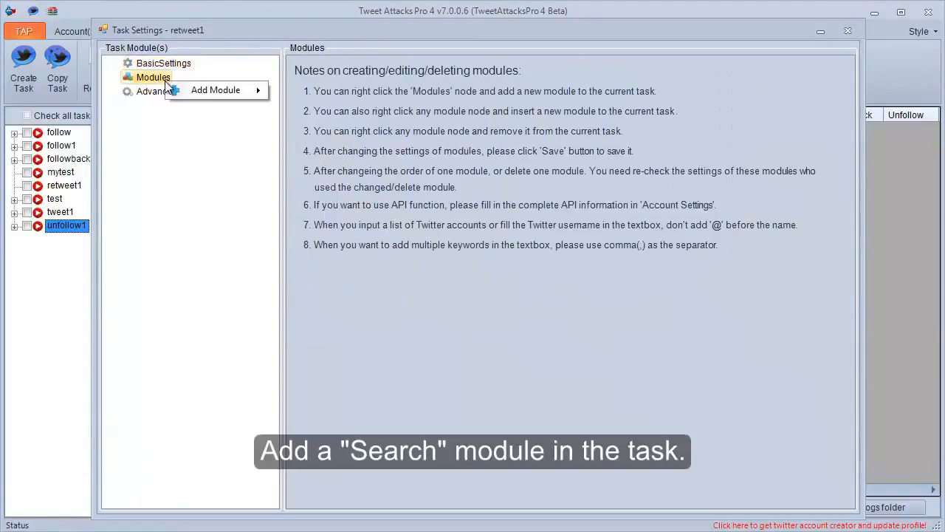
mouse_move(251, 89)
click(304, 91)
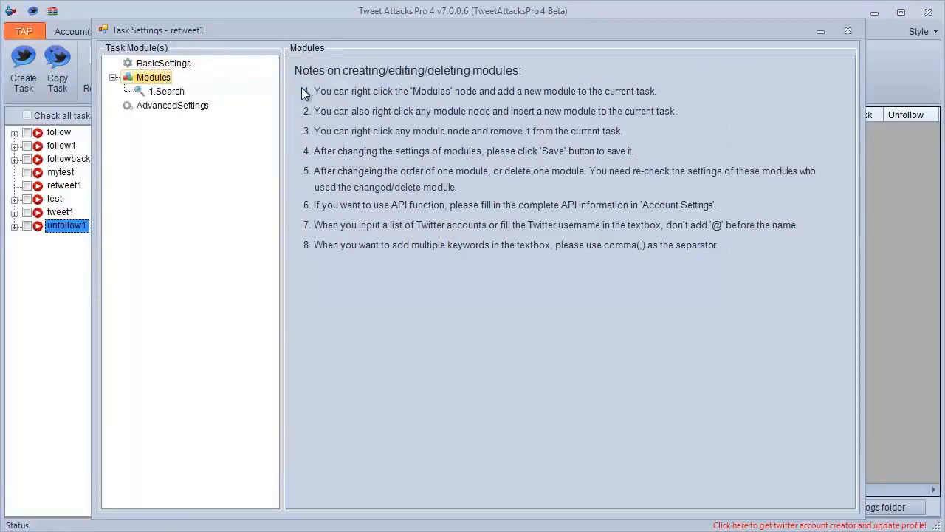
Step: Set the Search module's type of search result to Tweets
click(177, 93)
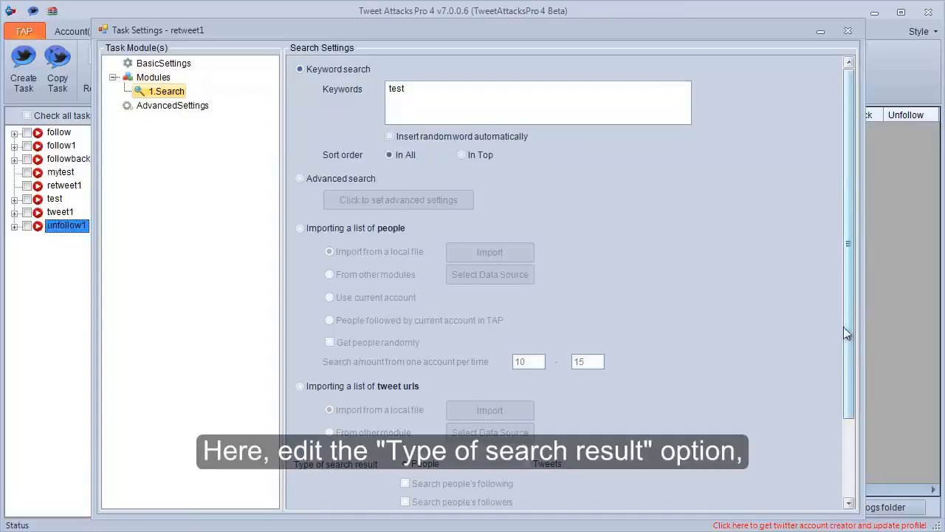
scroll(838, 314, down, 2)
click(540, 365)
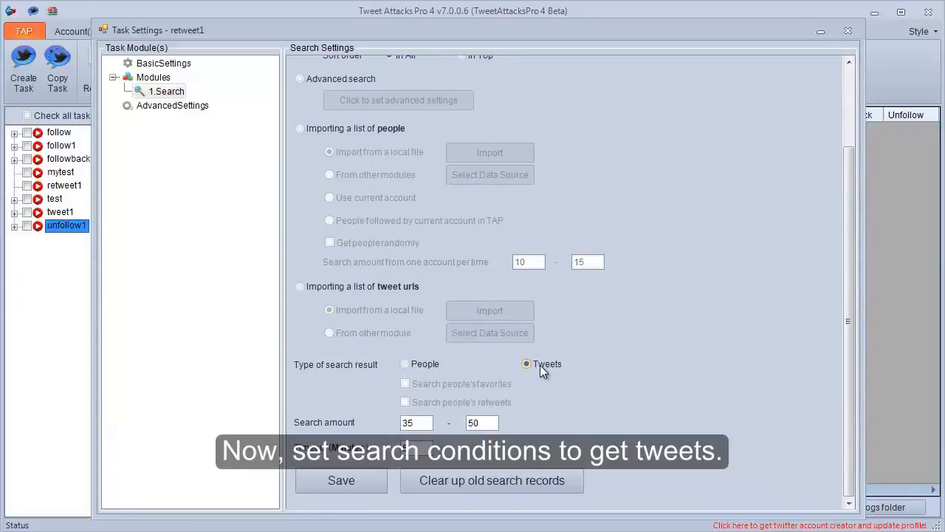
Step: Try Advanced search and the tweet urls list as search sources, and settle on importing a list of people
drag(845, 300, 849, 226)
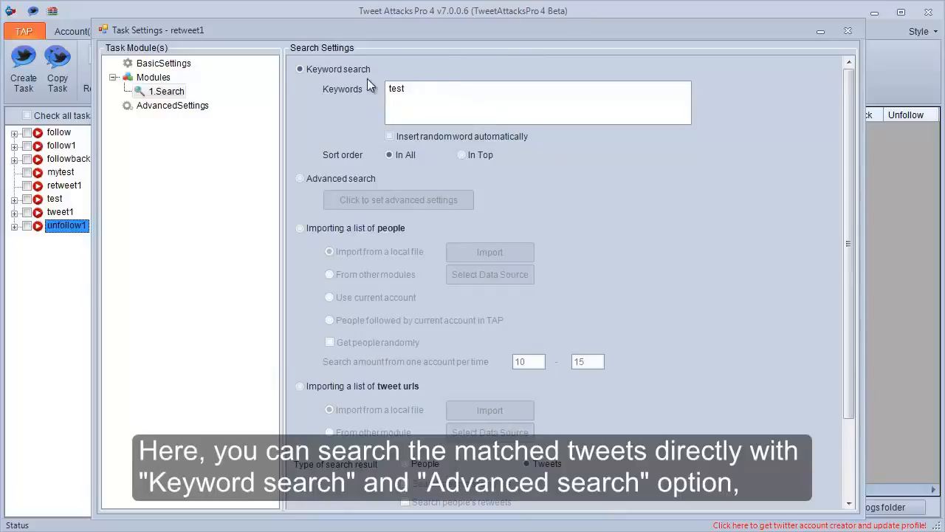
click(334, 178)
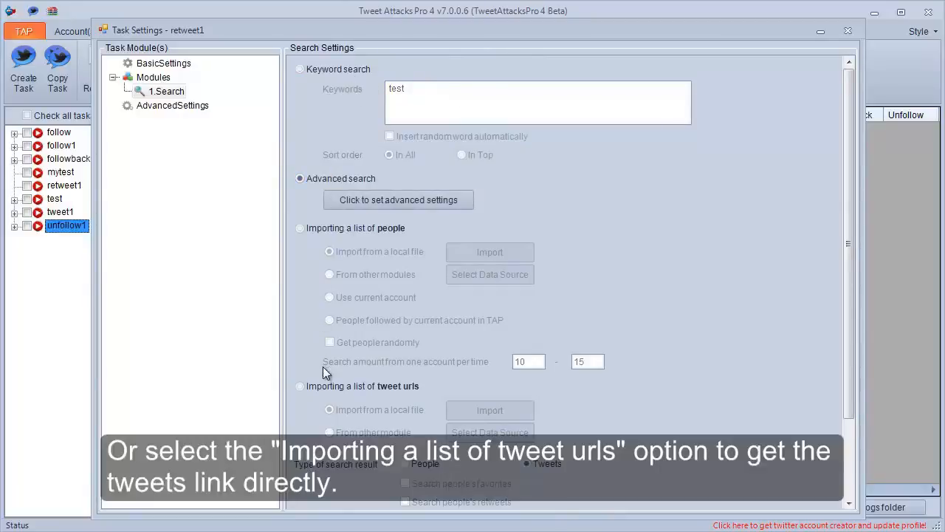
click(330, 388)
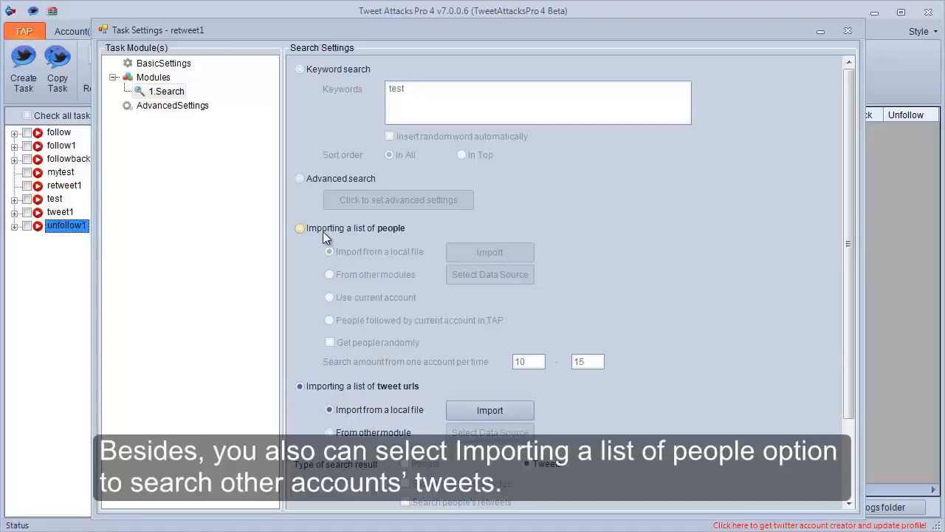
click(322, 231)
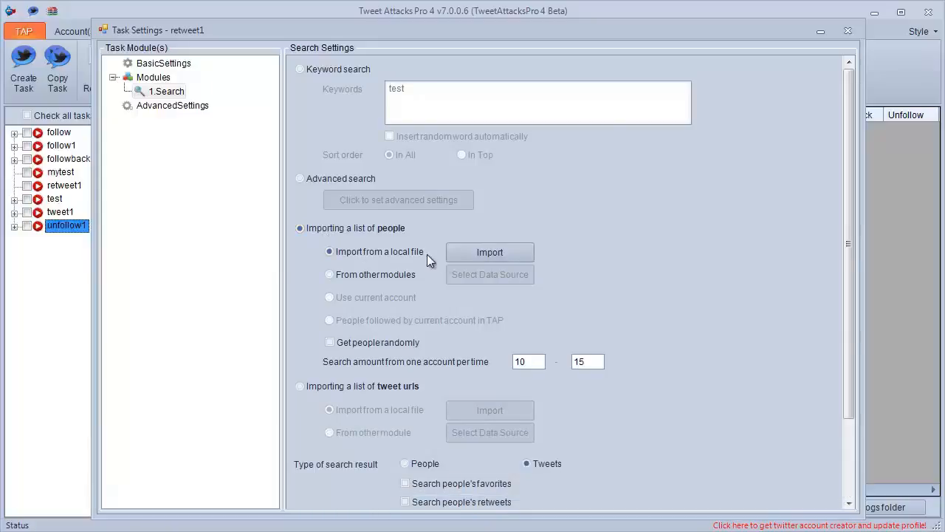
Step: Turn the options for searching people's favorites and people's retweets on and off again
drag(843, 341, 846, 412)
click(493, 384)
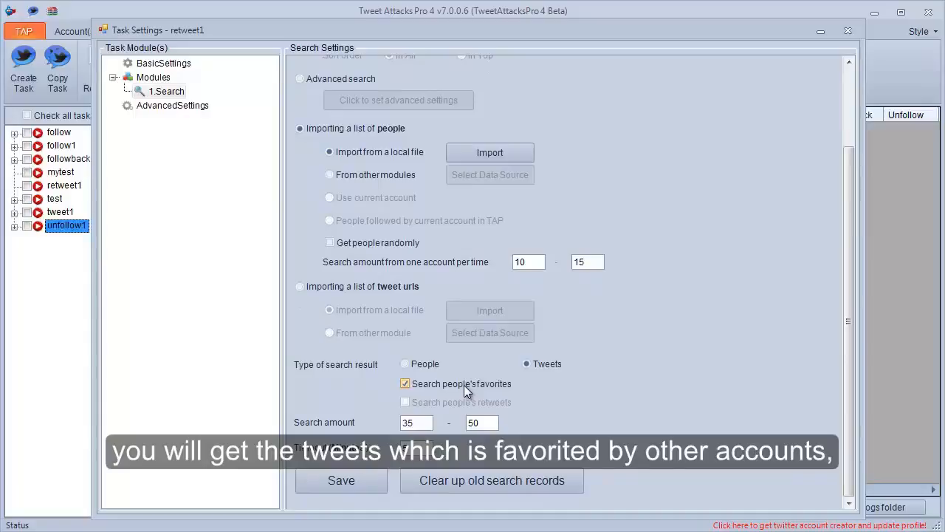
click(464, 385)
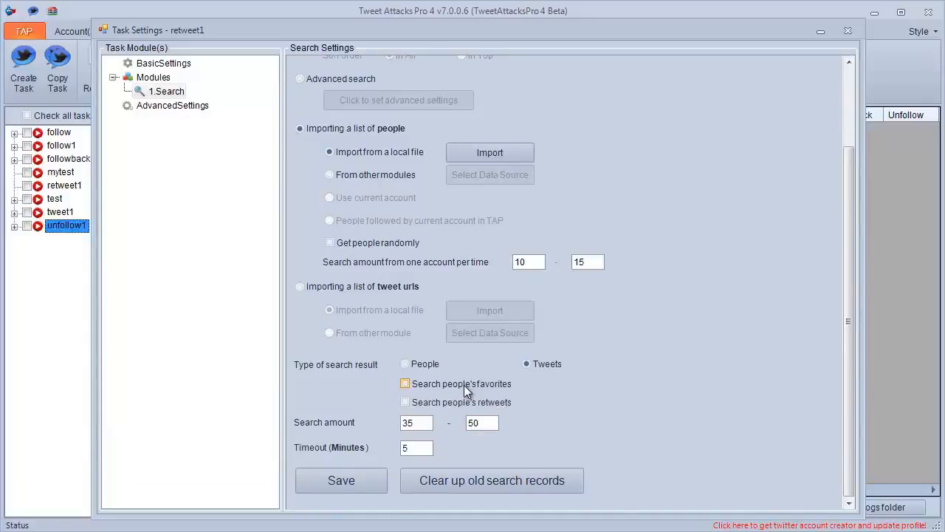
click(446, 405)
click(446, 405)
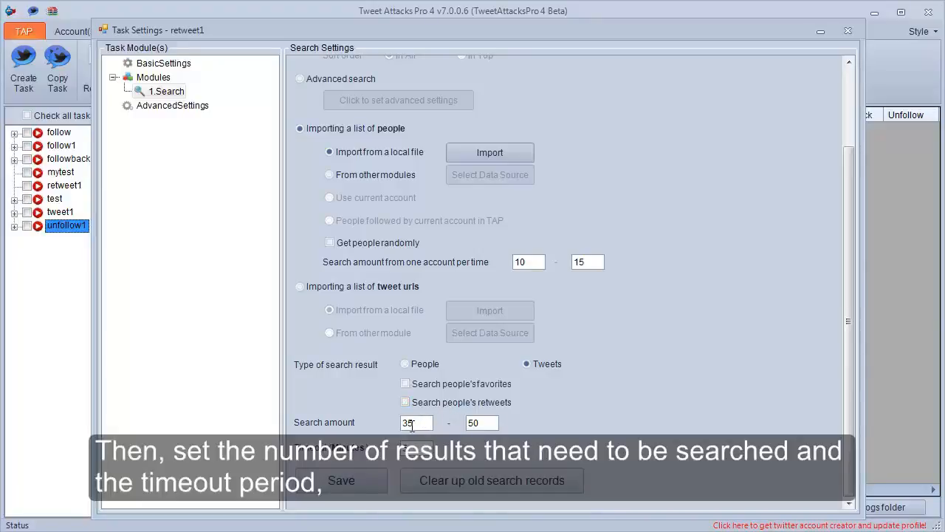
Step: Set the minimum search amount of the Search module to 45
drag(409, 424, 405, 425)
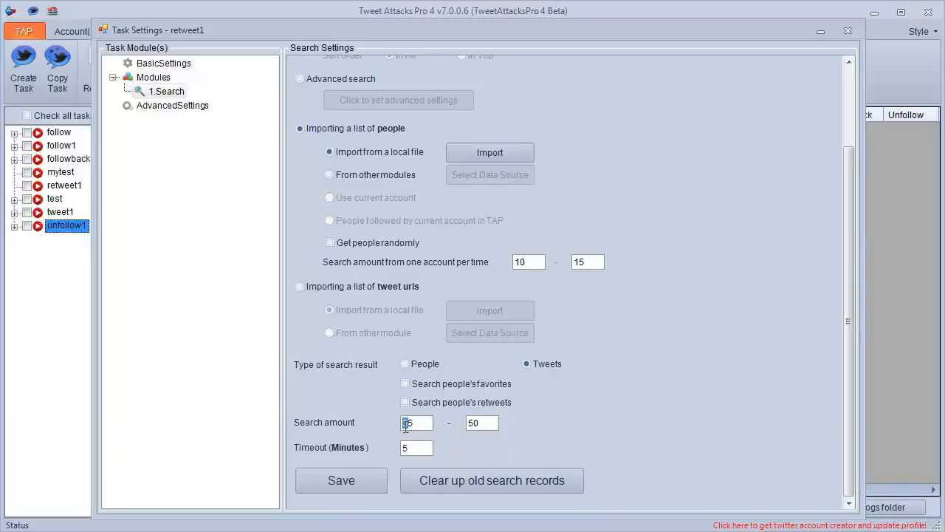
text(4)
drag(854, 337, 857, 244)
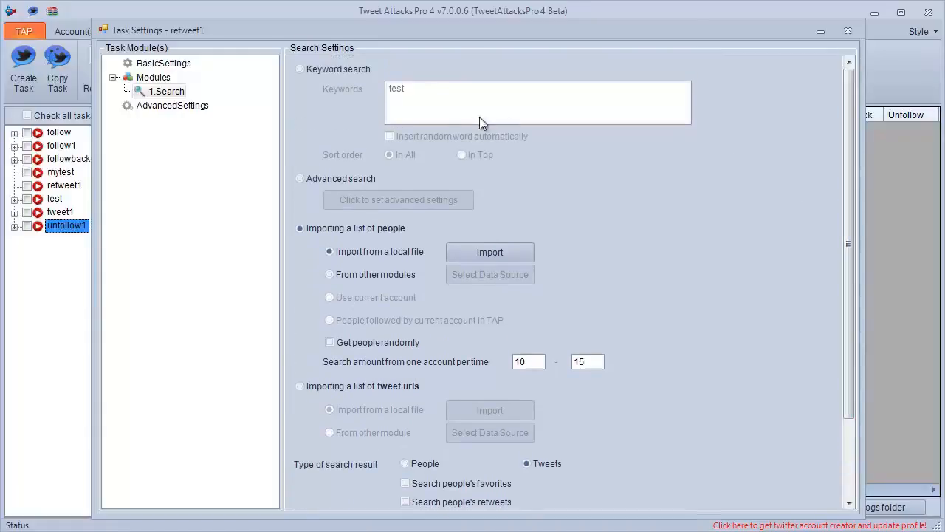
Step: Switch the Search module to keyword search with the keywords "nba, lakers" and save its settings
click(333, 69)
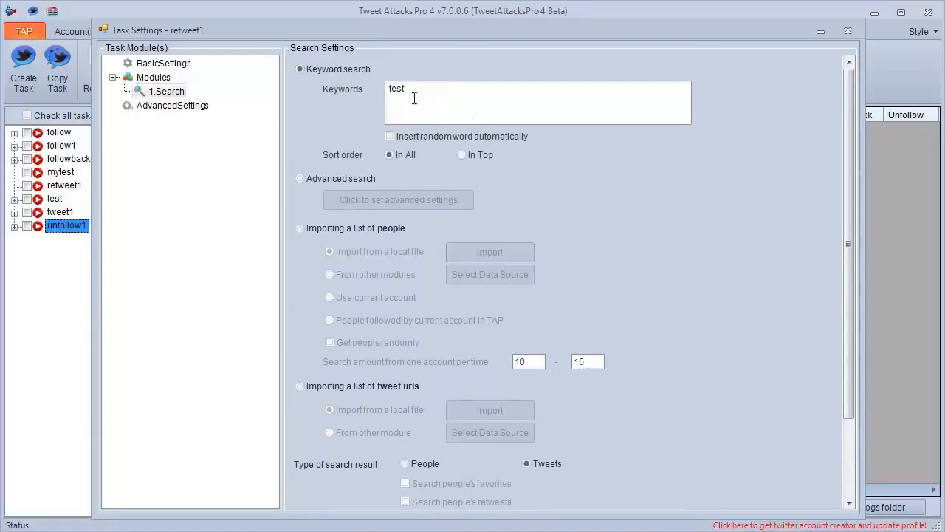
double_click(419, 98)
text(nba, lakers)
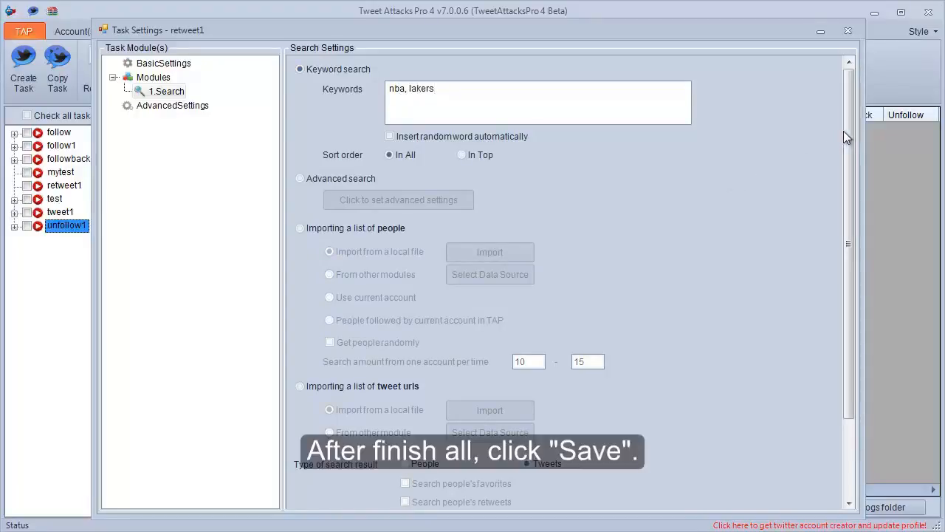
drag(846, 137, 846, 252)
click(339, 480)
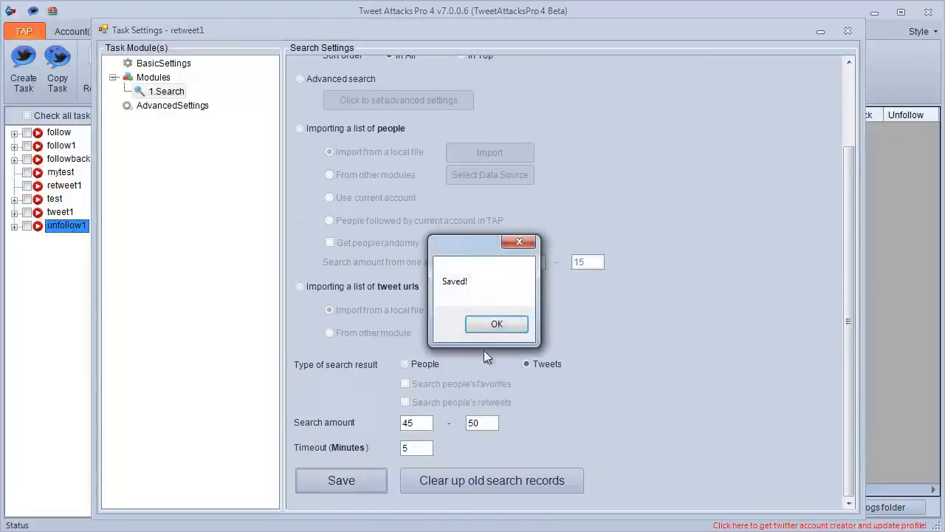
click(506, 319)
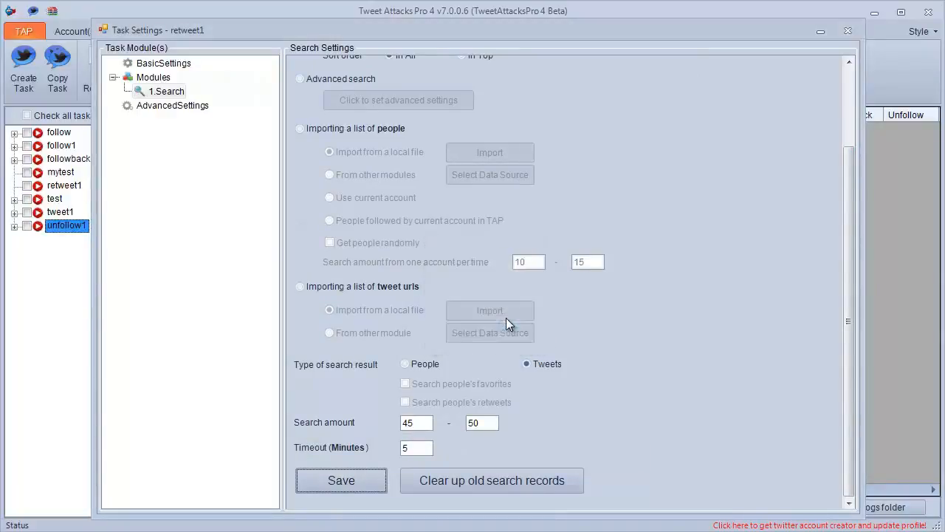
Step: Add a GetDetails module to the retweet1 task and open its settings
right_click(151, 76)
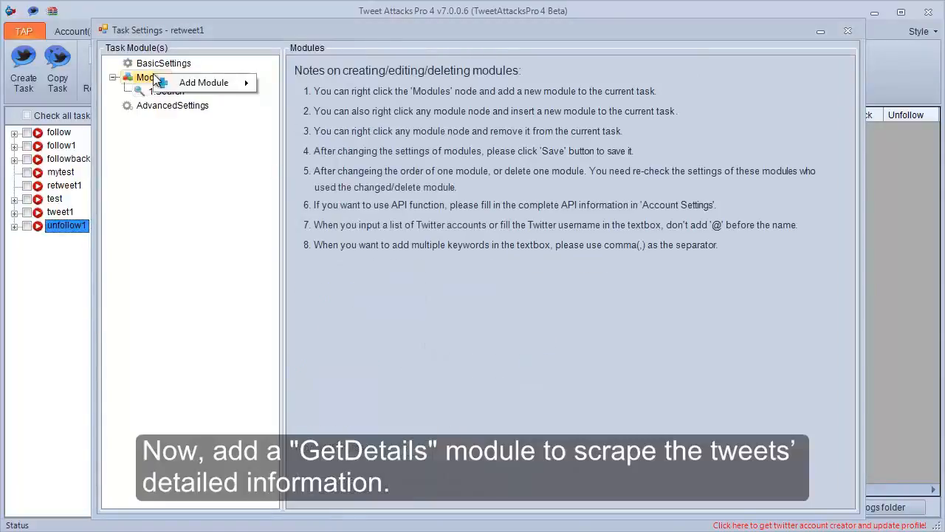
mouse_move(244, 85)
click(295, 100)
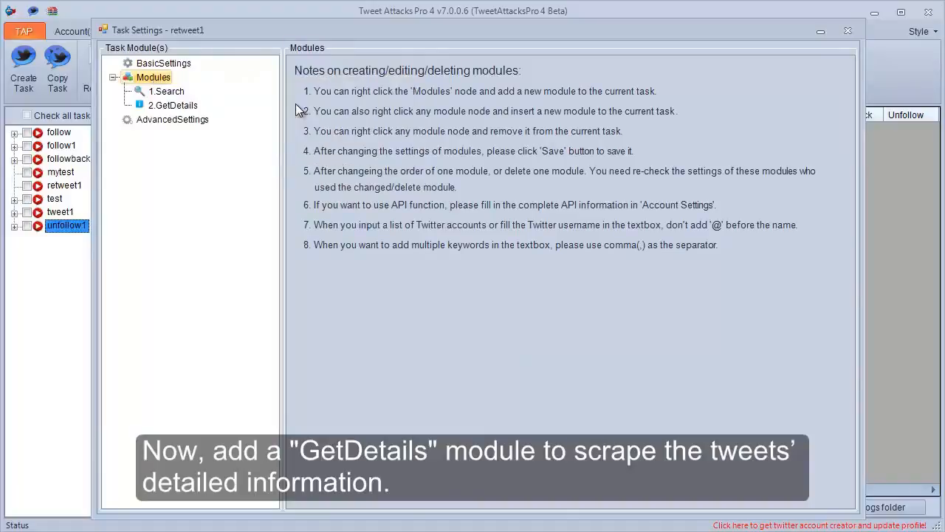
click(184, 107)
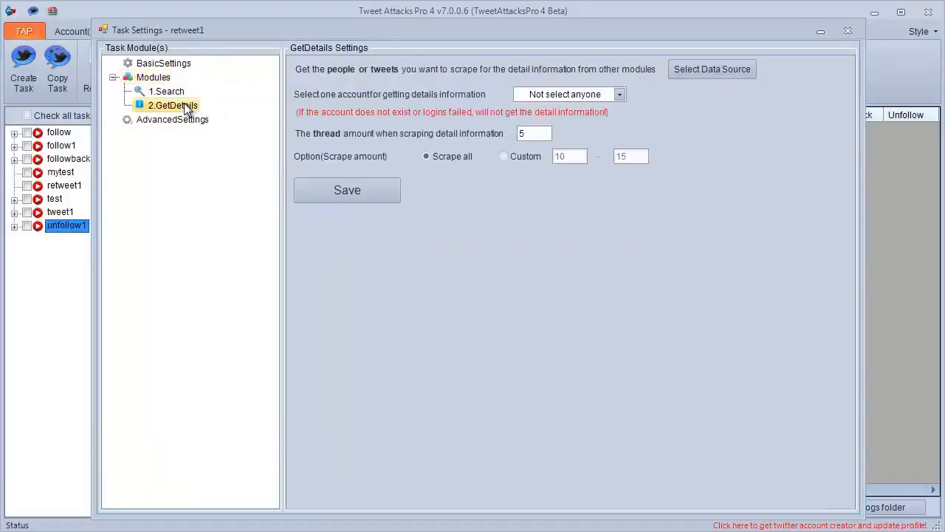
Step: Set 1.Search as the data source of the GetDetails module and save the module's settings
click(698, 69)
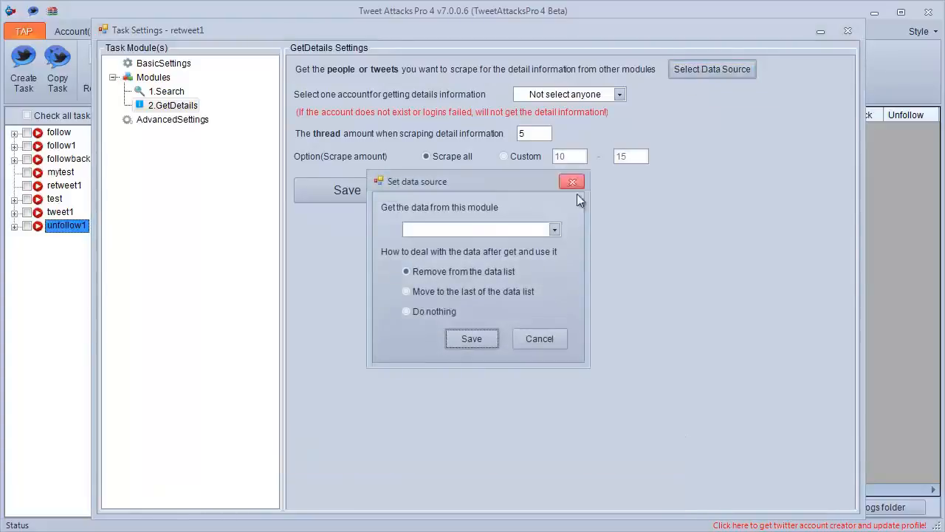
click(547, 231)
click(533, 245)
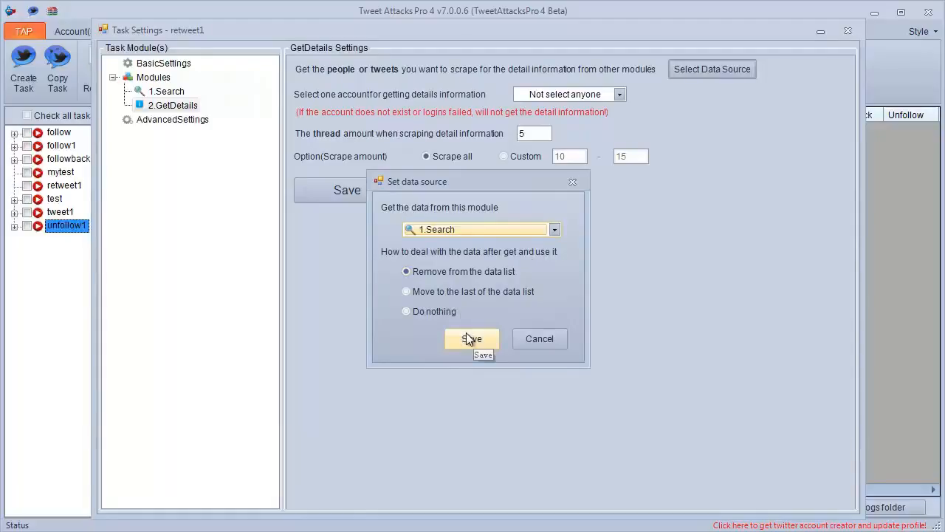
click(467, 338)
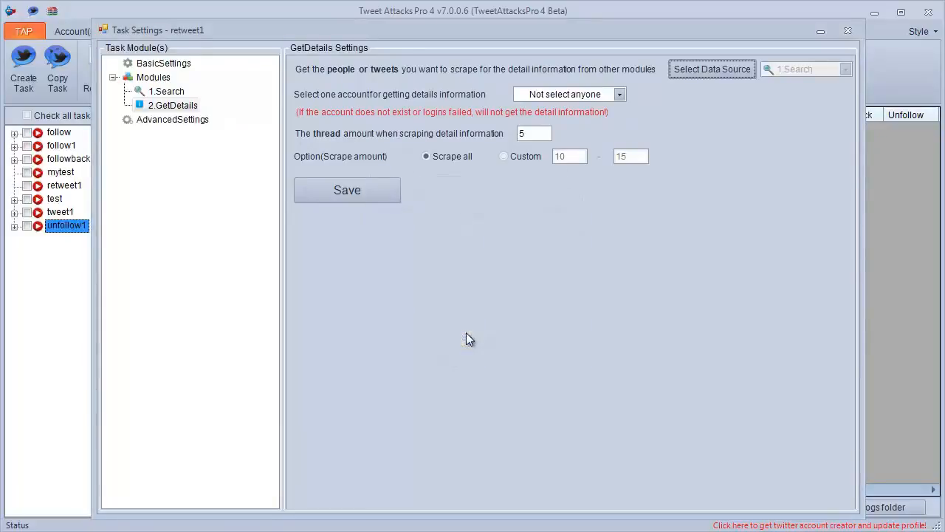
click(367, 192)
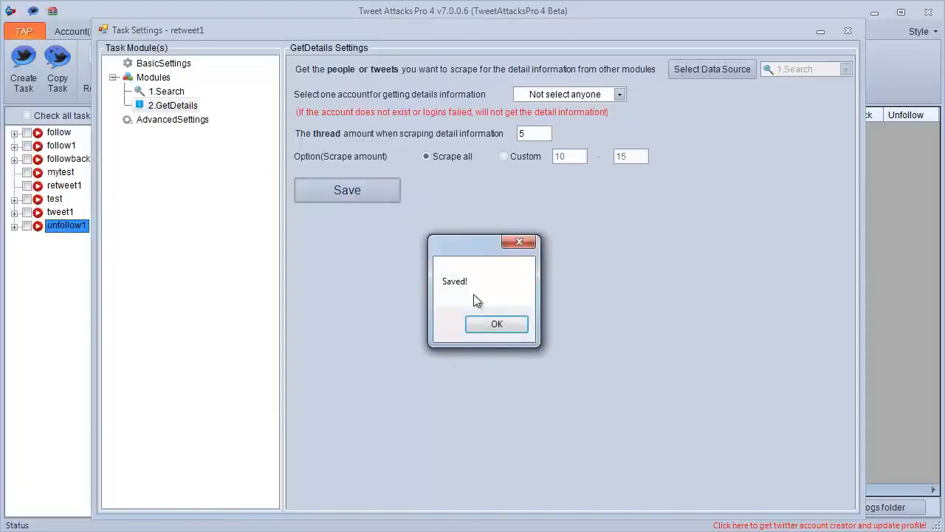
click(493, 323)
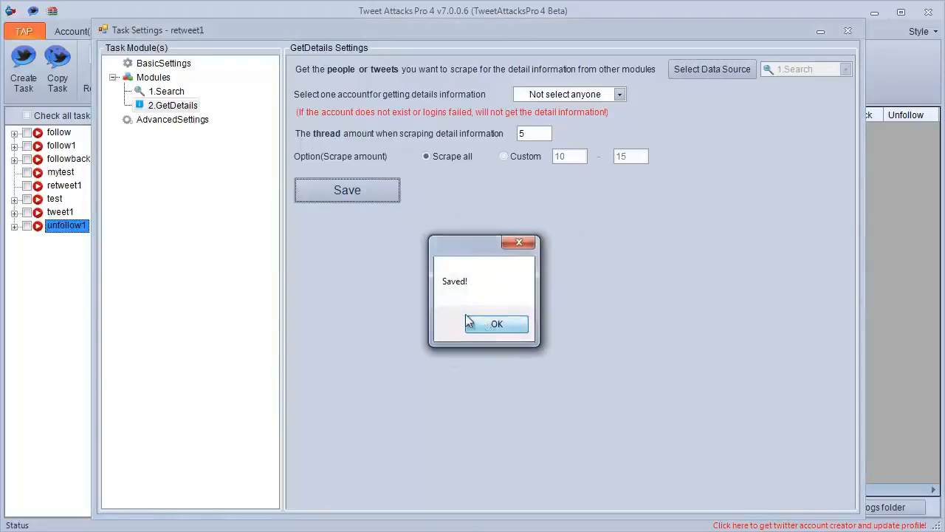
Step: Add a Filter module to the retweet1 task and open its settings
right_click(166, 85)
mouse_move(206, 89)
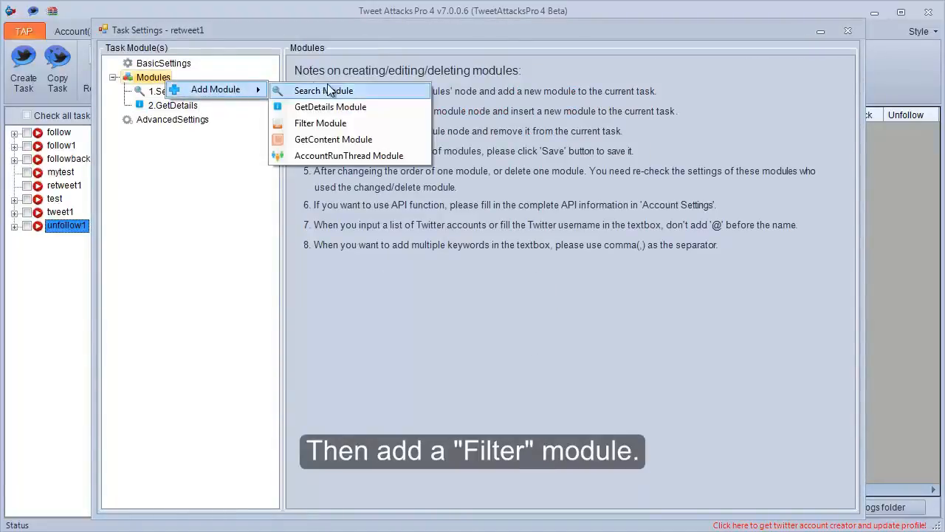
click(333, 123)
click(164, 119)
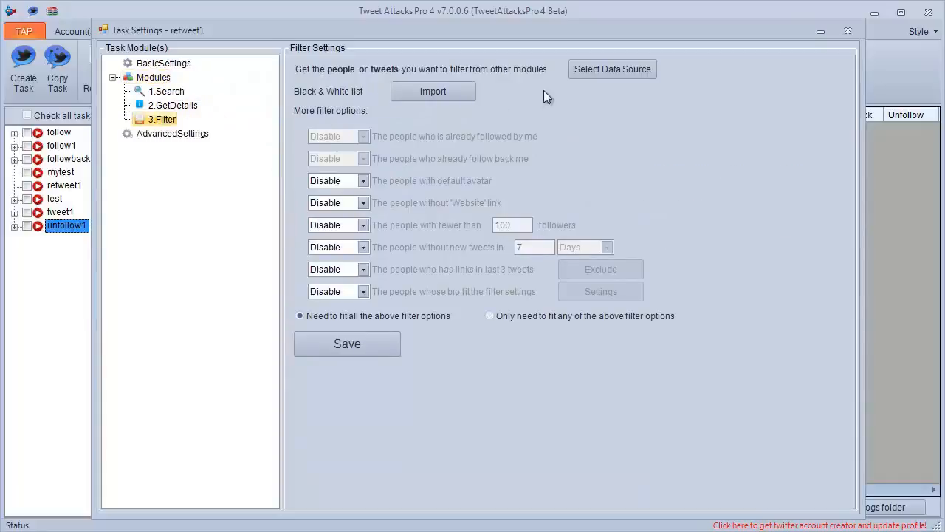
Step: Set 2.GetDetails as the data source of the Filter module
click(592, 75)
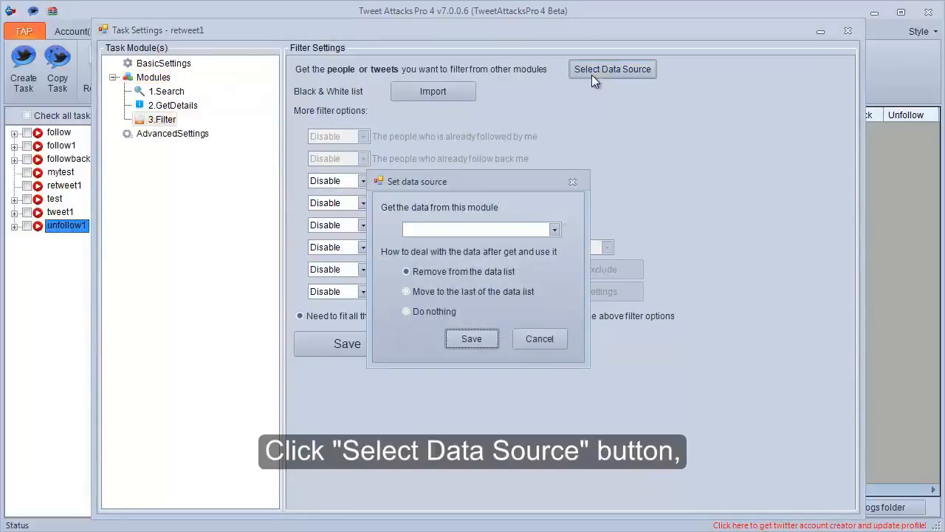
click(485, 232)
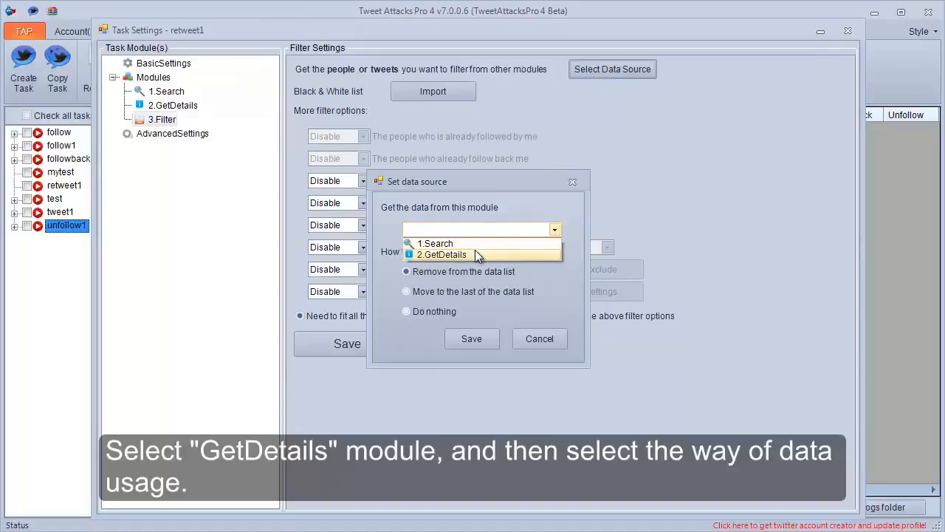
click(475, 254)
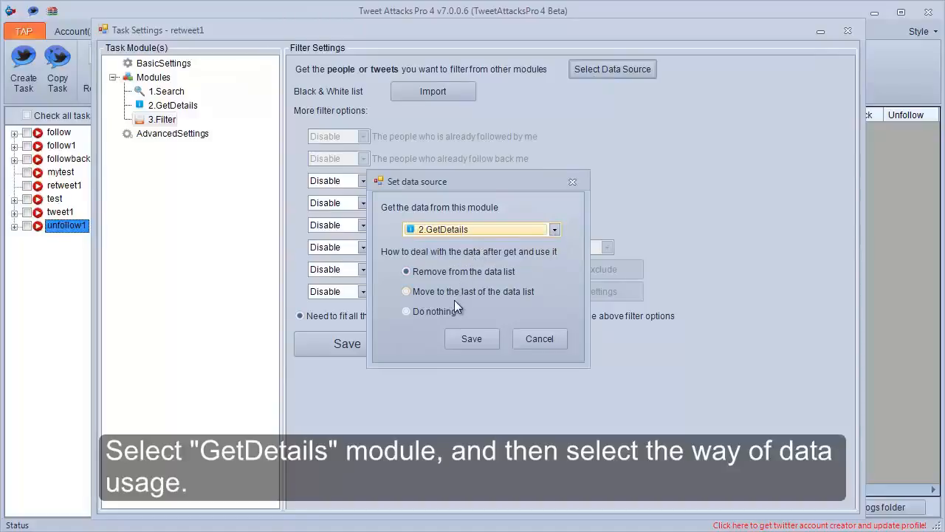
click(457, 339)
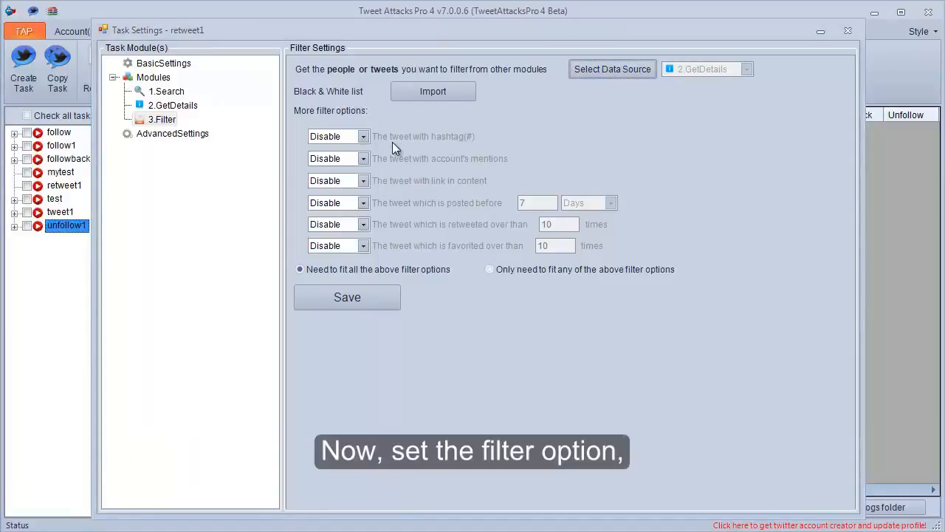
Step: Exclude tweets with a link in content and tweets posted before 3 days in the Filter module, and save its settings
click(363, 181)
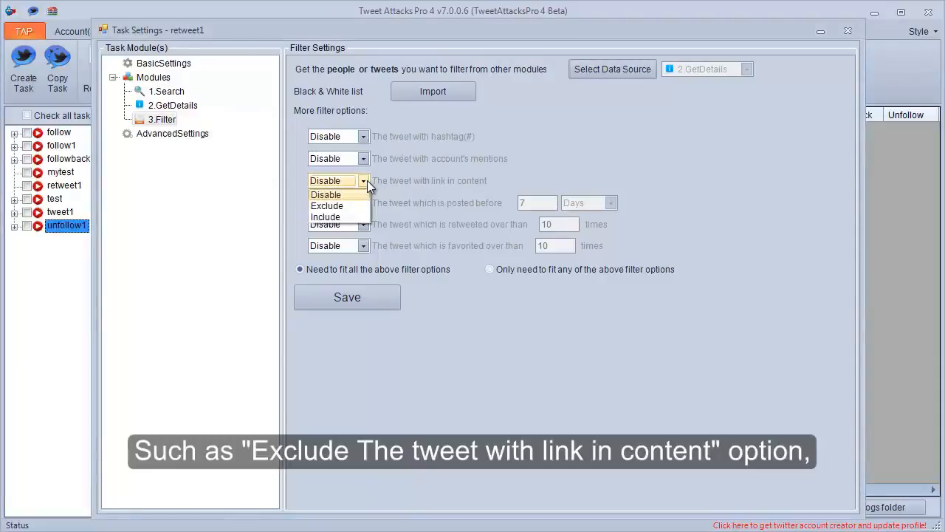
click(347, 206)
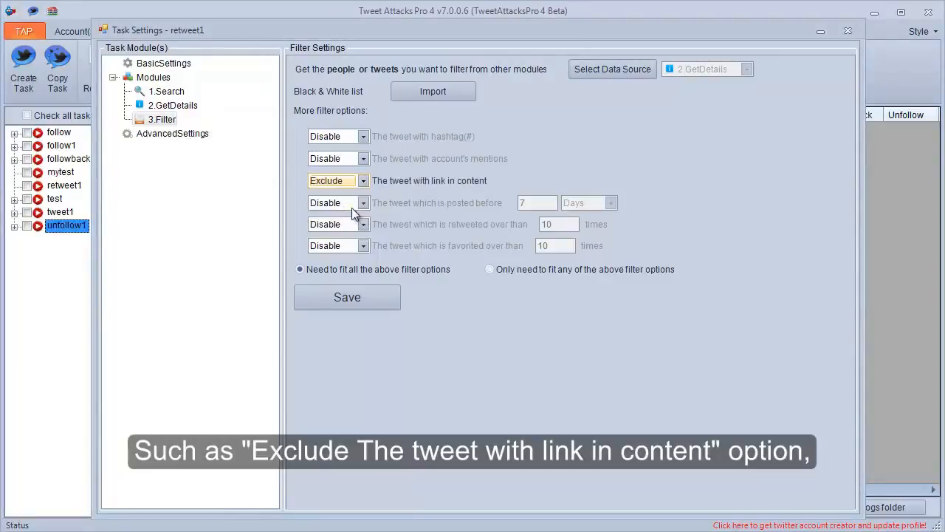
click(363, 202)
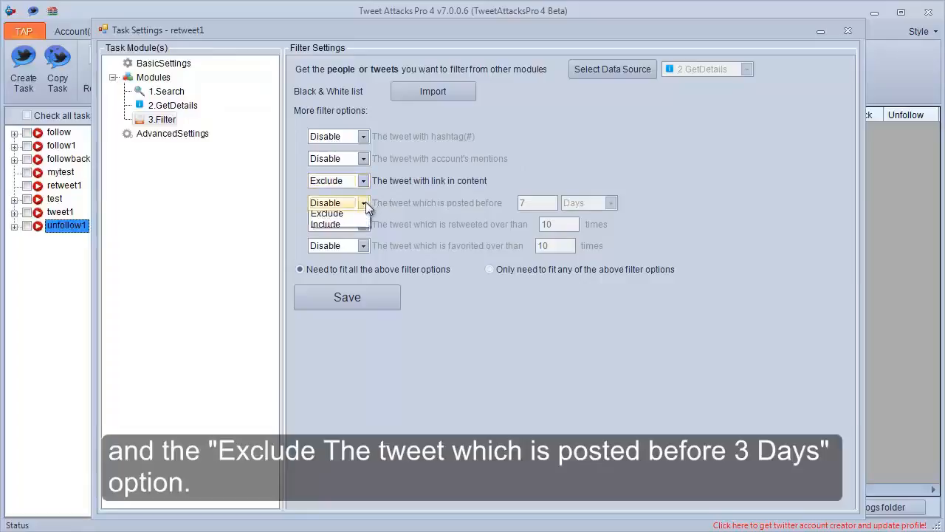
click(328, 228)
double_click(522, 204)
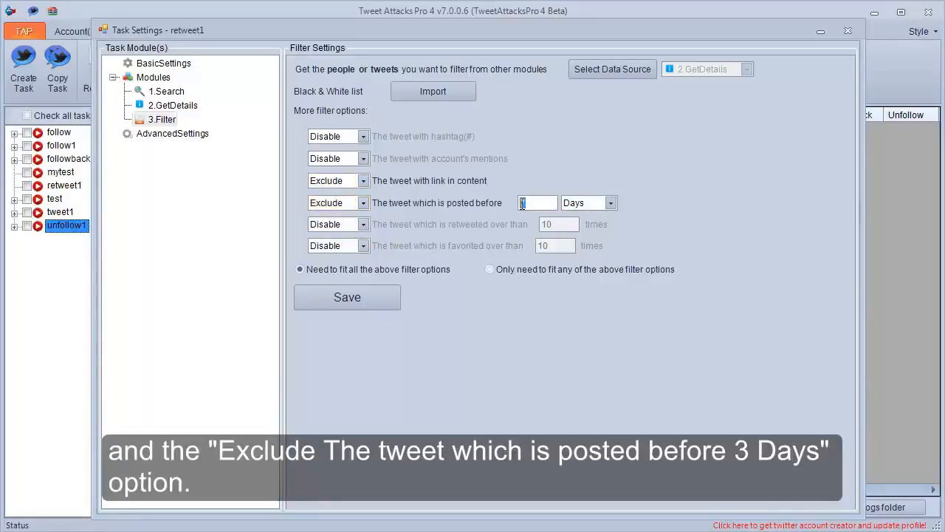
text(3)
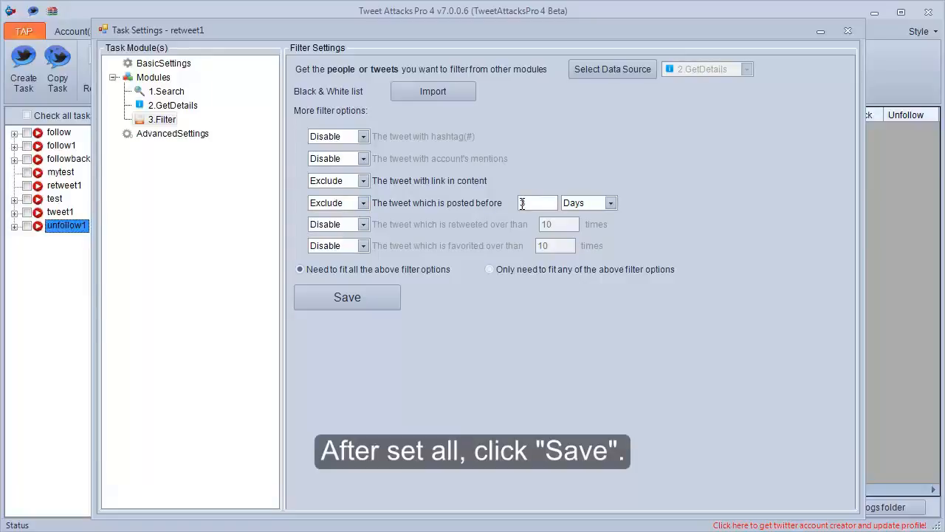
click(365, 296)
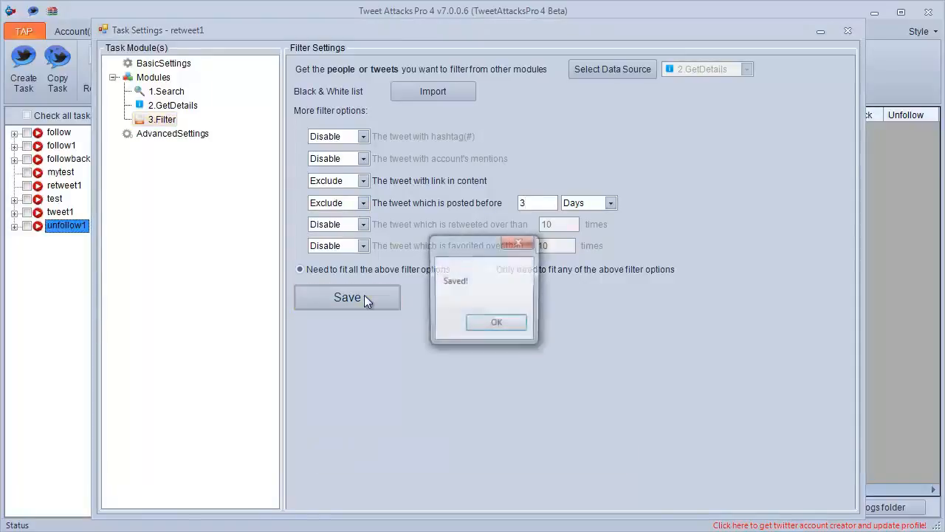
click(500, 325)
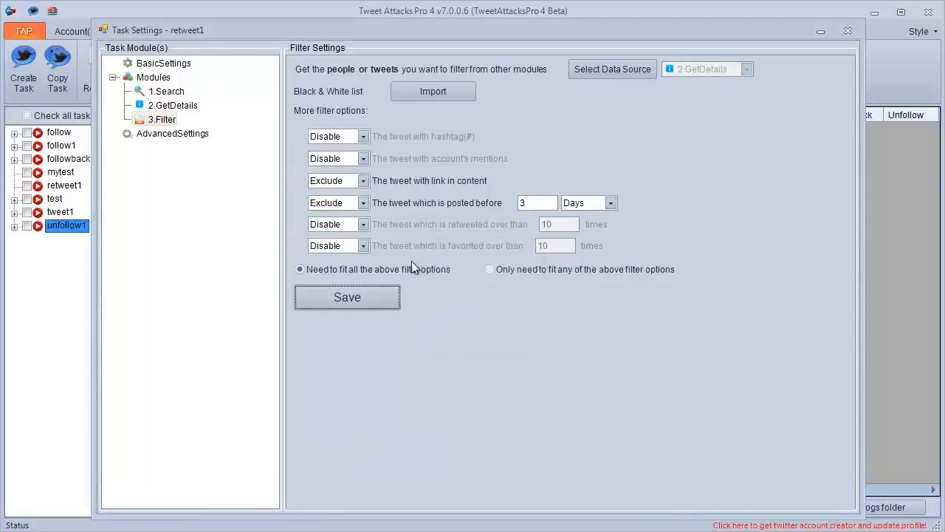
click(189, 108)
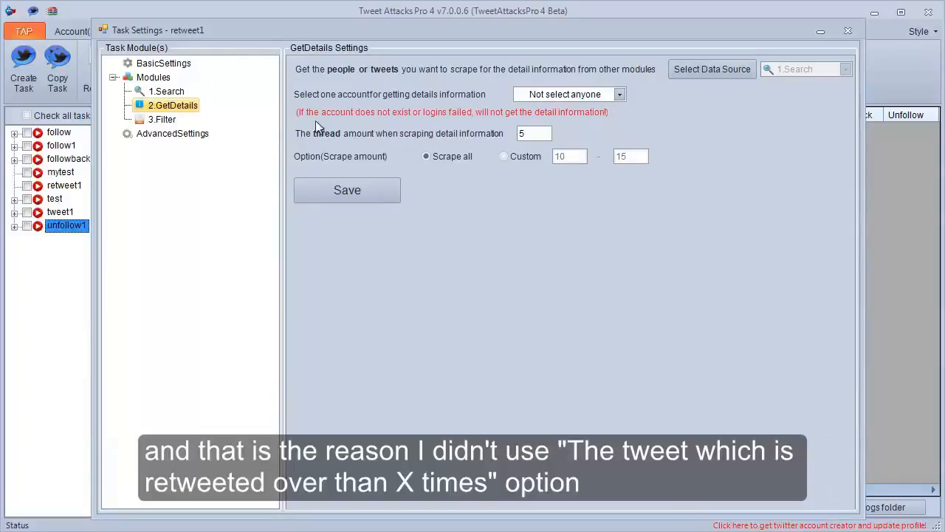
click(164, 120)
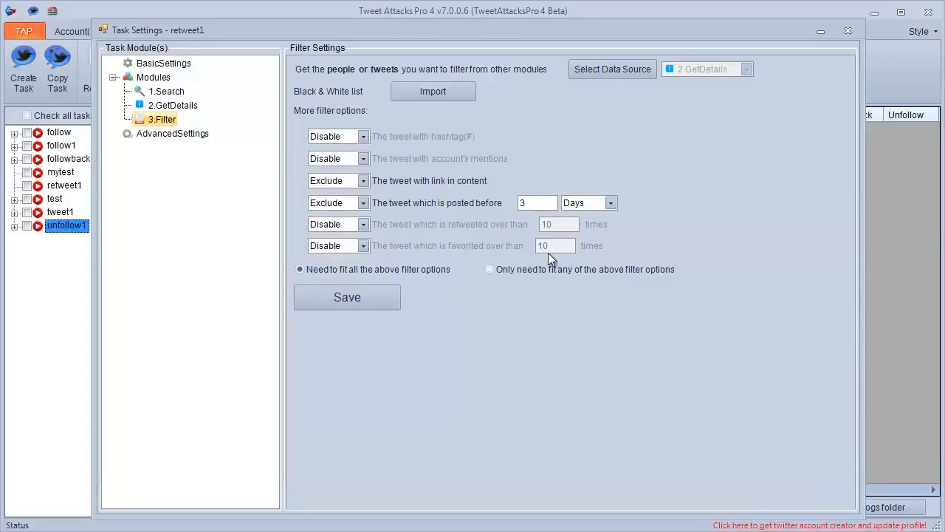
Step: Add an AccountRunThread module to the retweet1 task and open its settings
click(161, 78)
right_click(163, 77)
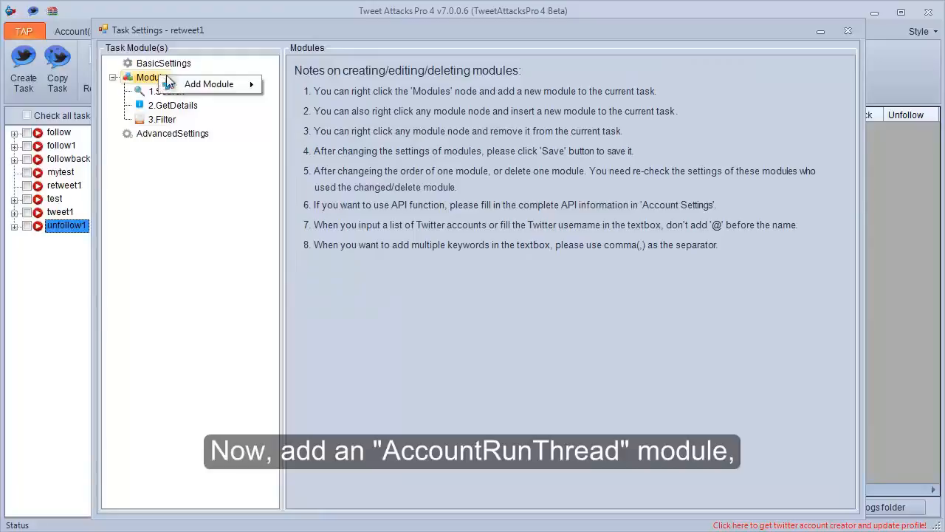
mouse_move(248, 84)
click(293, 151)
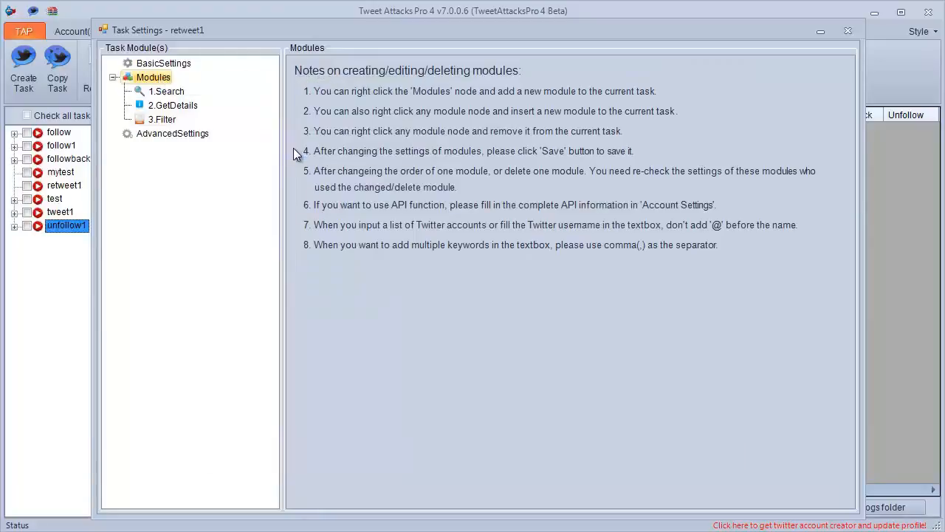
click(192, 133)
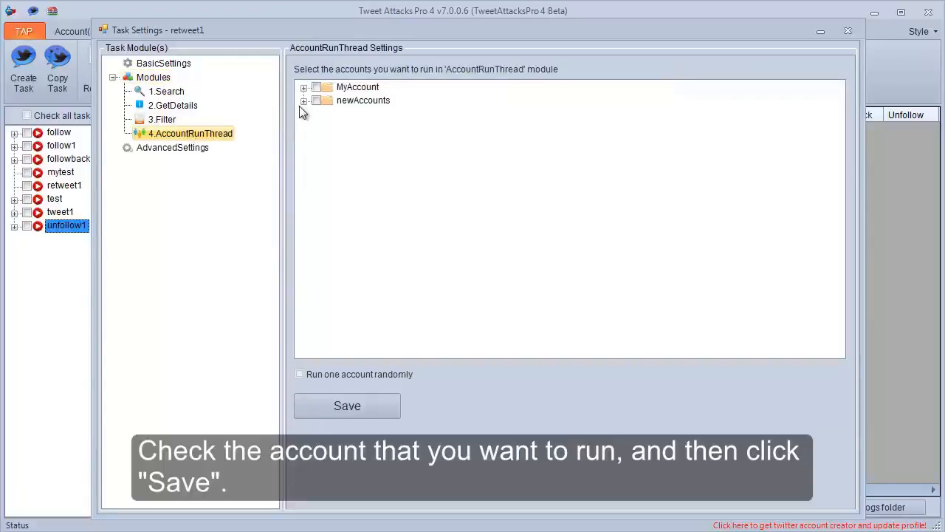
Step: Select the first two accounts of the newAccounts group to run in the AccountRunThread module and save the selection
click(303, 101)
click(330, 114)
click(330, 127)
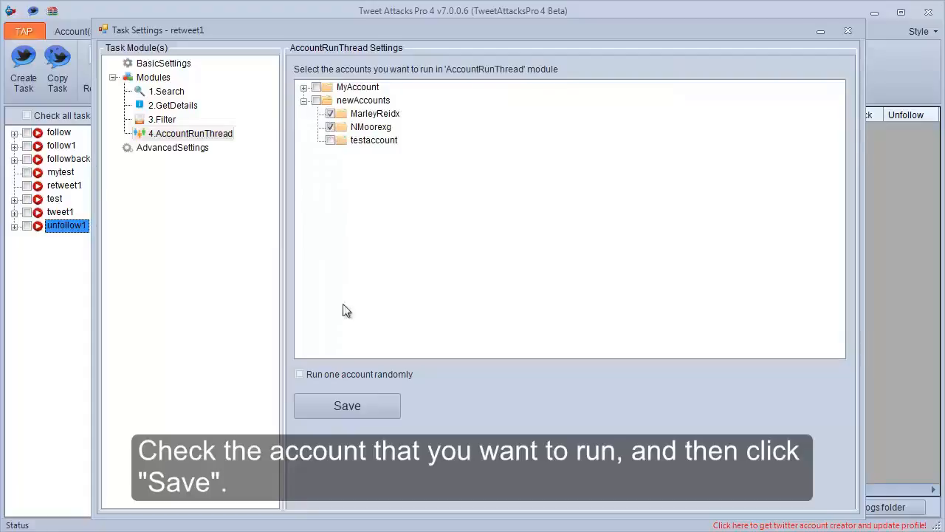
click(344, 404)
click(489, 325)
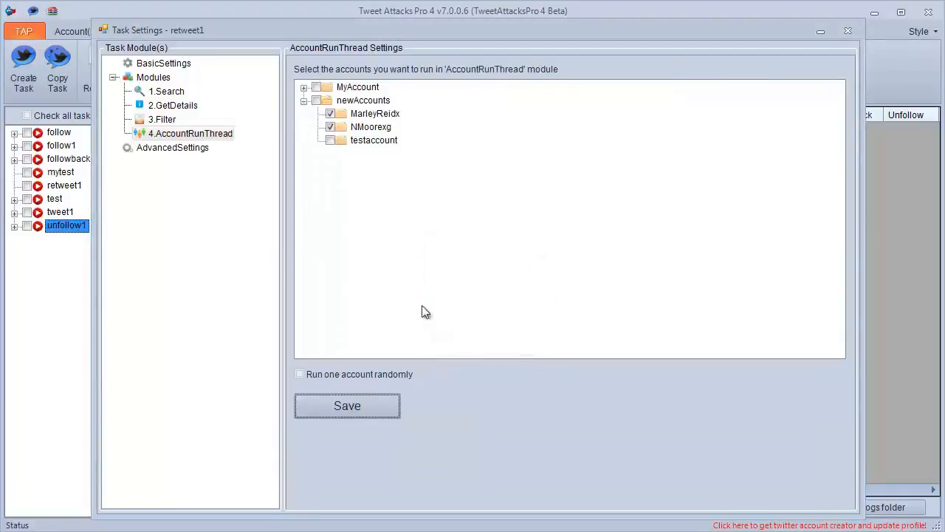
Step: Add a Retweet module inside the AccountRunThread module and open its settings
right_click(199, 136)
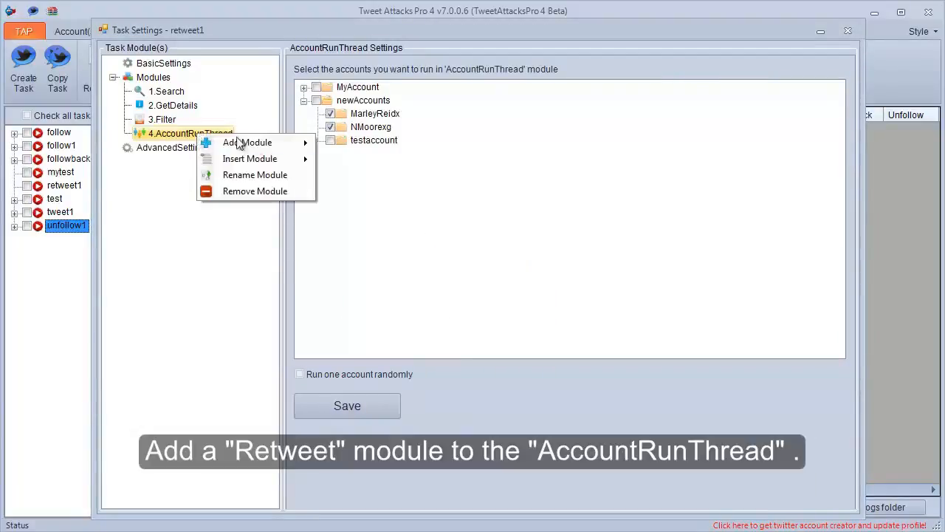
mouse_move(243, 142)
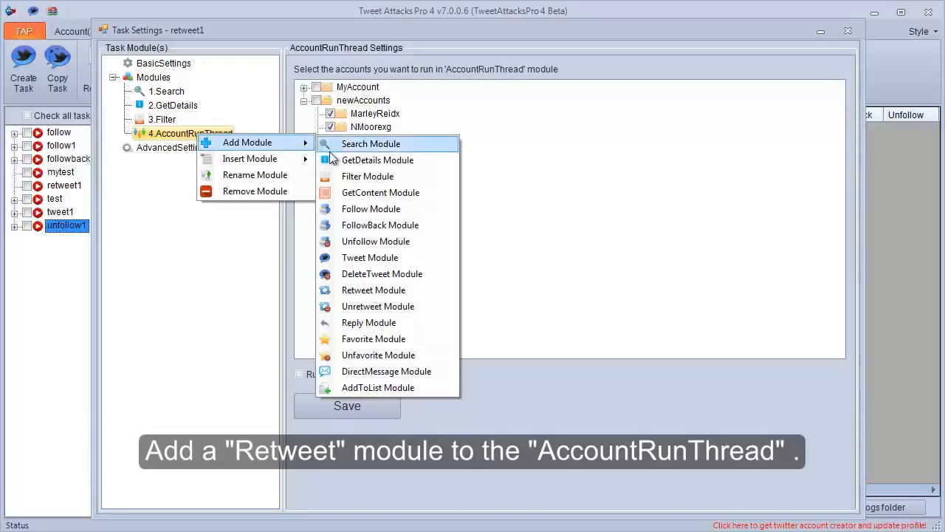
click(347, 290)
click(189, 150)
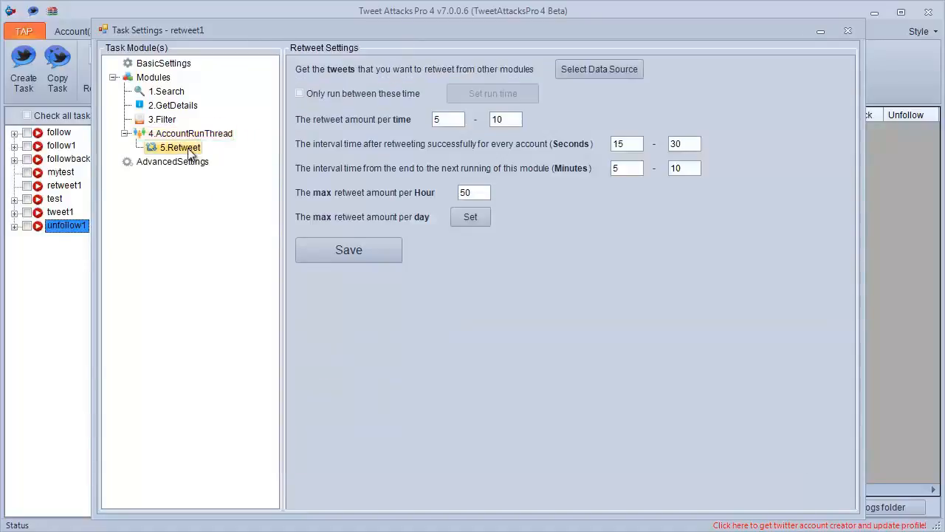
Step: Set the 3.Filter module as the data source for the tweets in the Retweet module
click(569, 74)
click(520, 233)
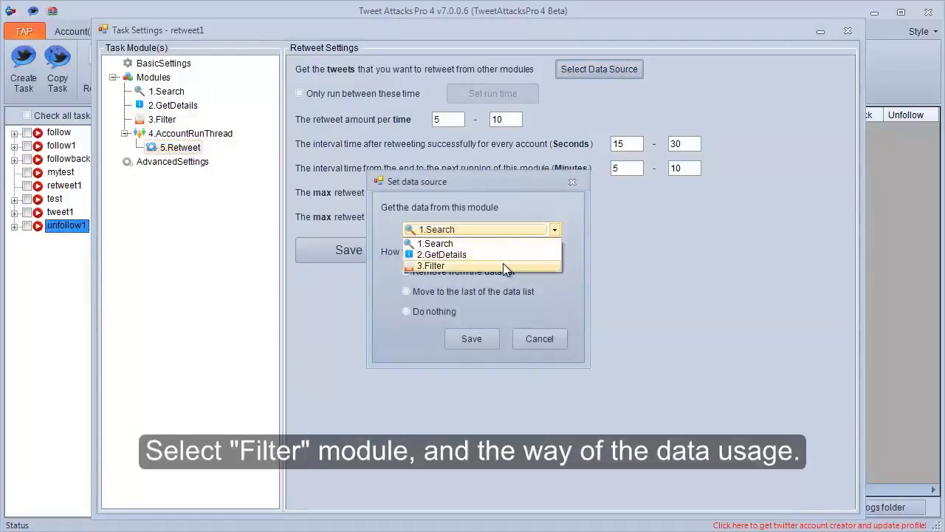
click(503, 263)
click(465, 339)
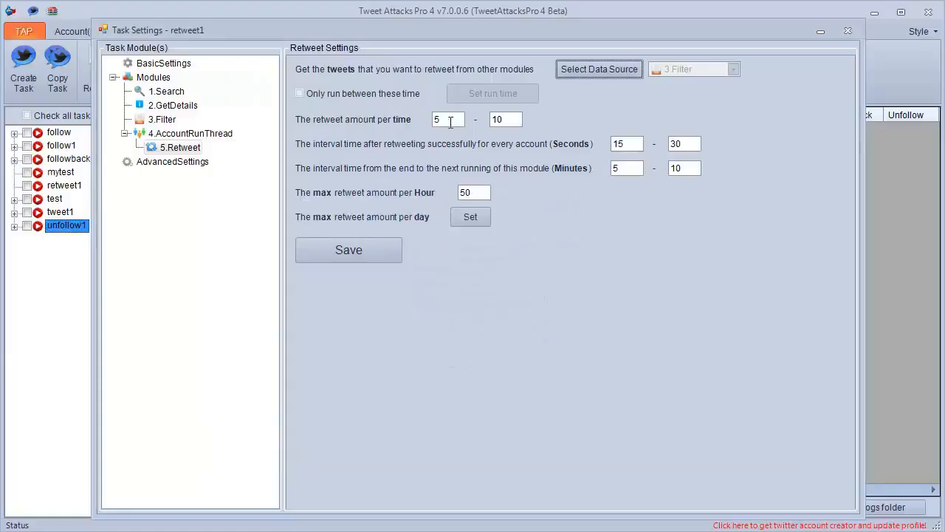
Step: Set 6 to 8 retweets per time and minimum intervals of 25 seconds and 8 minutes, save the Retweet module, and close the task settings
drag(452, 119, 435, 130)
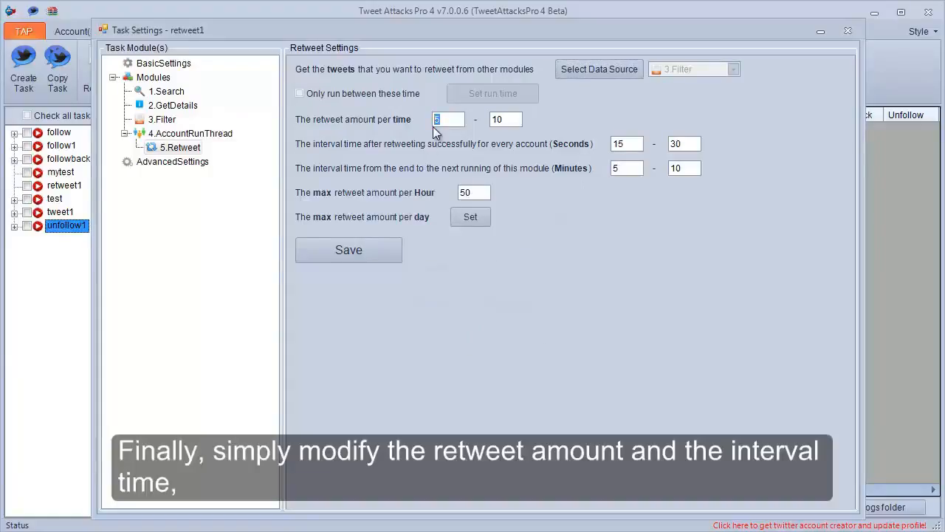
text(6)
drag(503, 120, 491, 125)
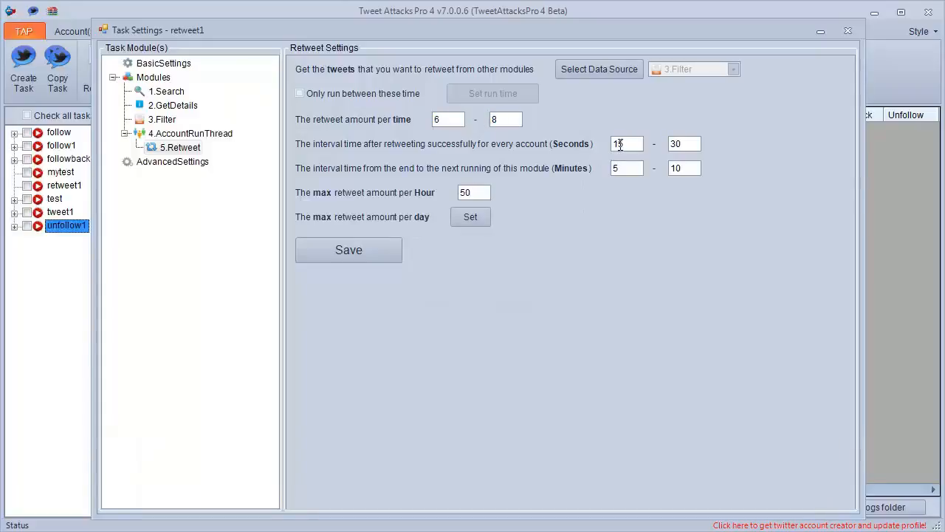
drag(619, 144, 611, 145)
drag(619, 168, 598, 180)
click(361, 244)
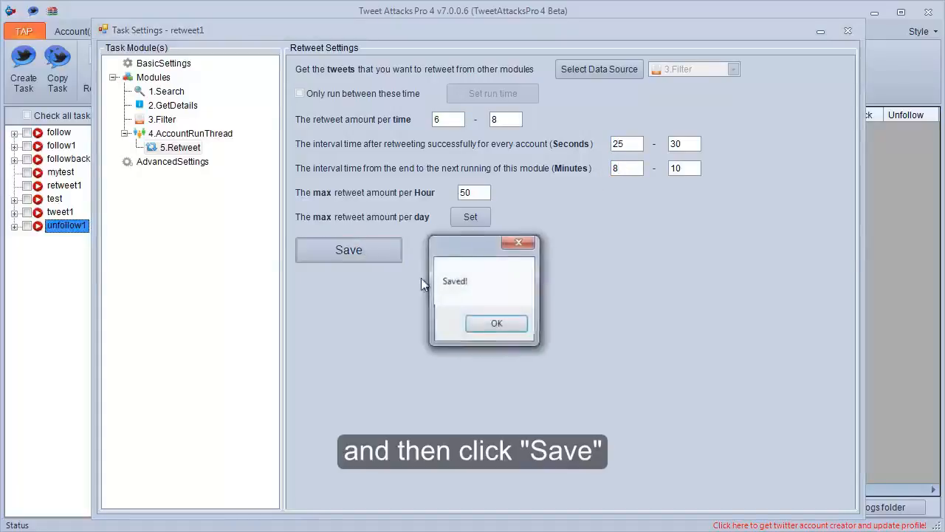
click(495, 326)
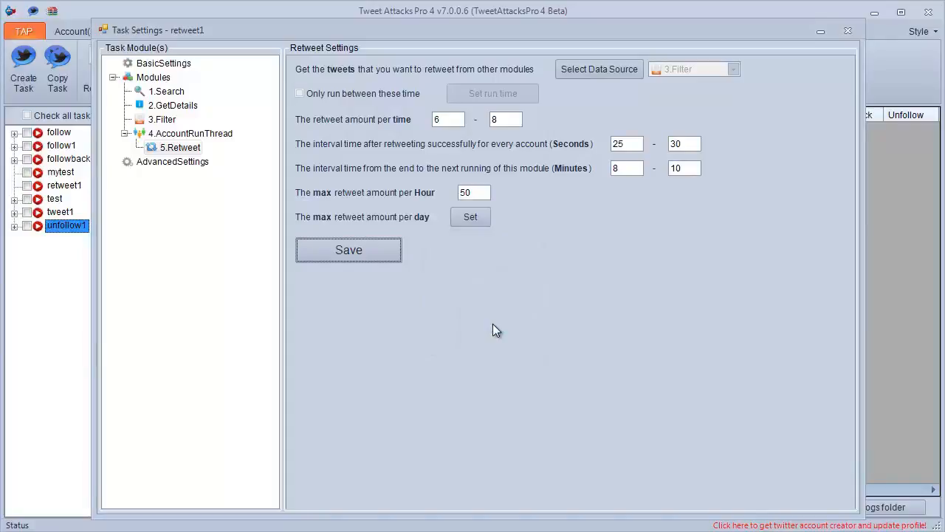
click(849, 34)
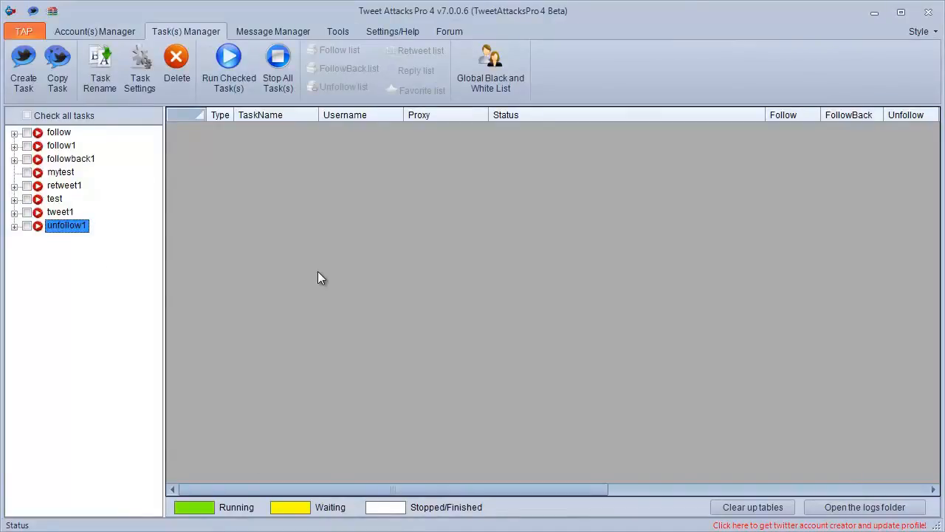
Step: Create a new task named unfavorite1
click(33, 85)
text(un)
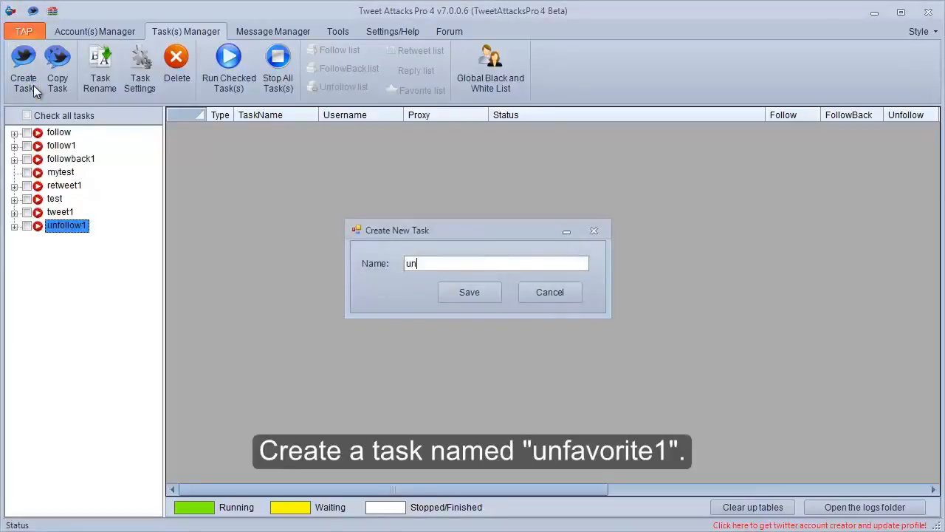
text(favori)
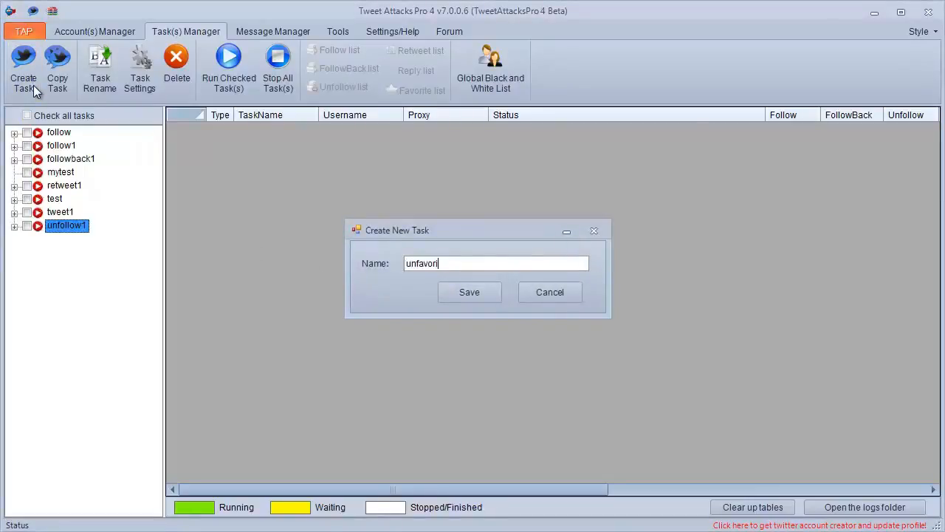
text(te1)
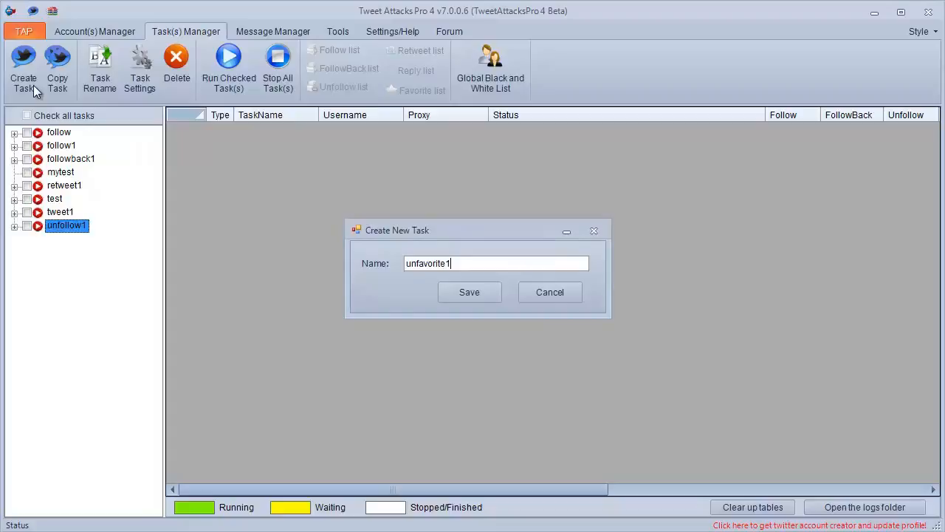
click(443, 288)
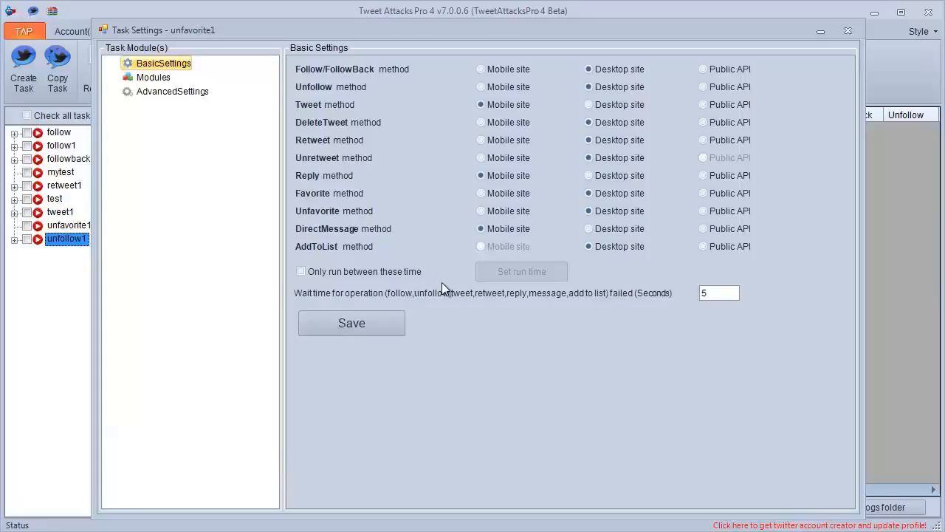
Step: Add an AccountRunThread module to the unfavorite1 task and open its settings
click(167, 78)
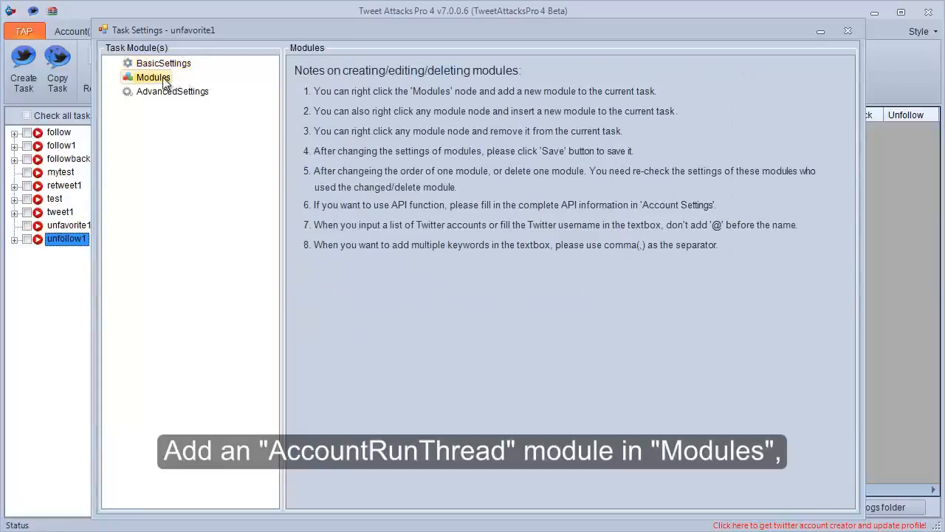
right_click(164, 80)
mouse_move(259, 86)
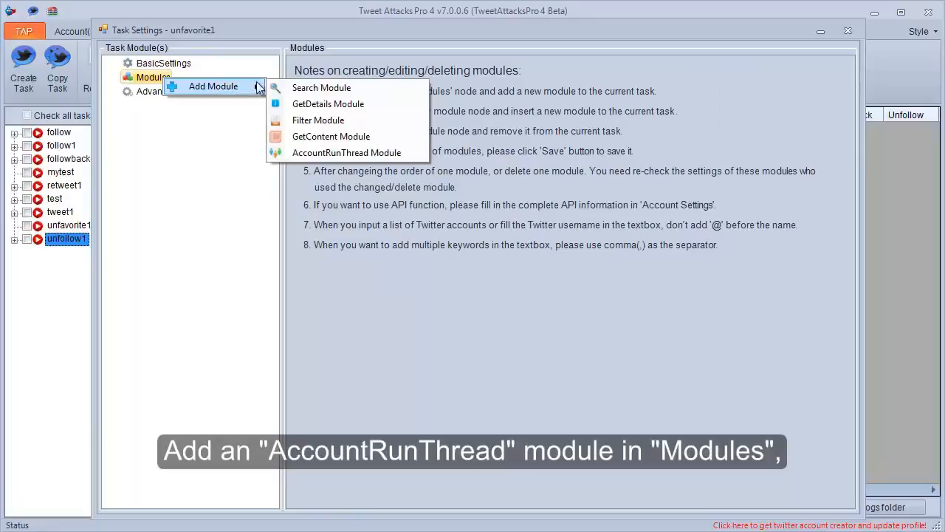
click(289, 153)
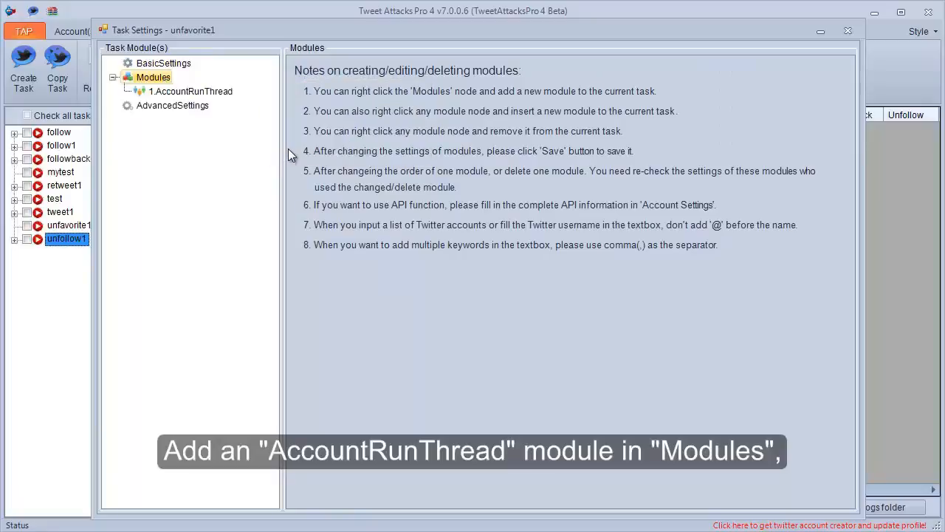
click(192, 92)
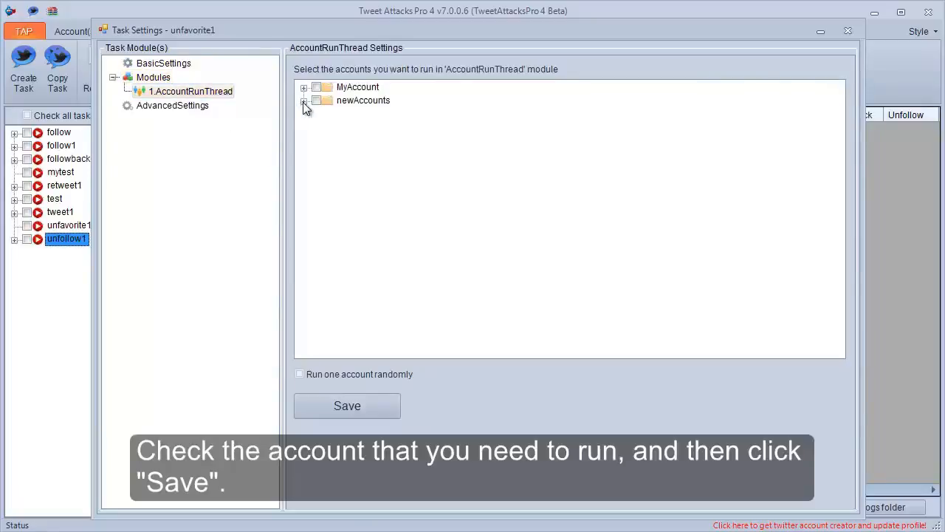
Step: Select the first two accounts of the newAccounts group for the unfavorite1 task's AccountRunThread module and save the selection
click(303, 101)
click(330, 114)
click(330, 127)
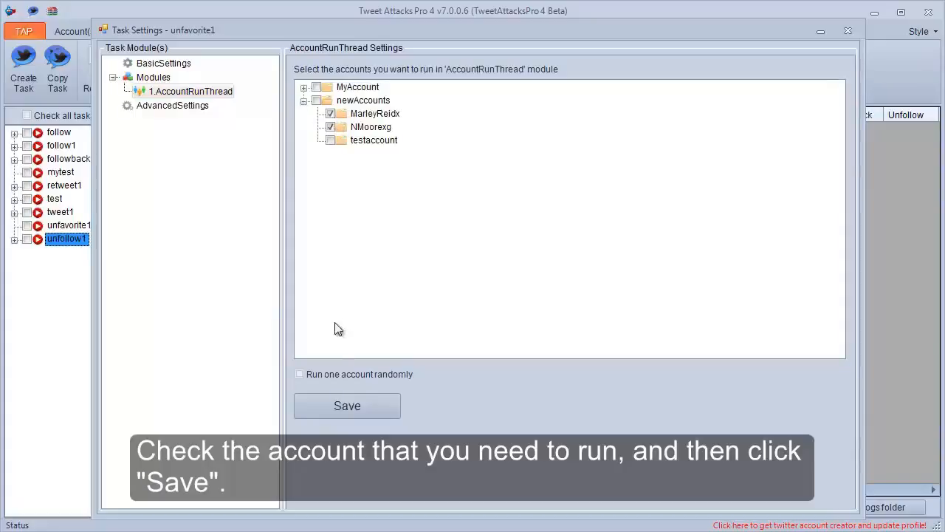
click(330, 405)
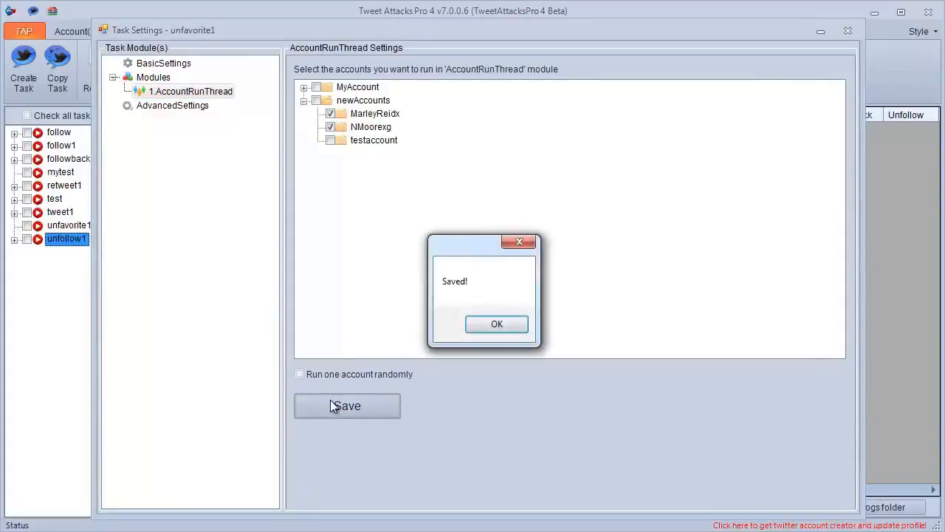
click(495, 329)
Step: Add a Search module inside the AccountRunThread module and open its settings
right_click(188, 94)
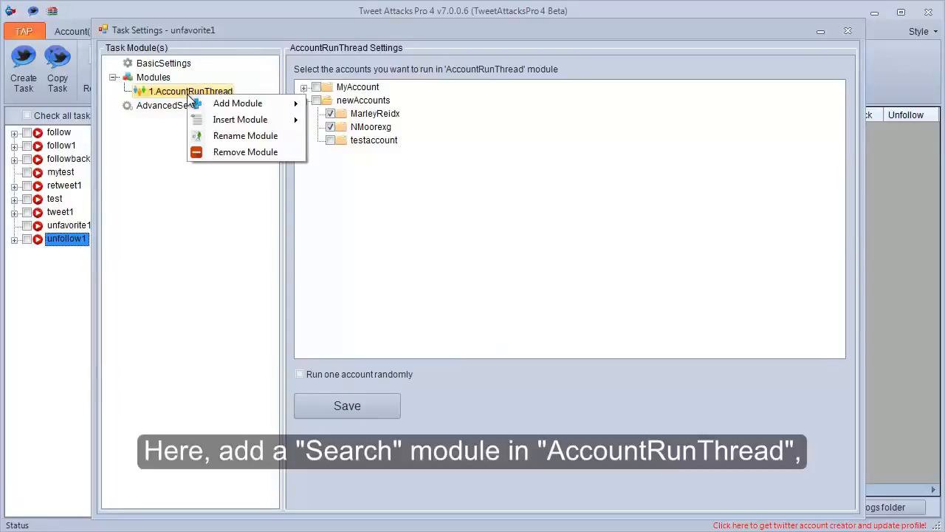
mouse_move(273, 104)
click(318, 105)
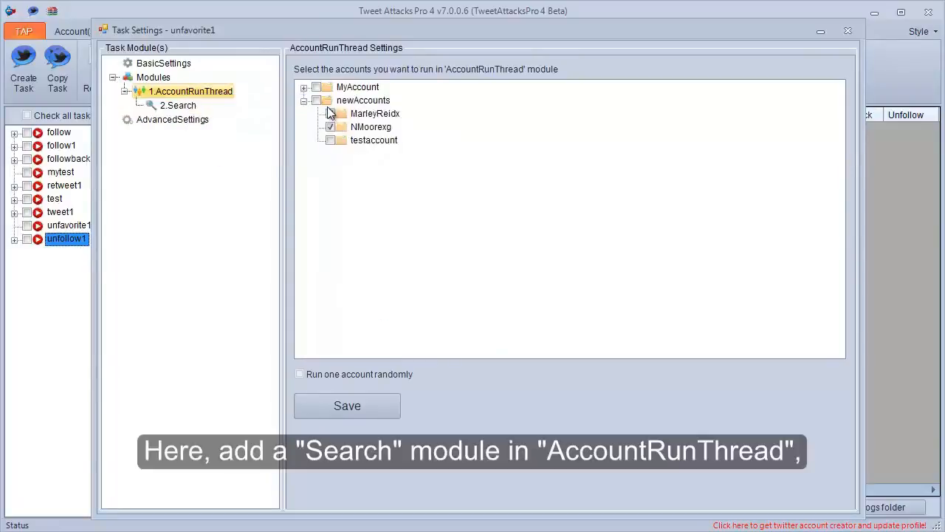
click(177, 107)
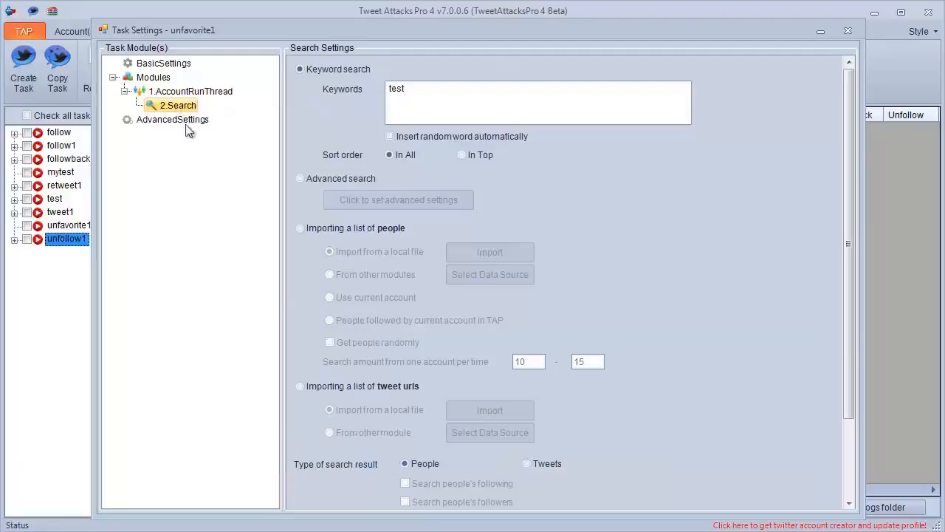
Step: Configure the Search module to import people using the current account and return tweets from my favorites
click(306, 228)
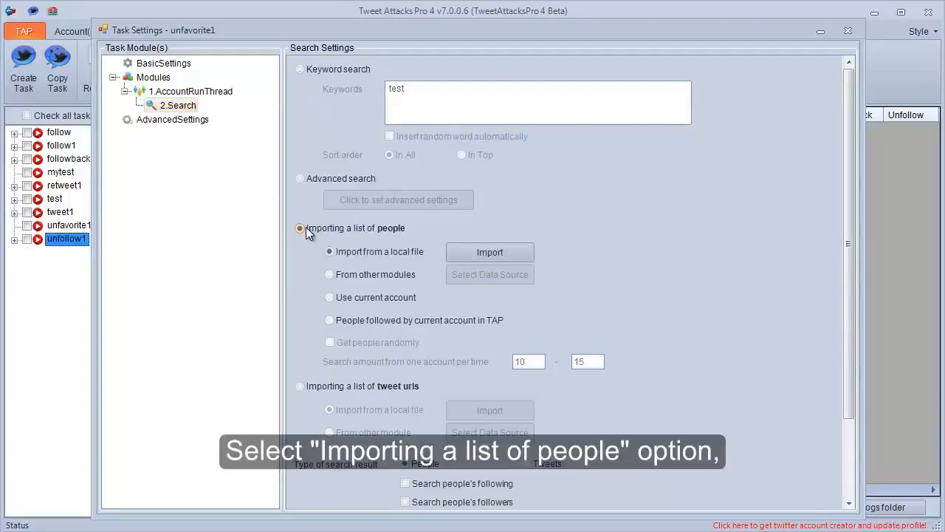
click(339, 297)
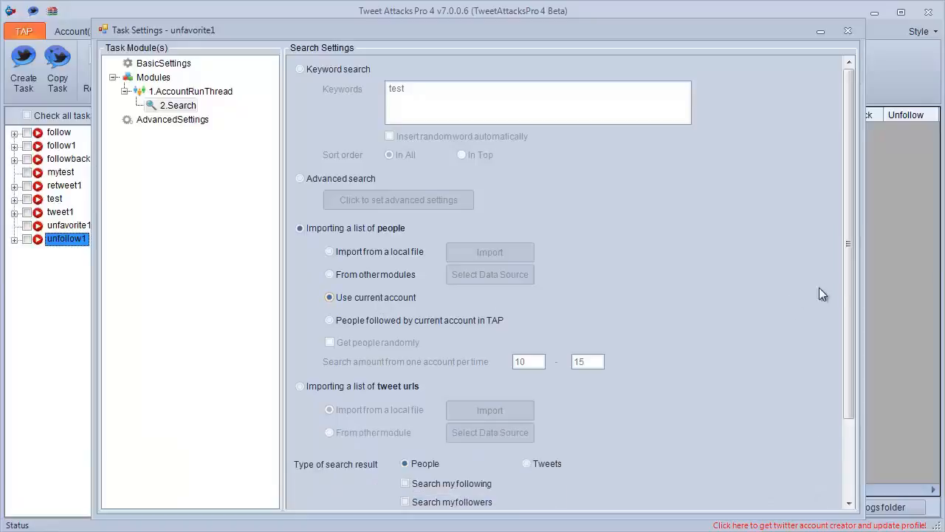
drag(844, 272, 849, 361)
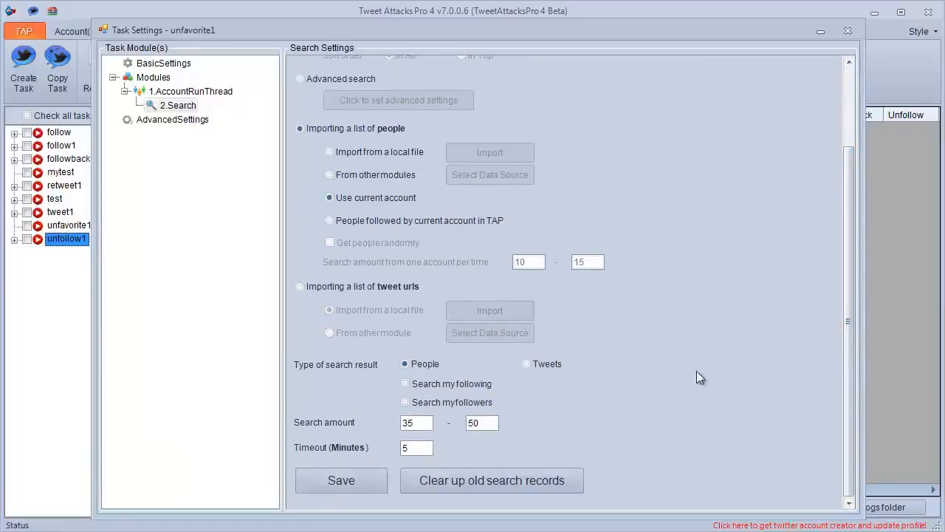
click(534, 361)
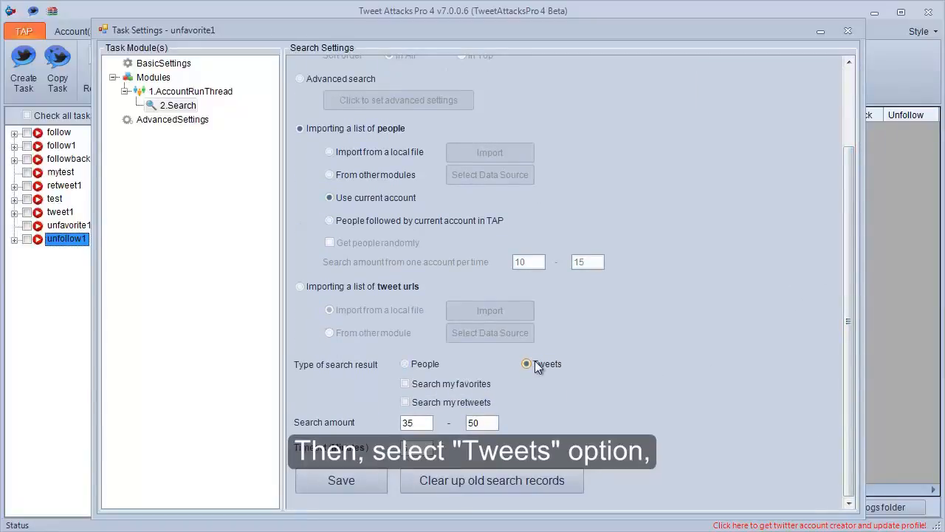
click(447, 385)
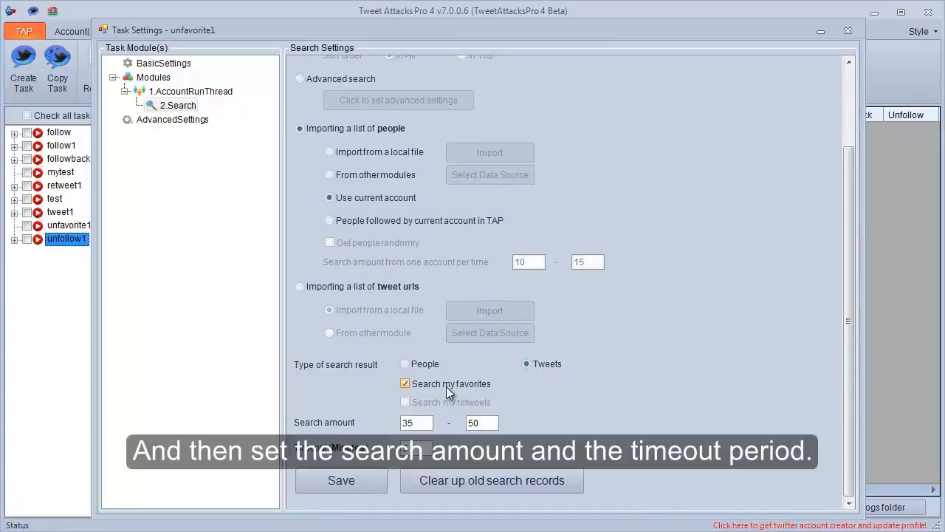
Step: Set the search amount to 13 to 15 and save the Search module settings
double_click(412, 426)
text(13)
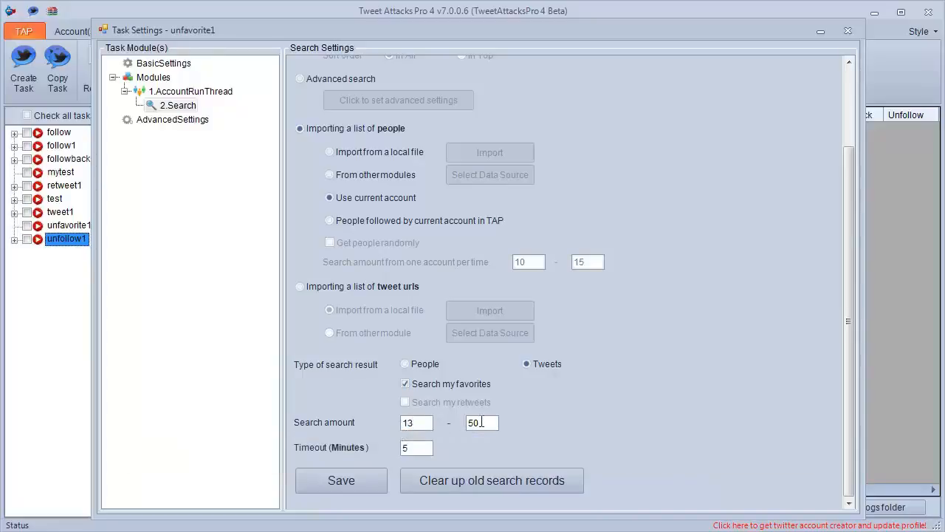
drag(481, 422, 464, 427)
text(15)
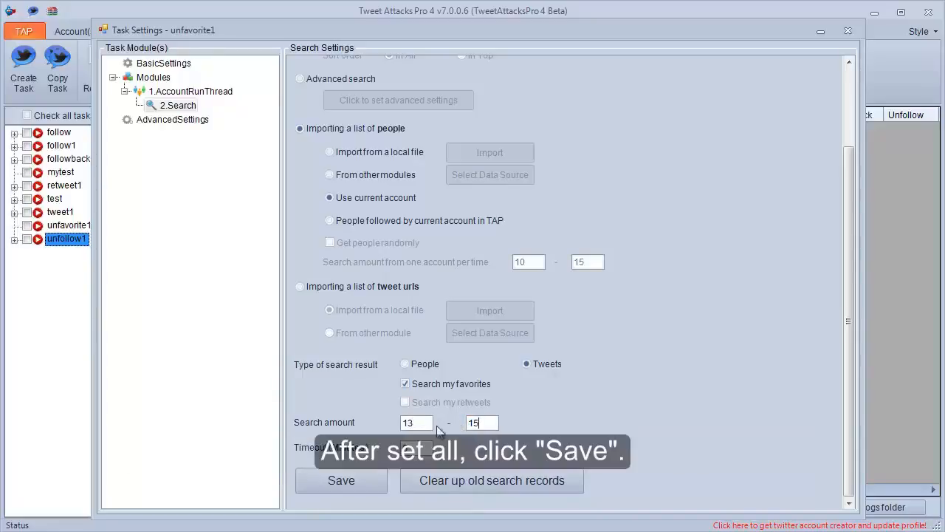
click(343, 480)
click(499, 325)
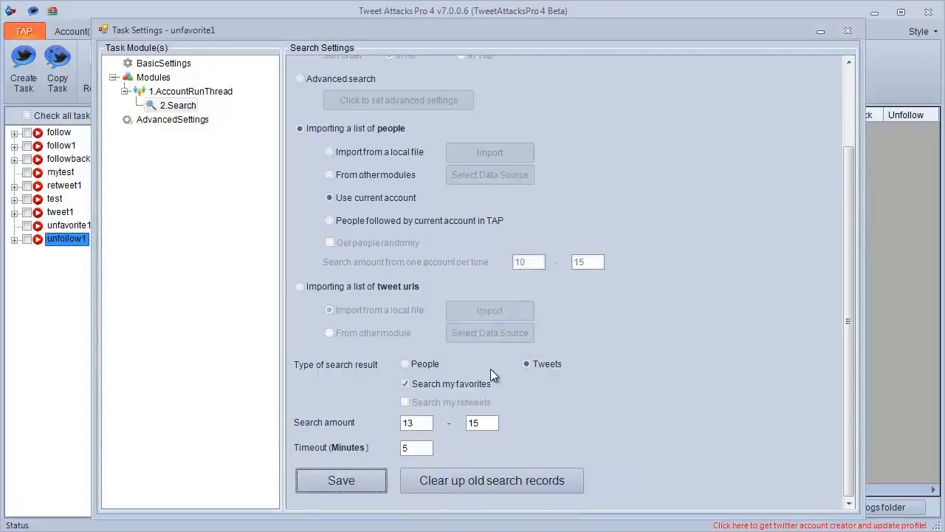
Step: Add a GetDetails module inside the AccountRunThread module and open its settings
click(215, 91)
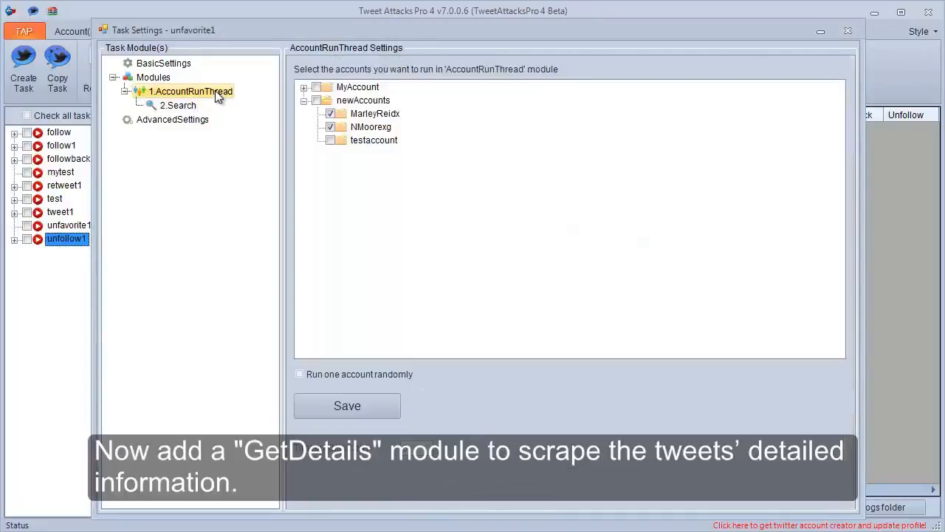
right_click(215, 90)
mouse_move(243, 96)
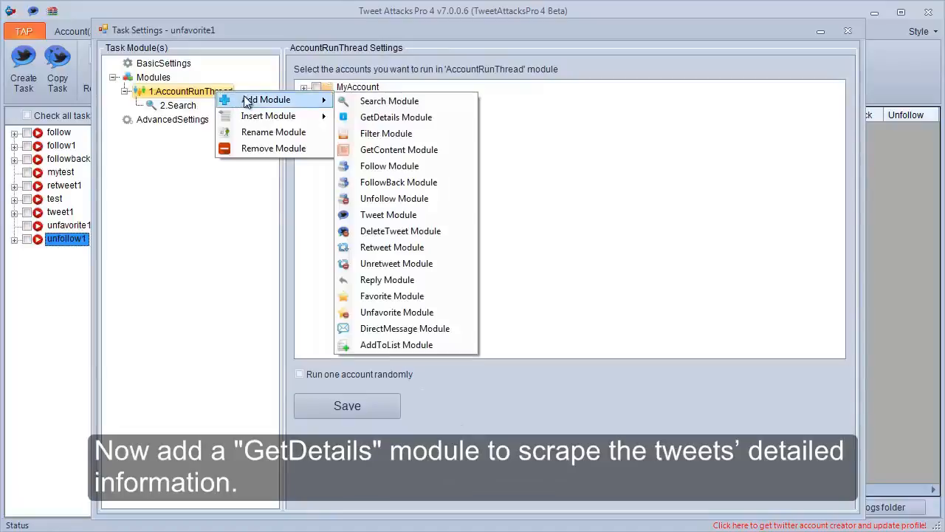
click(360, 119)
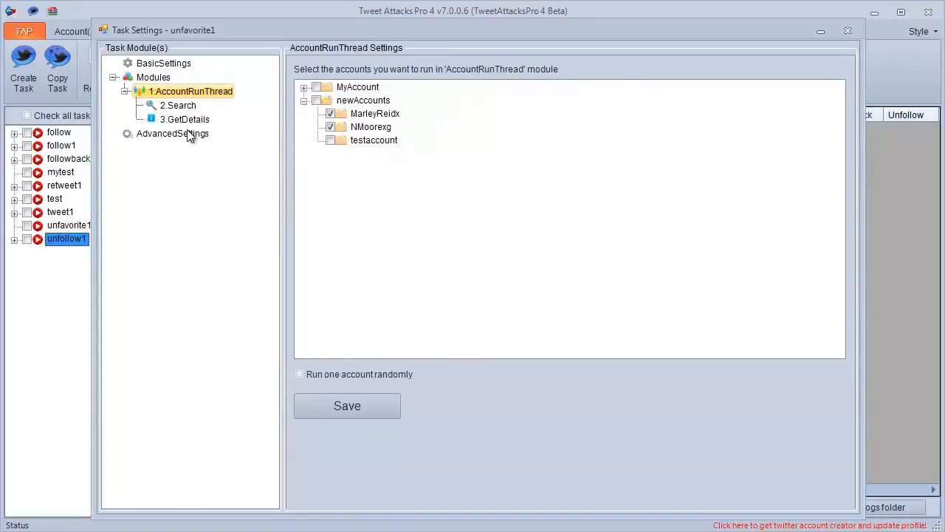
click(184, 121)
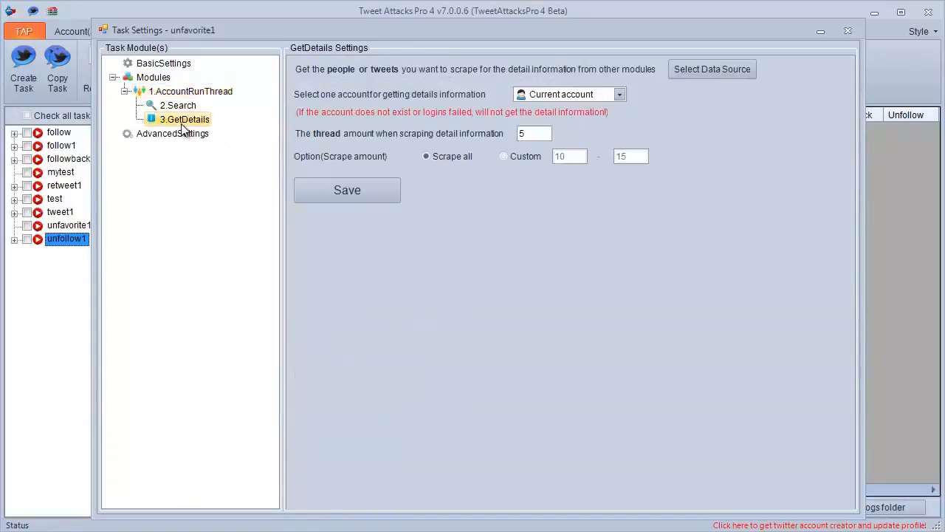
Step: Set the GetDetails module's data source to the 2.Search module and save the GetDetails settings
click(694, 68)
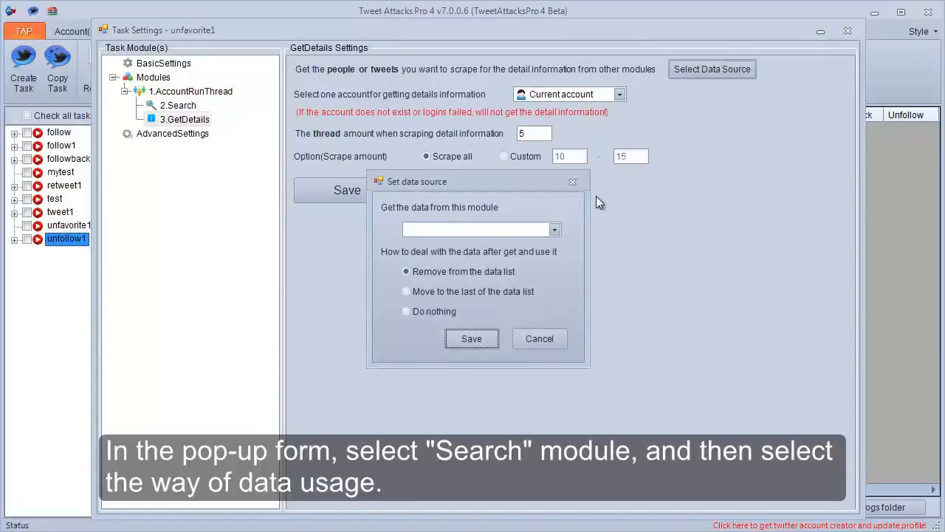
click(555, 229)
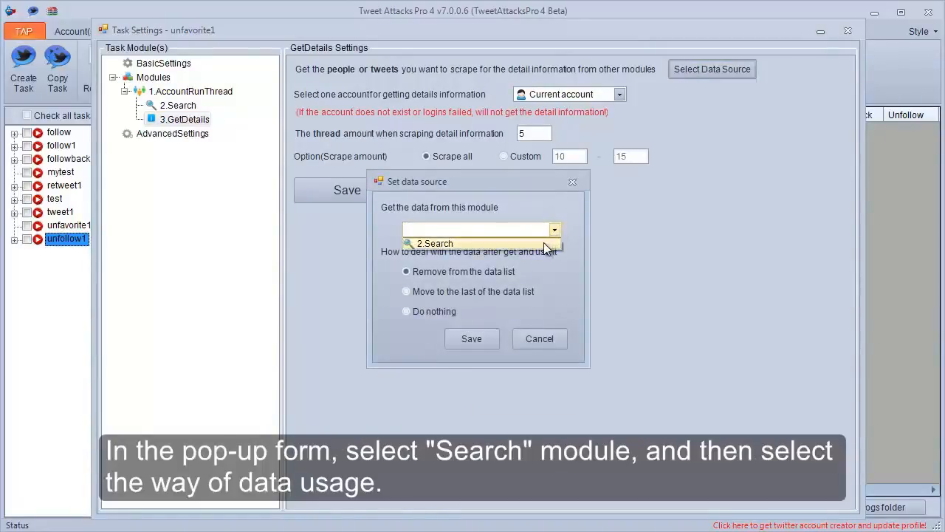
click(543, 242)
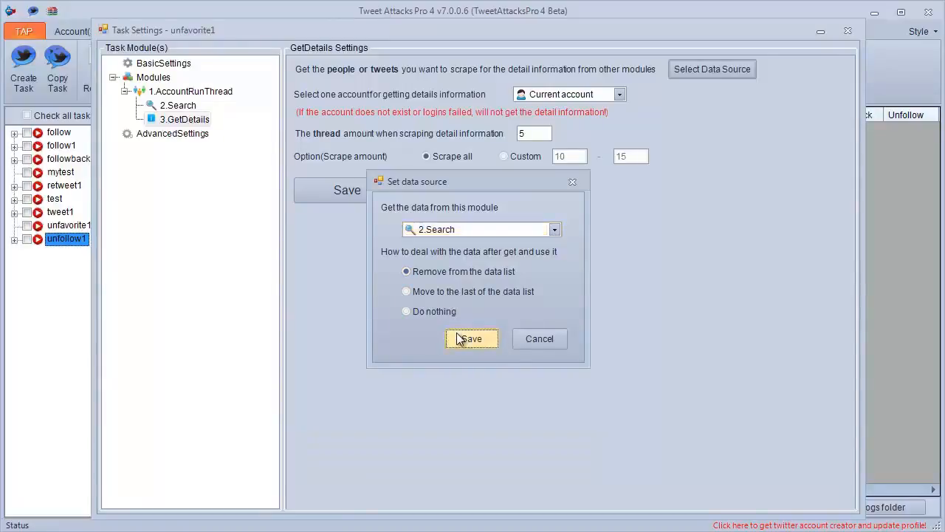
click(458, 337)
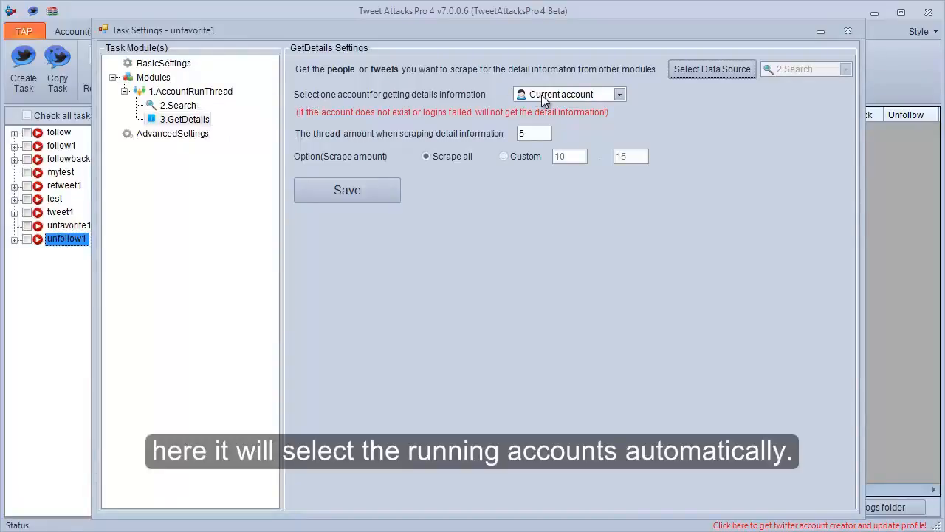
click(387, 188)
click(497, 324)
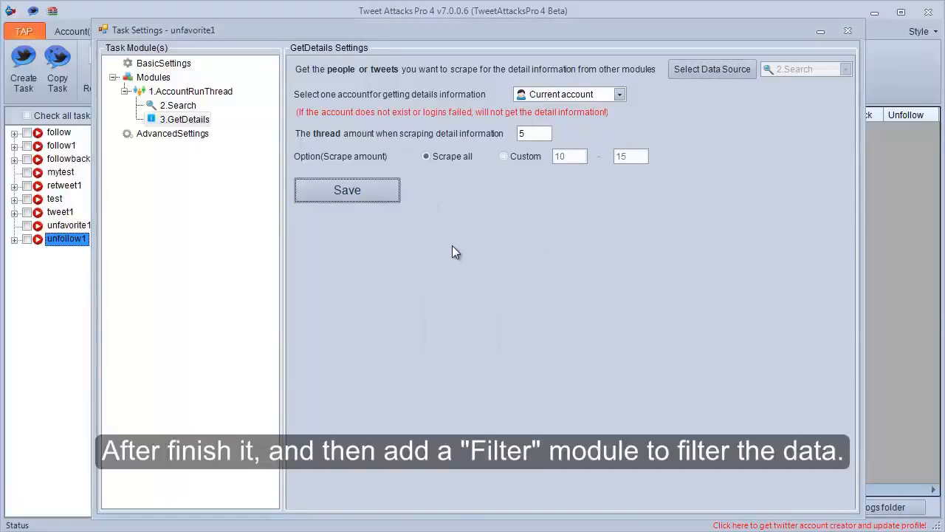
Step: Add a Filter module inside the AccountRunThread module and open its settings
click(222, 91)
right_click(221, 92)
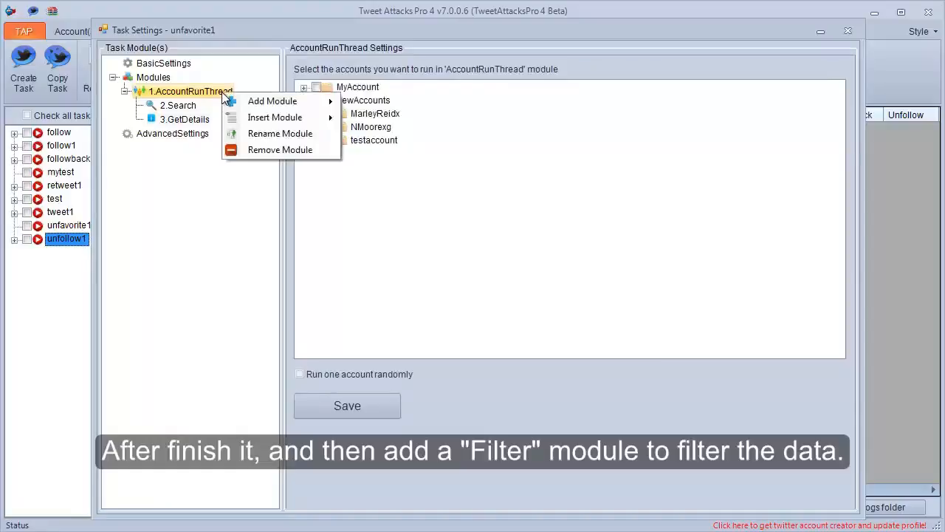
mouse_move(314, 107)
click(375, 136)
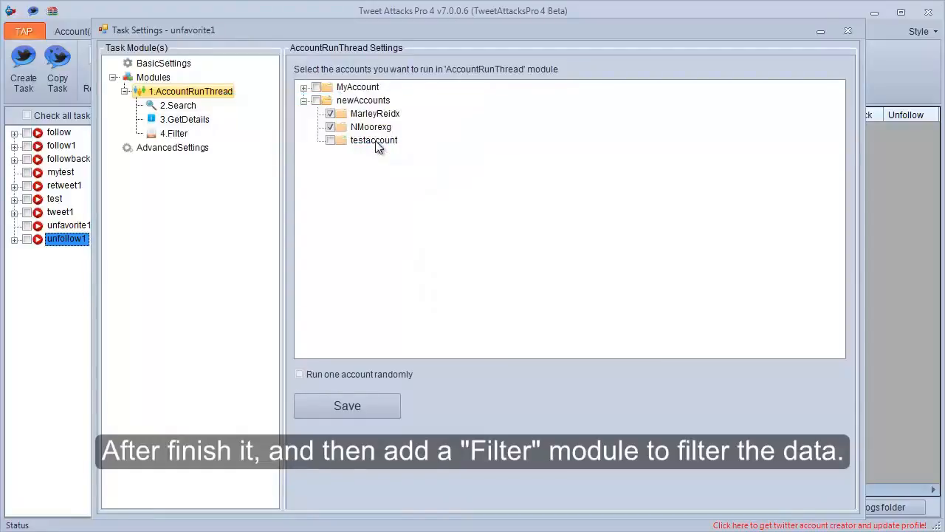
click(176, 135)
Step: Set the Filter module's data source to the 3.GetDetails module
click(594, 68)
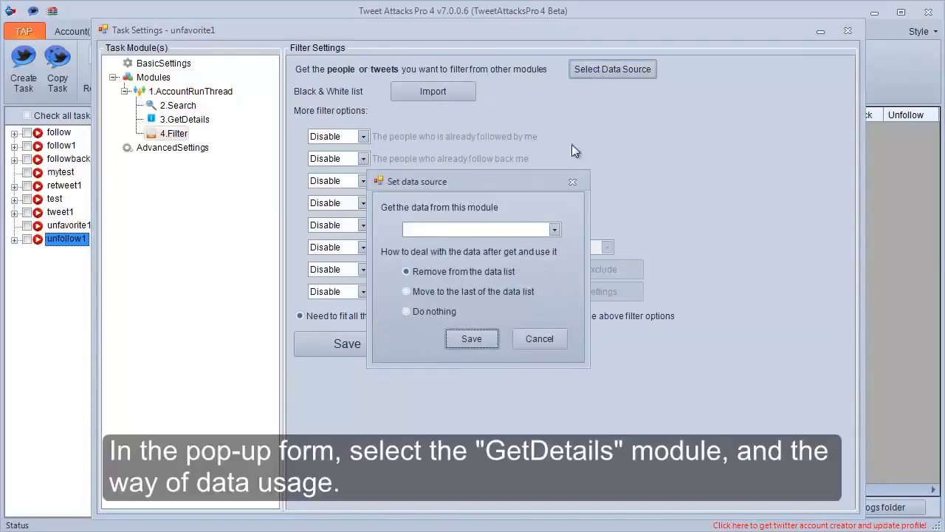
click(533, 227)
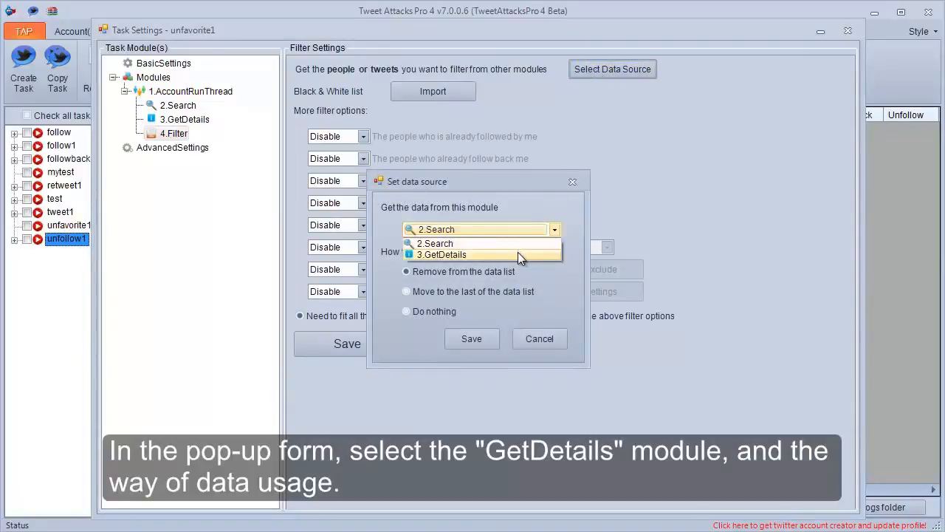
click(520, 255)
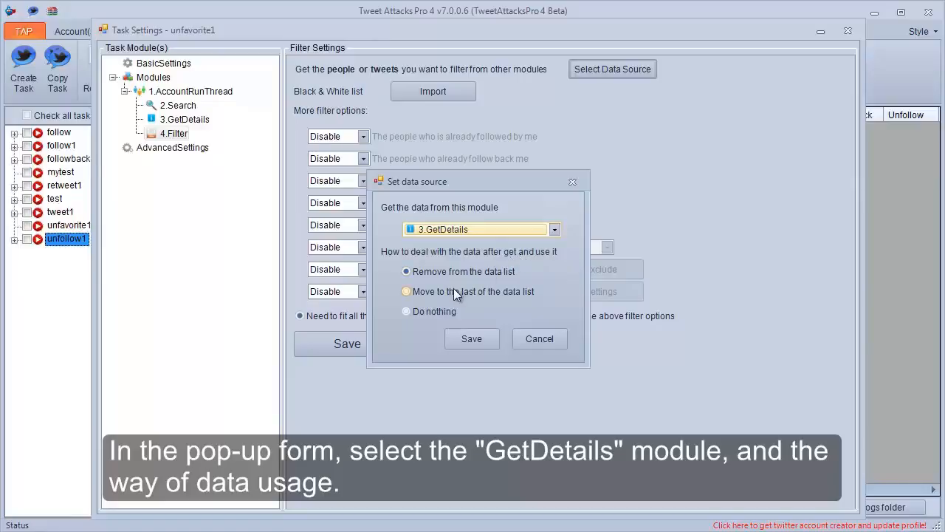
click(458, 338)
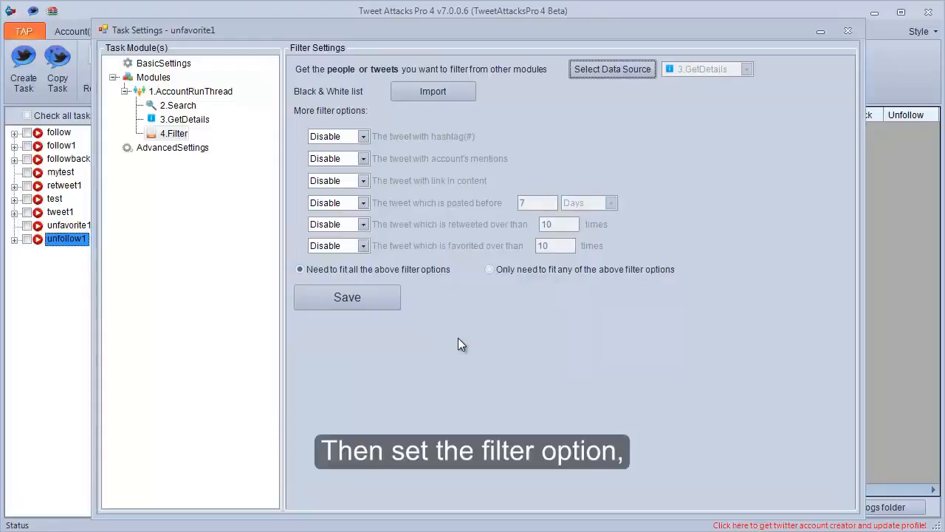
Step: Exclude tweets retweeted over 10 times and tweets favorited over 15 times, and save the Filter settings
click(364, 226)
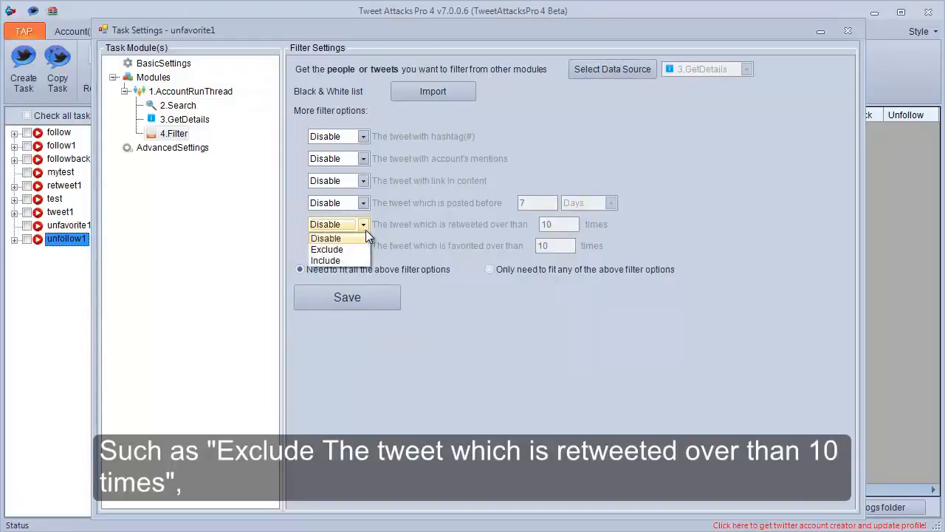
click(326, 248)
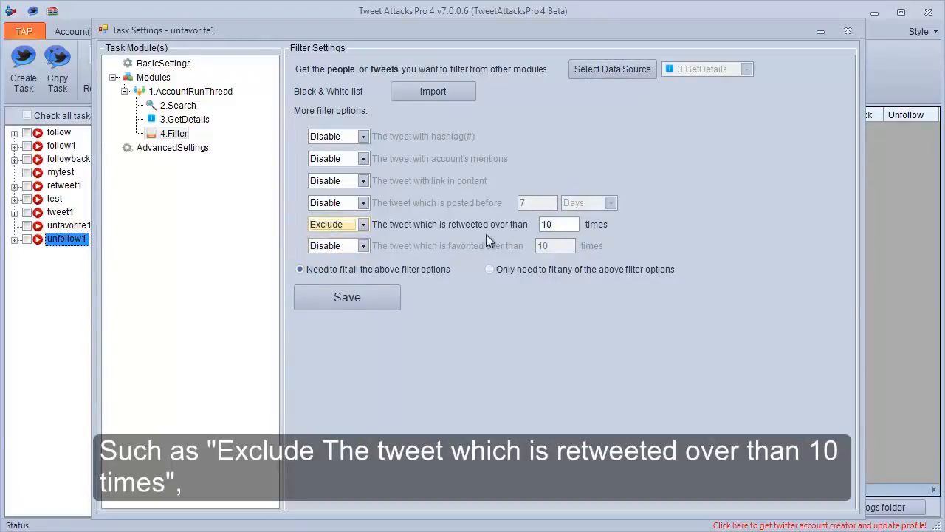
click(363, 245)
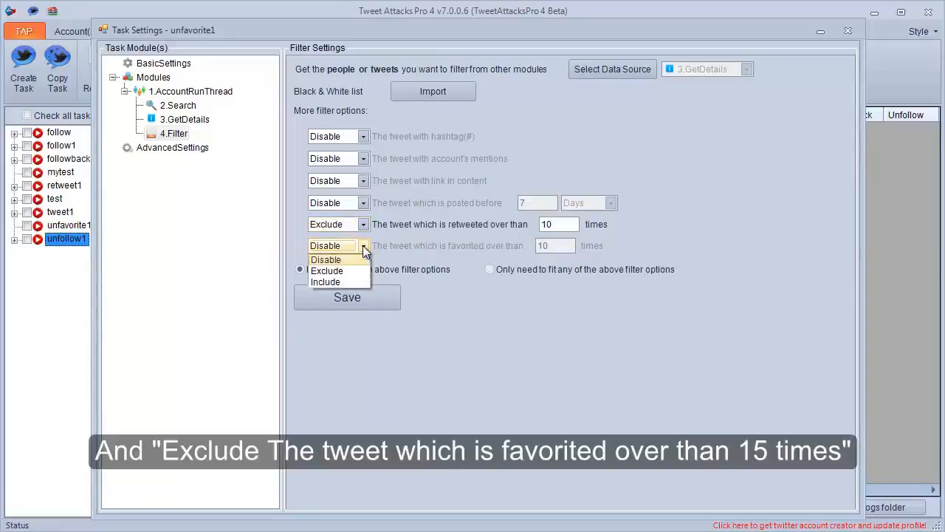
click(362, 270)
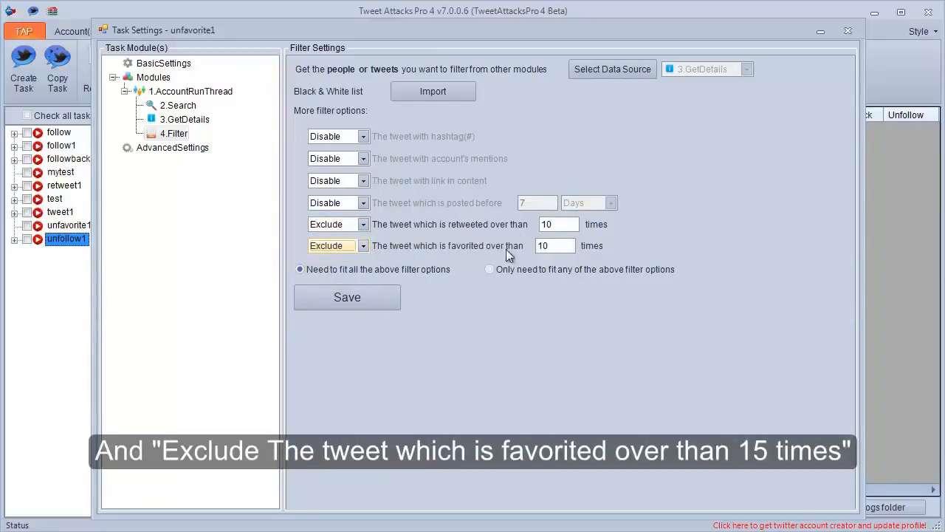
drag(543, 246, 548, 246)
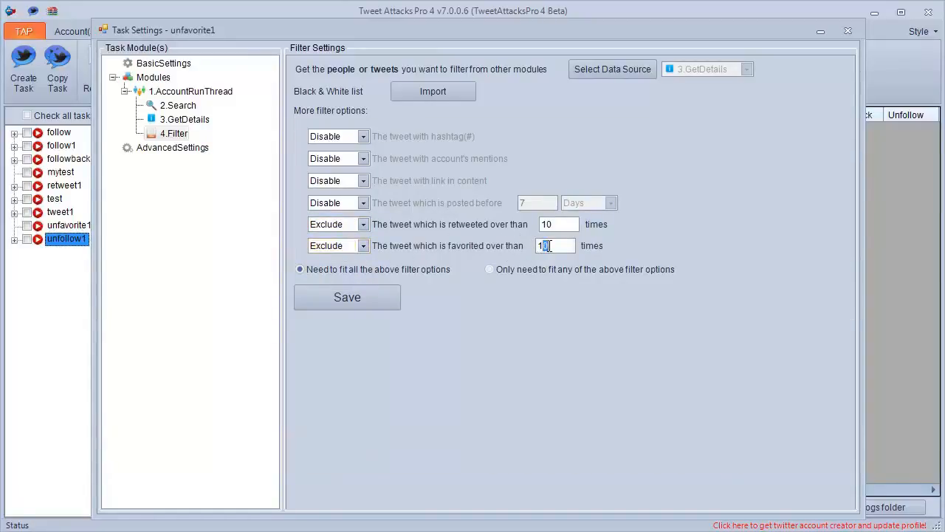
text(5)
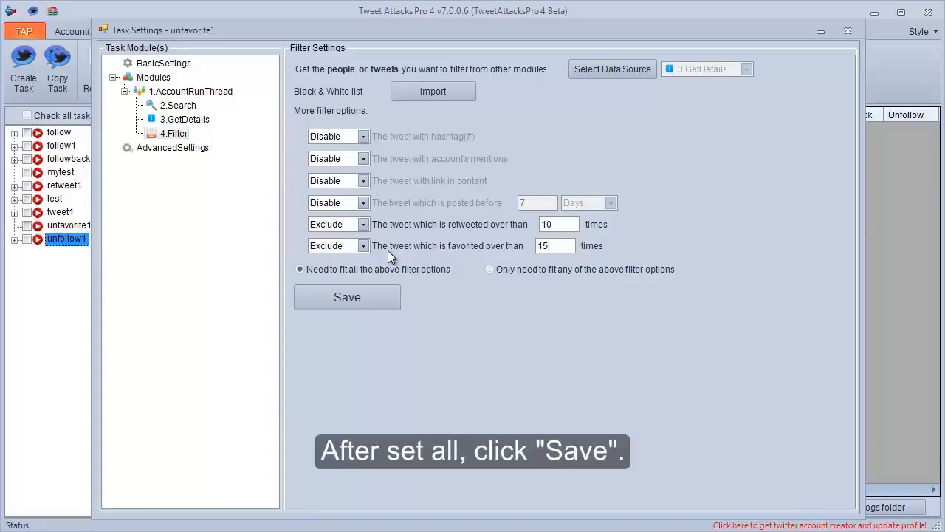
click(370, 292)
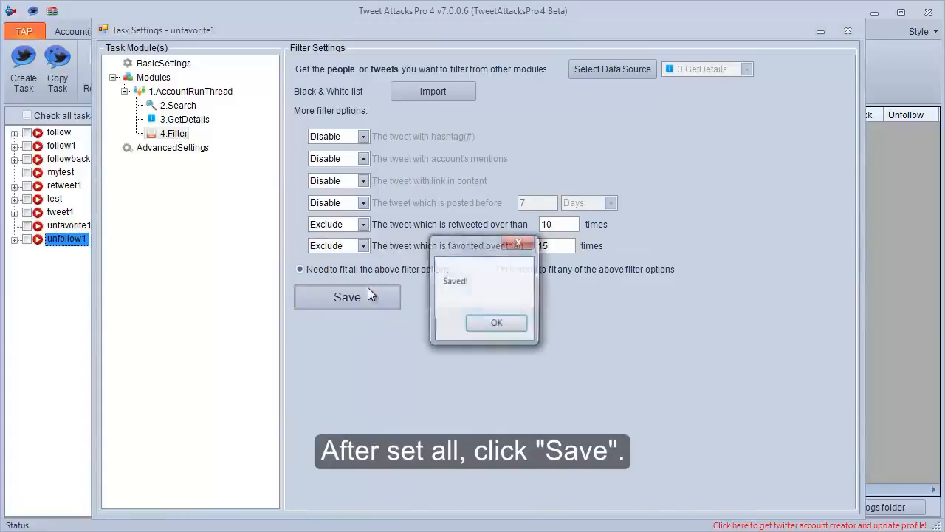
click(487, 324)
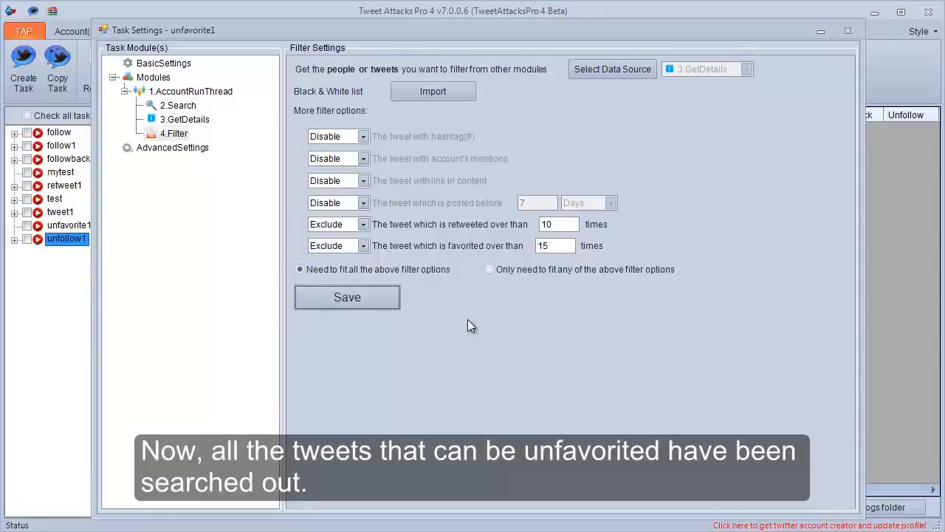
Step: Add an Unfavorite module inside the AccountRunThread module and open its settings
click(217, 95)
right_click(217, 96)
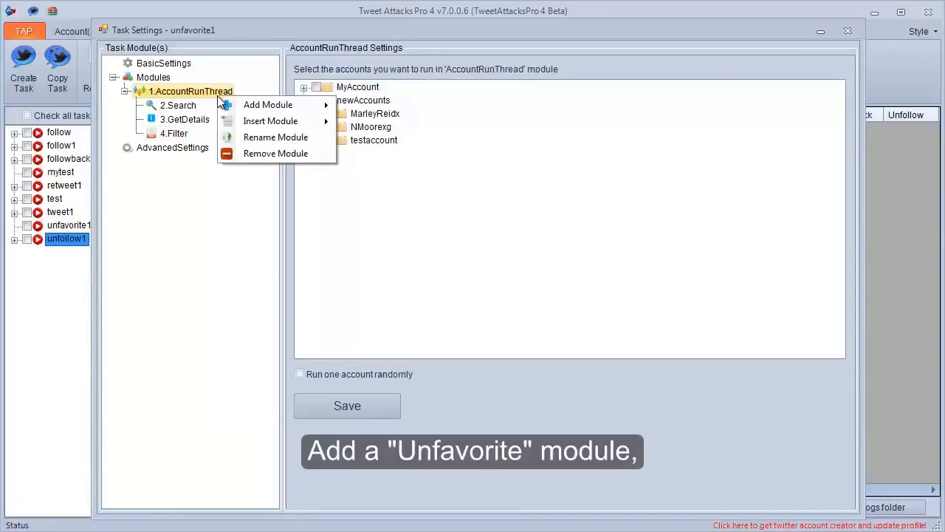
mouse_move(255, 105)
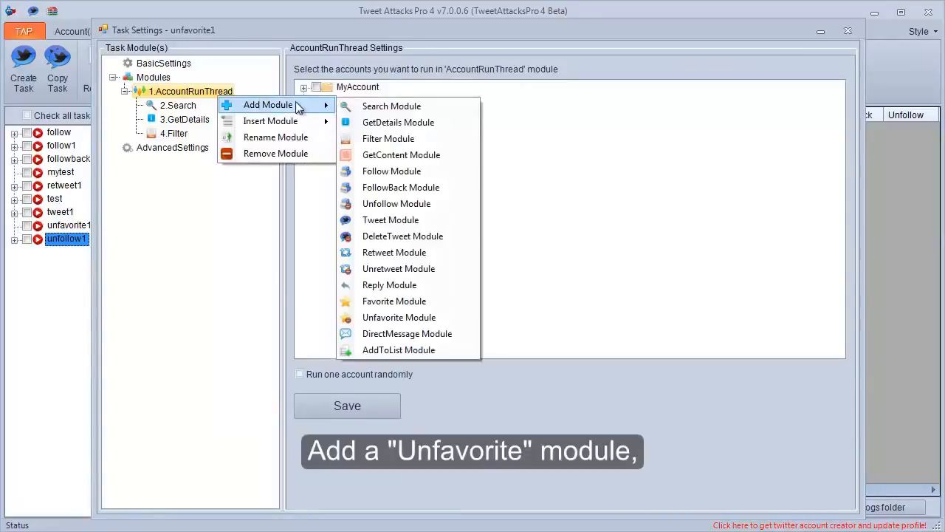
click(365, 317)
click(193, 151)
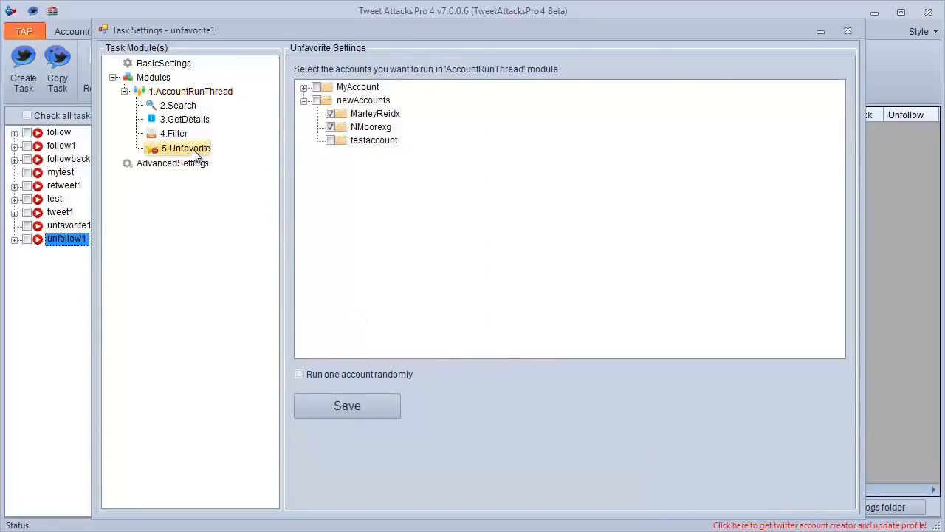
Step: Set the Unfavorite module's data source to the 4.Filter module
click(603, 71)
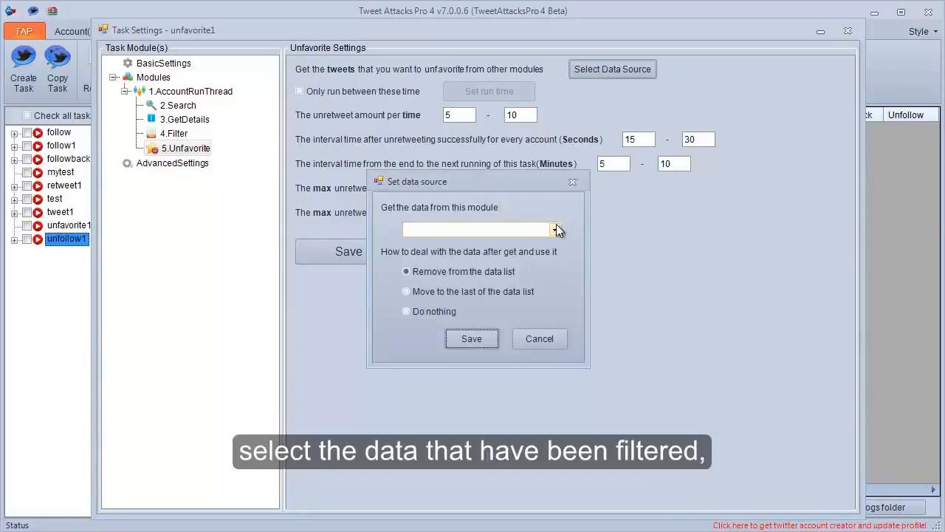
click(556, 226)
click(515, 266)
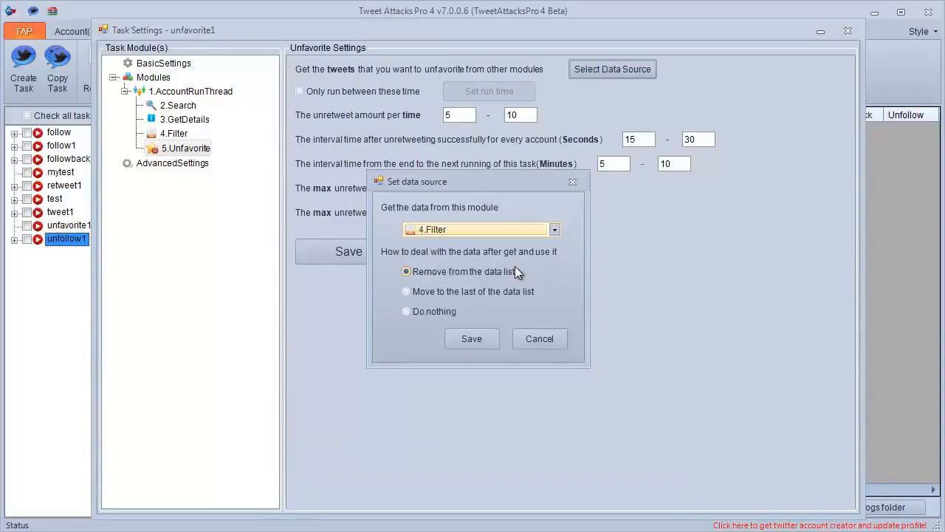
click(470, 339)
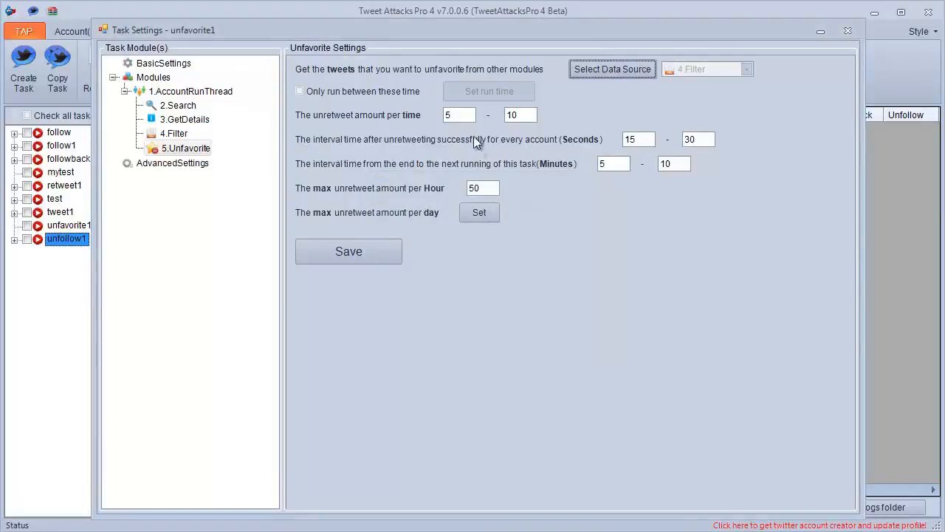
Step: Save the Unfavorite module with an amount per time of 4 to 5 and a success interval of 35 to 50 seconds, and close the task settings
drag(462, 118, 443, 121)
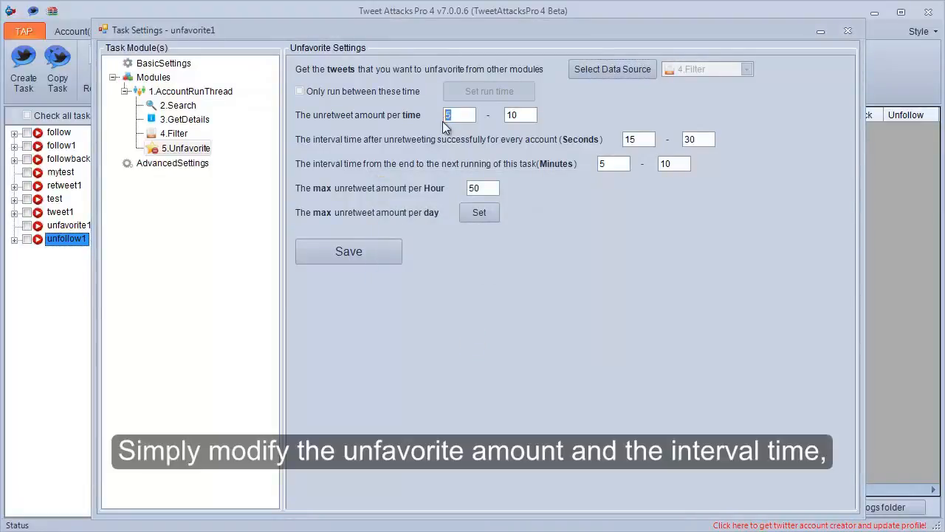
text(4)
drag(530, 117, 503, 119)
text(5)
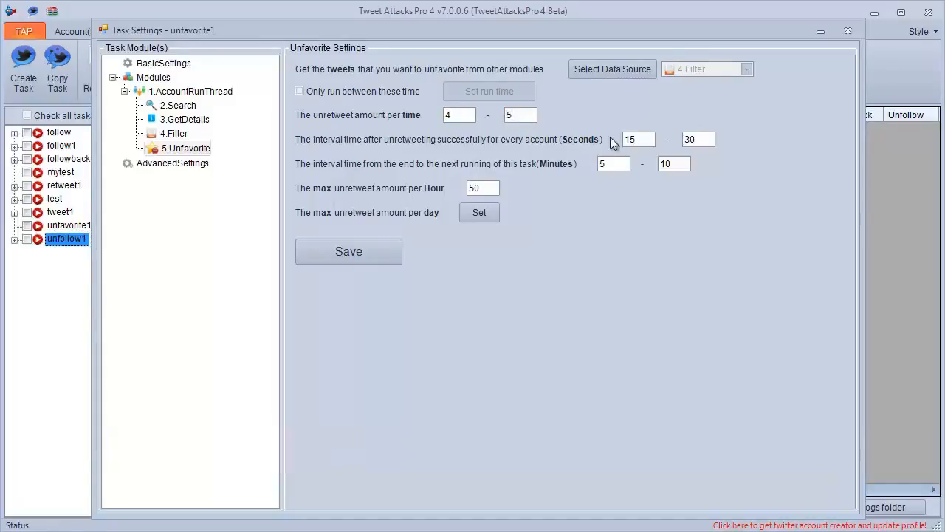
drag(633, 139, 623, 141)
text(3)
drag(688, 139, 687, 141)
text(5)
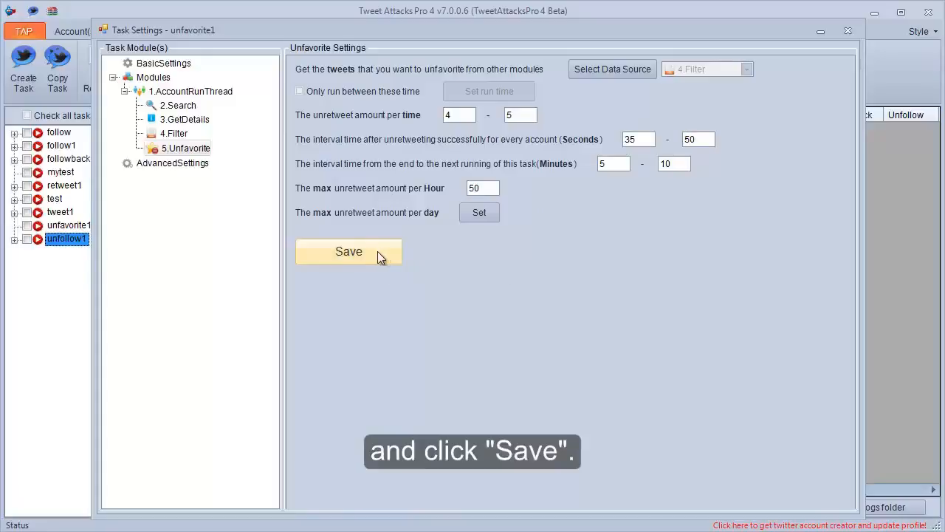
click(377, 251)
click(484, 324)
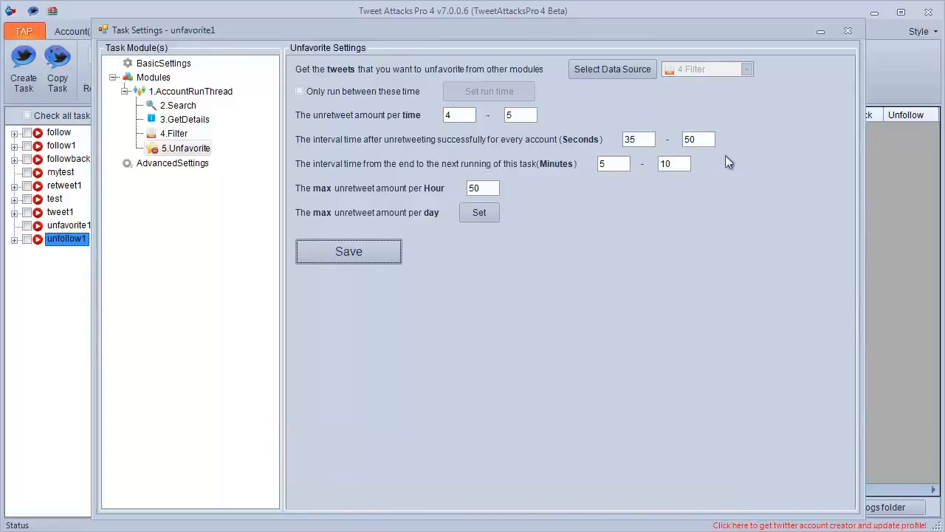
click(843, 37)
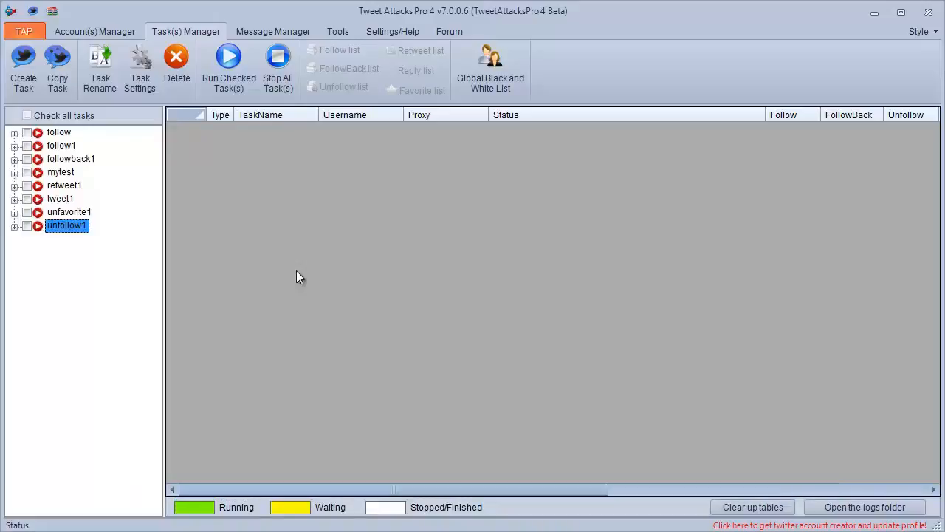
Step: Open the mytest task's settings and examine its people search and the Follow, FollowBack and Unfollow modules in group 2
click(73, 175)
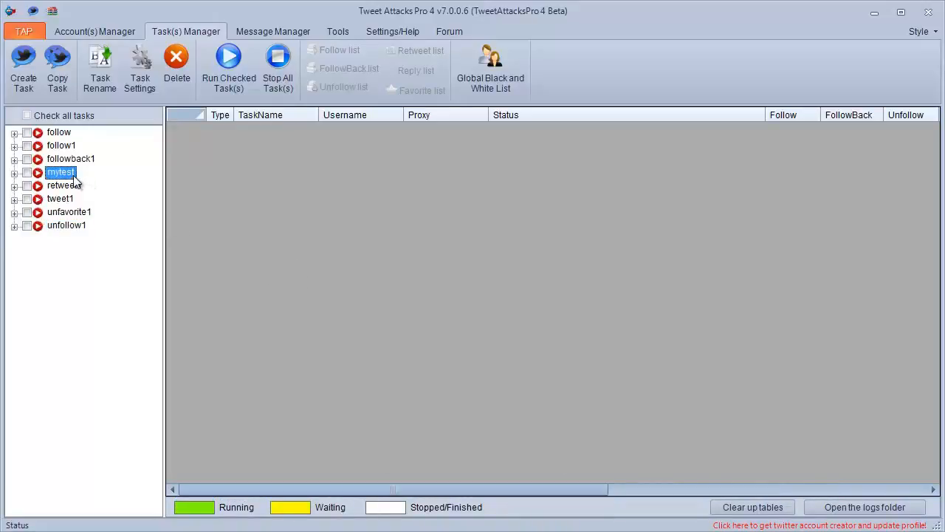
click(140, 73)
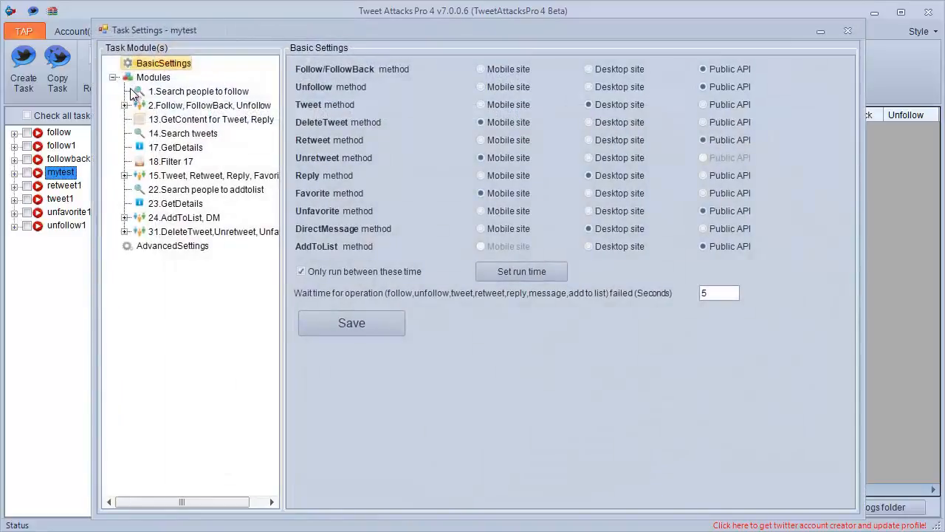
drag(152, 502, 168, 506)
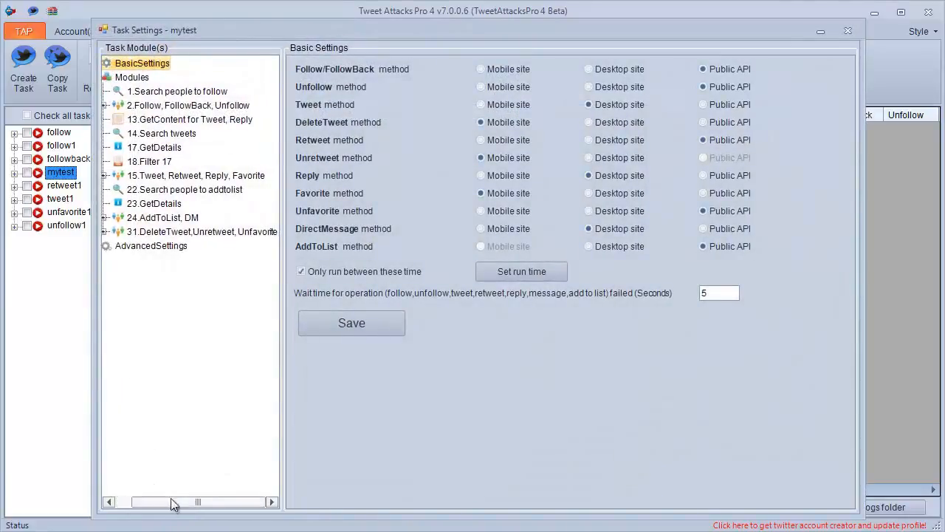
click(156, 93)
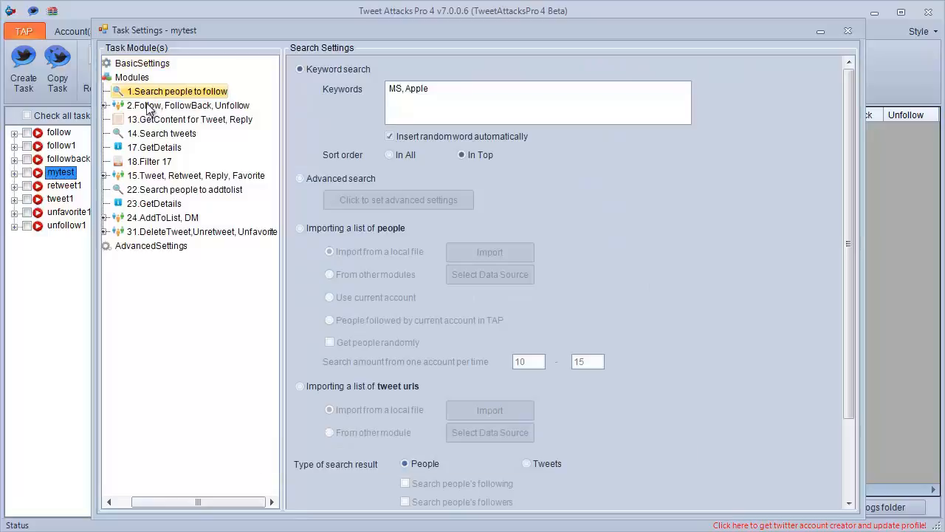
click(105, 105)
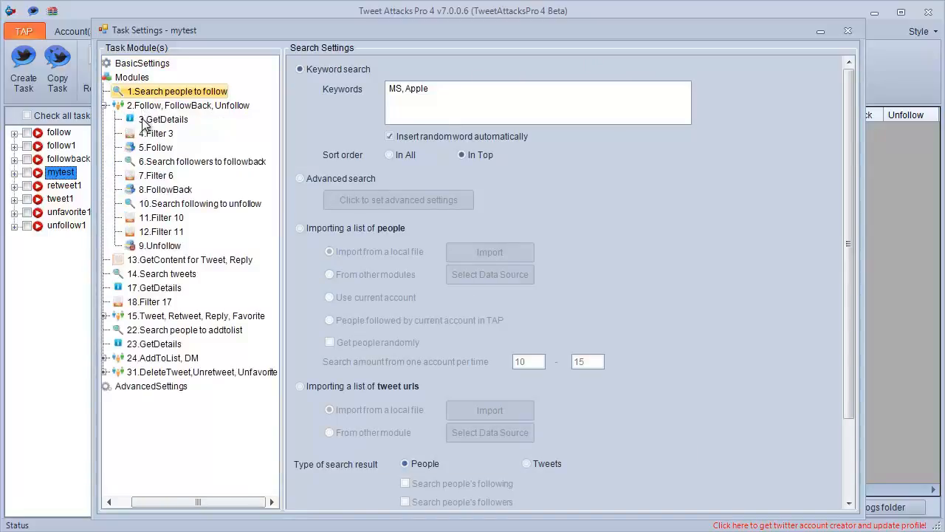
click(156, 148)
click(155, 189)
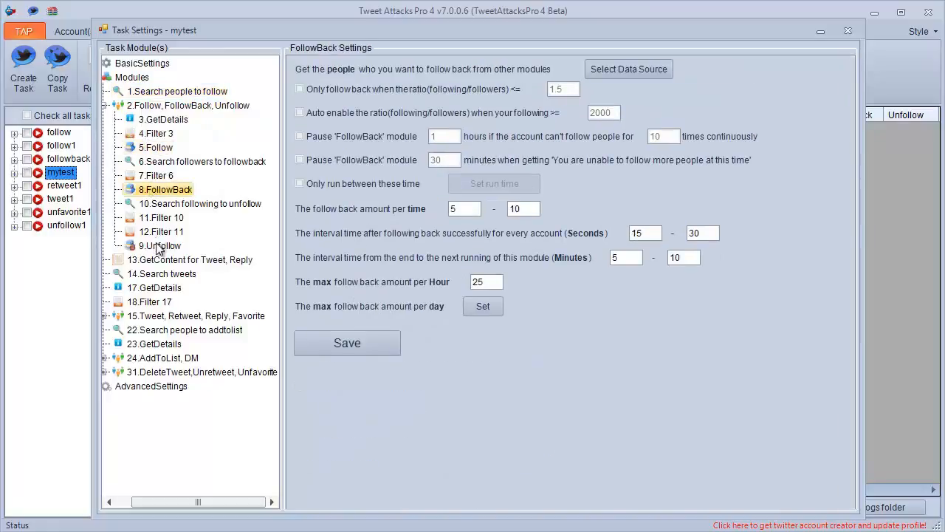
click(159, 247)
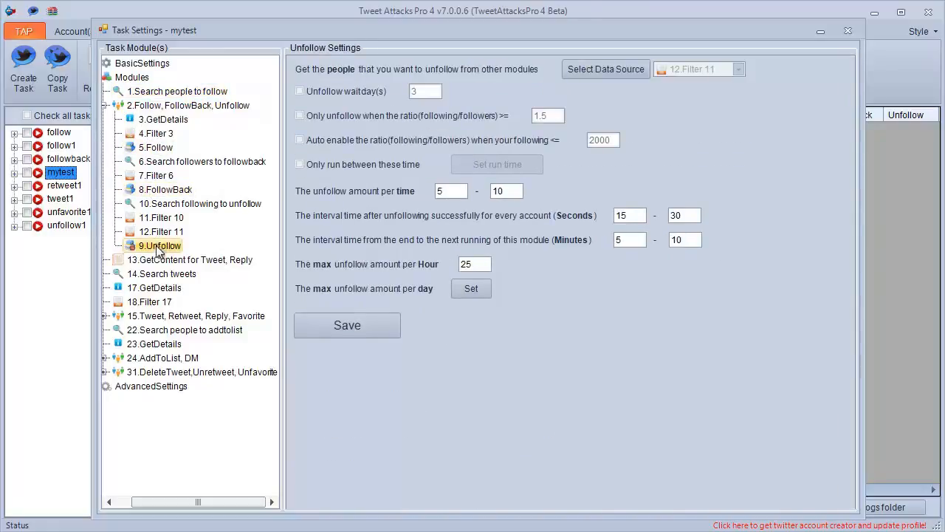
Step: Review the accounts and the Retweet and Favorite modules in the 15.Tweet, Retweet, Reply, Favorite group
click(111, 319)
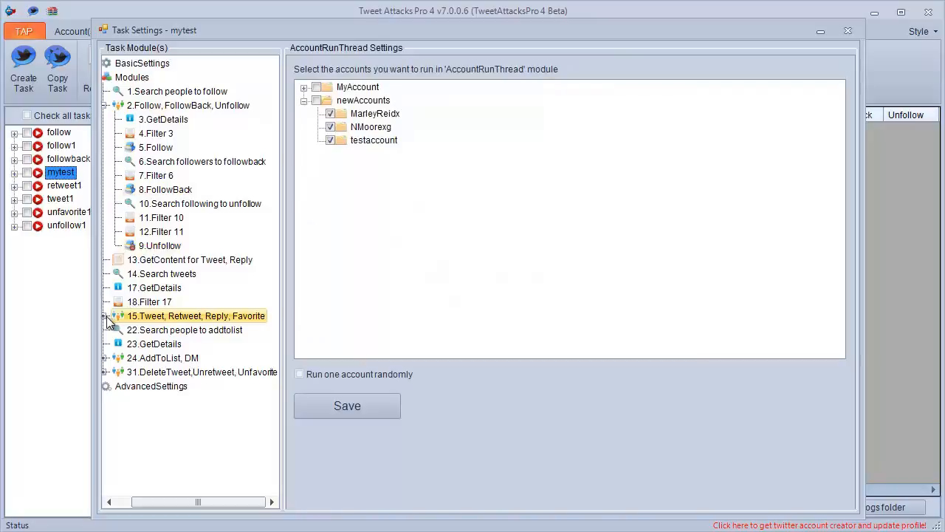
click(106, 318)
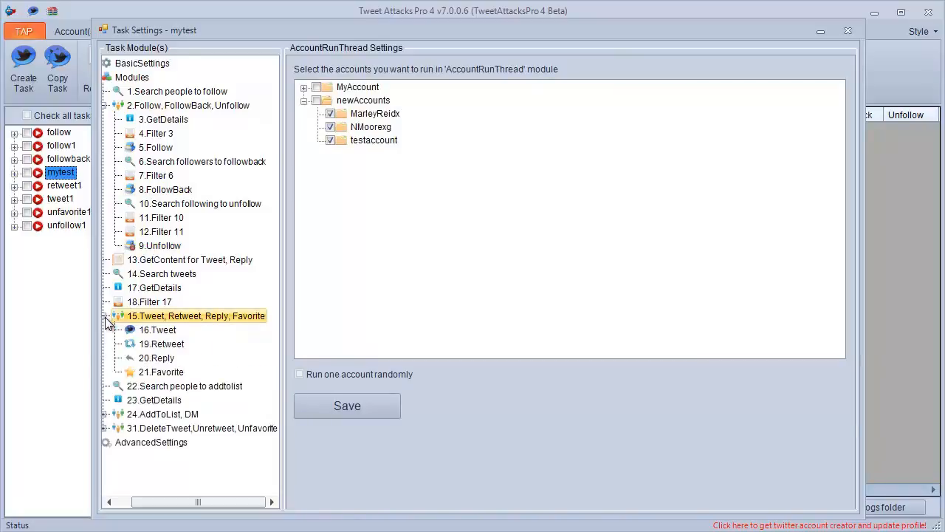
click(151, 344)
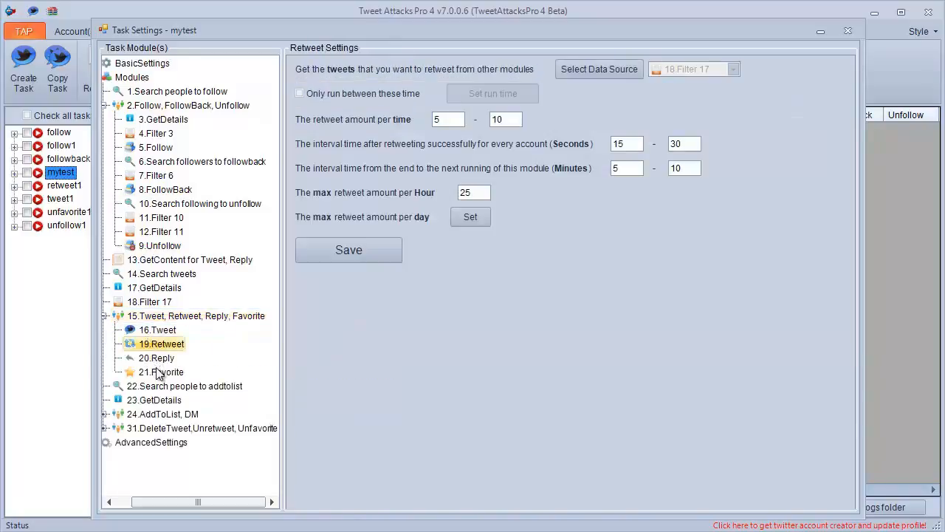
click(157, 373)
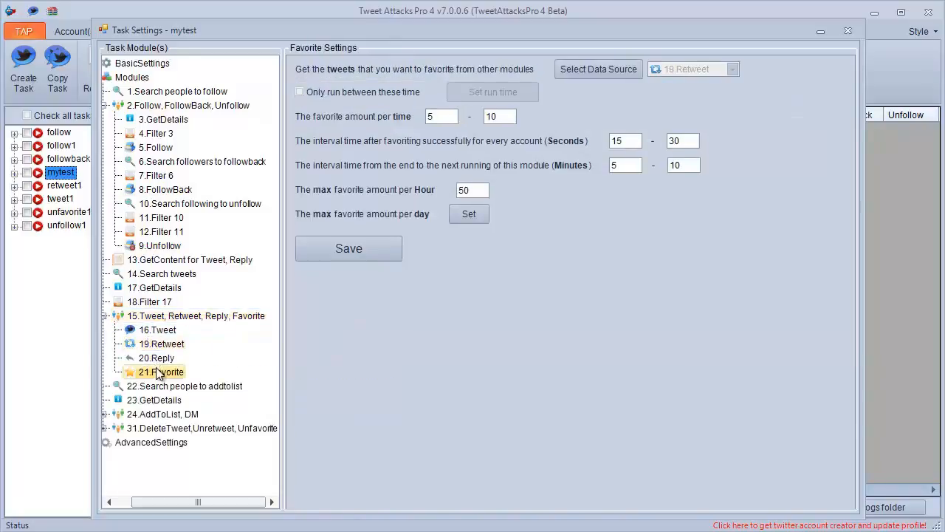
Step: Review the modules in the 24.AddToList, DM group, including its selected accounts and the DirectMessage settings
click(105, 414)
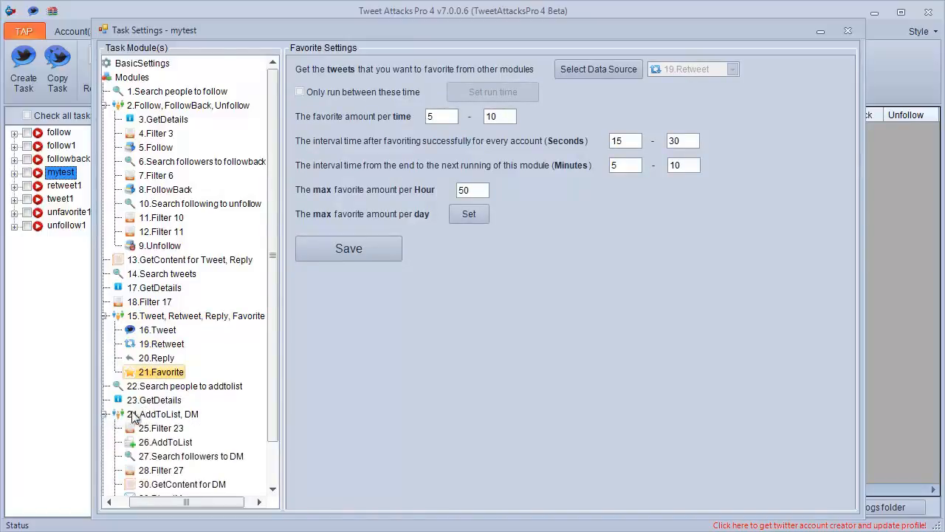
scroll(134, 417, down, 2)
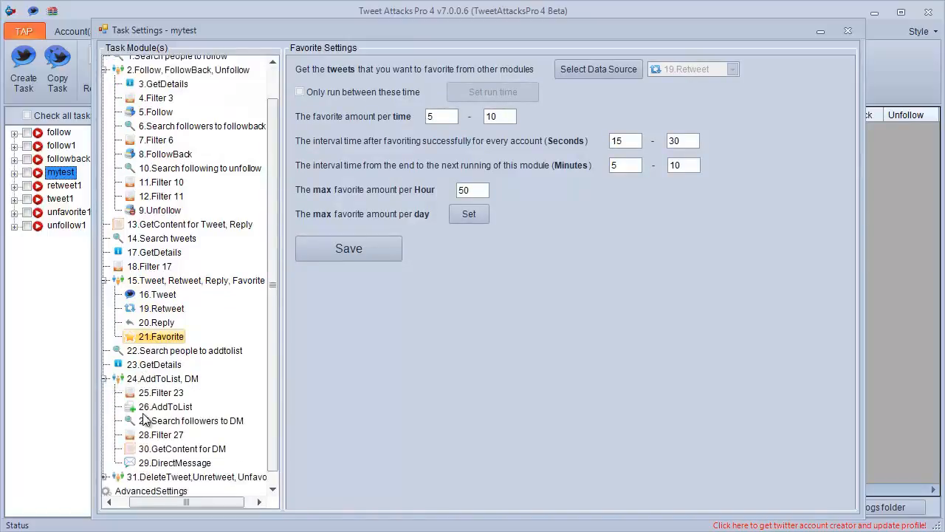
click(158, 368)
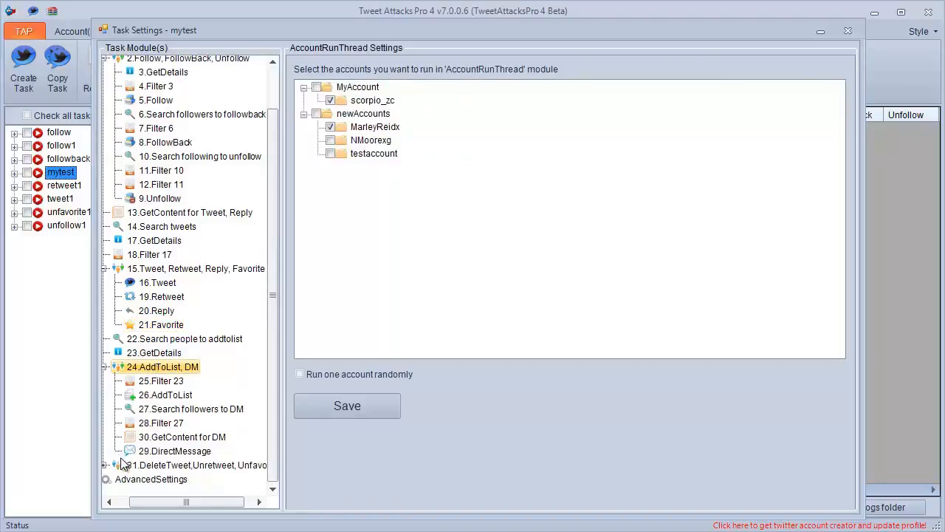
click(156, 452)
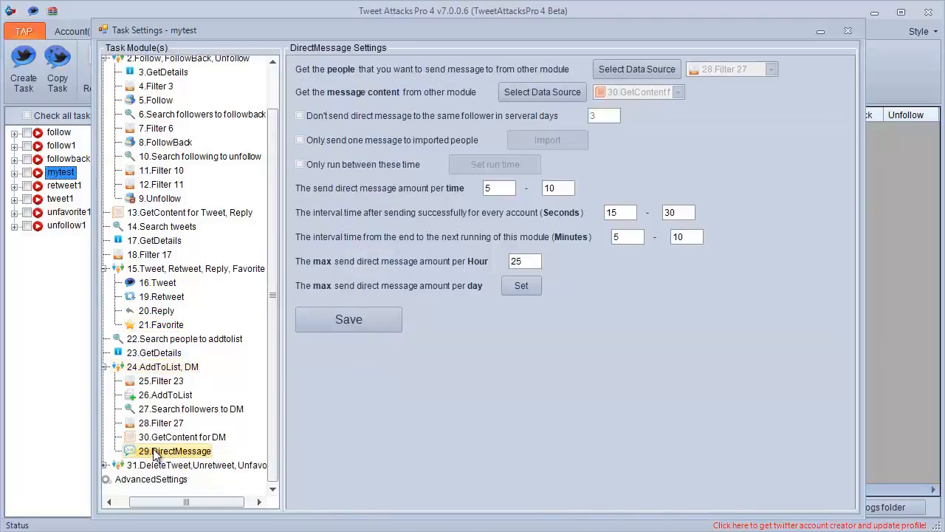
Step: Review the accounts and modules of group 31, which handles deleting tweets, unretweeting and unfavoriting
click(104, 466)
scroll(142, 461, down, 3)
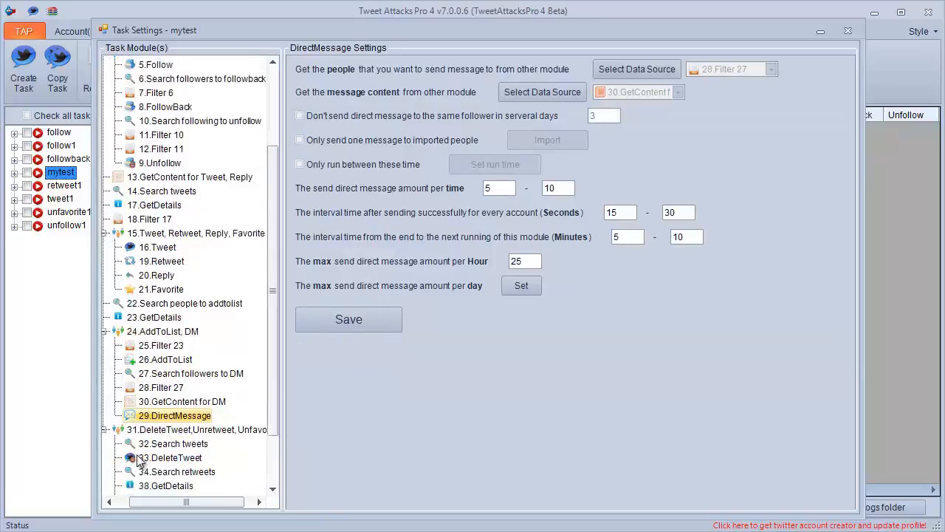
click(167, 361)
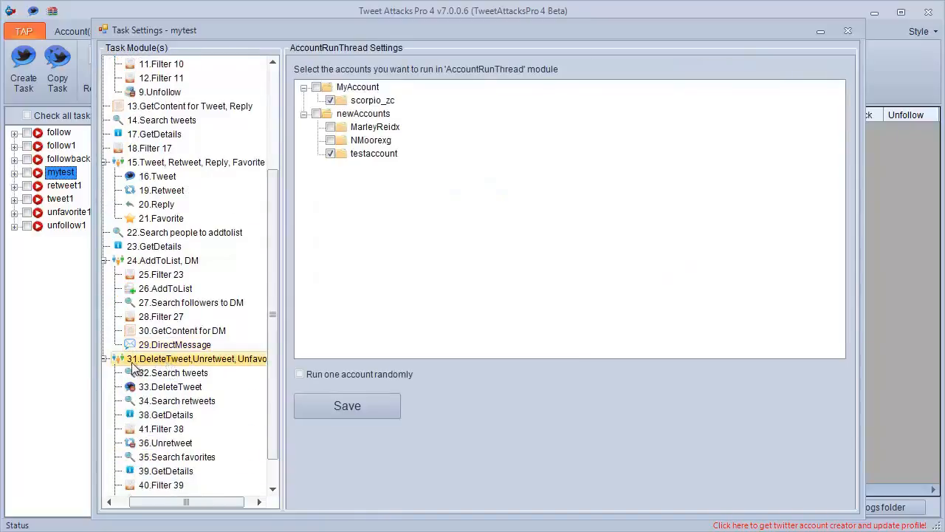
scroll(127, 377, down, 1)
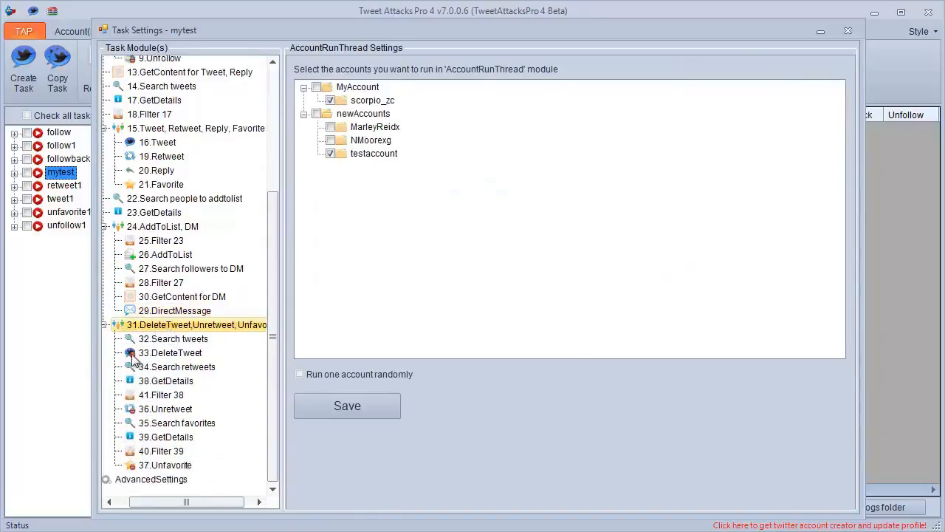
scroll(135, 360, up, 5)
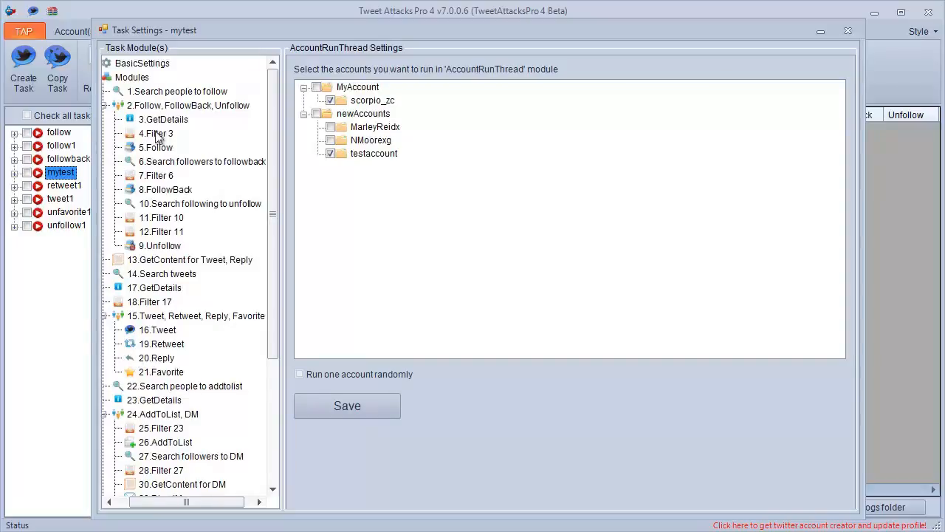
Step: Examine the settings of the 1.Search people to follow, 3.GetDetails and 6.Search followers to followback modules
click(176, 95)
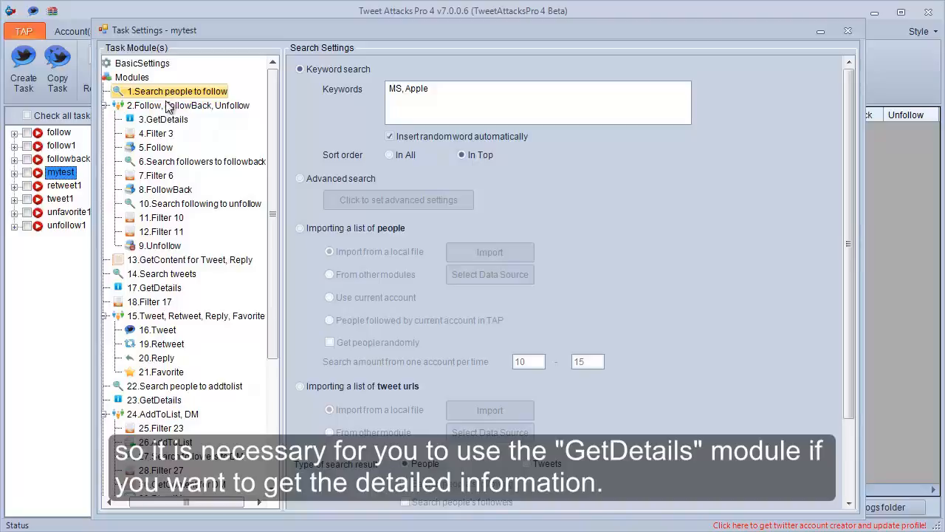
click(166, 121)
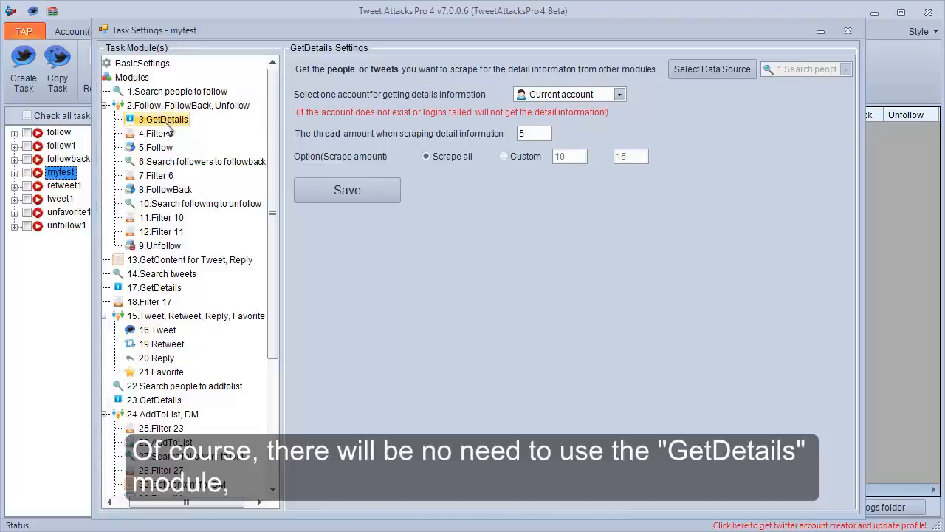
click(153, 162)
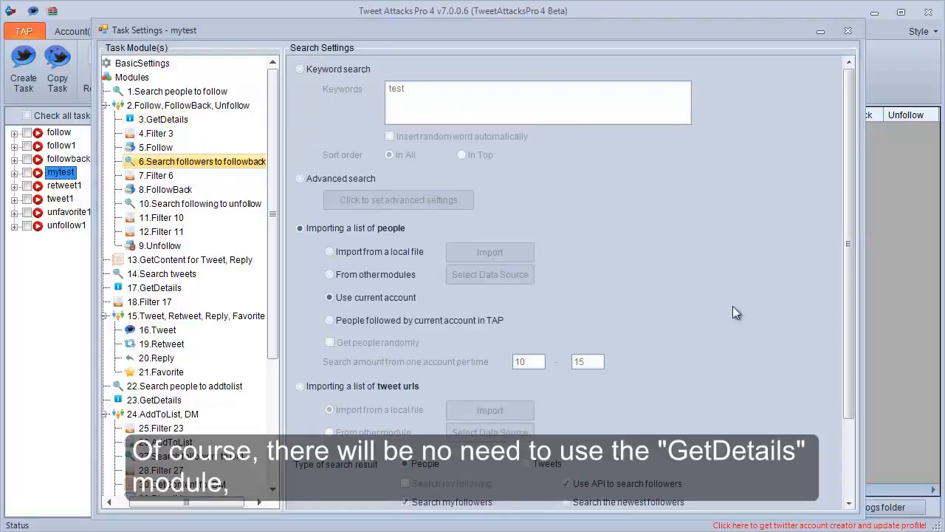
drag(848, 307, 849, 382)
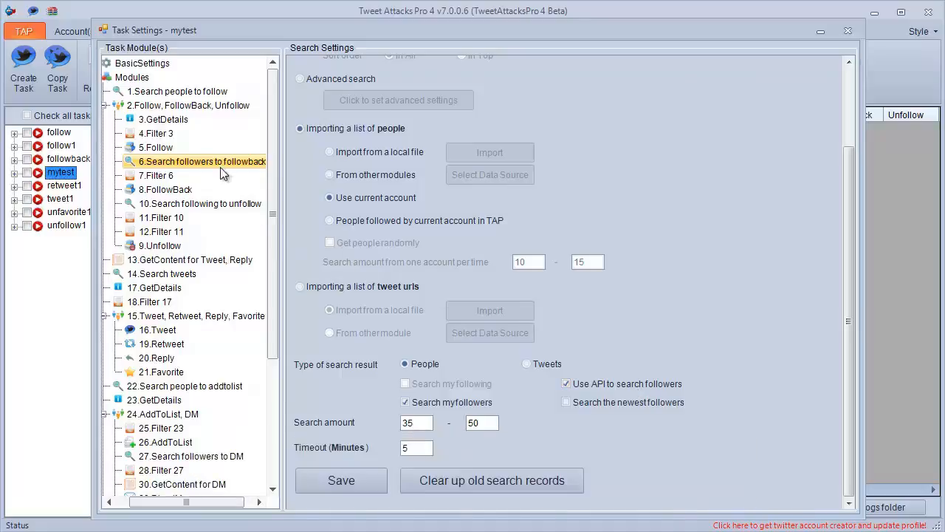
Step: In the 4.Filter 3 module, exclude people already followed by the account and people who already follow back
click(177, 133)
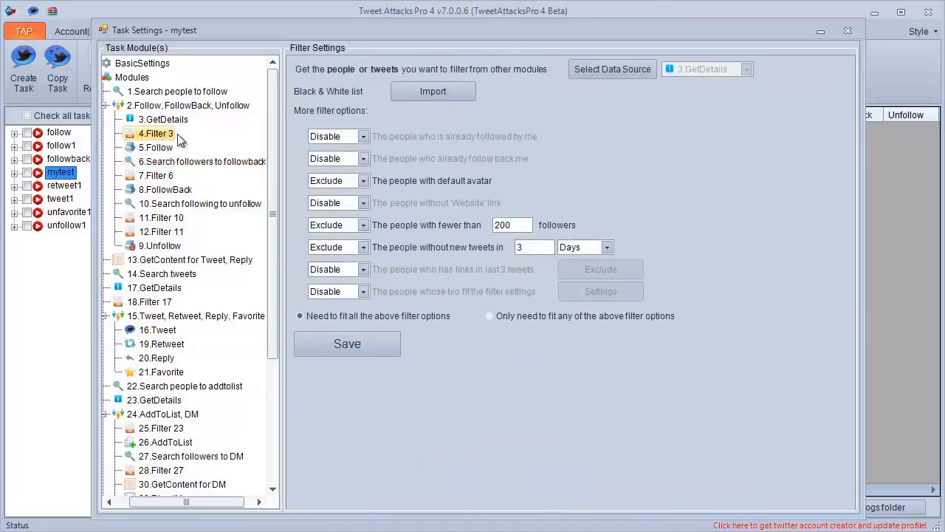
click(363, 137)
click(353, 161)
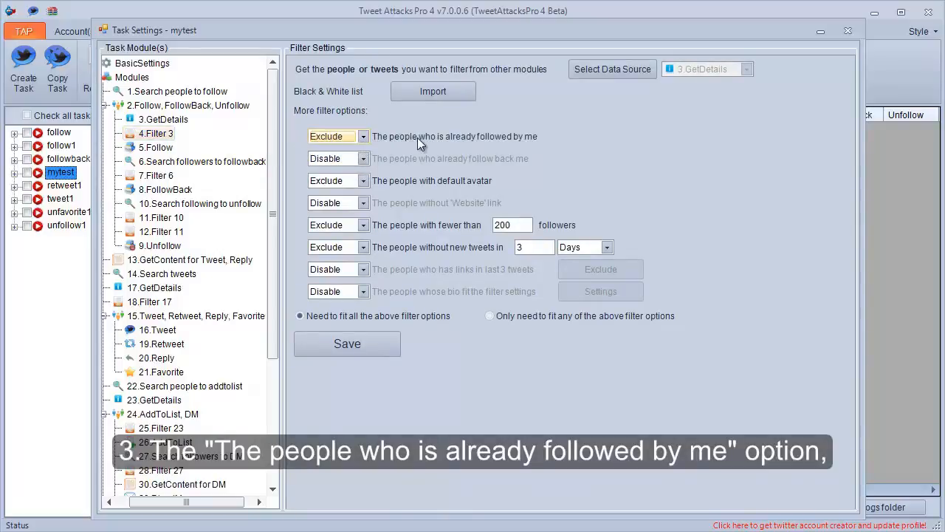
click(364, 159)
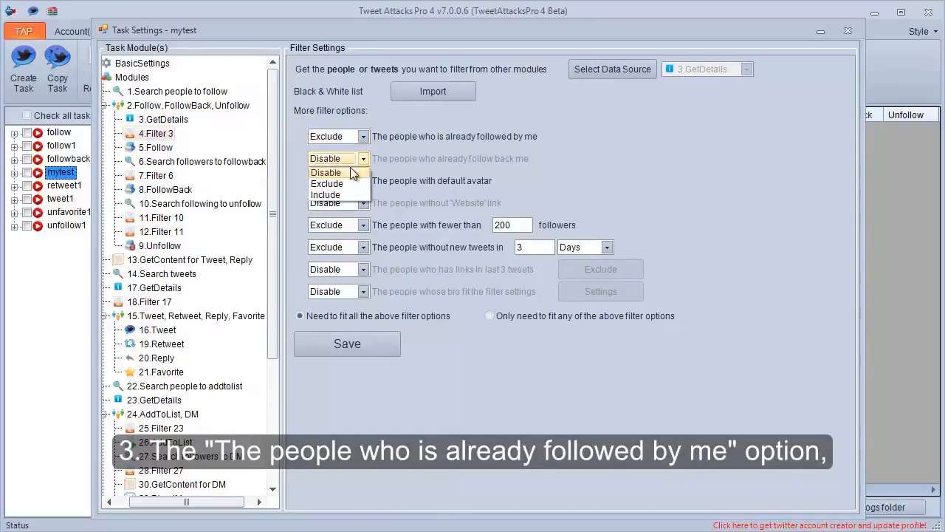
click(340, 181)
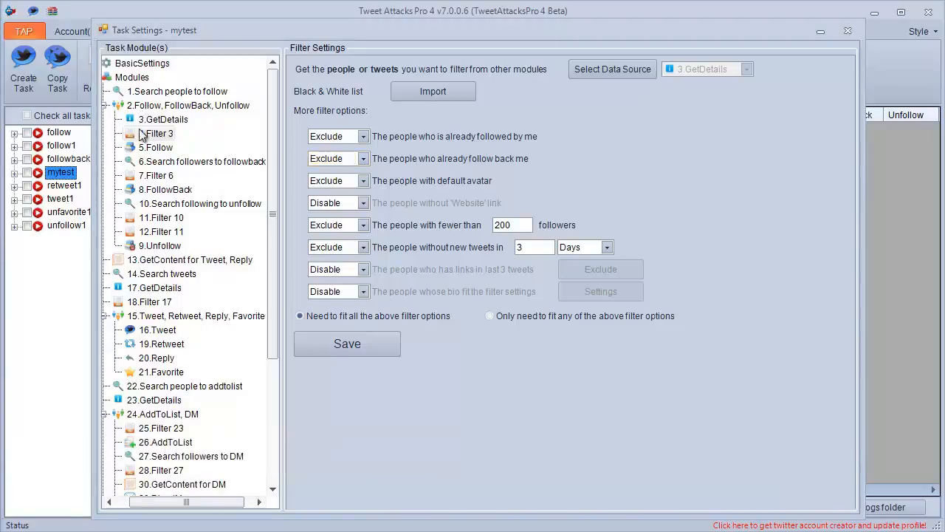
Step: In the 18.Filter 17 module, exclude tweets retweeted over 10 times and include tweets favorited over 10 times
click(148, 302)
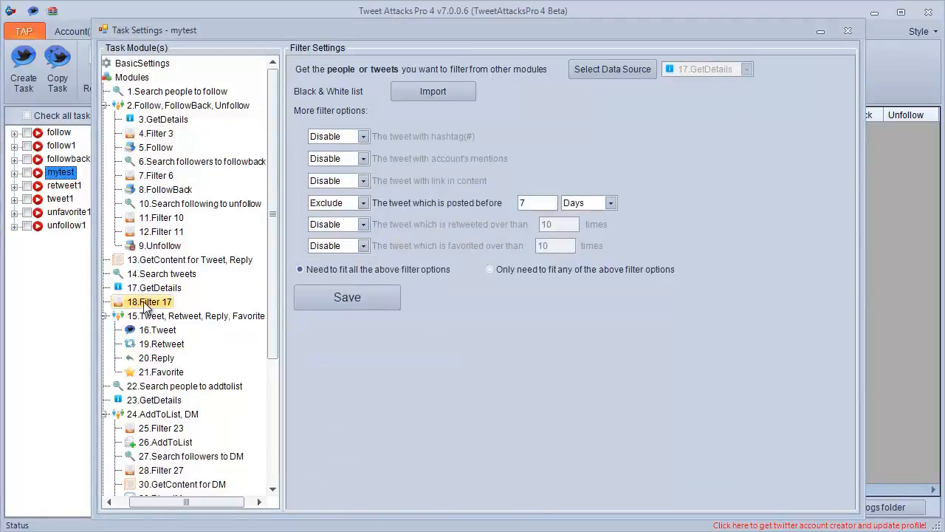
click(363, 224)
click(347, 250)
click(363, 246)
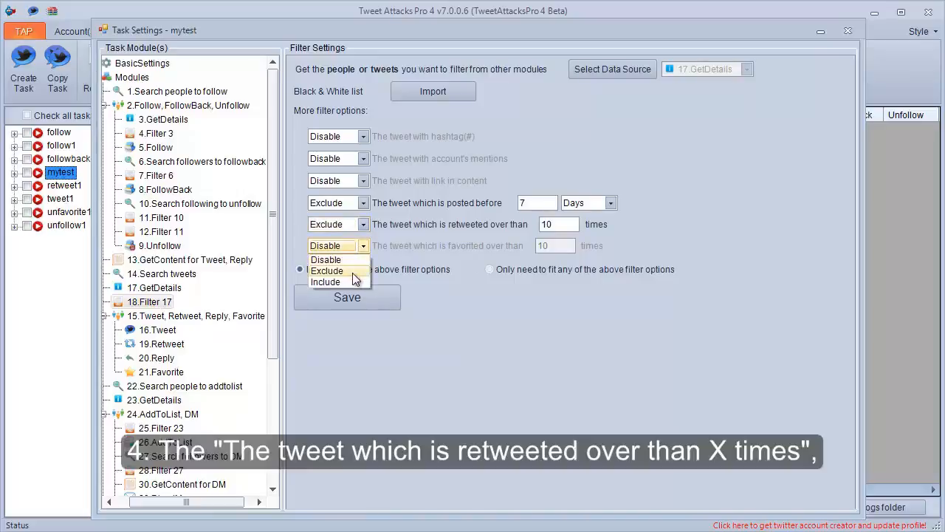
click(350, 282)
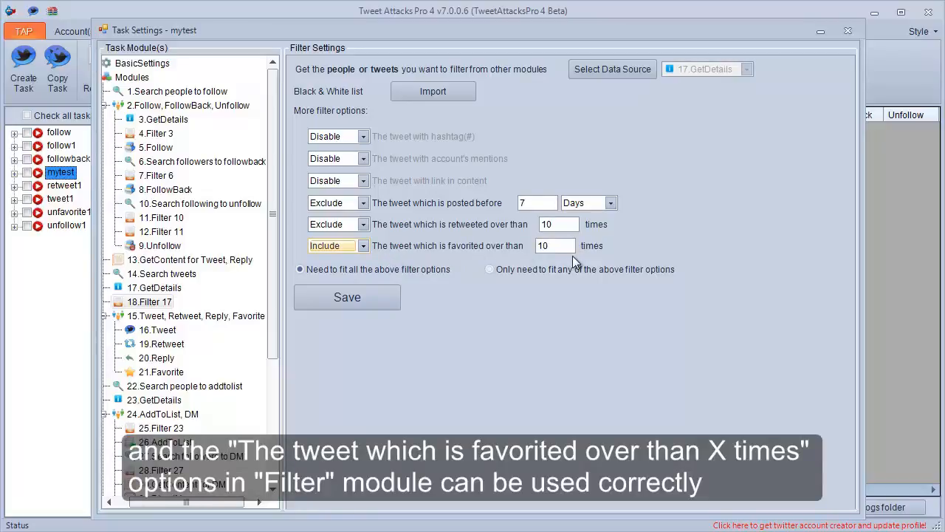
Step: Examine the 17.GetDetails settings and the 14.Search tweets settings down to the option for clearing old search records
click(154, 288)
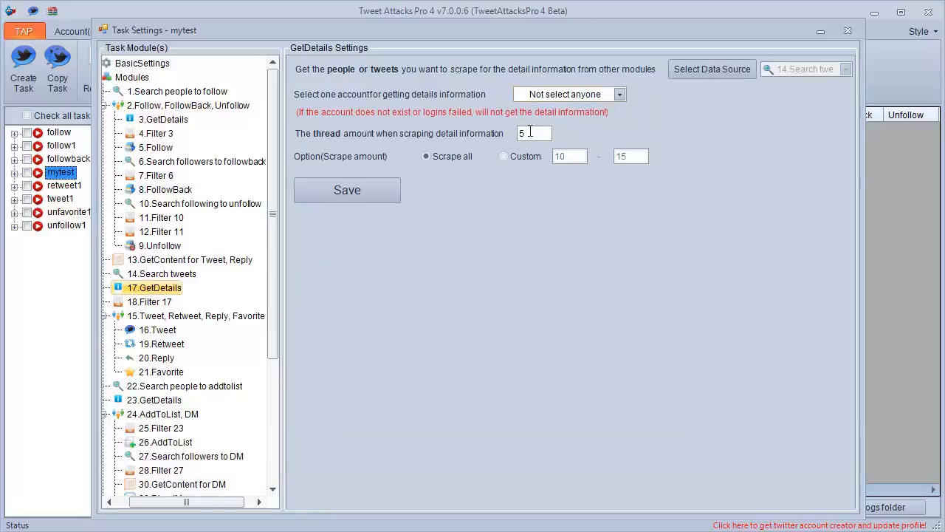
click(157, 275)
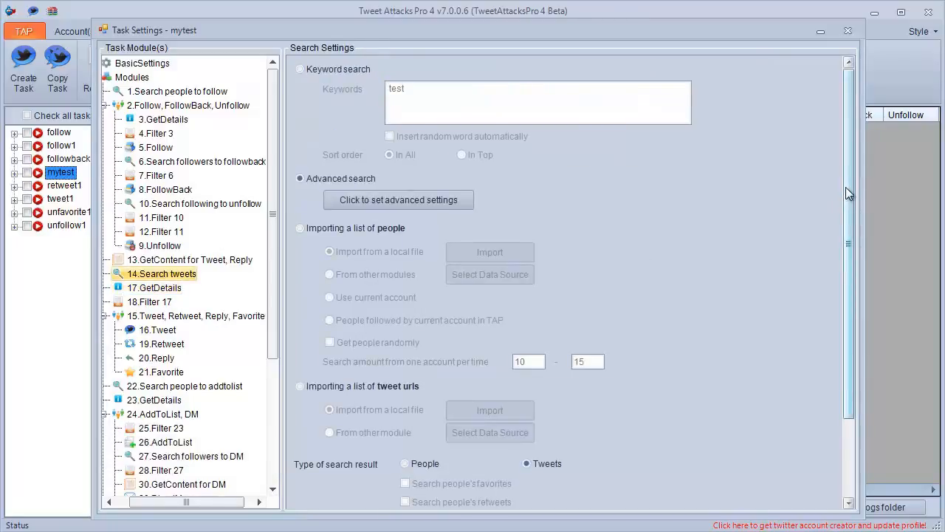
drag(846, 187, 830, 313)
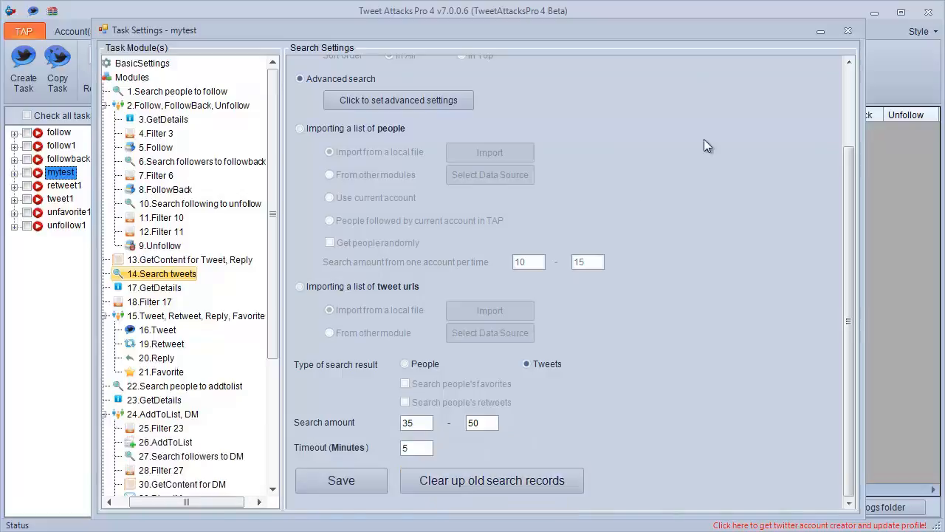
Step: Close the task settings, check the mytest task for running and open its run settings
click(848, 31)
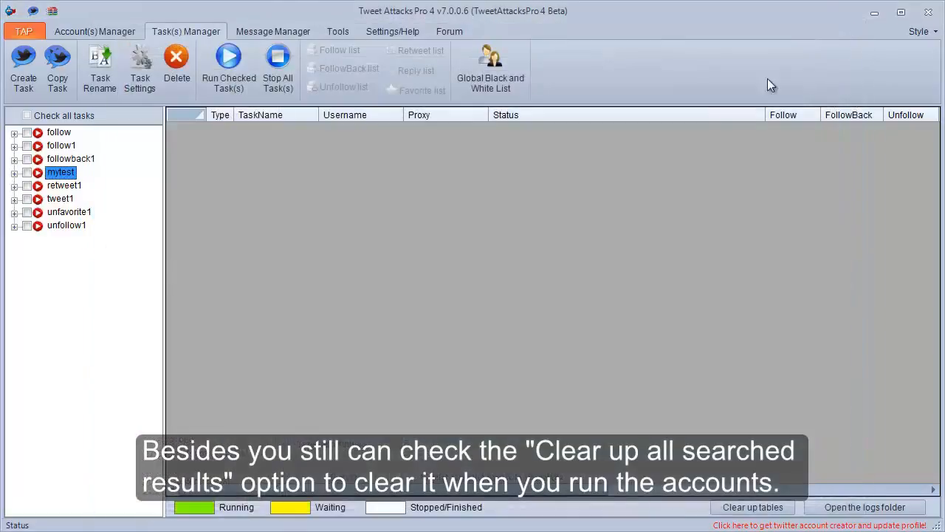
click(27, 174)
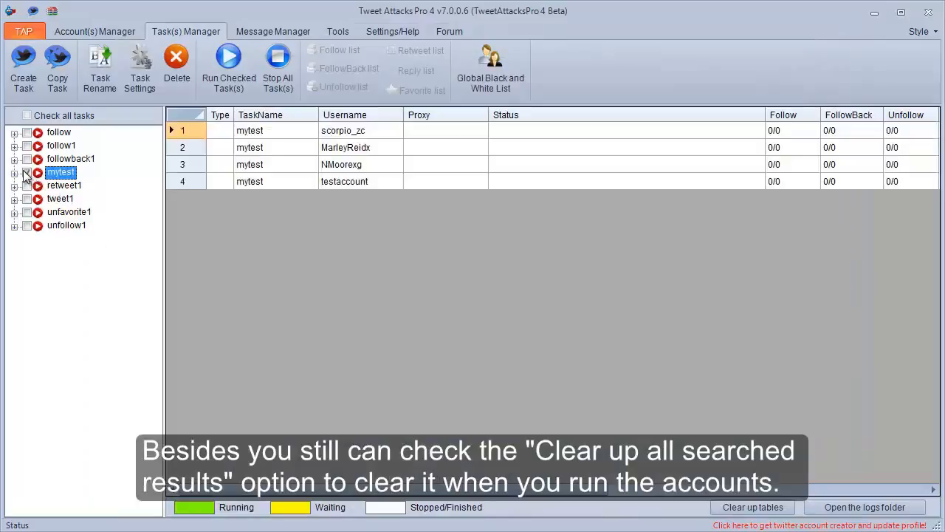
click(223, 80)
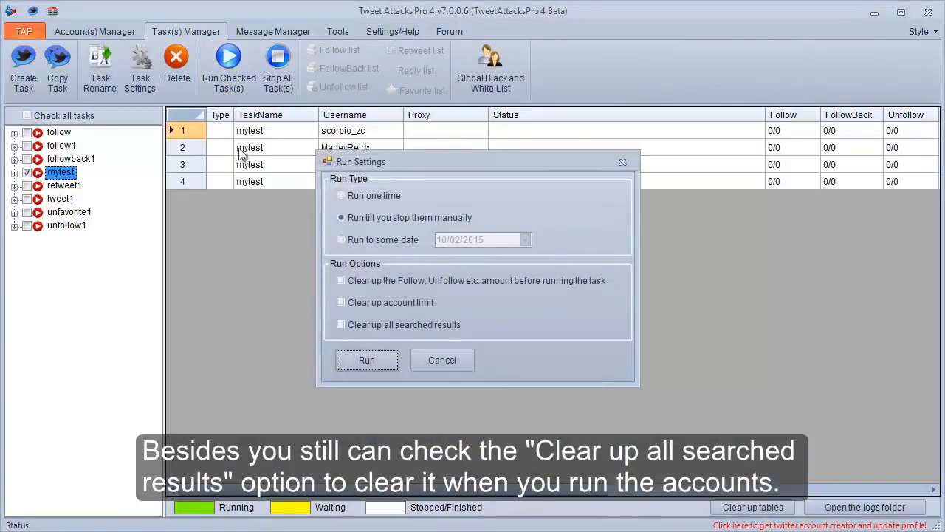